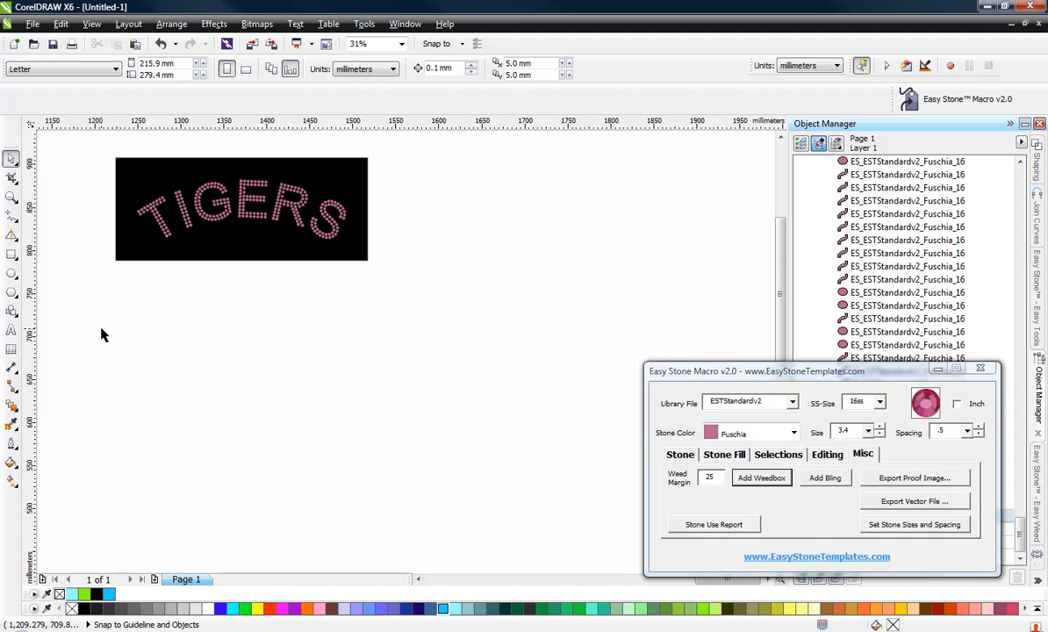
# Draw an ellipse about 331 × 166 mm below the TIGERS design.
pyautogui.click(12, 273)
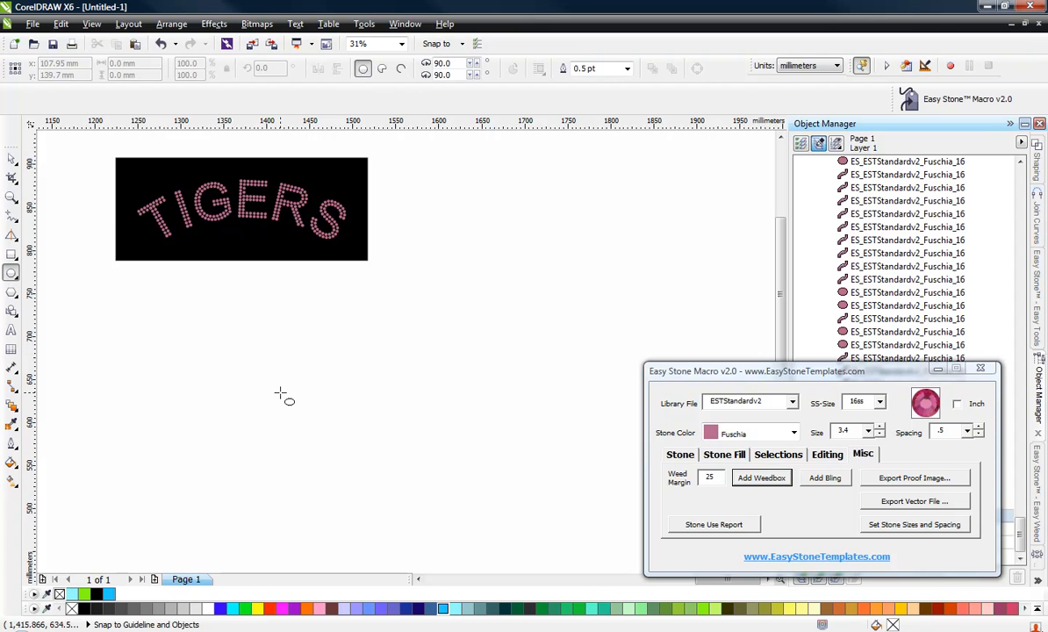
pyautogui.moveTo(255, 374); pyautogui.dragTo(539, 517)
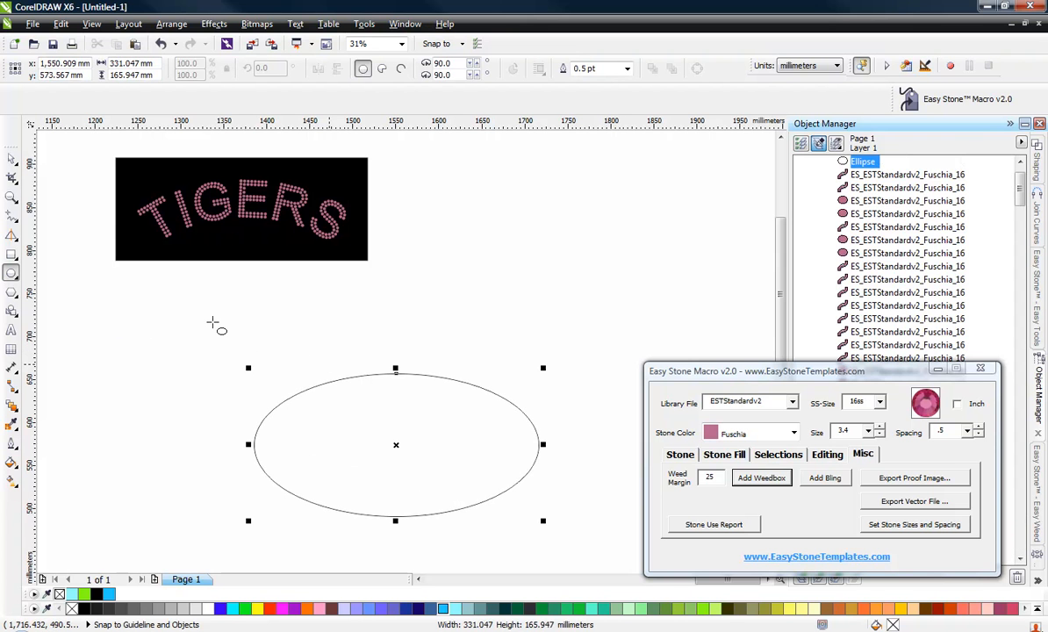
# Duplicate the ellipse and move the copy down so the two ellipses overlap.
pyautogui.click(12, 161)
pyautogui.scroll(-1, 498, 229)
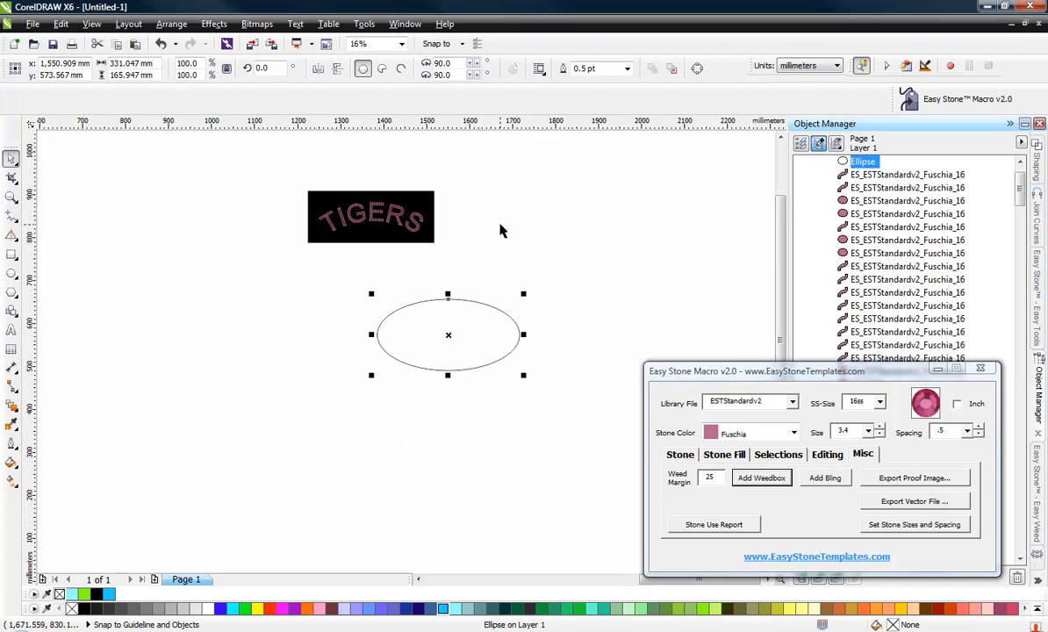
pyautogui.scroll(1, 478, 356)
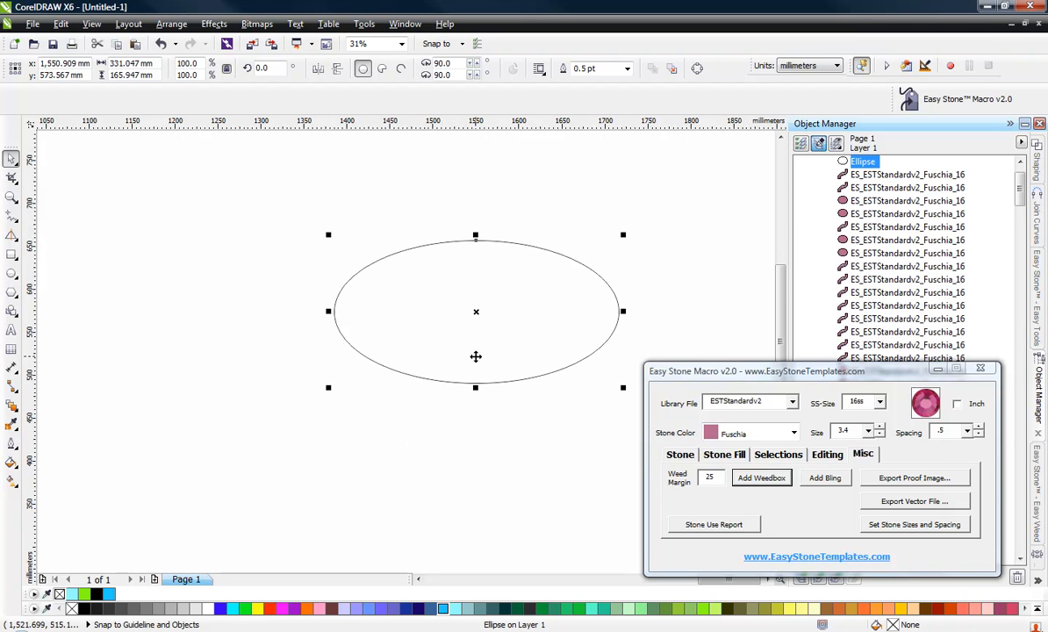
pyautogui.hotkey('ctrl', 'c')
pyautogui.hotkey('ctrl', 'v')
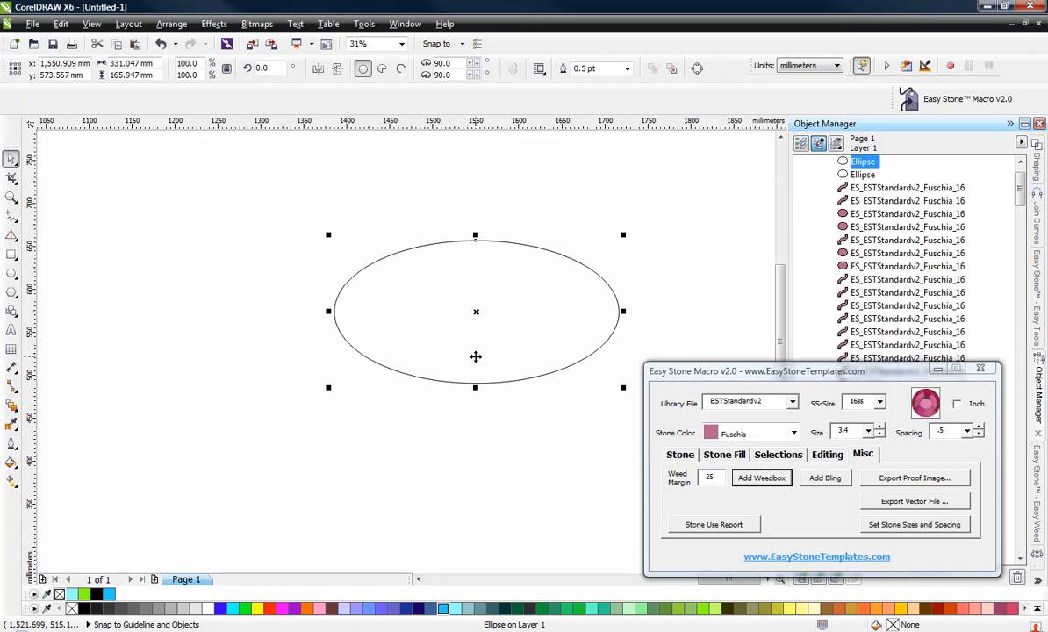
pyautogui.moveTo(476, 357); pyautogui.dragTo(469, 417)
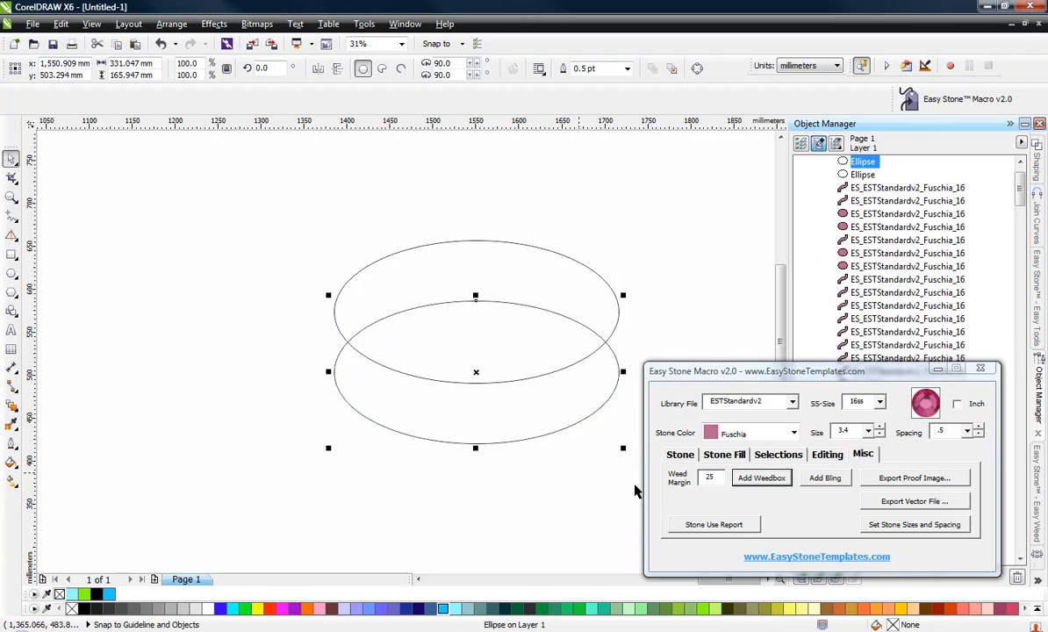
# Open the Shaping docker and trim the upper ellipse with the lower copy.
pyautogui.click(1040, 583)
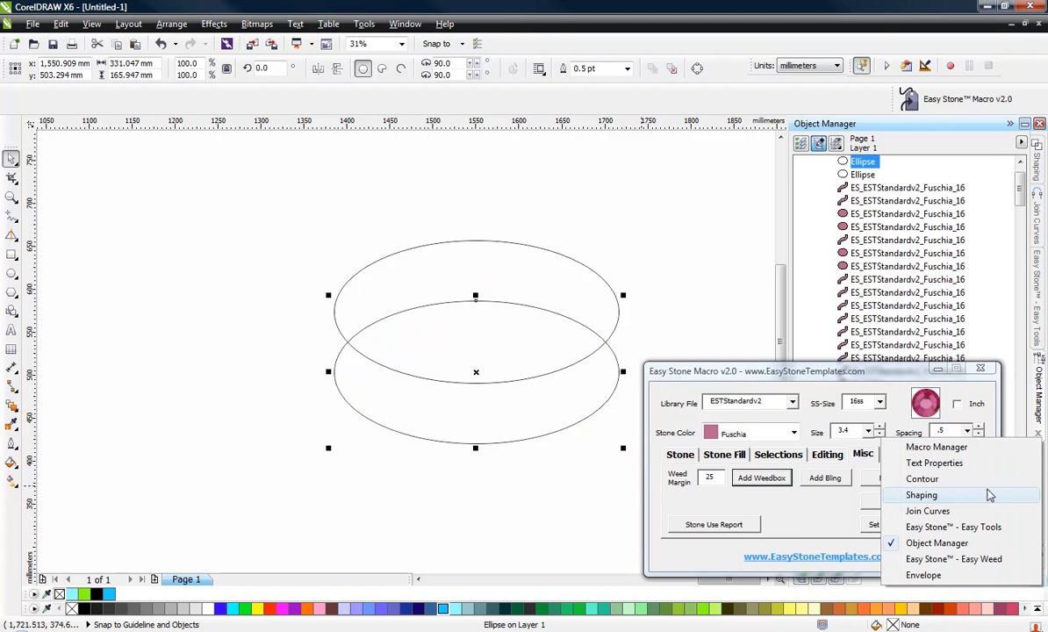
pyautogui.click(922, 495)
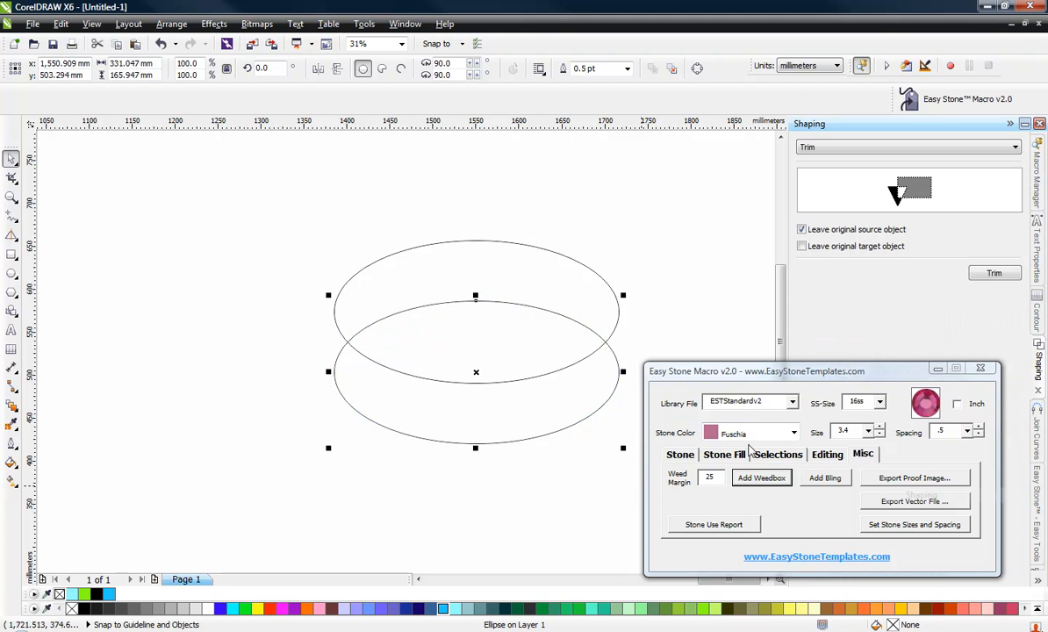
pyautogui.click(994, 274)
pyautogui.click(519, 272)
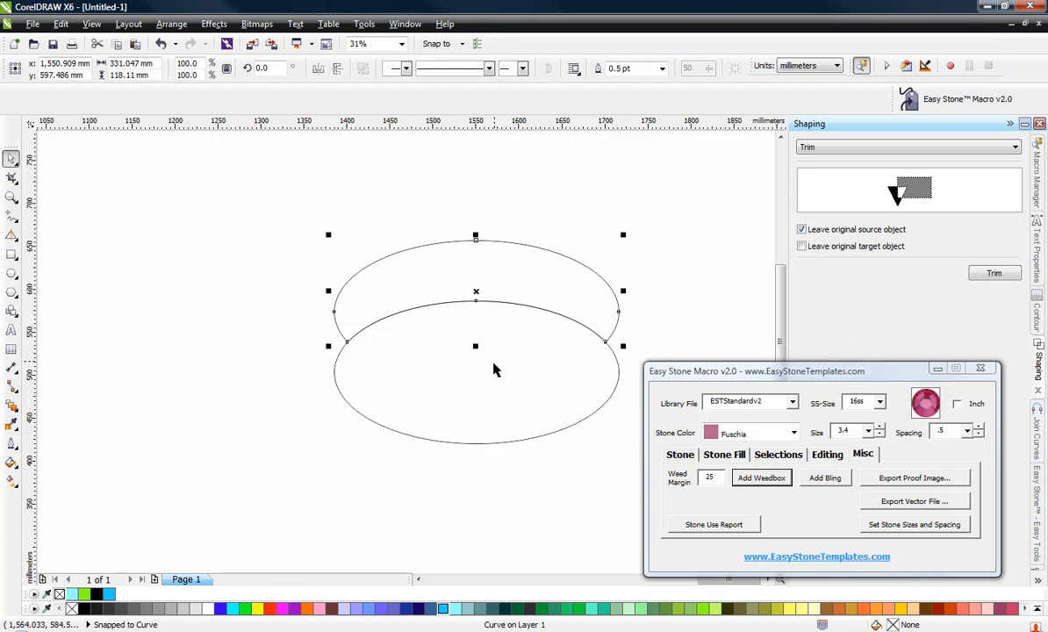
# Delete the lower ellipse, leaving the crescent shape.
pyautogui.click(479, 458)
pyautogui.click(475, 415)
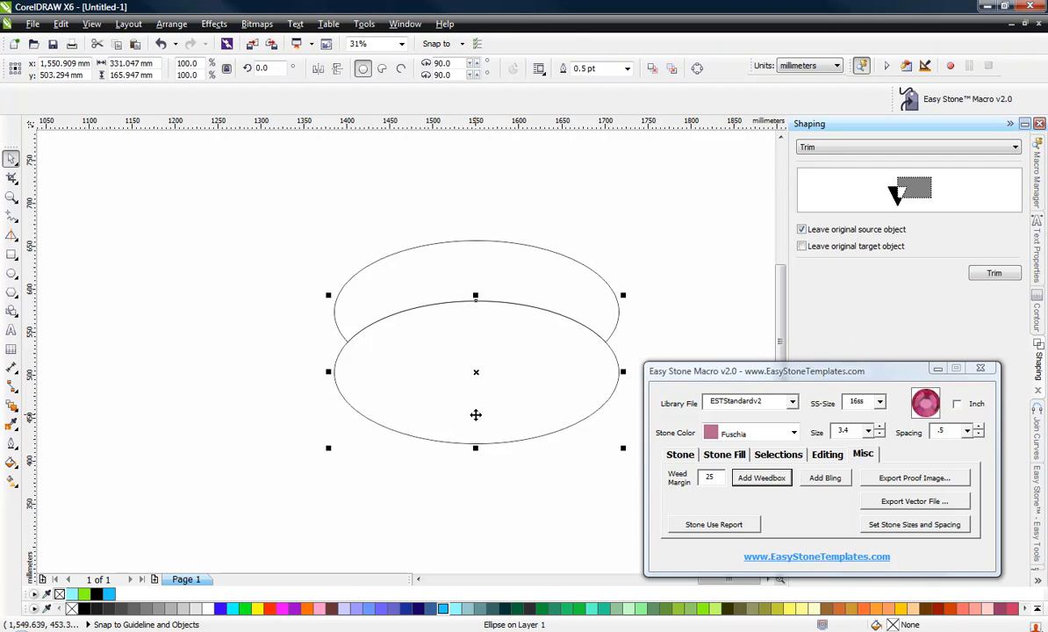
pyautogui.press('Delete')
# Move the crescent further down the page and select it.
pyautogui.scroll(-2, 281, 346)
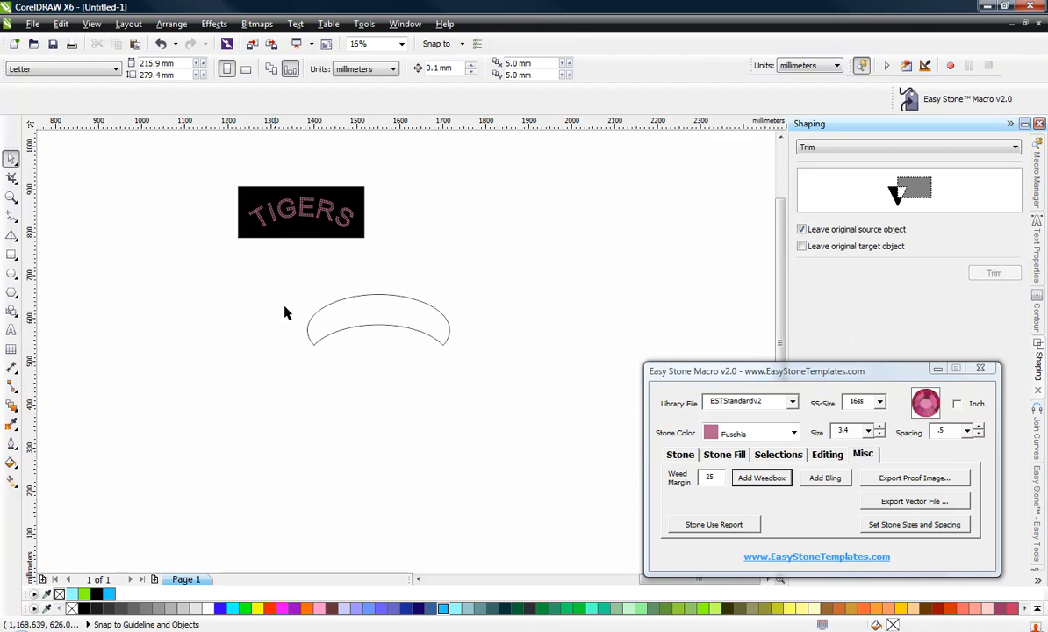
pyautogui.moveTo(352, 336); pyautogui.dragTo(361, 430)
pyautogui.click(353, 468)
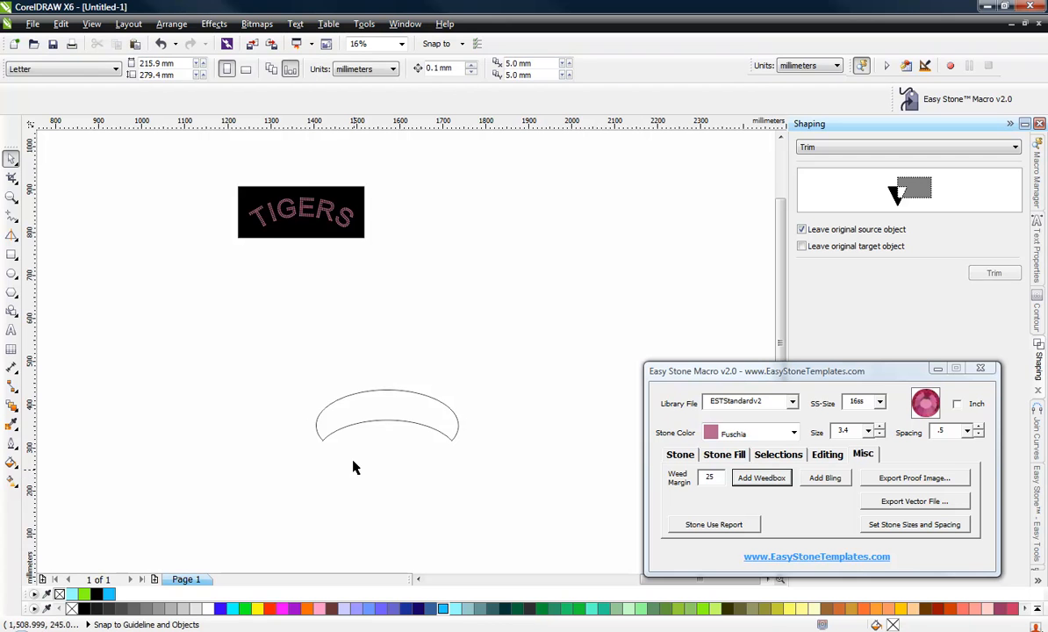
pyautogui.click(386, 391)
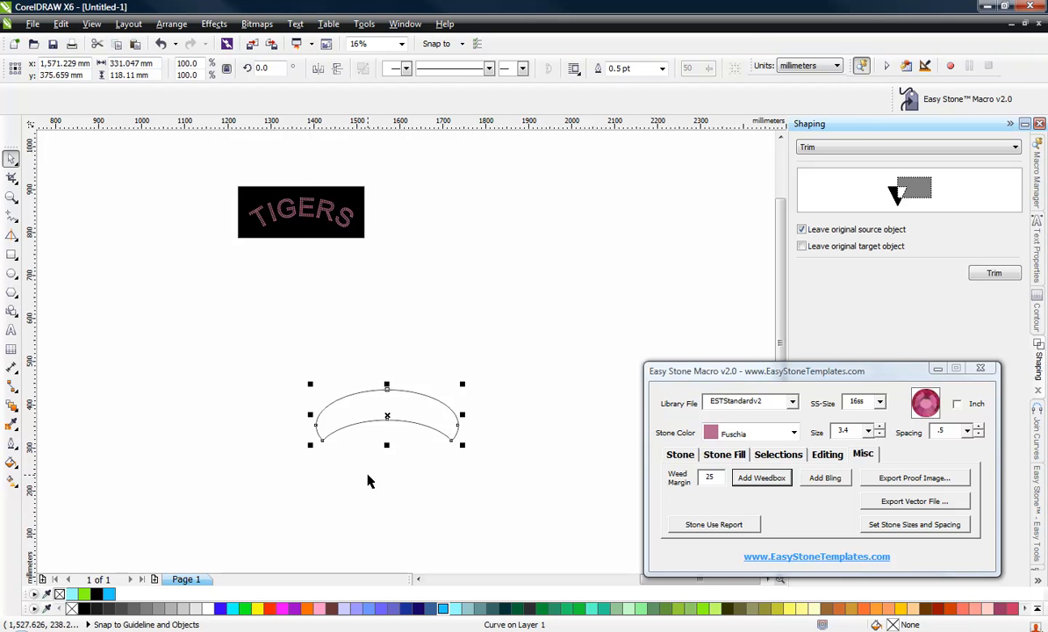
pyautogui.scroll(2, 398, 482)
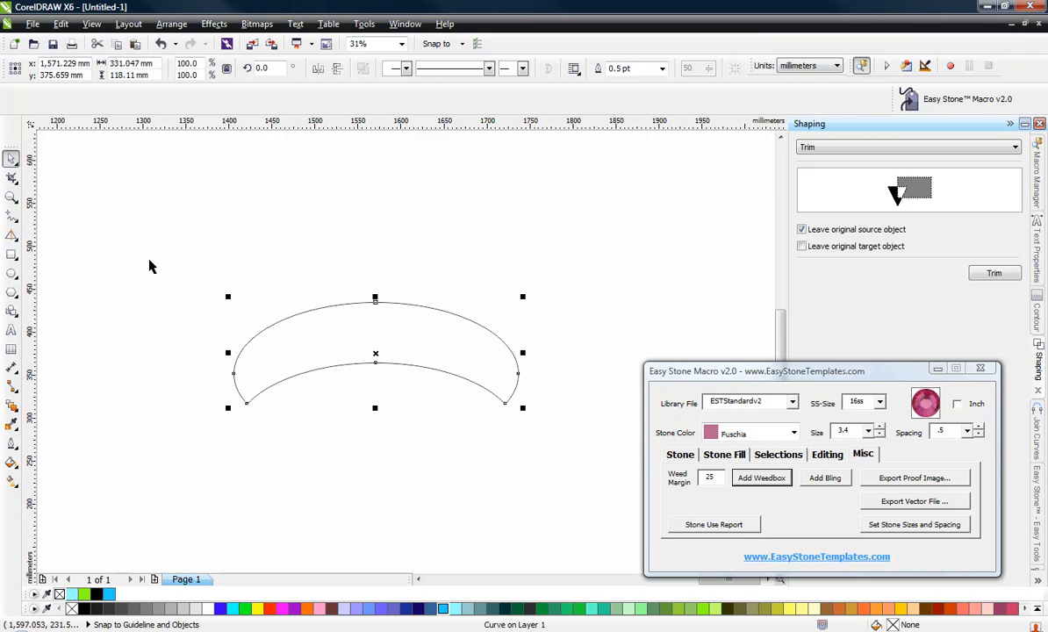
# Draw a rectangle about 745 × 655 mm enclosing the crescent.
pyautogui.click(12, 256)
pyautogui.scroll(-2, 422, 291)
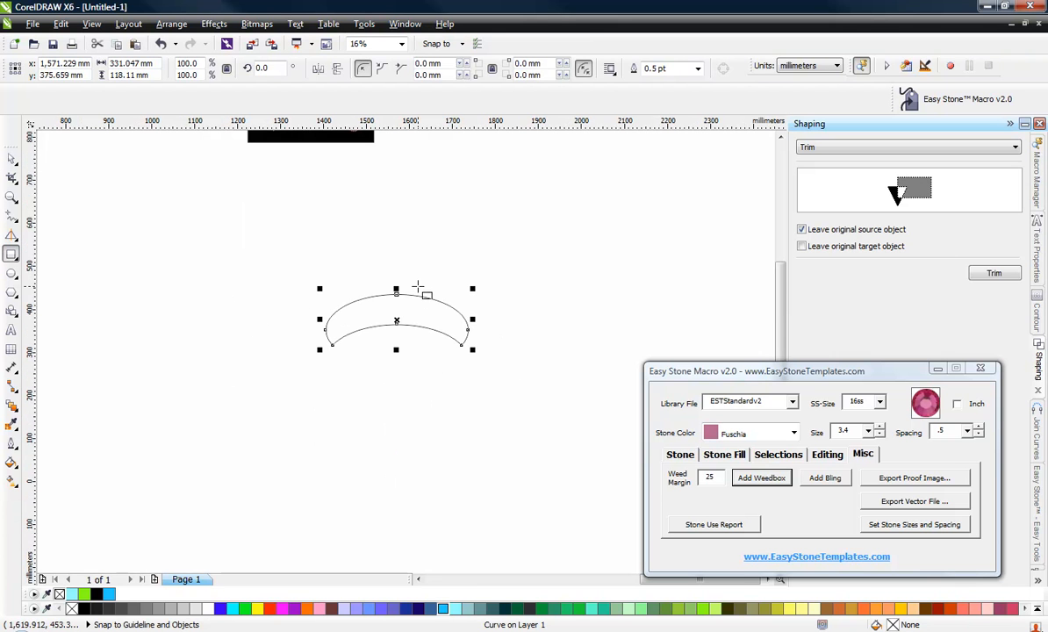
pyautogui.moveTo(234, 202); pyautogui.dragTo(555, 482)
pyautogui.click(11, 158)
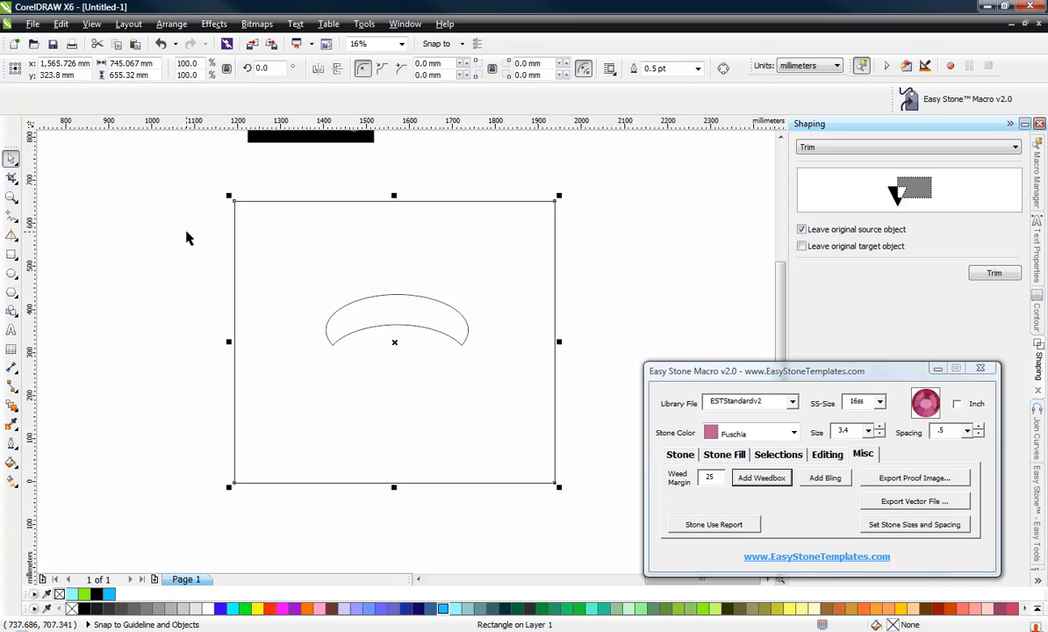
# Select the rectangle and crescent and align them on their horizontal and vertical centers.
pyautogui.click(175, 217)
pyautogui.moveTo(176, 183); pyautogui.dragTo(606, 531)
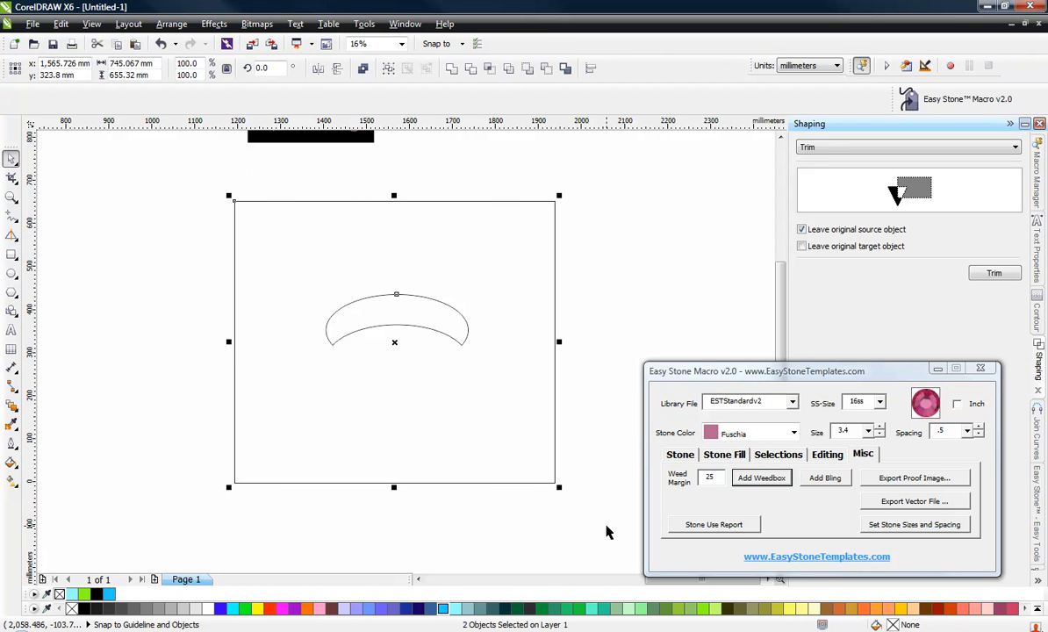
pyautogui.press('e')
pyautogui.press('c')
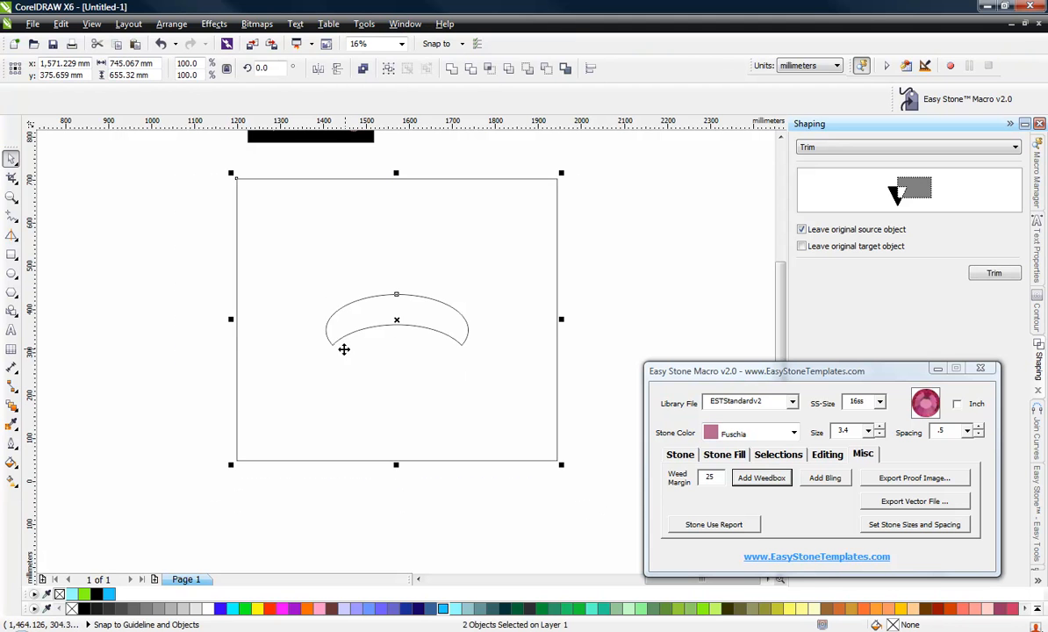
# Select the rectangle and crescent together and shift them slightly down and left.
pyautogui.click(175, 308)
pyautogui.click(401, 310)
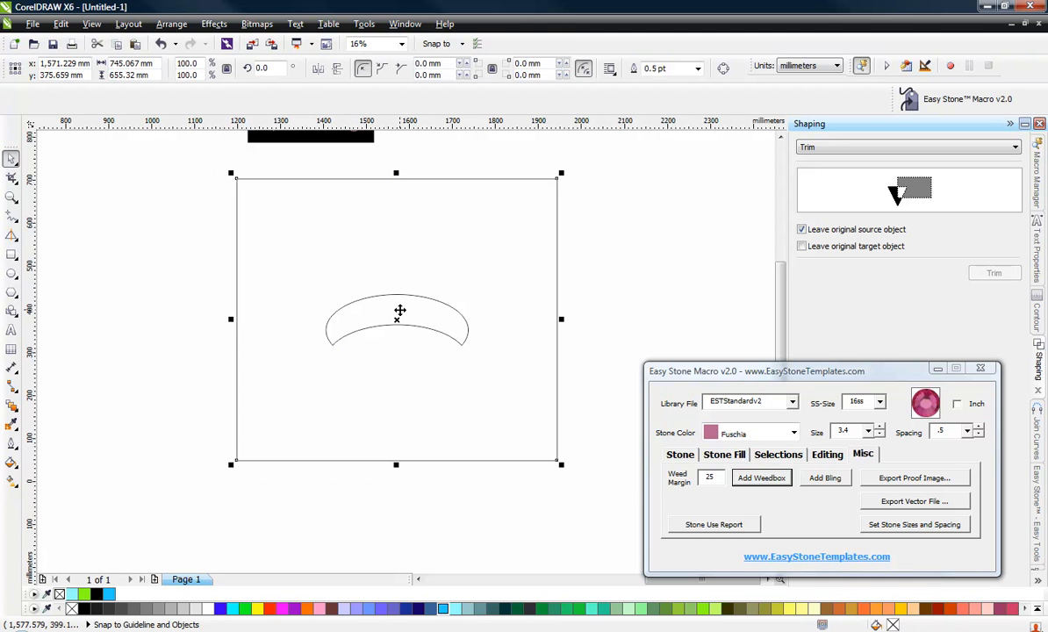
pyautogui.click(187, 281)
pyautogui.moveTo(201, 173); pyautogui.dragTo(619, 496)
pyautogui.moveTo(510, 316); pyautogui.dragTo(486, 335)
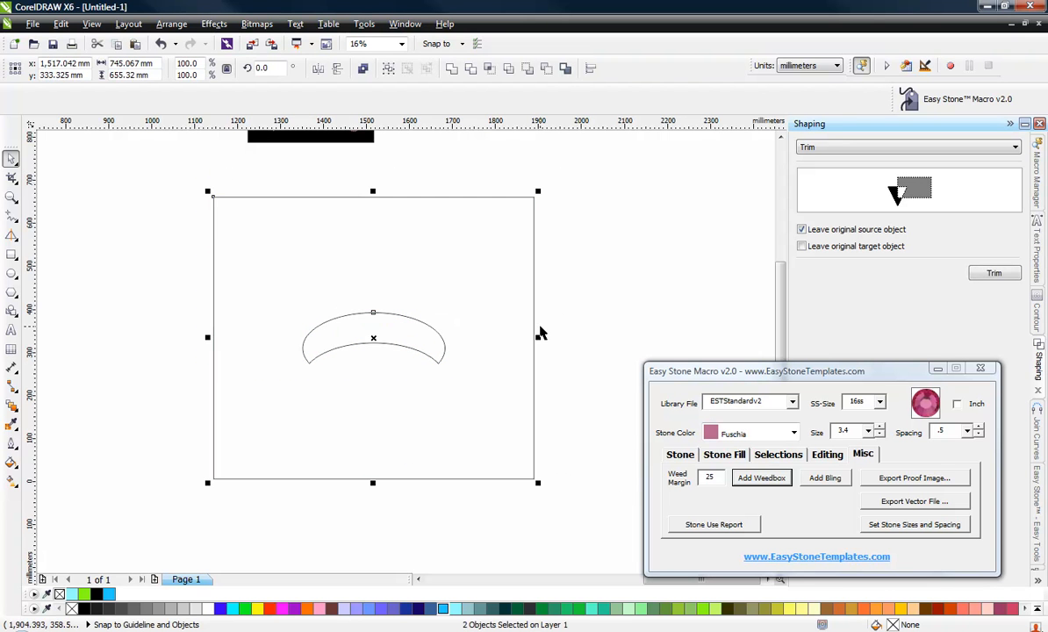
pyautogui.click(597, 247)
pyautogui.click(534, 239)
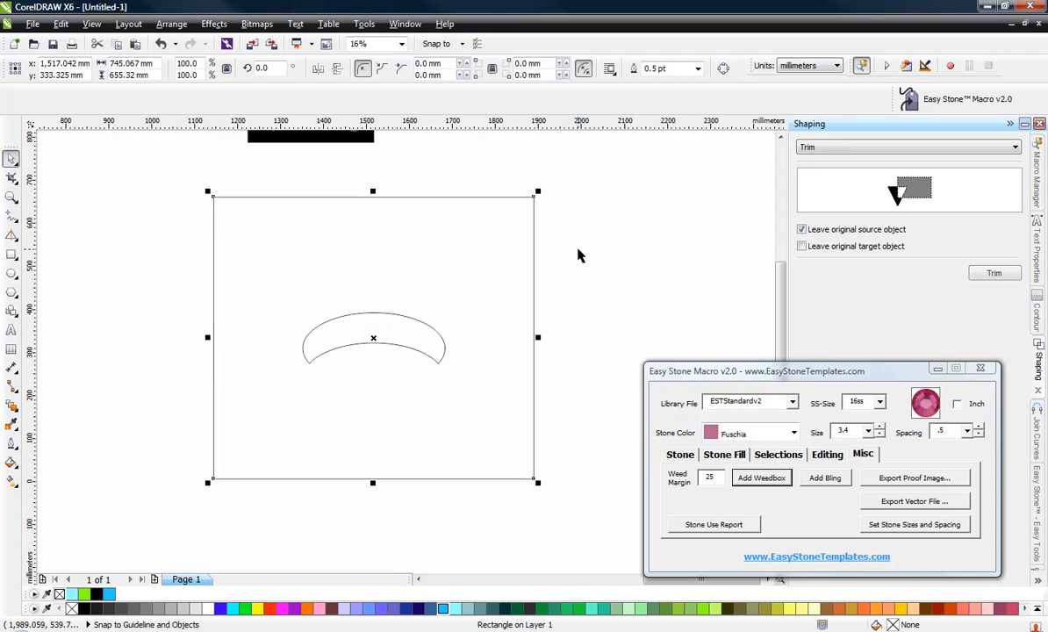
pyautogui.click(577, 255)
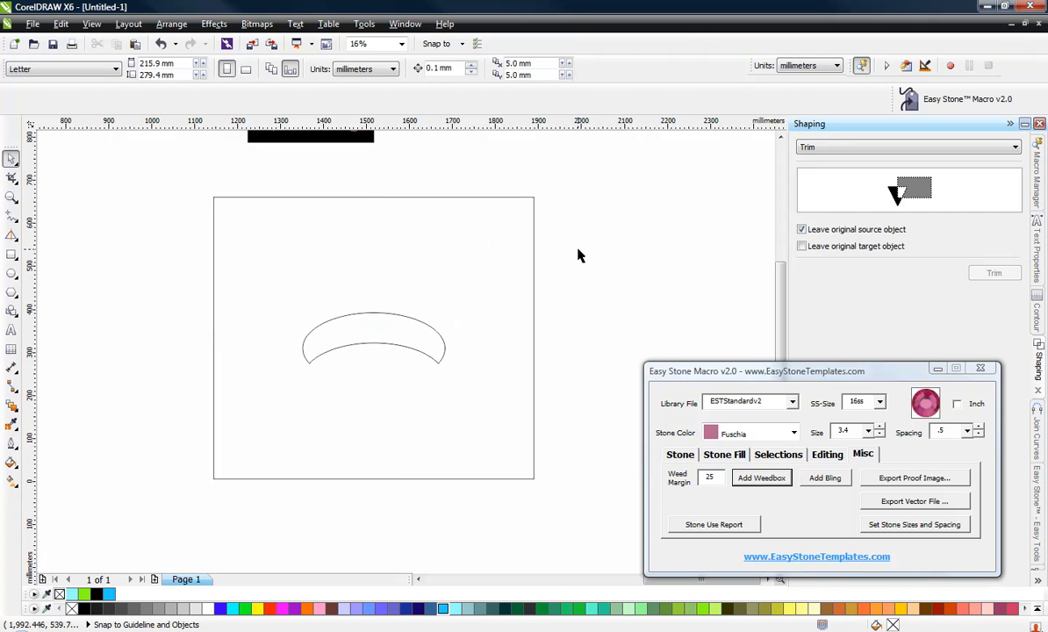
# Draw a rectangle about 124 × 218 mm covering the crescent's left end.
pyautogui.click(11, 255)
pyautogui.moveTo(276, 293); pyautogui.dragTo(332, 390)
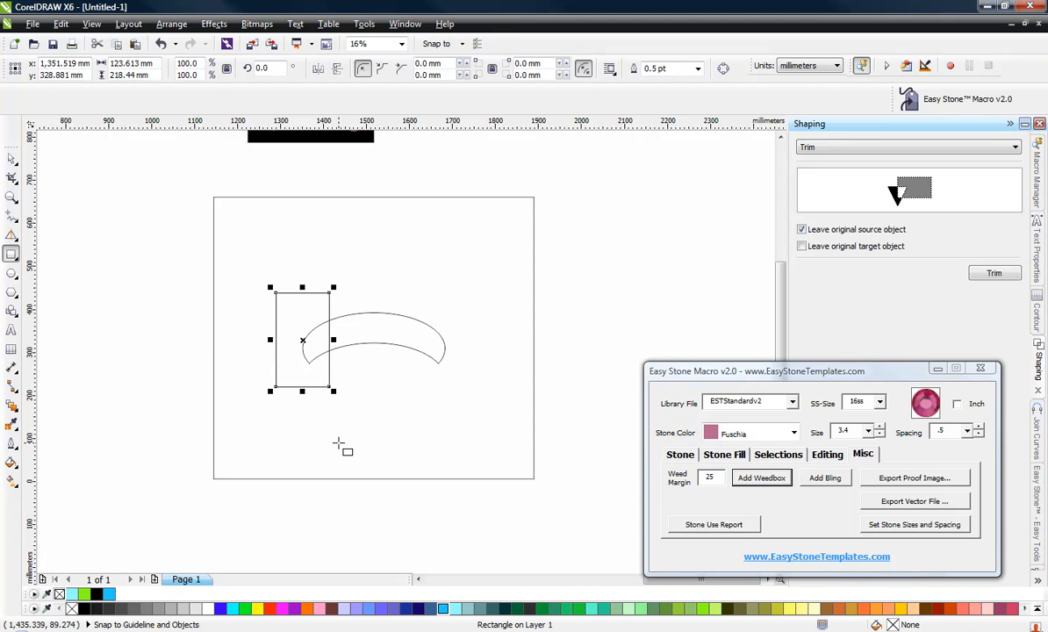
pyautogui.click(12, 157)
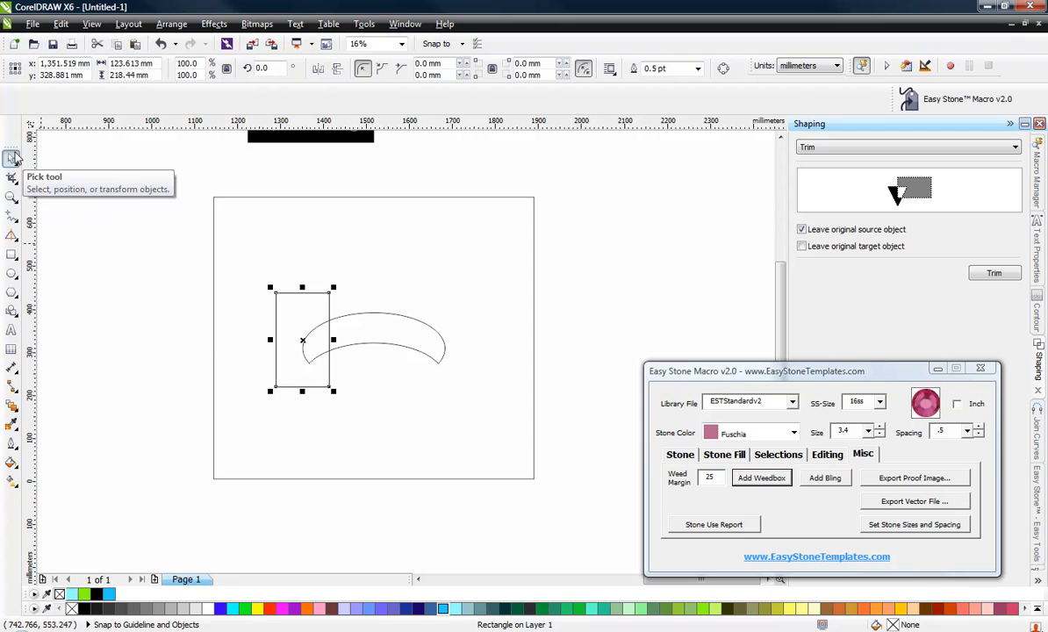
# Select the small rectangle with the frame and mirror horizontally to place a matching rectangle over the crescent's right end.
pyautogui.keyDown('shift'); pyautogui.click(400, 215); pyautogui.keyUp('shift')
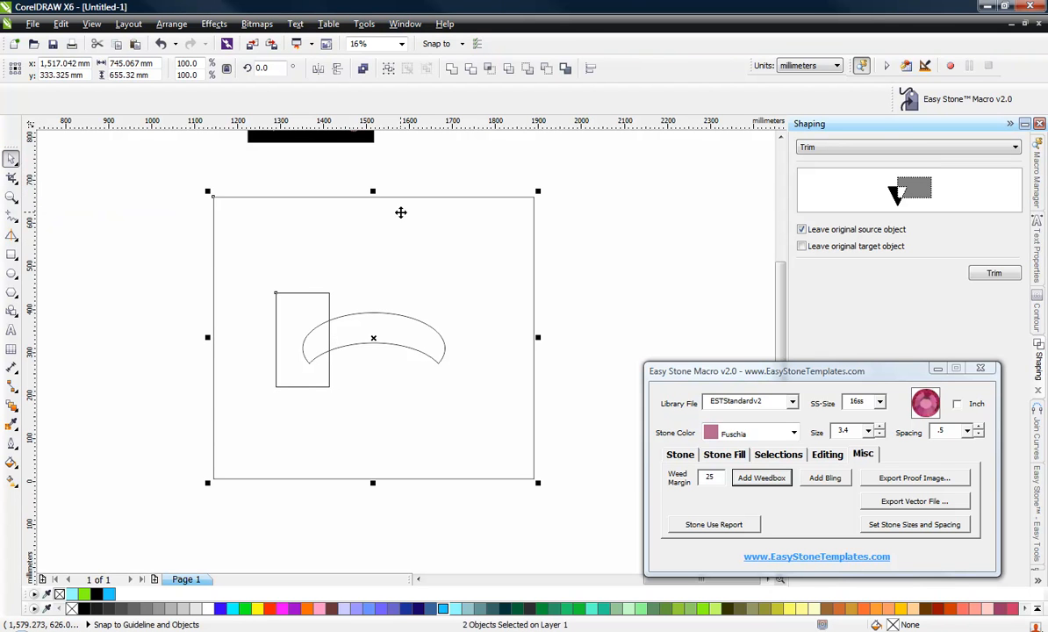
pyautogui.click(318, 70)
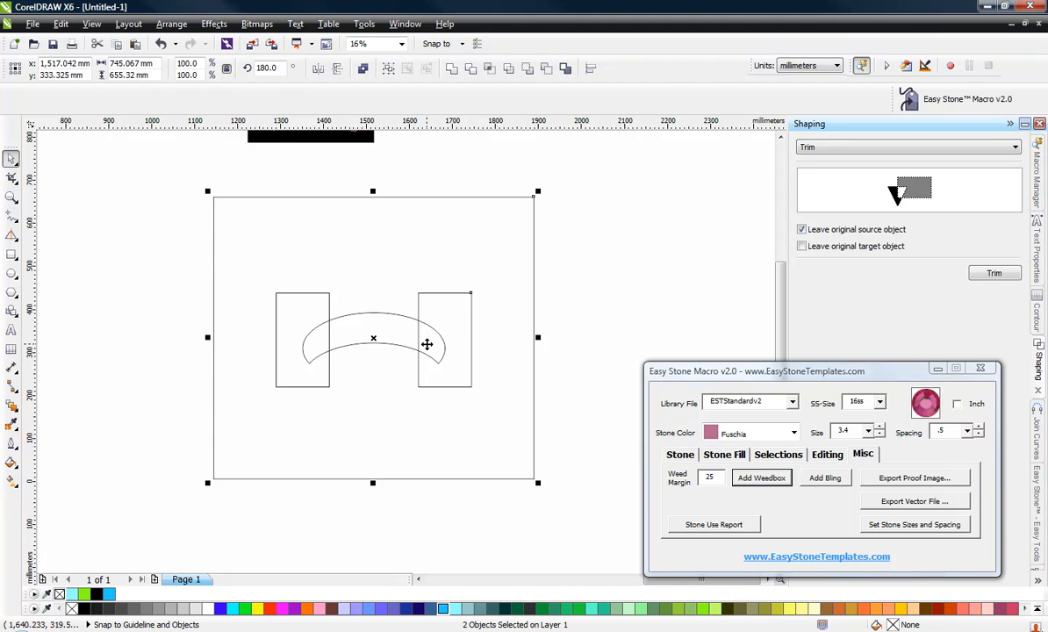
pyautogui.click(641, 317)
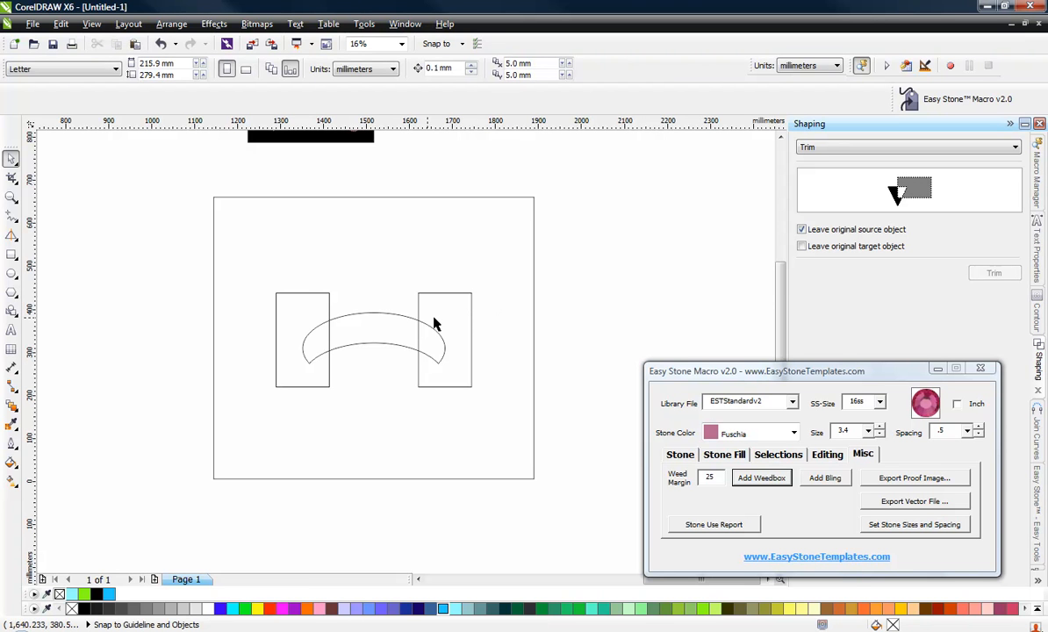
# Delete the large frame rectangle.
pyautogui.click(484, 251)
pyautogui.press('Delete')
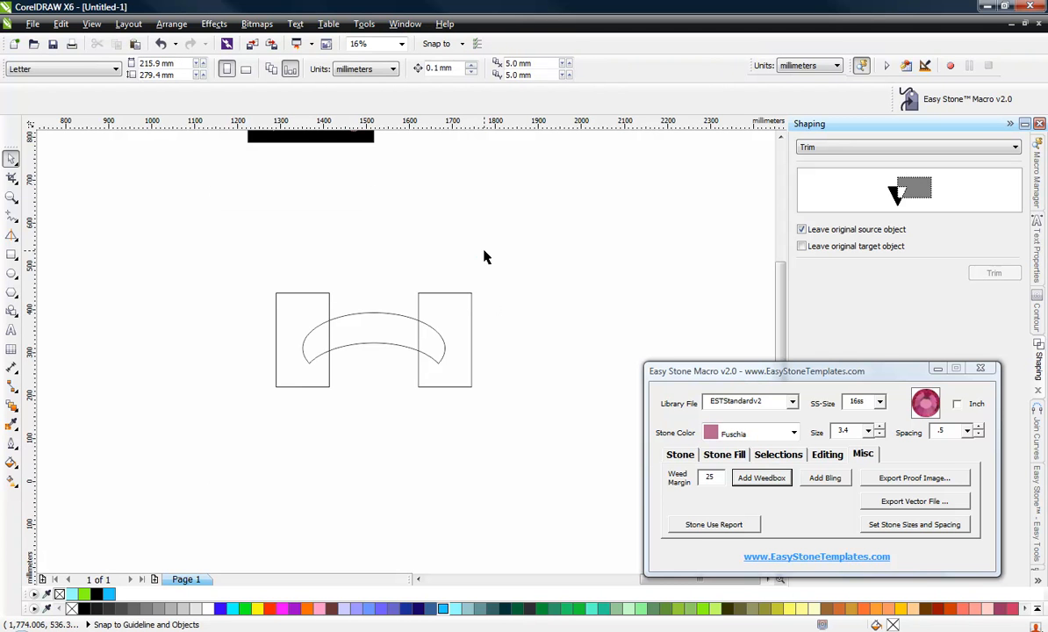
# Select both small rectangles and trim the crescent's ends with them.
pyautogui.click(458, 311)
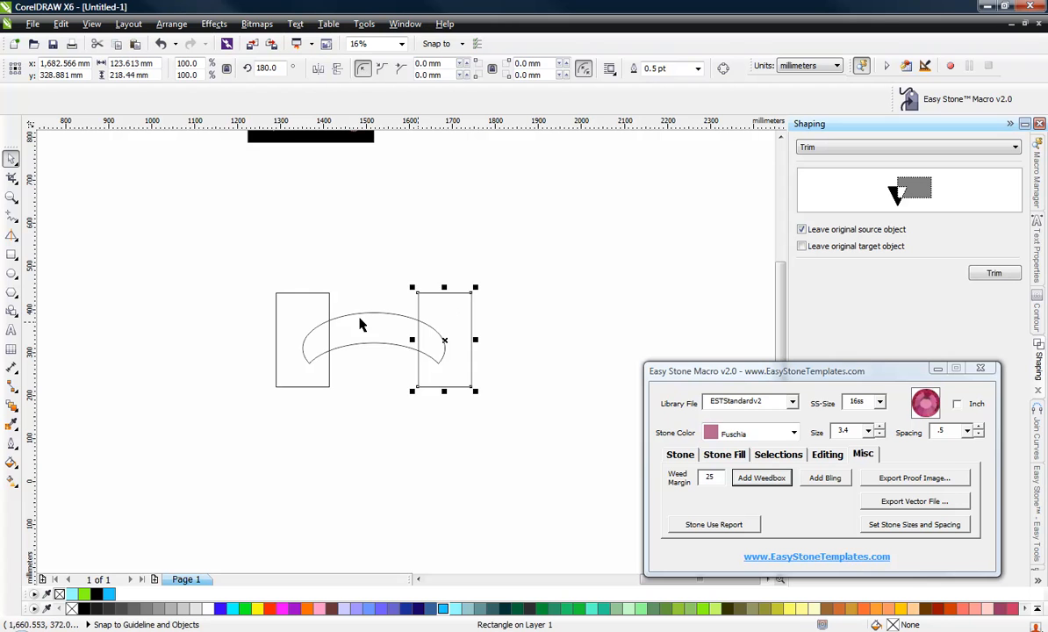
pyautogui.keyDown('shift'); pyautogui.click(303, 309); pyautogui.keyUp('shift')
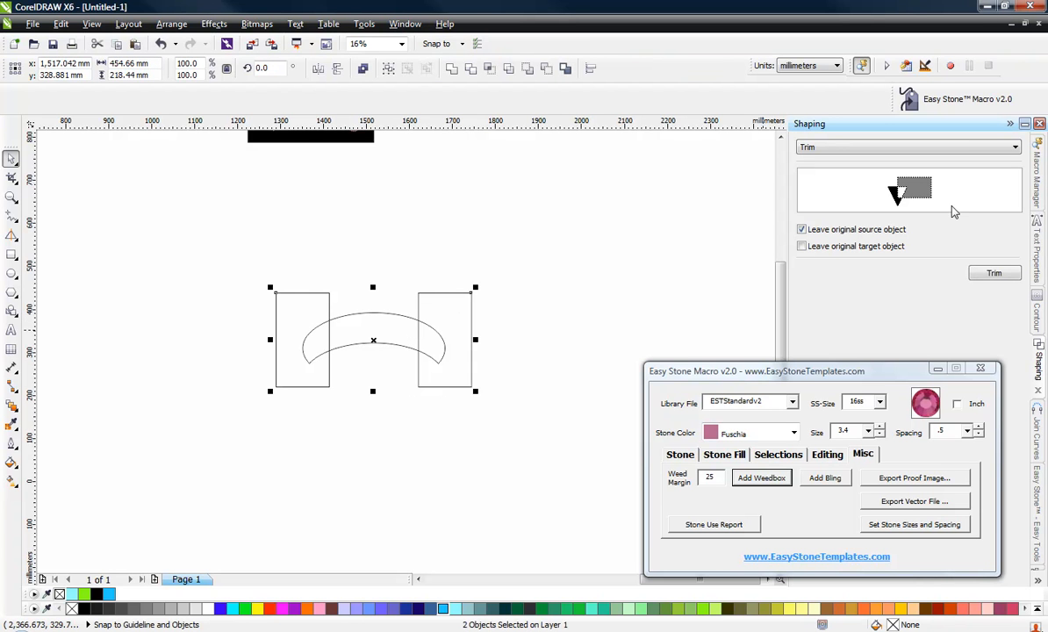
pyautogui.click(991, 273)
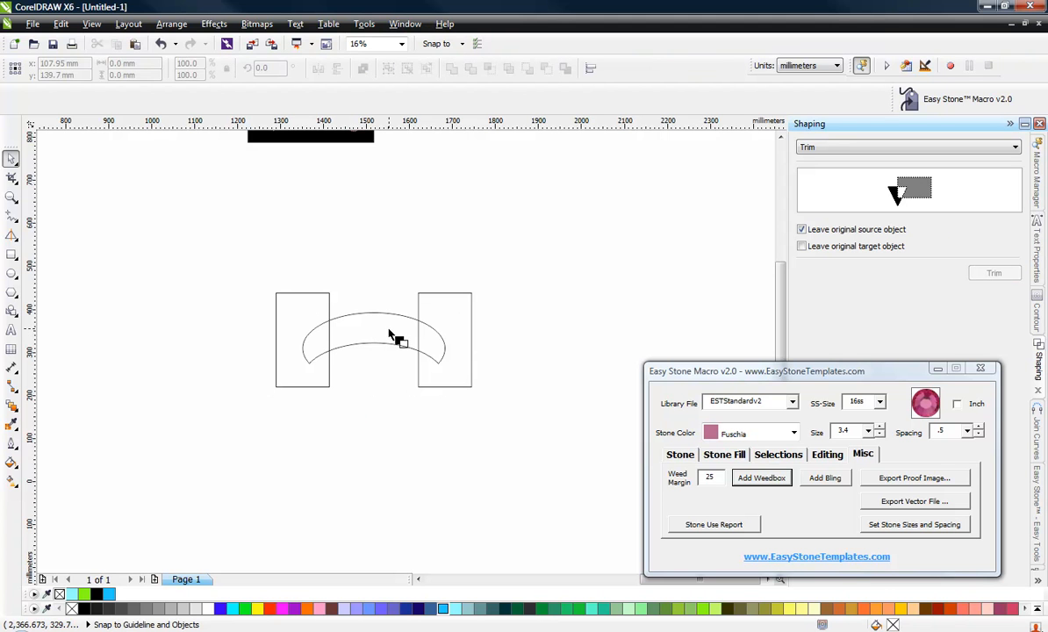
pyautogui.click(390, 334)
# Move the trimmed middle piece of the crescent up and to the right, away from the rectangles.
pyautogui.click(367, 360)
pyautogui.click(360, 319)
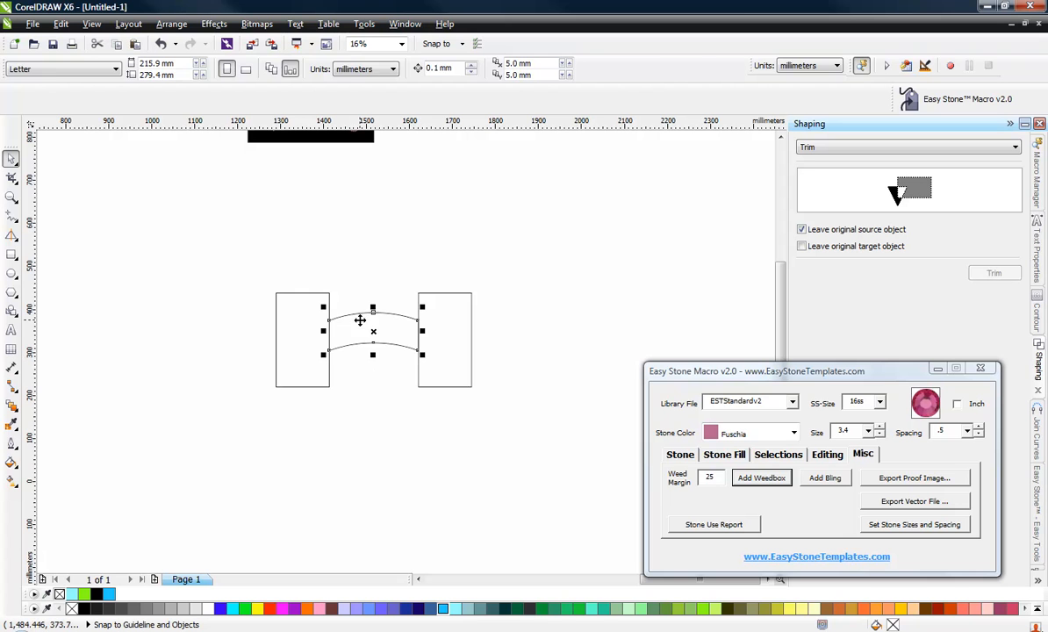
pyautogui.moveTo(360, 319); pyautogui.dragTo(531, 241)
pyautogui.click(421, 327)
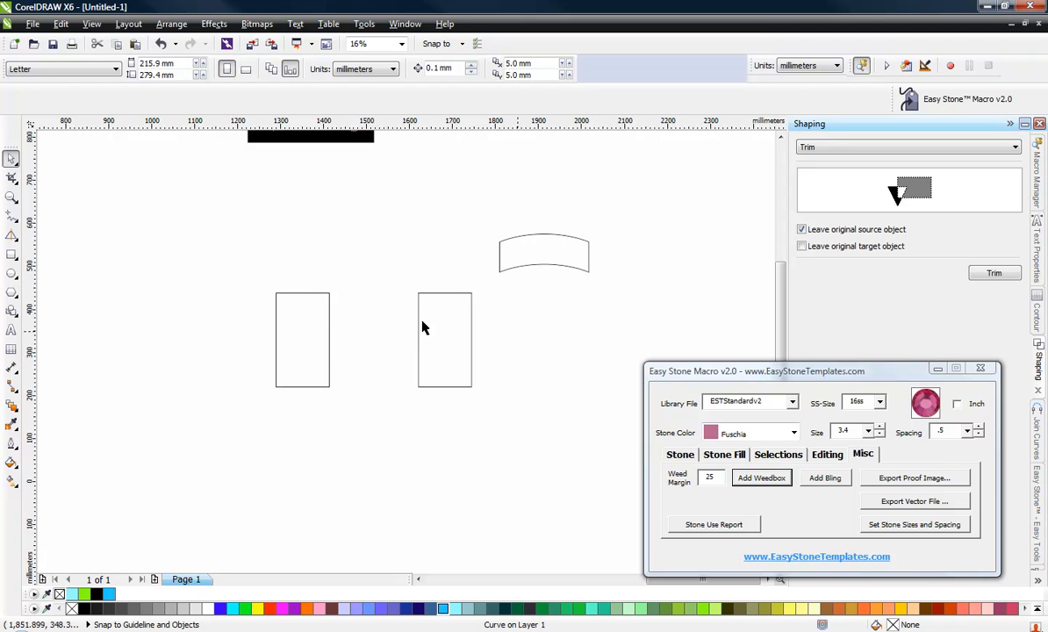
# Select both small rectangles and delete them.
pyautogui.moveTo(229, 281); pyautogui.dragTo(496, 430)
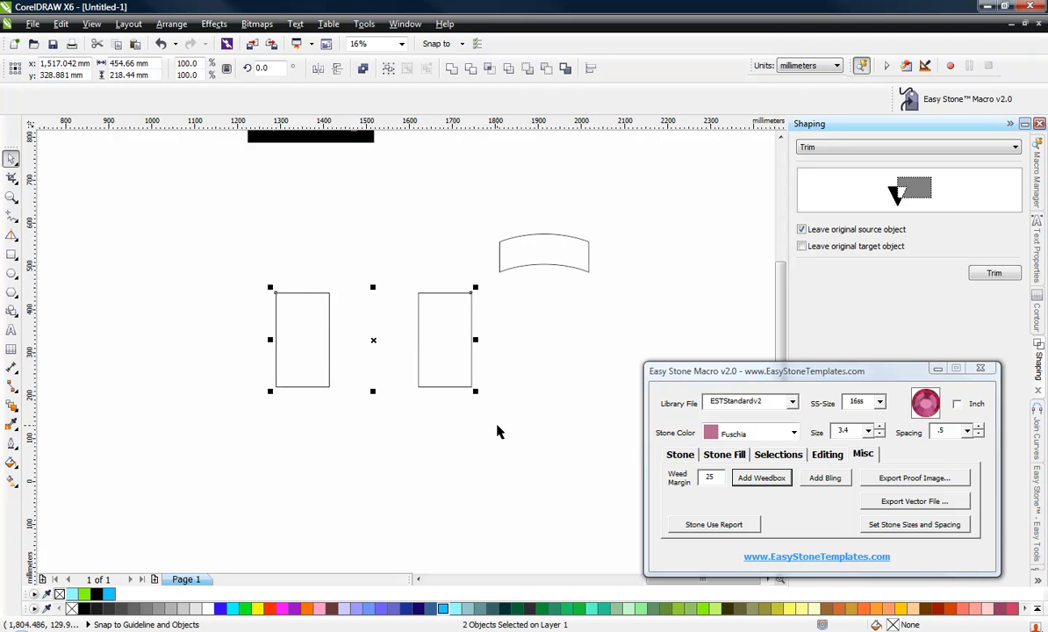
pyautogui.press('Delete')
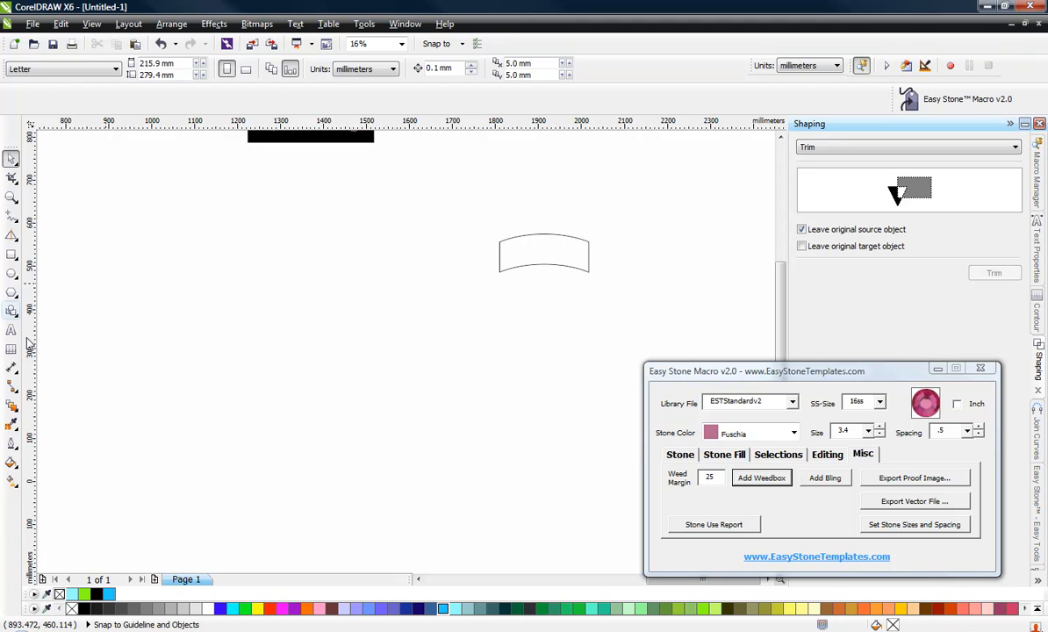
# Select the trimmed crescent piece and stretch it taller to about 113 mm high.
pyautogui.moveTo(546, 265); pyautogui.dragTo(504, 329)
pyautogui.scroll(2, 374, 309)
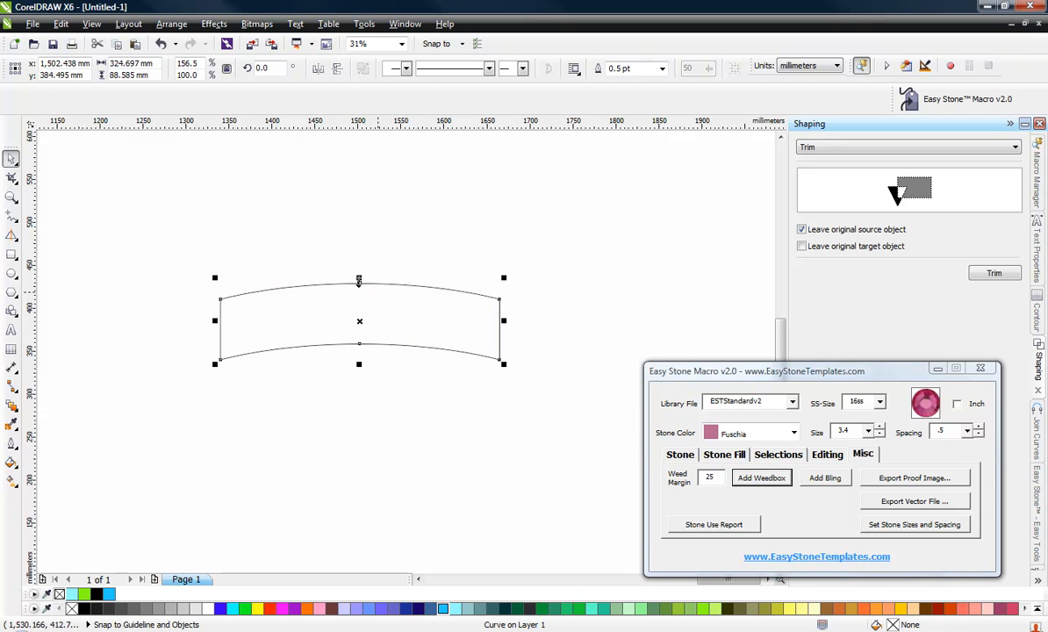
pyautogui.moveTo(358, 279)
pyautogui.mouseDown()
pyautogui.moveTo(358, 228)
pyautogui.moveTo(354, 257)
pyautogui.mouseUp()
pyautogui.click(351, 253)
pyautogui.scroll(-2, 386, 376)
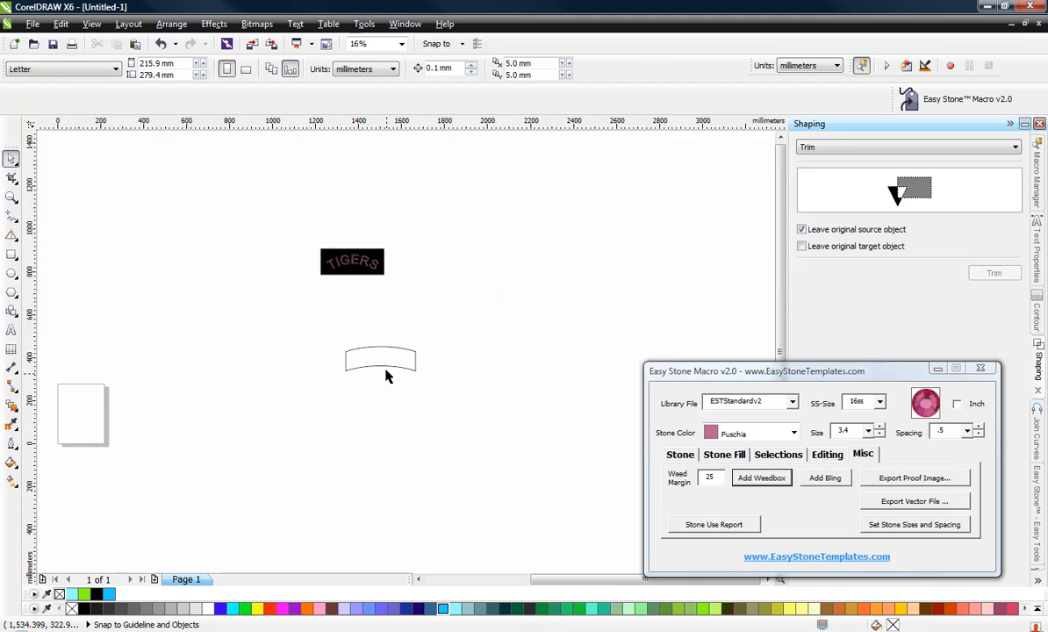
# Move the curved piece slightly upward.
pyautogui.click(387, 373)
pyautogui.scroll(2, 386, 372)
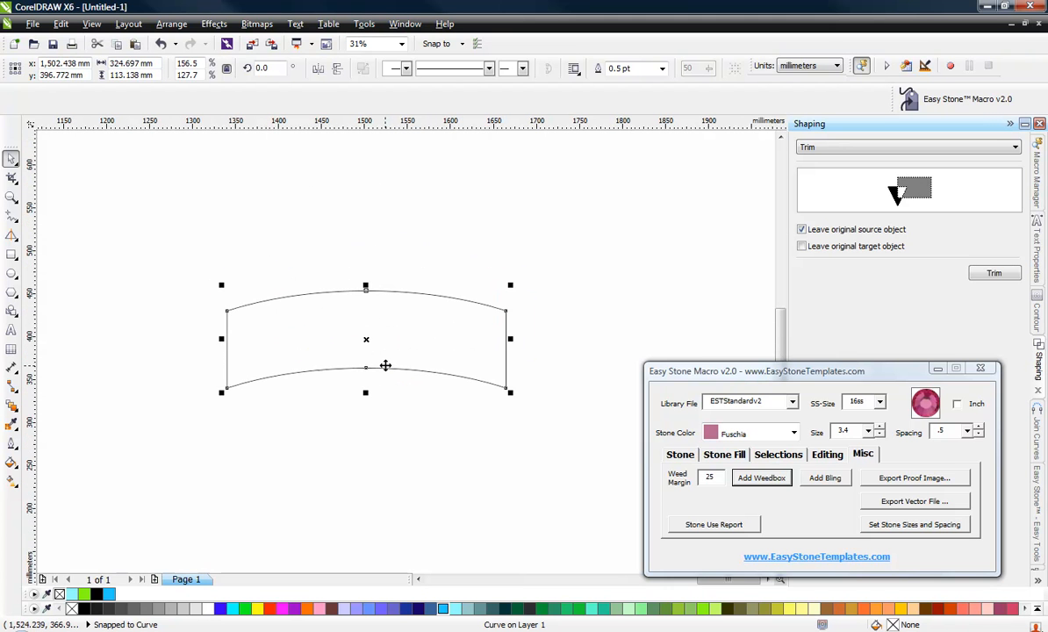
pyautogui.moveTo(385, 365); pyautogui.dragTo(367, 324)
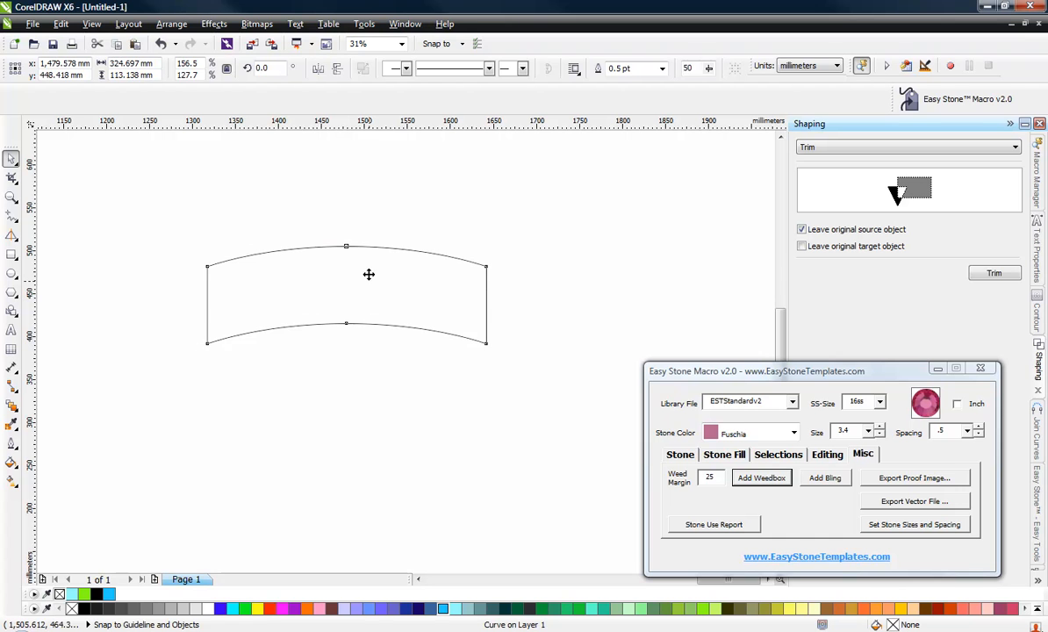
pyautogui.moveTo(368, 275); pyautogui.dragTo(370, 261)
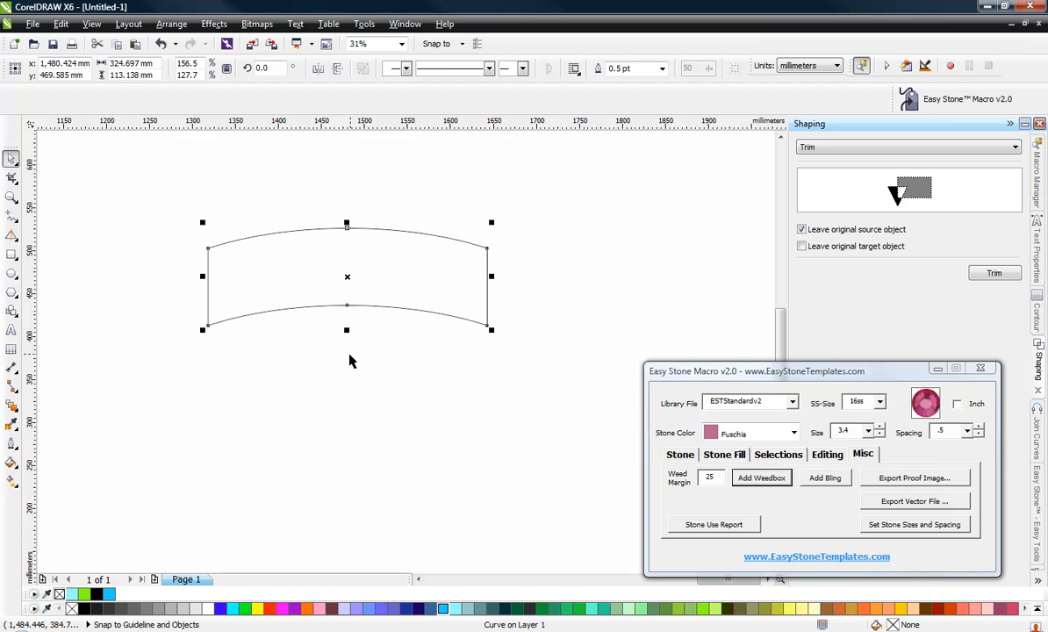
pyautogui.click(349, 361)
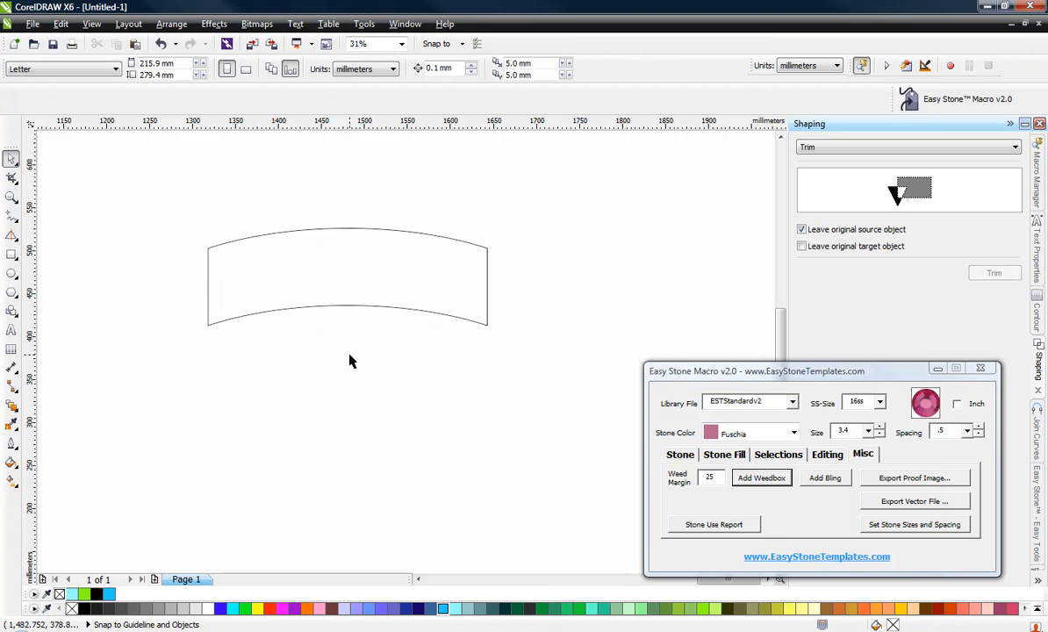
pyautogui.scroll(-2, 276, 299)
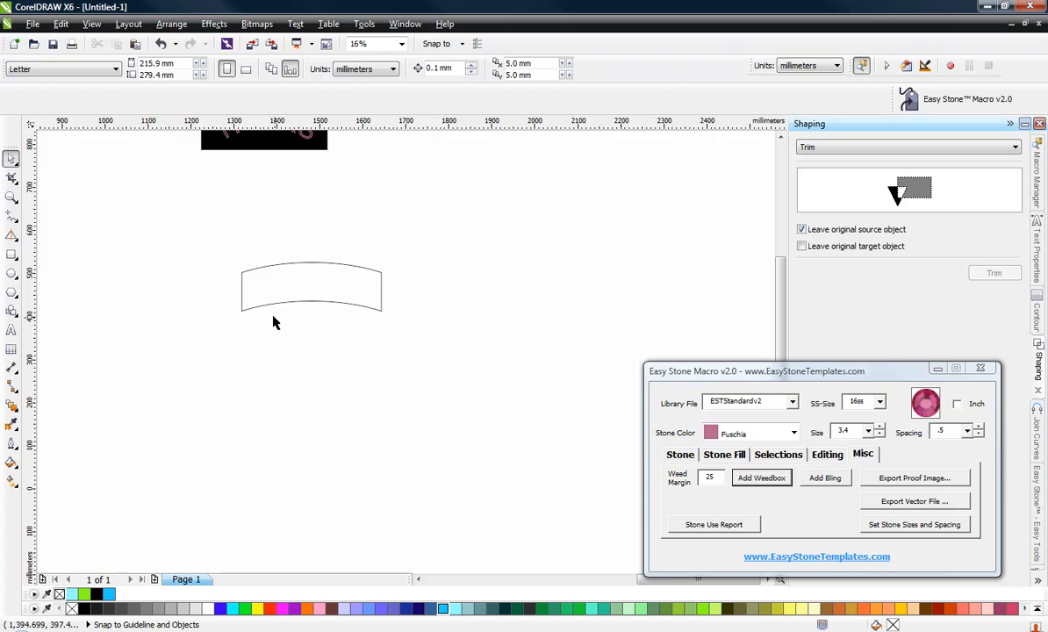
# Draw a rectangle about 576 × 173 mm below the curved piece and convert it to curves.
pyautogui.click(13, 255)
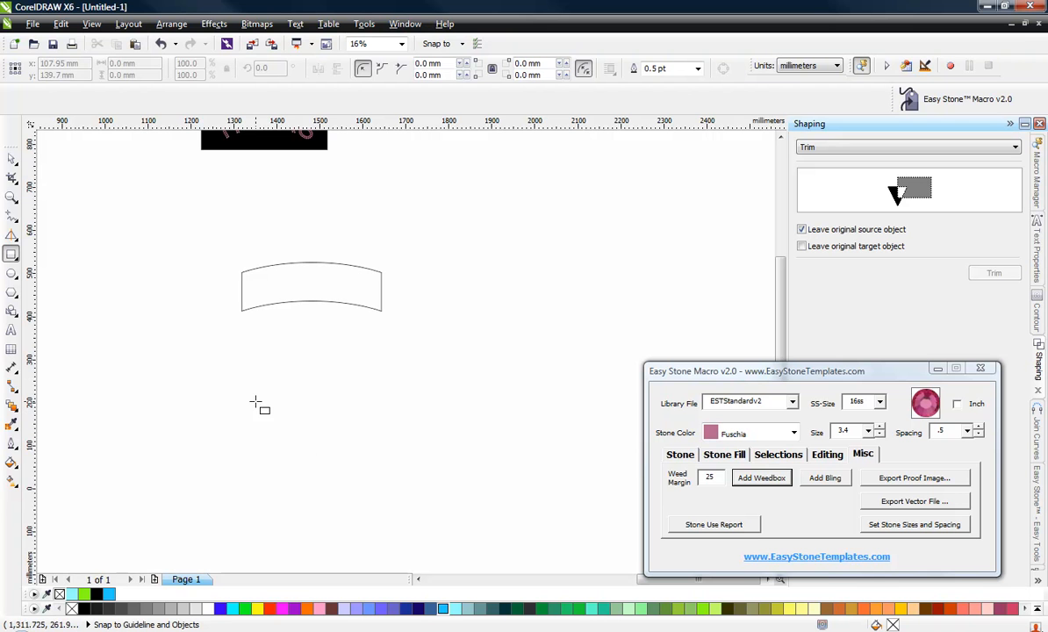
pyautogui.click(245, 379)
pyautogui.moveTo(296, 410); pyautogui.dragTo(490, 452)
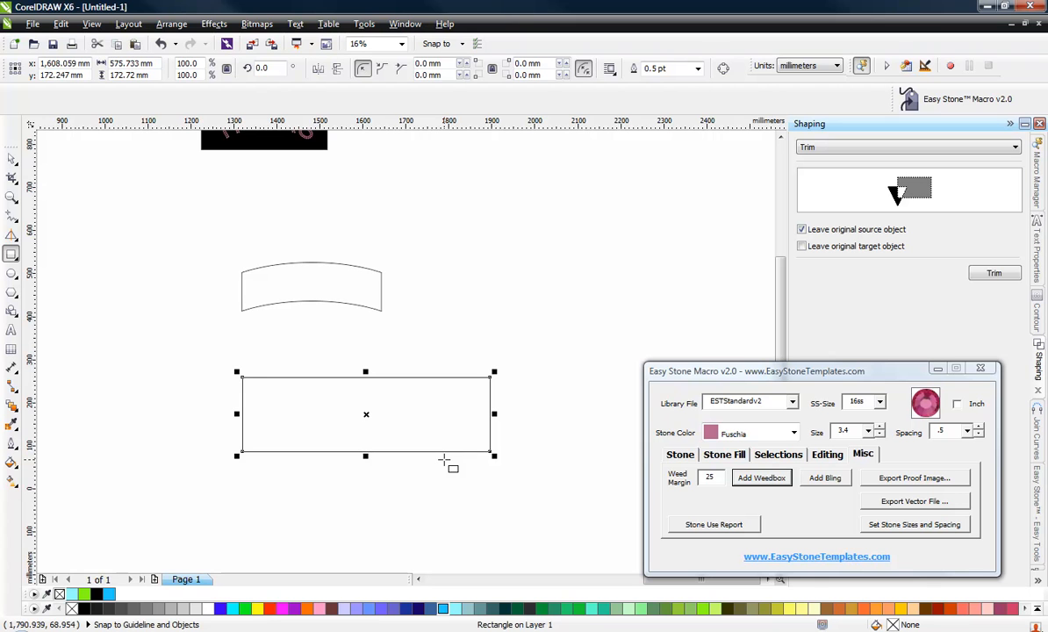
pyautogui.hotkey('ctrl', 'q')
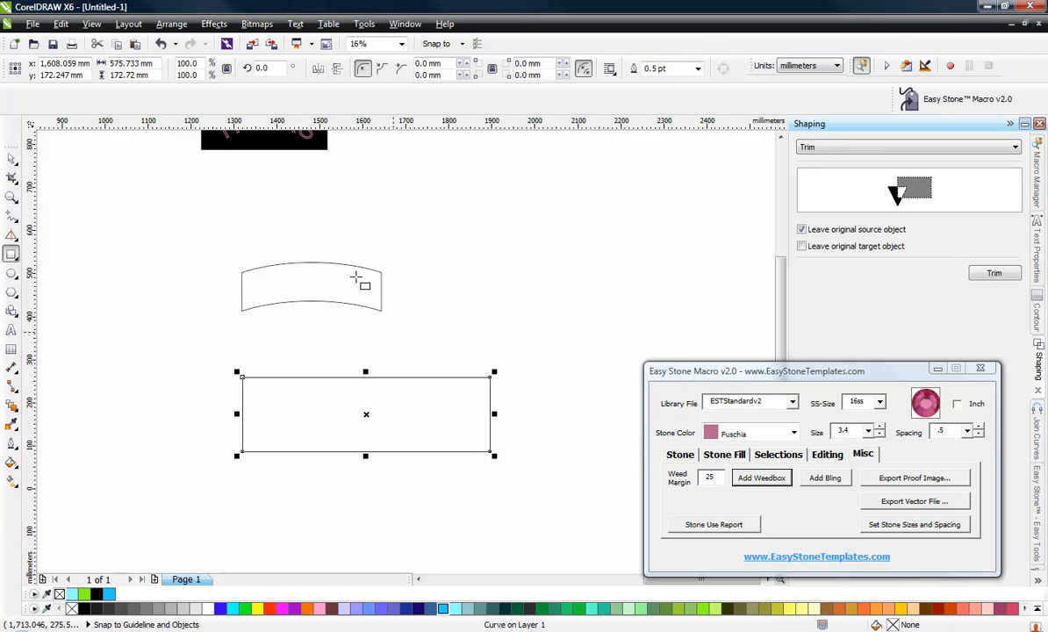
# Open the Envelope docker.
pyautogui.click(214, 23)
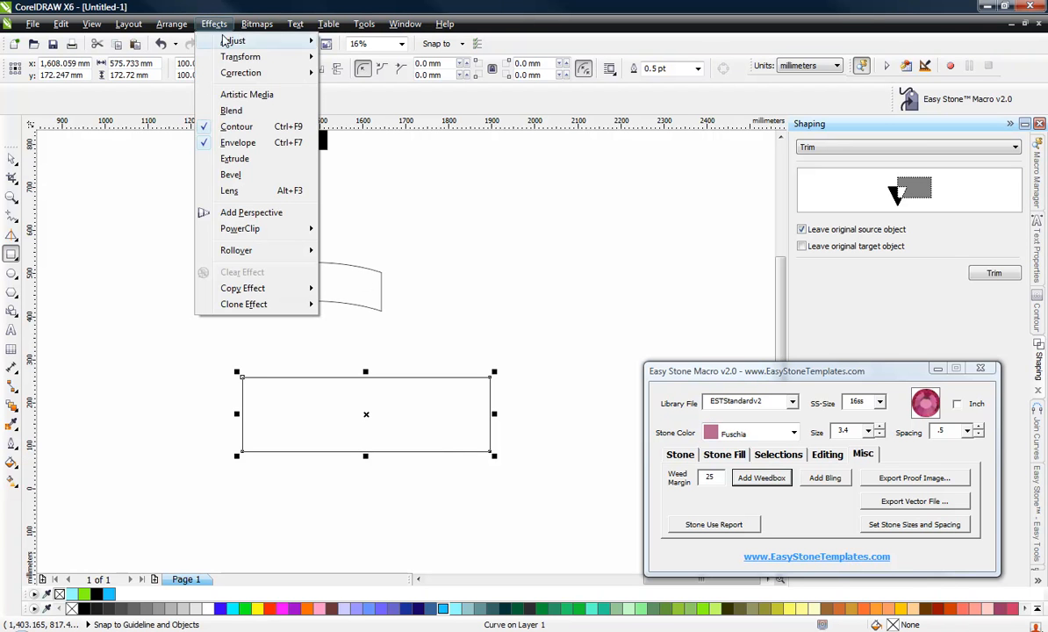
pyautogui.click(1036, 588)
pyautogui.click(1037, 582)
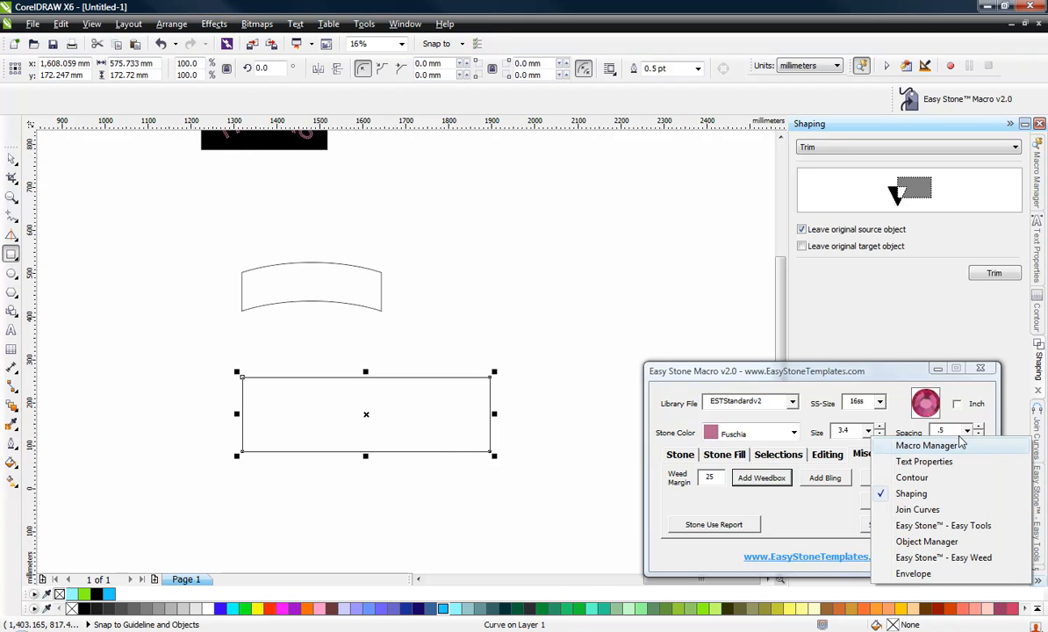
pyautogui.click(915, 574)
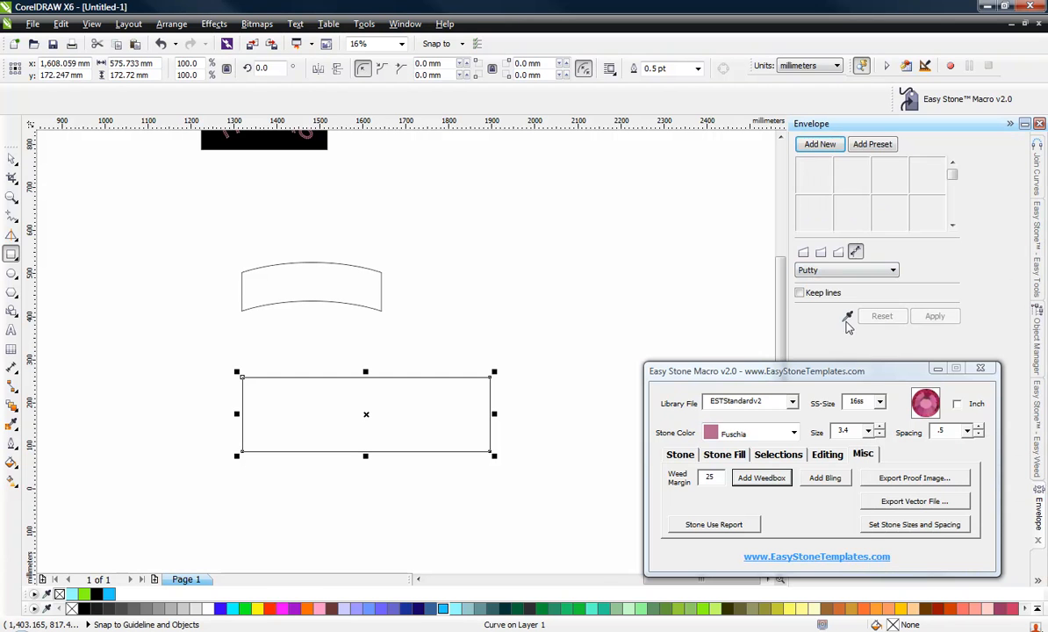
# Apply the PoncaCity envelope preset to the rectangle.
pyautogui.click(812, 146)
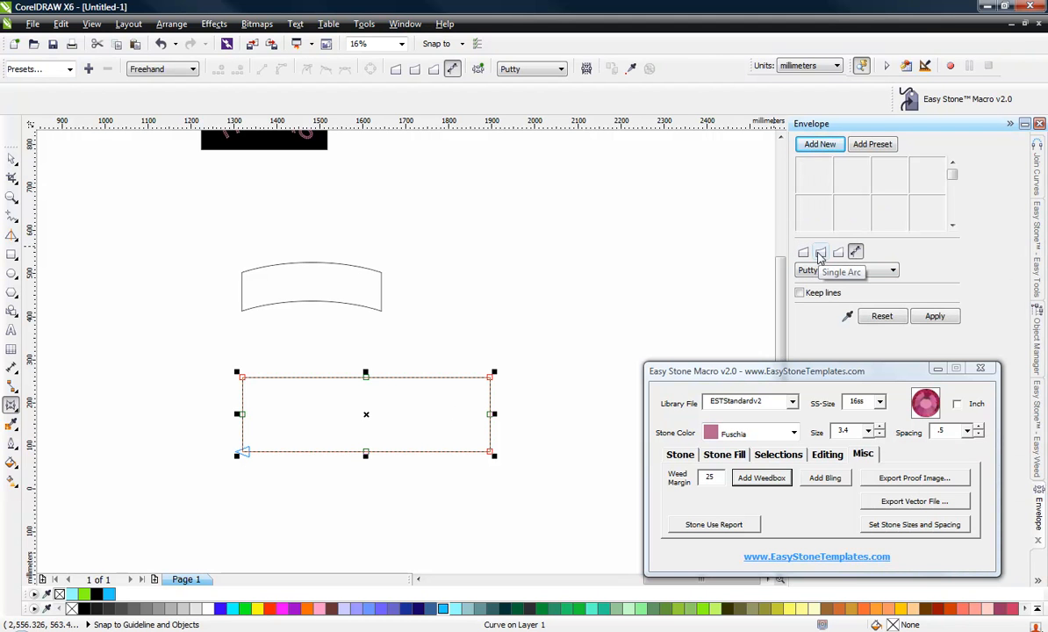
pyautogui.click(70, 68)
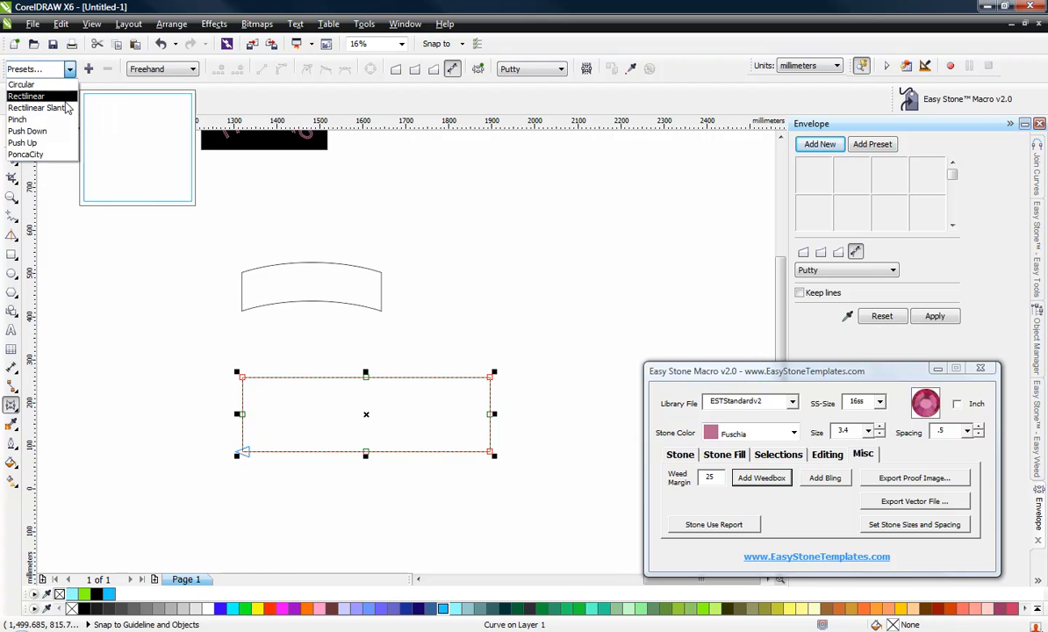
pyautogui.click(41, 158)
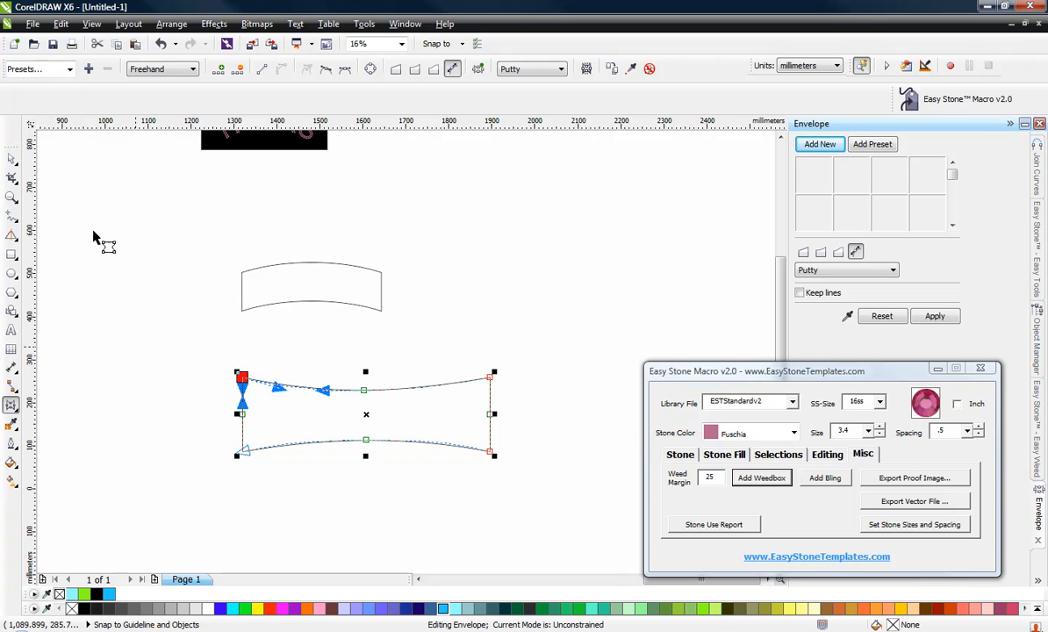
pyautogui.click(12, 158)
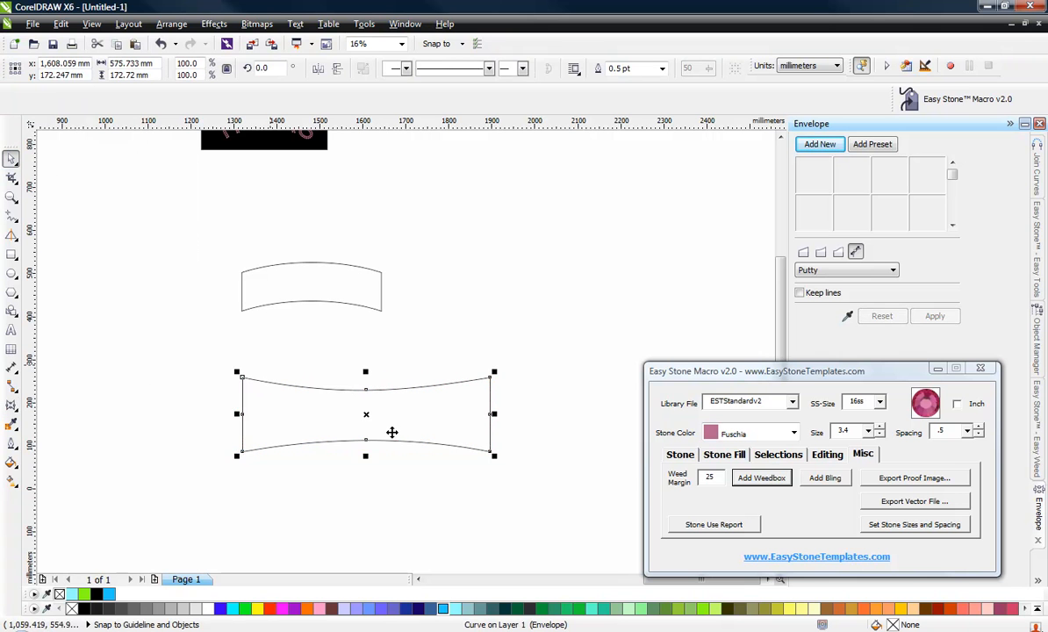
# Stretch the enveloped rectangle taller to about 249 mm high.
pyautogui.moveTo(368, 372); pyautogui.dragTo(363, 342)
pyautogui.click(163, 375)
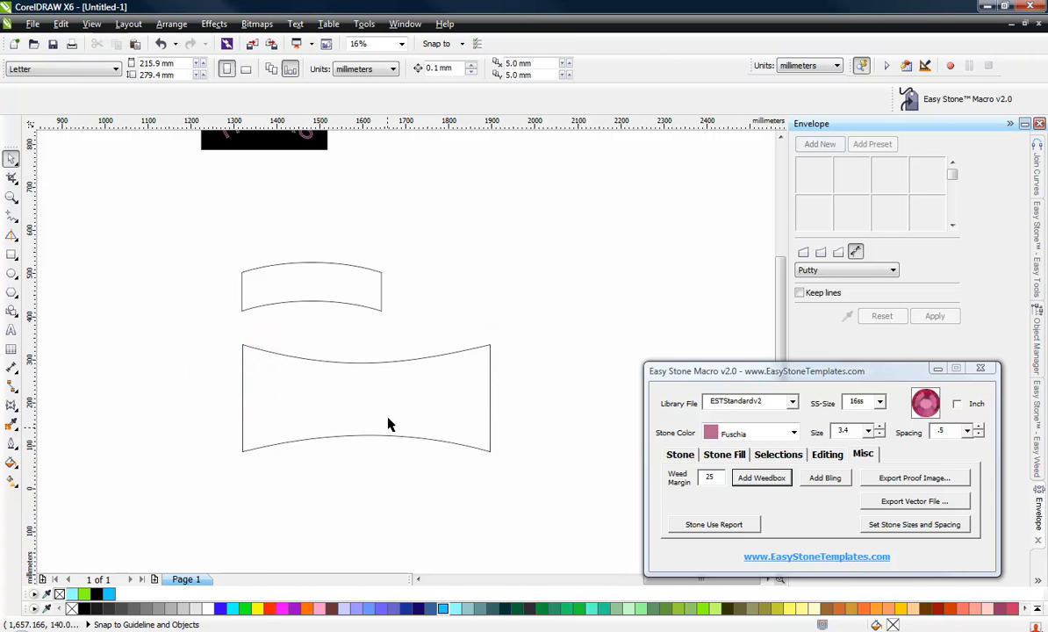
# Move the enveloped rectangle slightly to the right.
pyautogui.moveTo(367, 416); pyautogui.dragTo(455, 426)
pyautogui.click(396, 476)
pyautogui.click(419, 499)
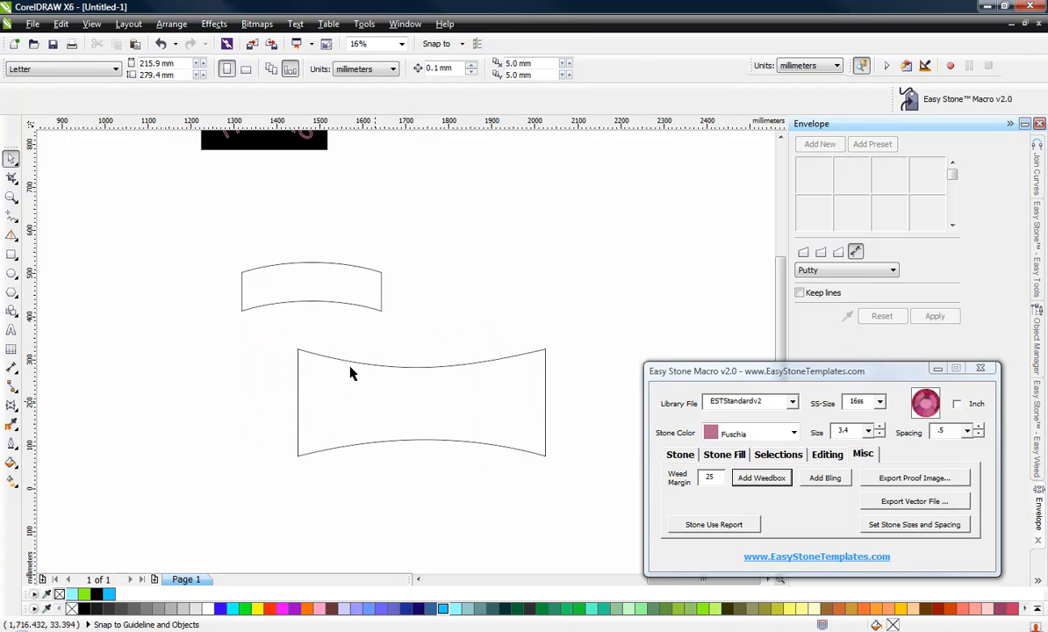
pyautogui.scroll(-1, 353, 370)
pyautogui.scroll(1, 406, 408)
pyautogui.click(405, 400)
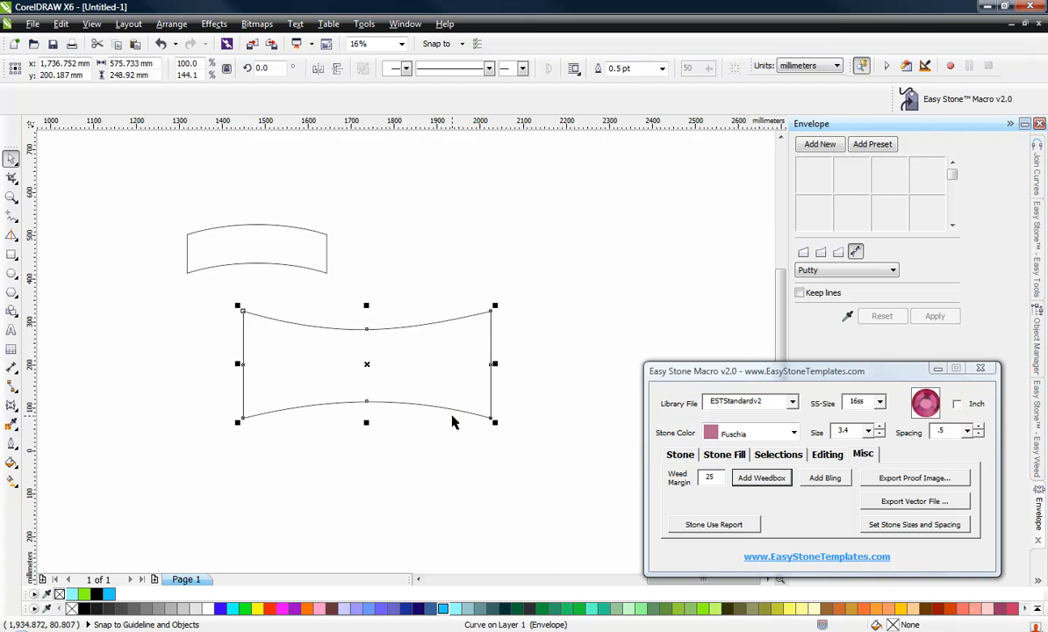
pyautogui.scroll(-1, 450, 411)
pyautogui.scroll(1, 447, 410)
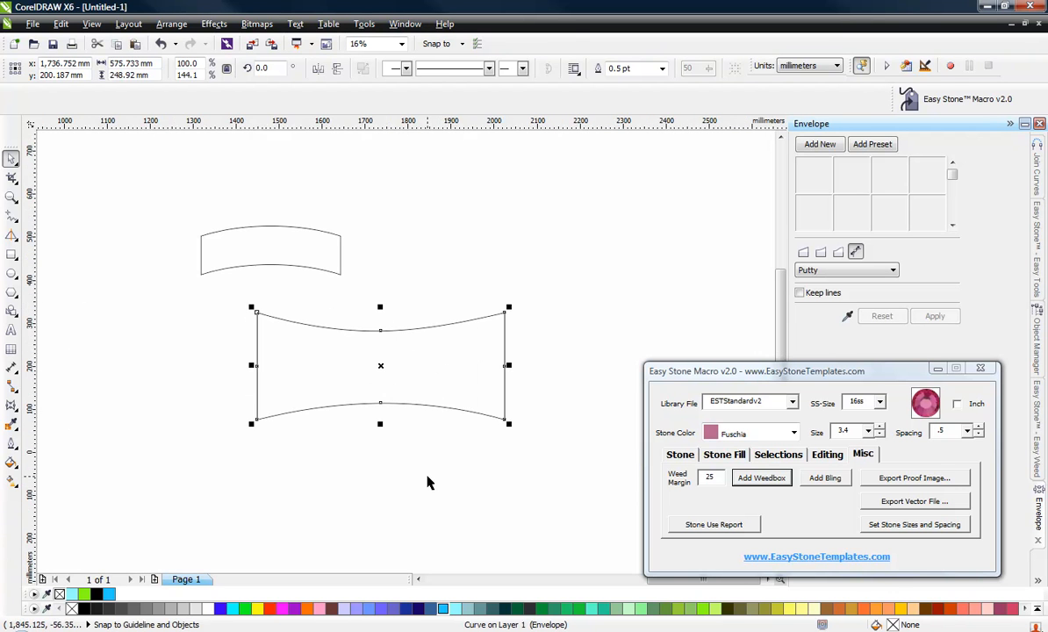
pyautogui.click(388, 468)
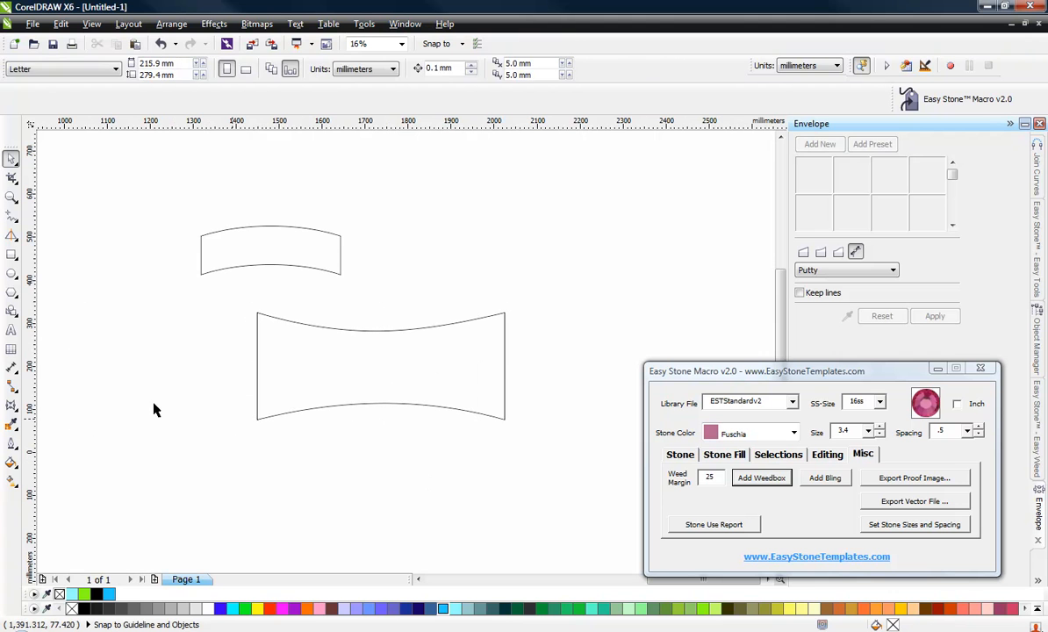
# Add the text TIGERS below the shape and enlarge it to about 442 mm wide.
pyautogui.click(11, 329)
pyautogui.click(310, 528)
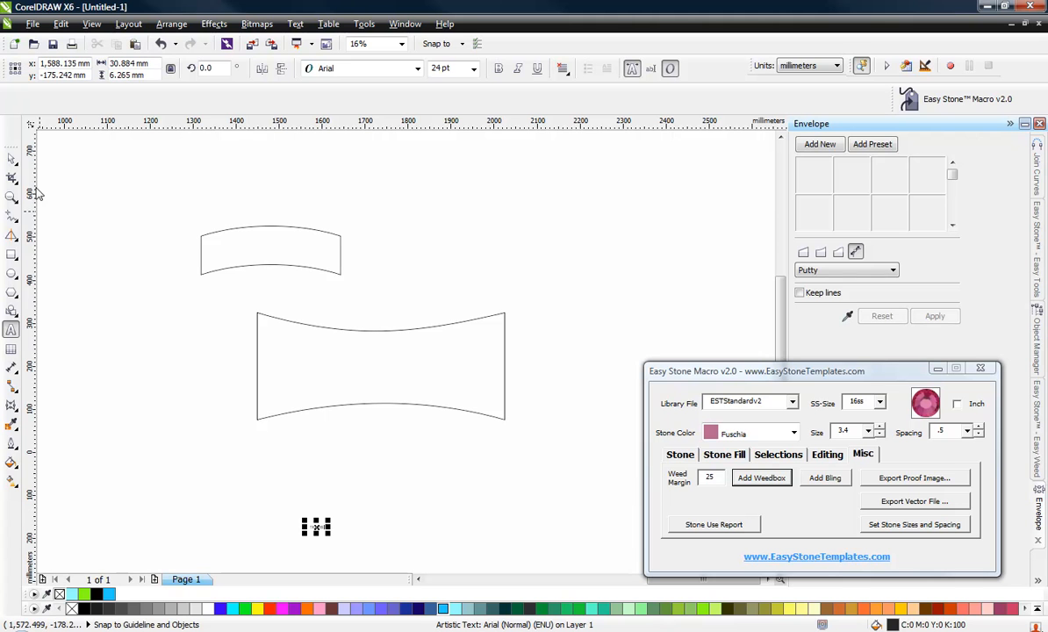
pyautogui.click(11, 159)
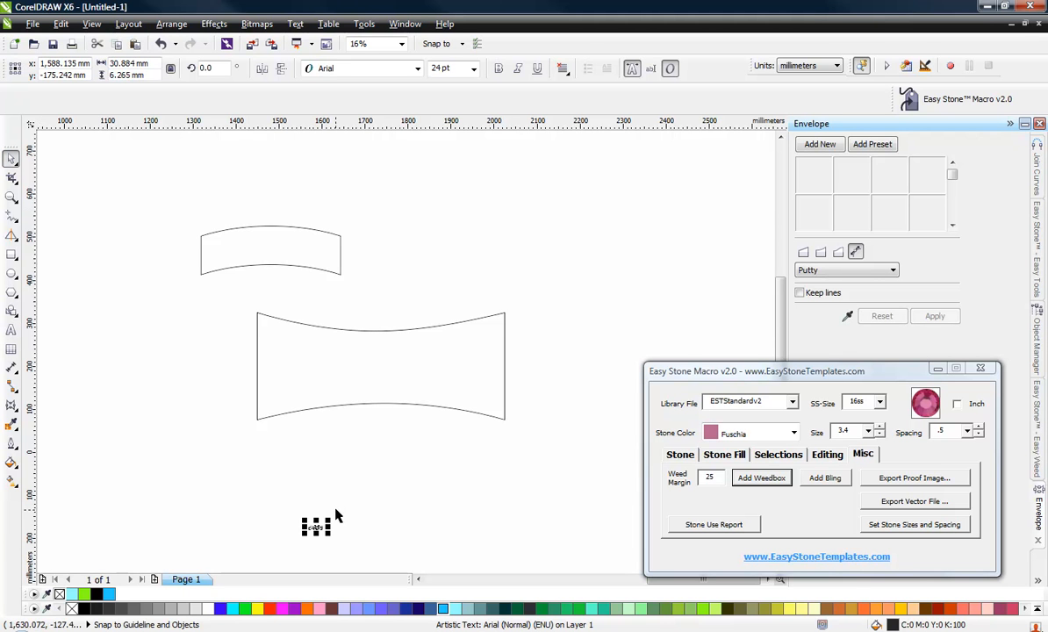
pyautogui.moveTo(331, 520); pyautogui.dragTo(507, 484)
pyautogui.moveTo(408, 479); pyautogui.dragTo(383, 445)
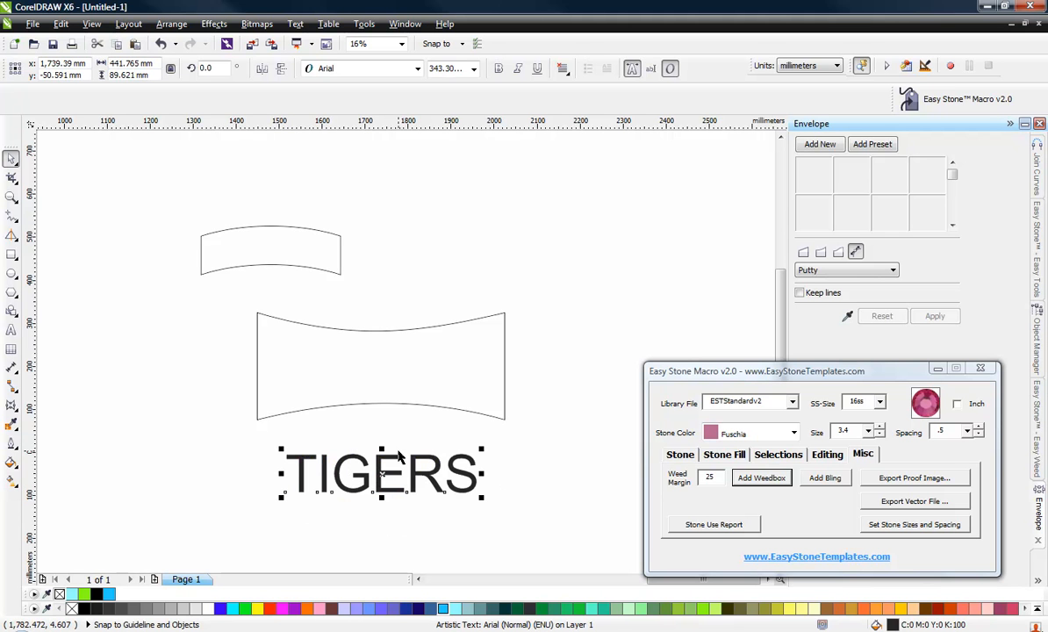
# Apply an envelope created from the enveloped rectangle's shape to the TIGERS text.
pyautogui.click(820, 144)
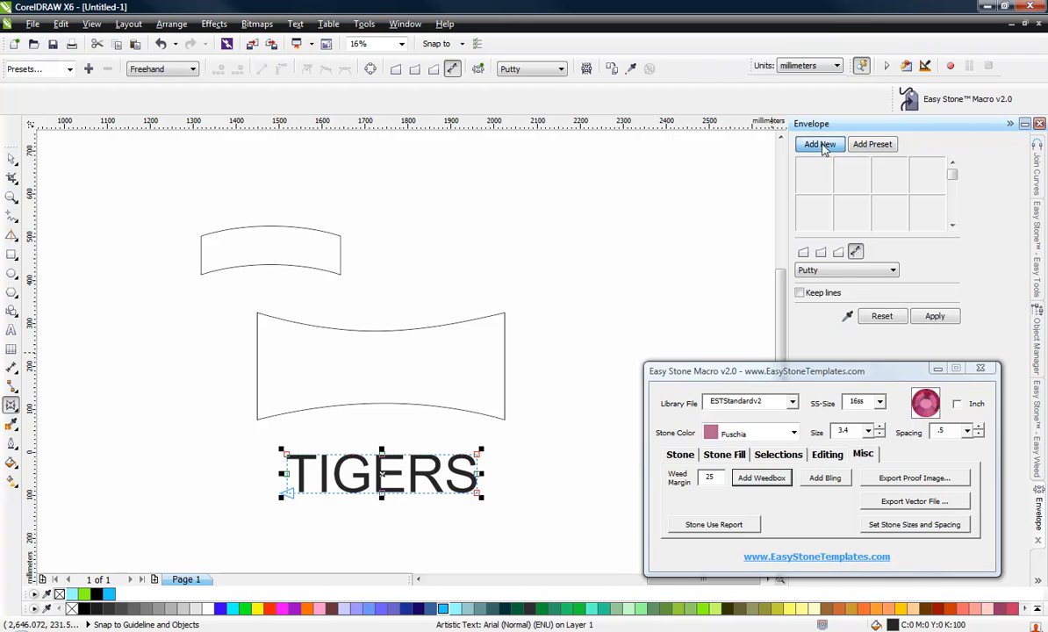
pyautogui.click(845, 319)
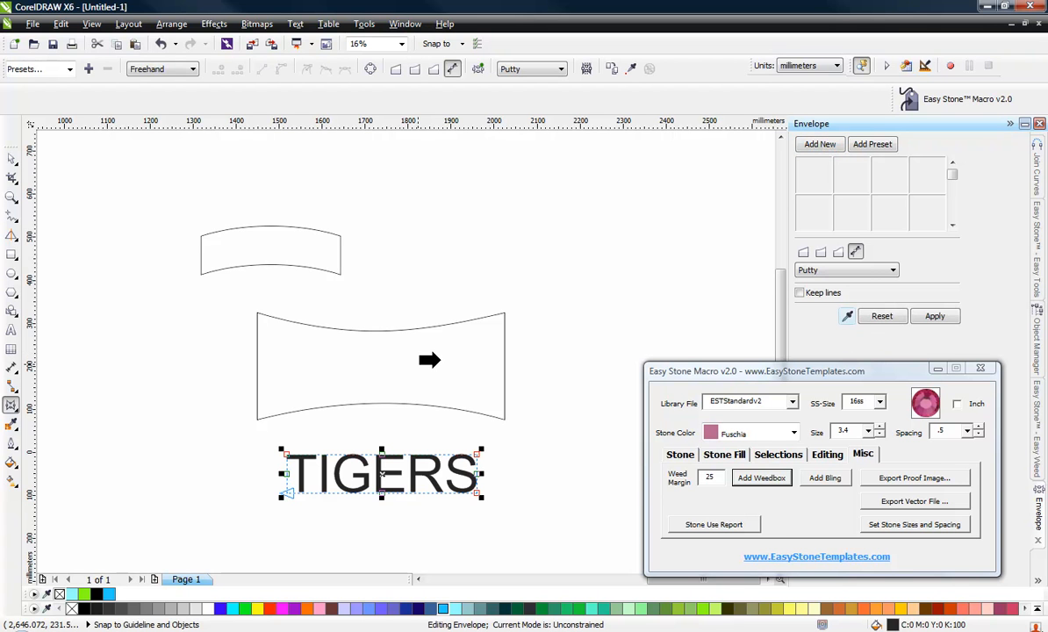
pyautogui.click(434, 367)
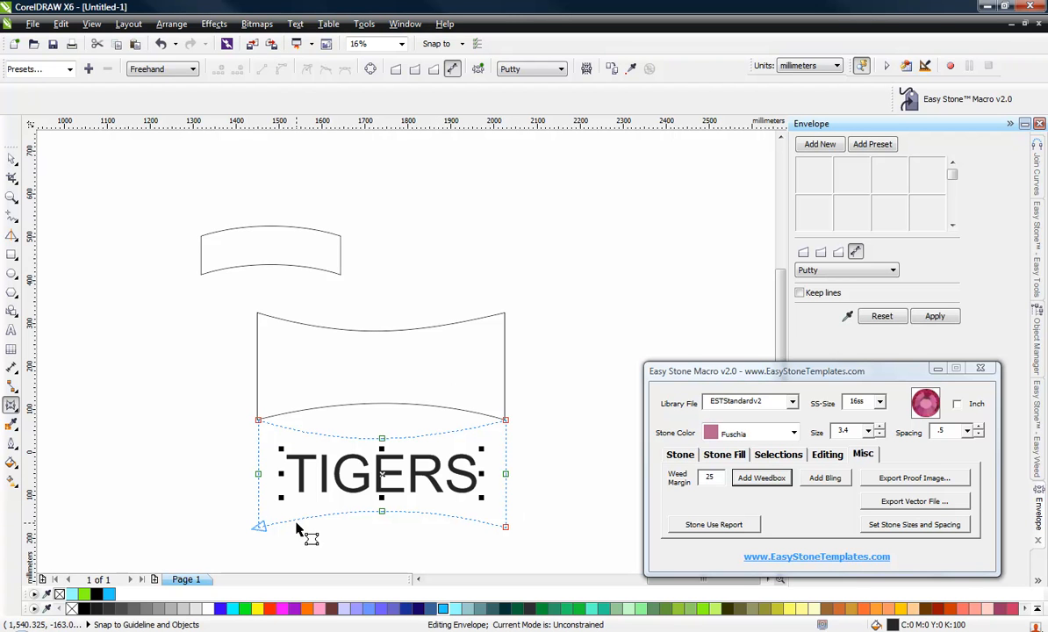
pyautogui.click(935, 316)
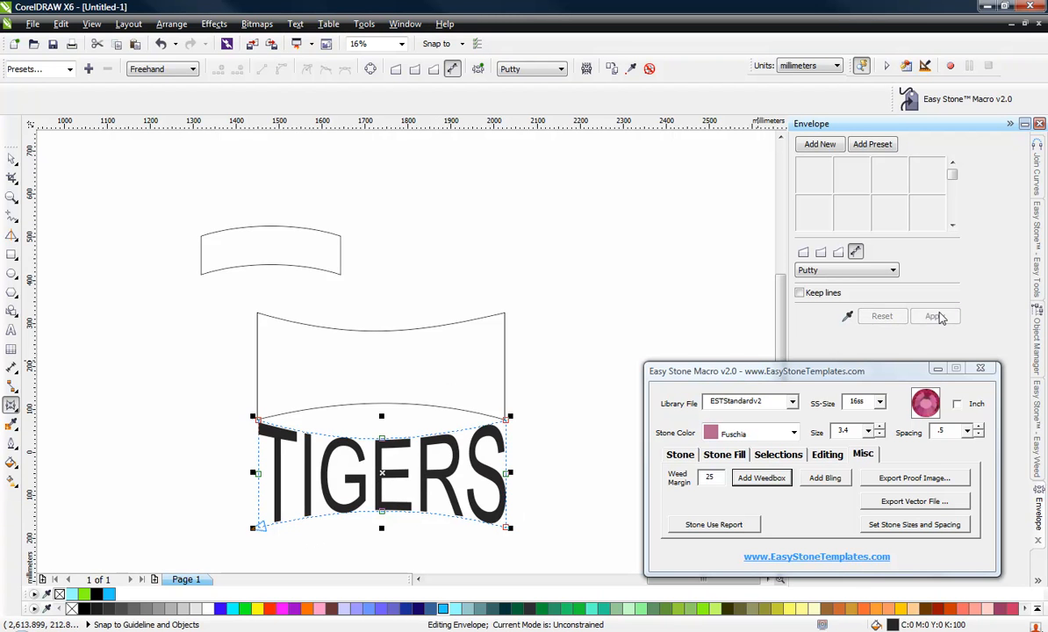
pyautogui.click(12, 158)
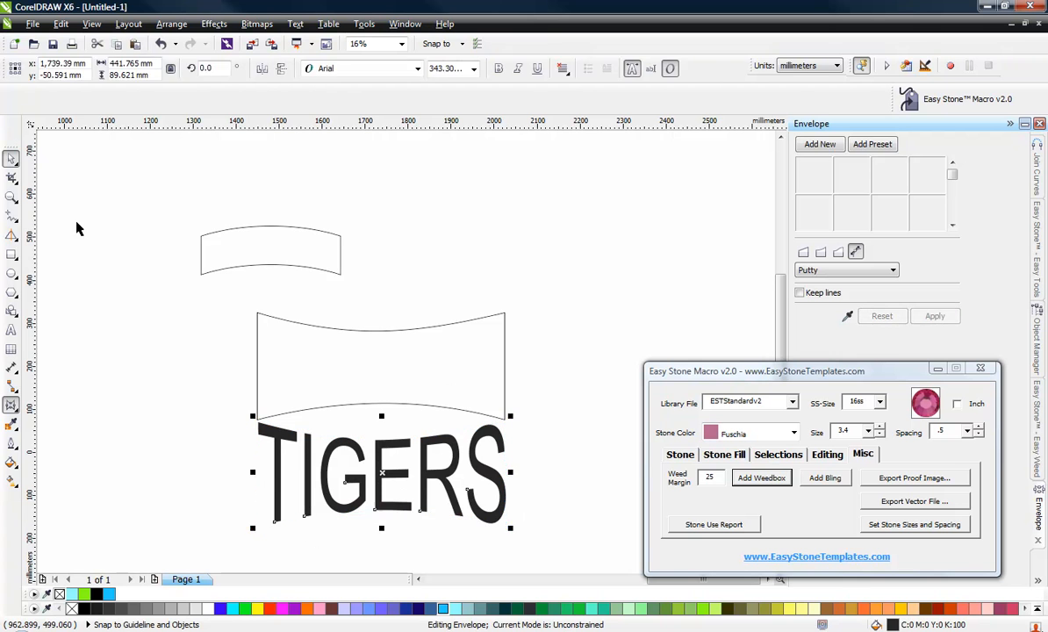
# Move the enveloped rectangle off the text and delete it.
pyautogui.click(171, 391)
pyautogui.click(506, 477)
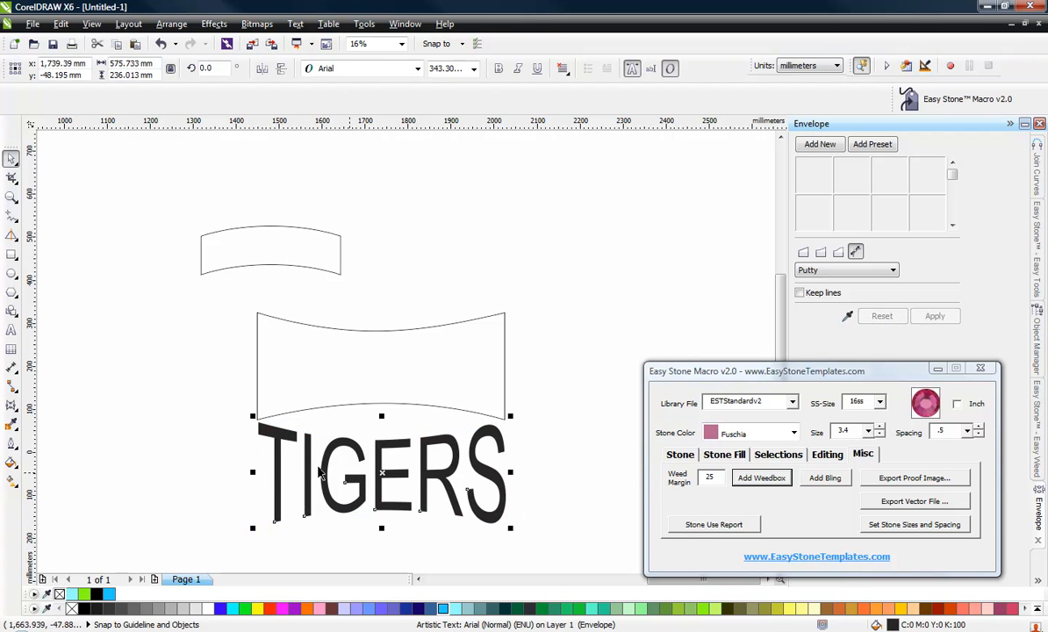
pyautogui.click(456, 379)
pyautogui.moveTo(456, 371); pyautogui.dragTo(541, 277)
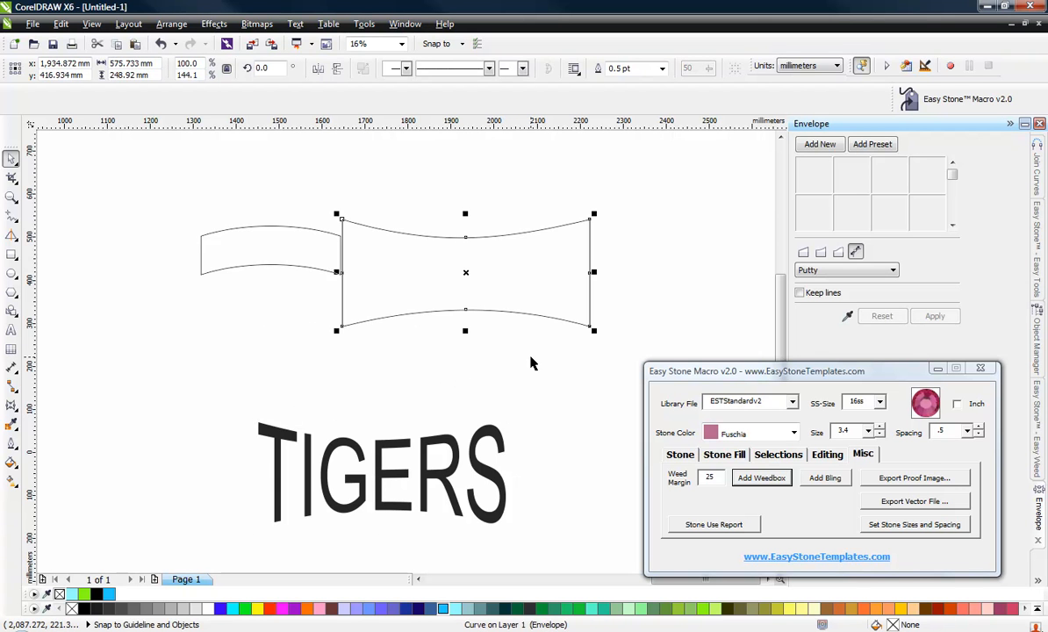
pyautogui.press('Delete')
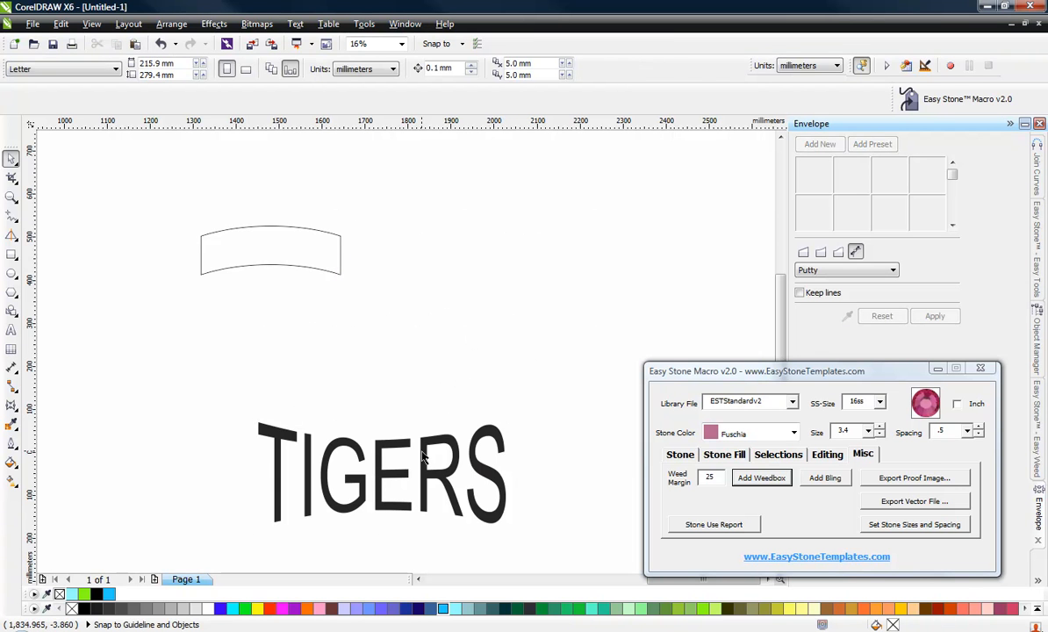
# Move the warped TIGERS text upward.
pyautogui.click(422, 456)
pyautogui.moveTo(423, 456); pyautogui.dragTo(412, 381)
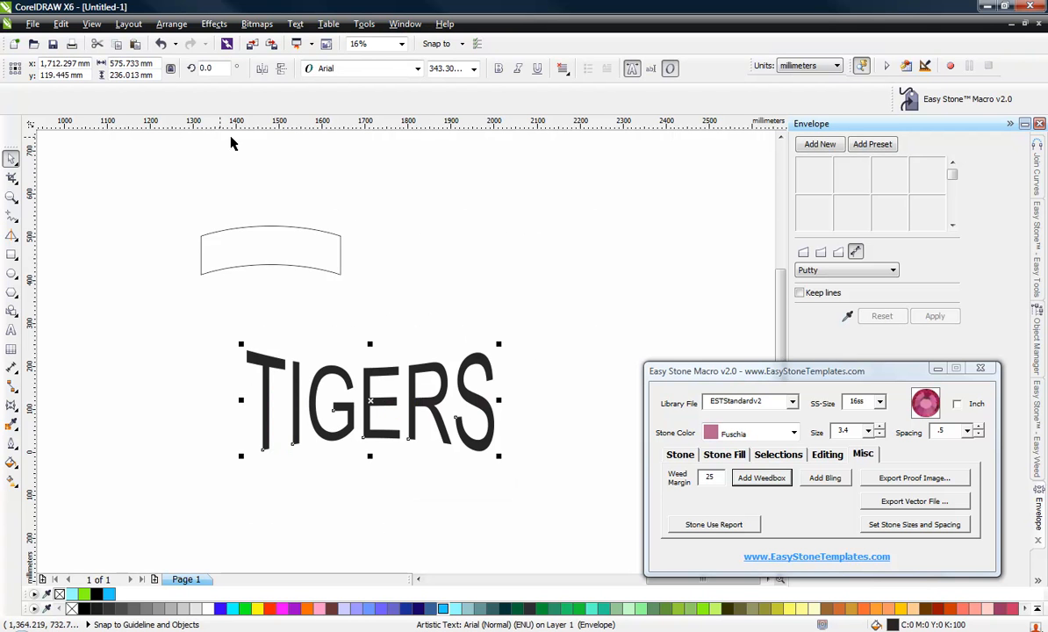
pyautogui.click(431, 147)
# Set the document units to inches.
pyautogui.click(386, 68)
pyautogui.click(366, 79)
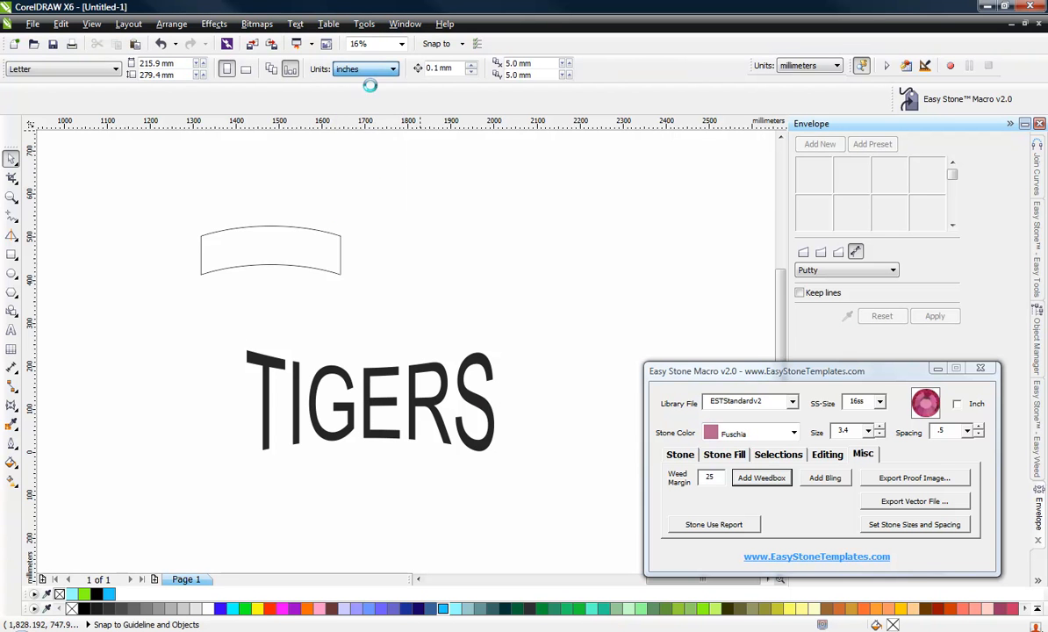
# Set the warped TIGERS text's width to 9.5 inches.
pyautogui.moveTo(168, 316); pyautogui.dragTo(505, 483)
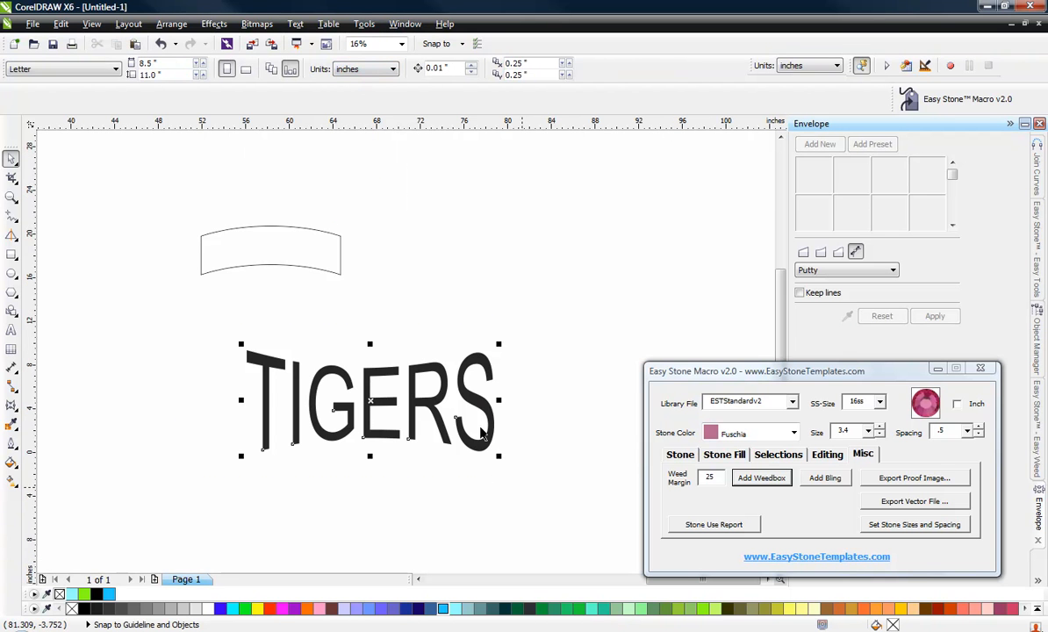
pyautogui.click(124, 63)
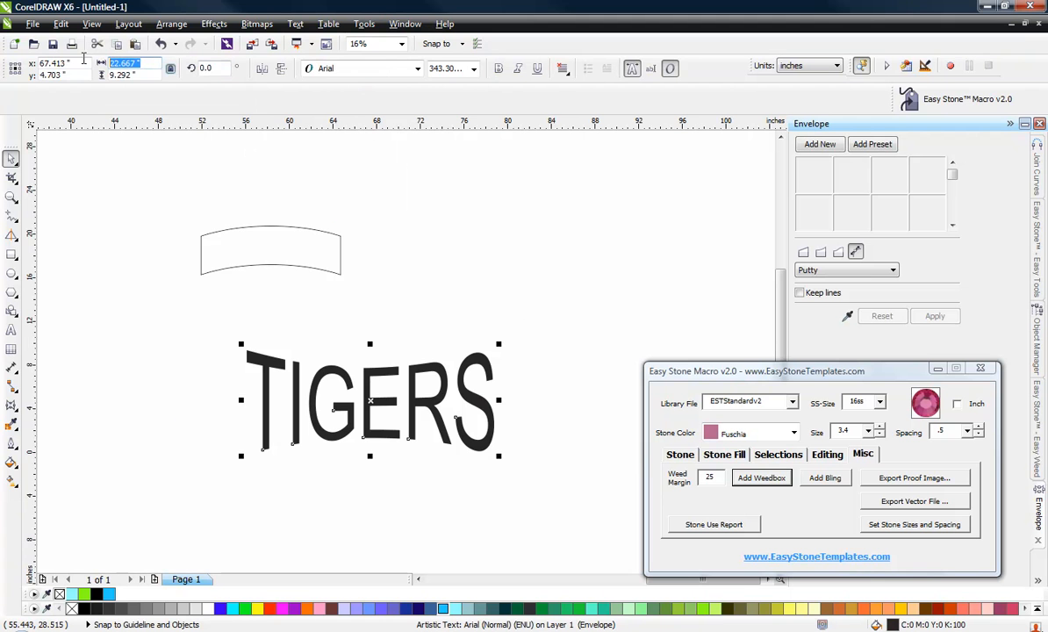
pyautogui.write('9.5')
pyautogui.press('Return')
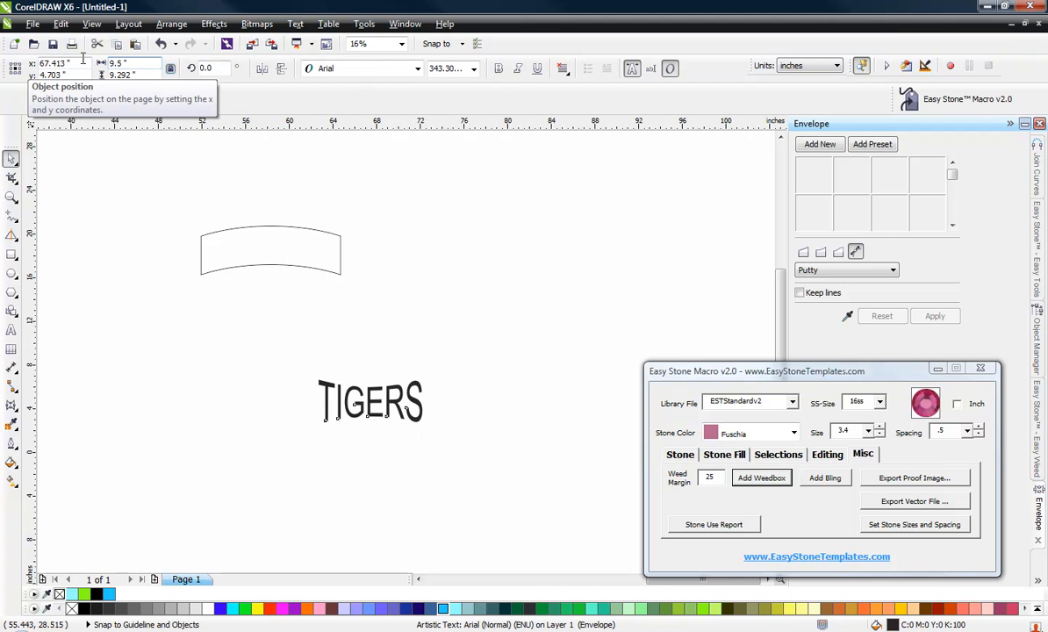
pyautogui.click(159, 160)
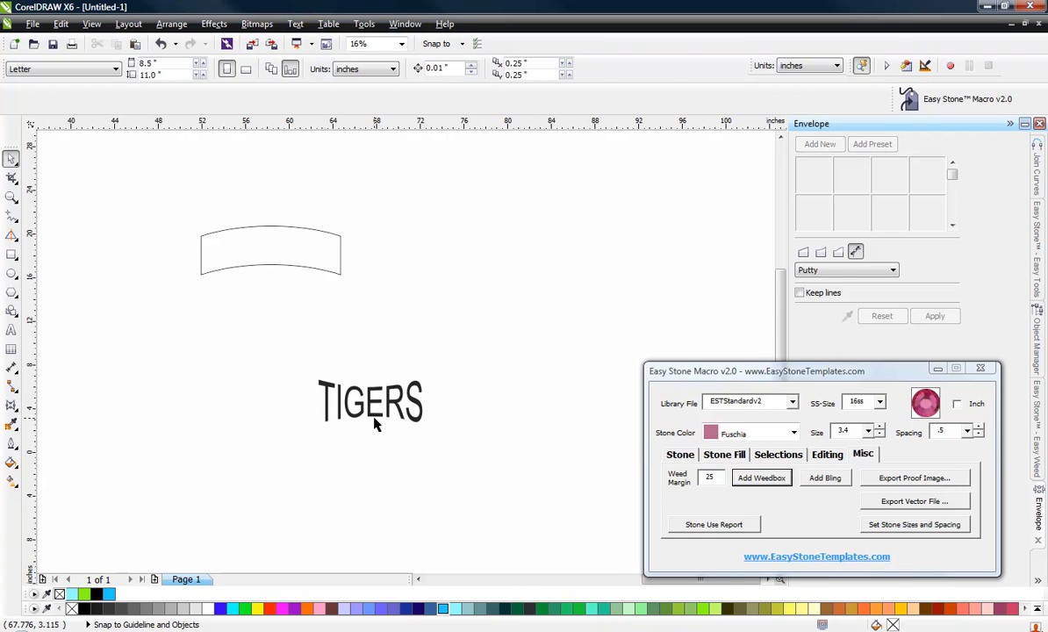
# Open the Object Manager docker and expand the TIGERS text entry.
pyautogui.scroll(2, 351, 397)
pyautogui.scroll(1, 372, 423)
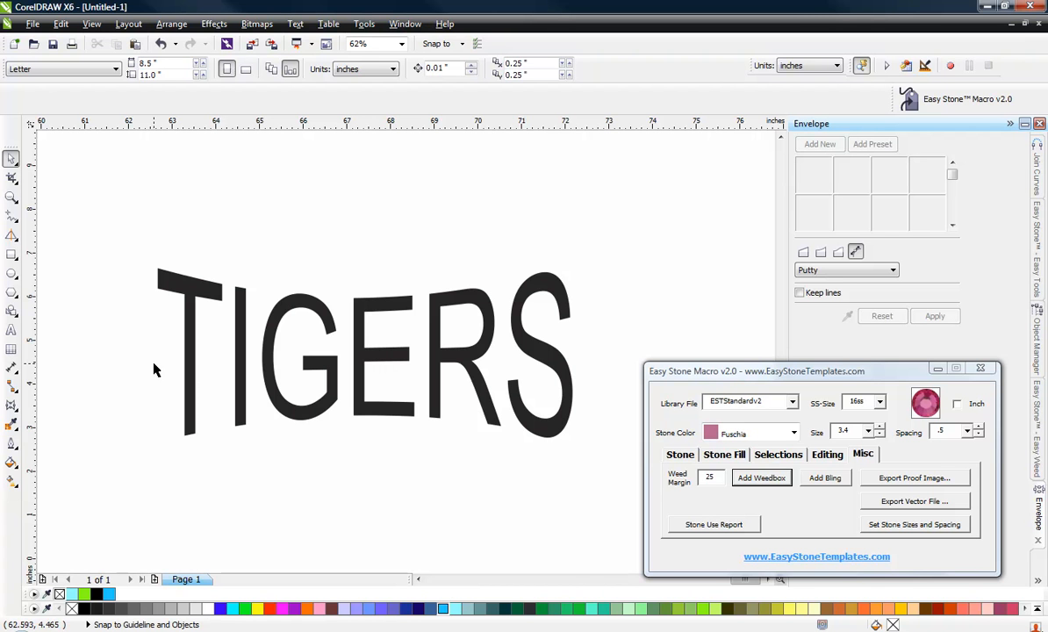
pyautogui.click(189, 295)
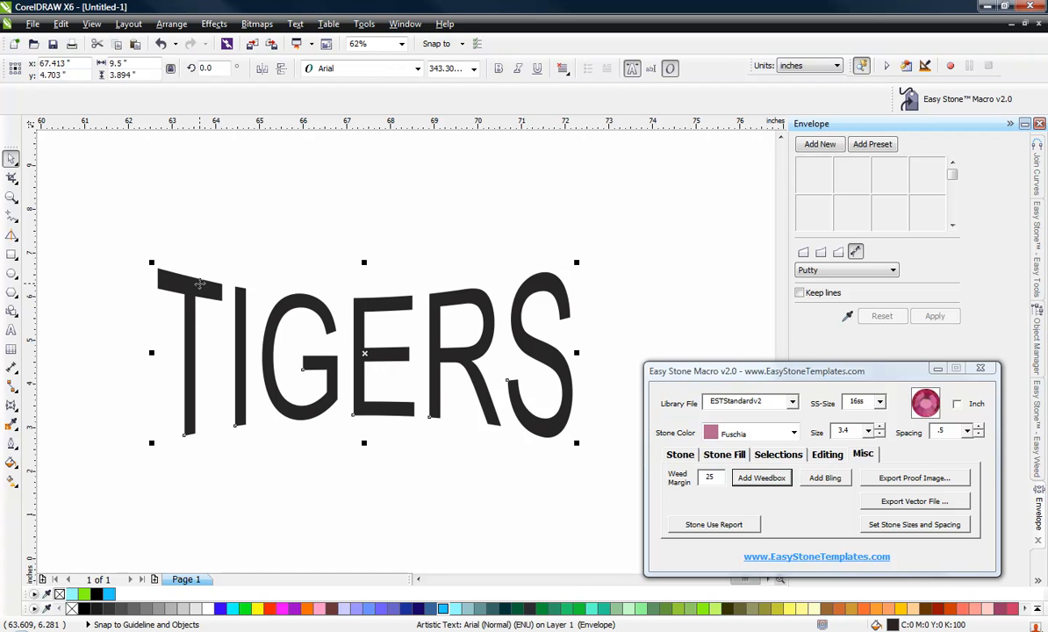
pyautogui.click(169, 24)
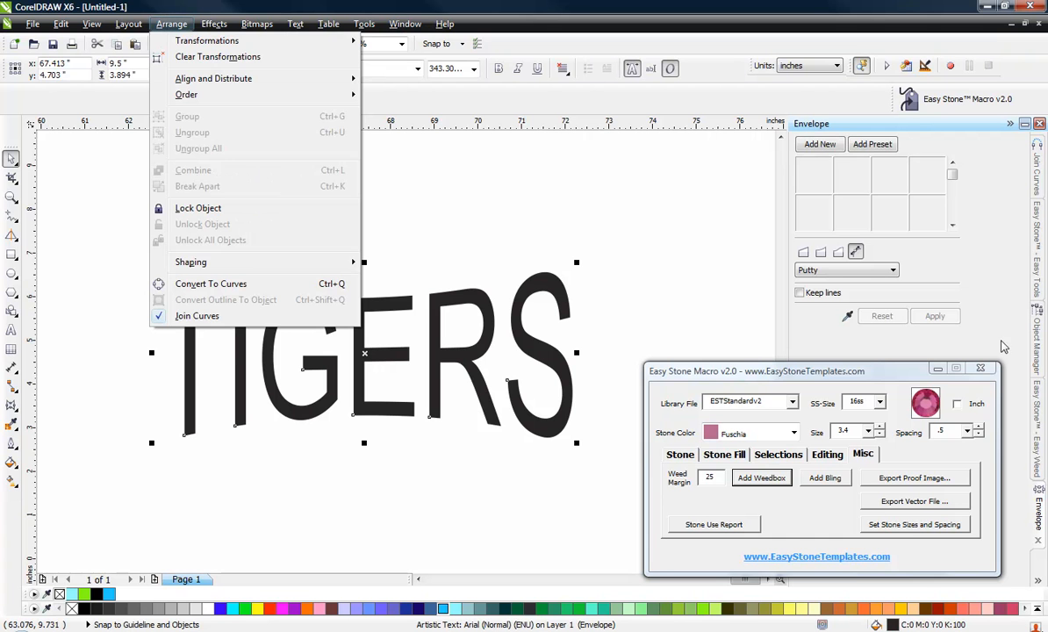
pyautogui.click(1036, 582)
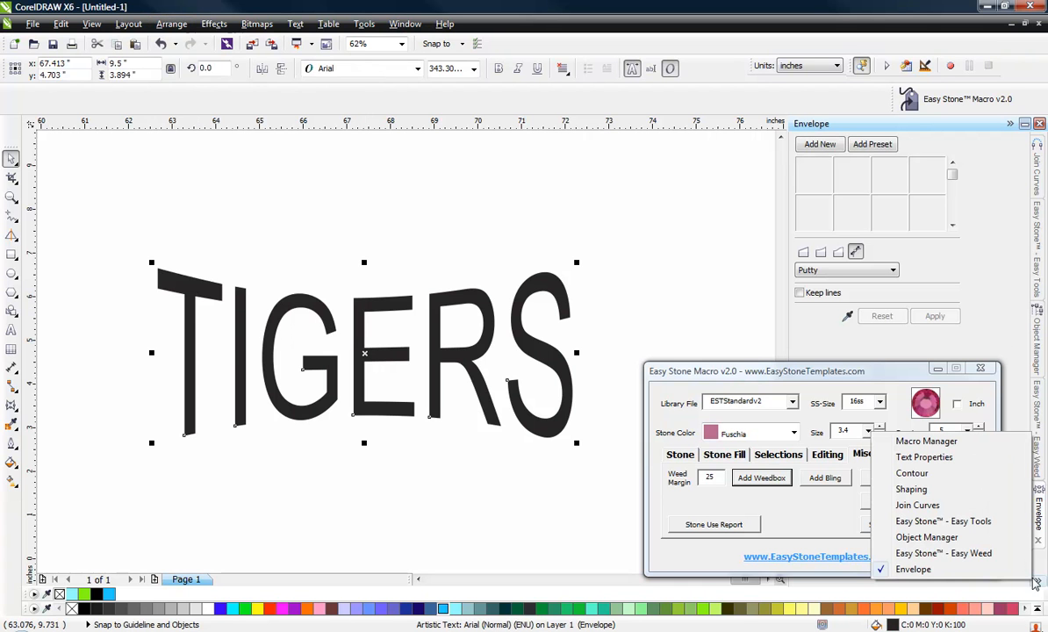
pyautogui.click(957, 536)
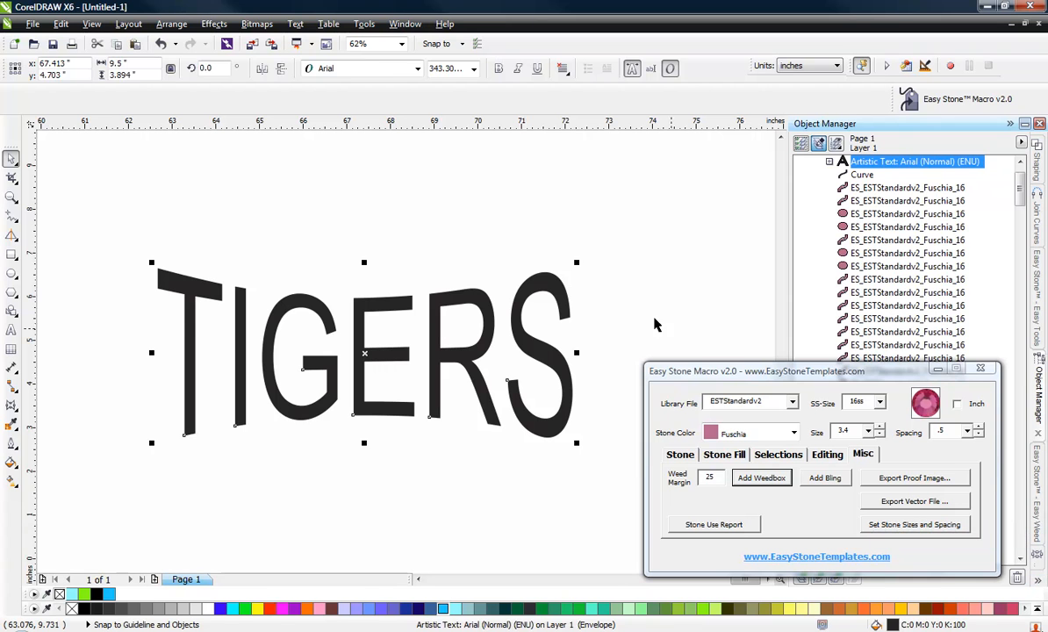
pyautogui.click(444, 299)
pyautogui.click(830, 162)
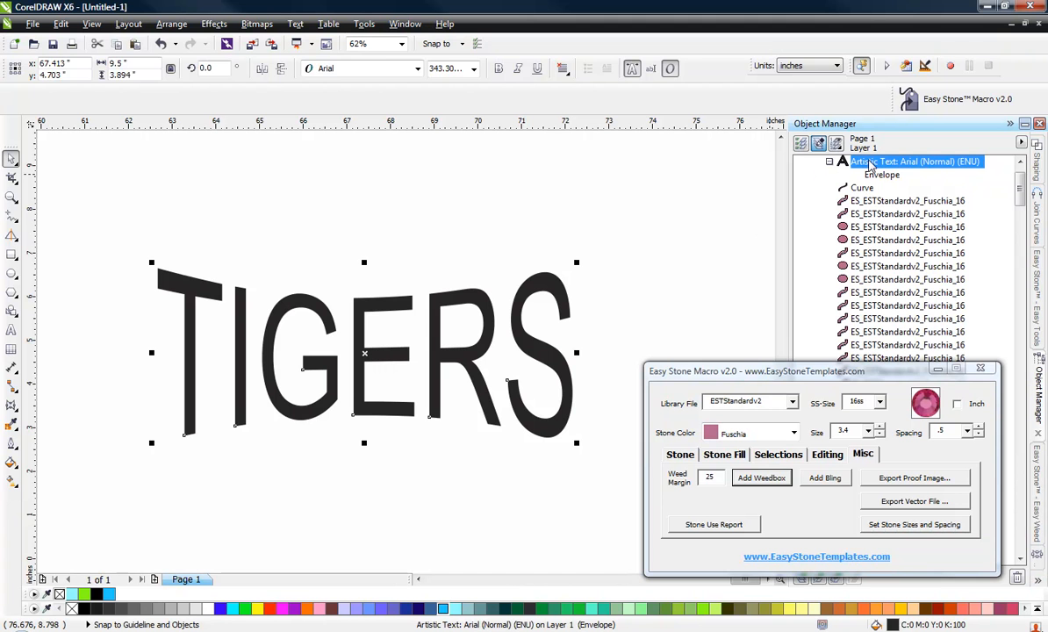
# Convert the warped TIGERS text to curves.
pyautogui.click(517, 225)
pyautogui.click(536, 289)
pyautogui.click(172, 24)
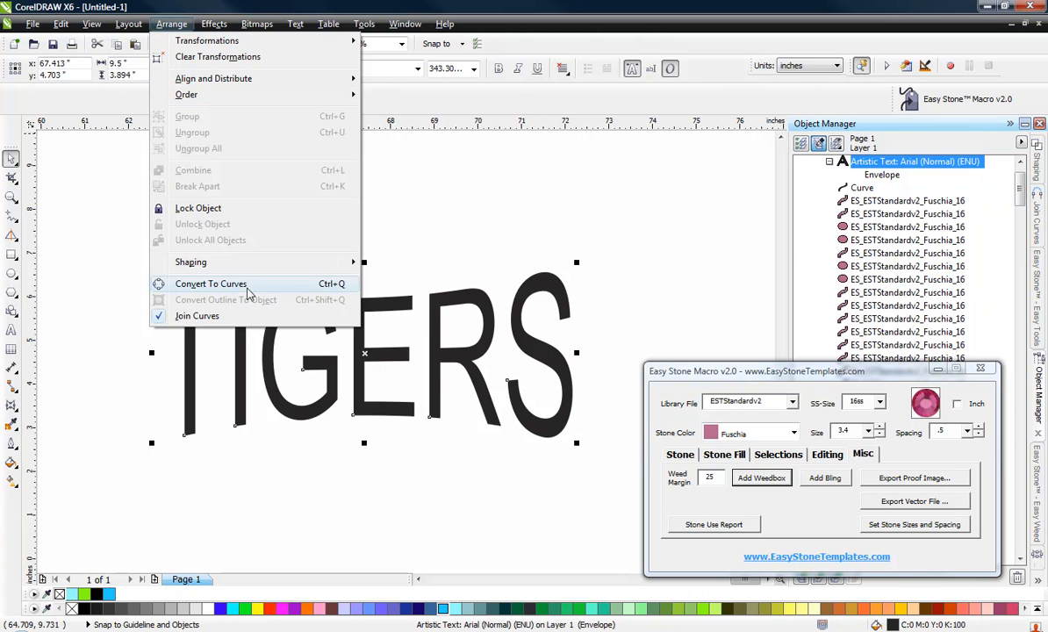
pyautogui.click(211, 283)
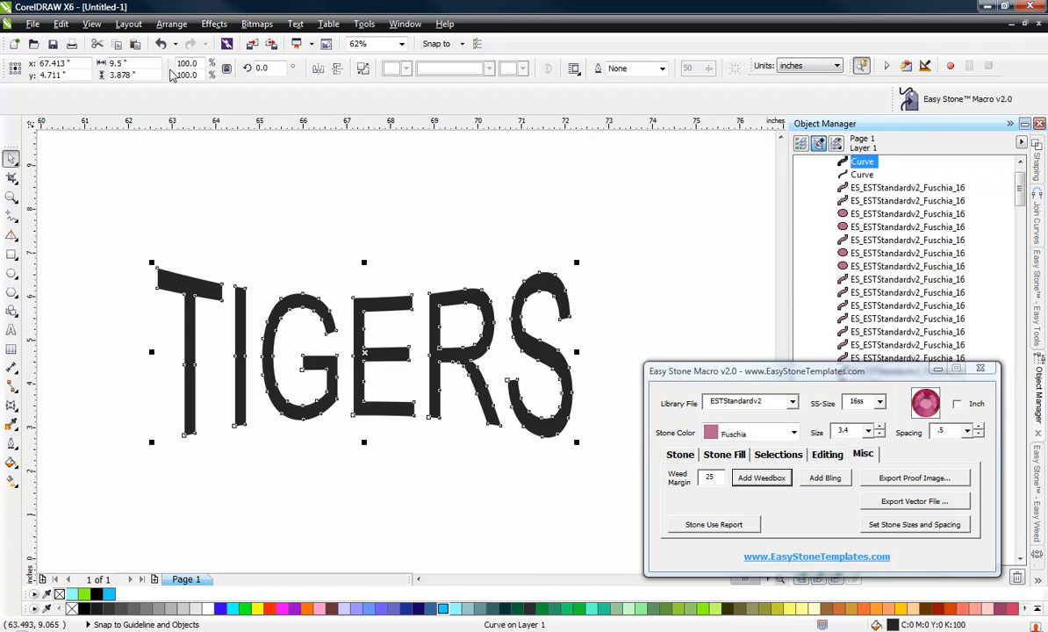
# Break the TIGERS curve apart into separate pieces.
pyautogui.click(171, 23)
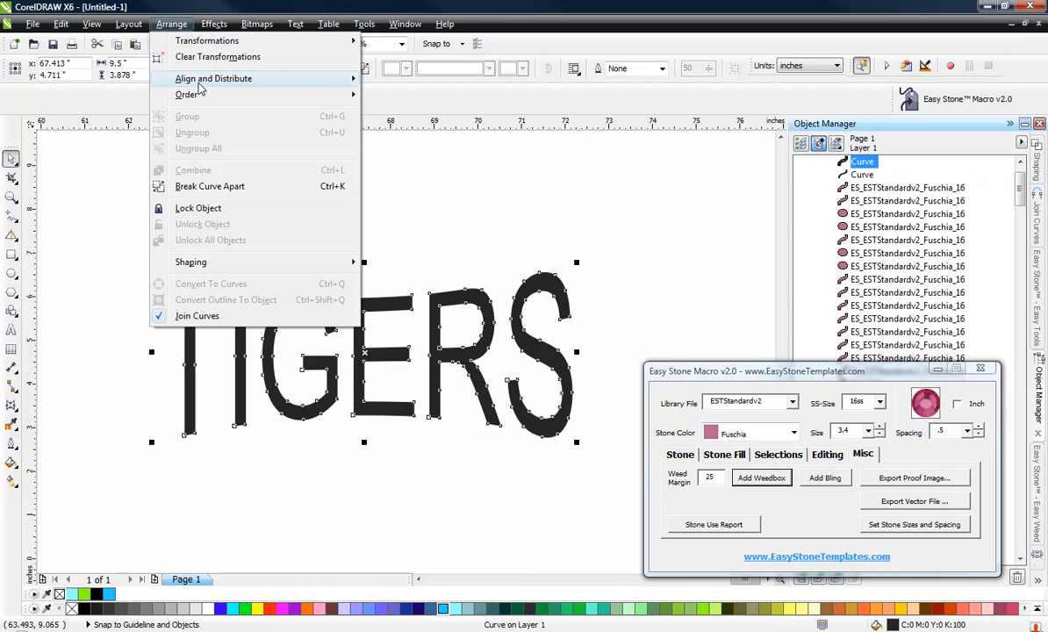
pyautogui.click(233, 187)
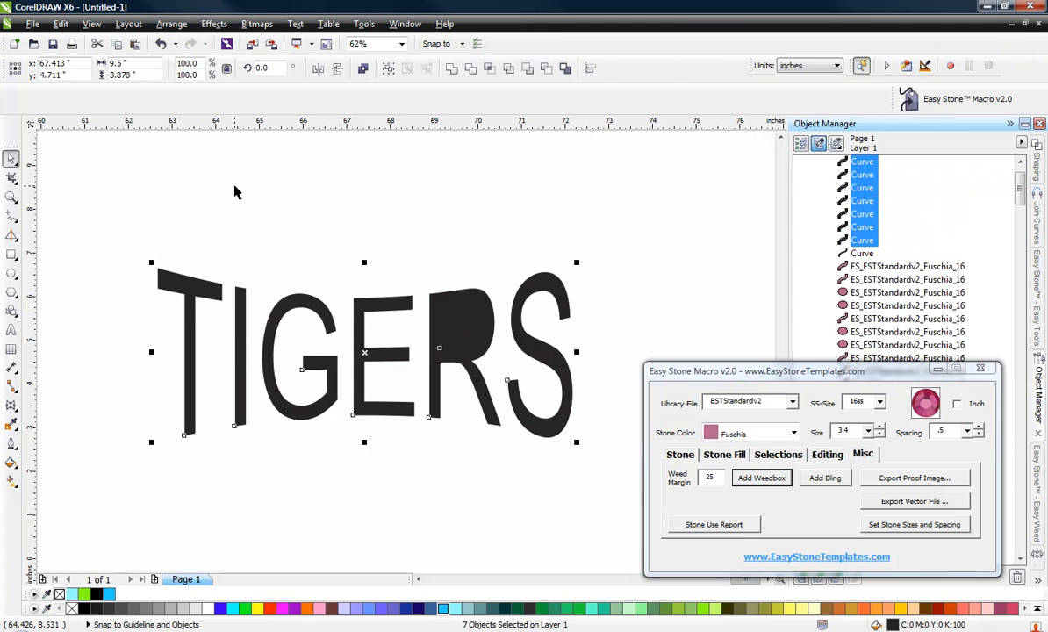
pyautogui.click(327, 227)
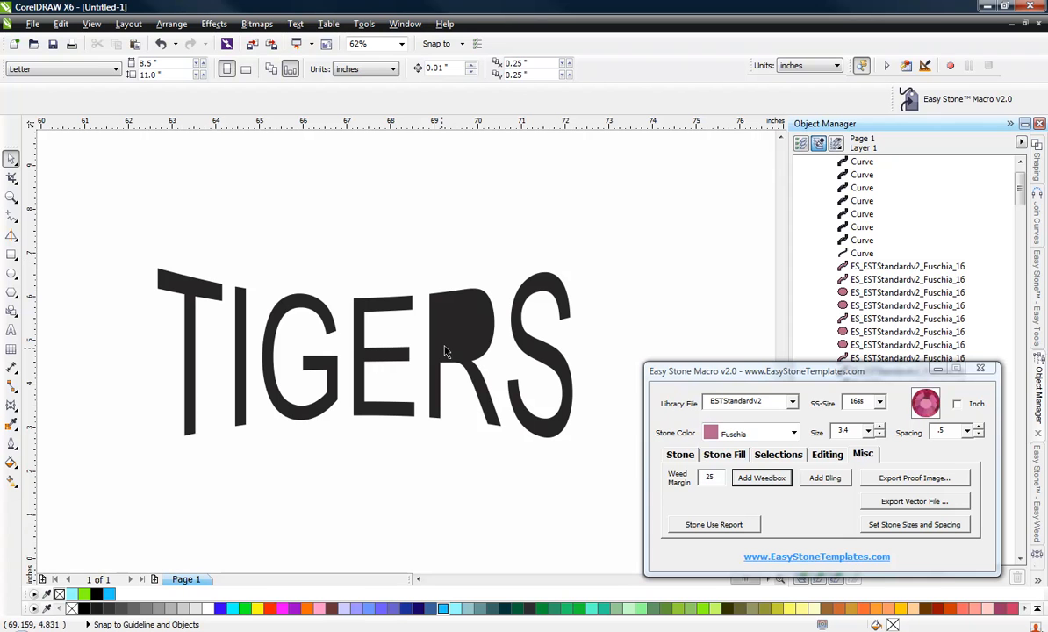
# Combine the two pieces of the letter R back into one object.
pyautogui.moveTo(416, 271); pyautogui.dragTo(525, 447)
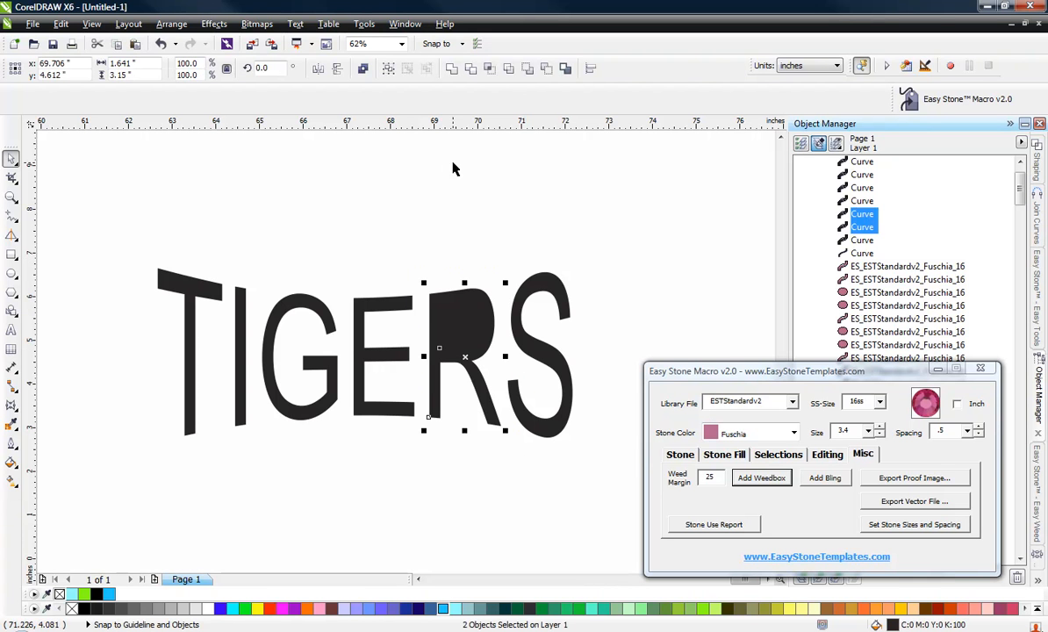
pyautogui.click(364, 68)
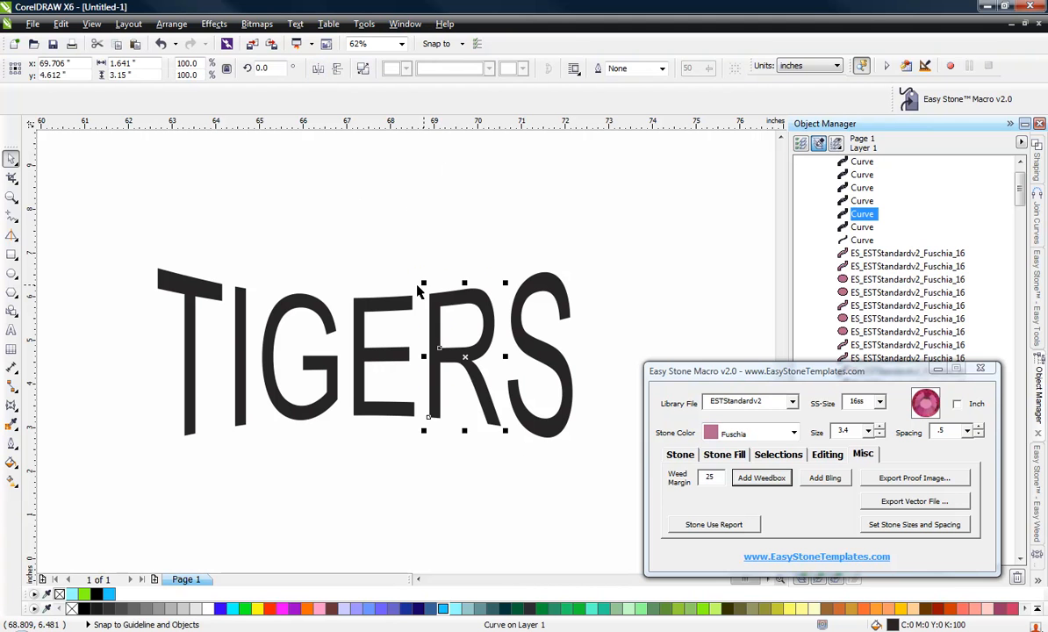
pyautogui.click(458, 274)
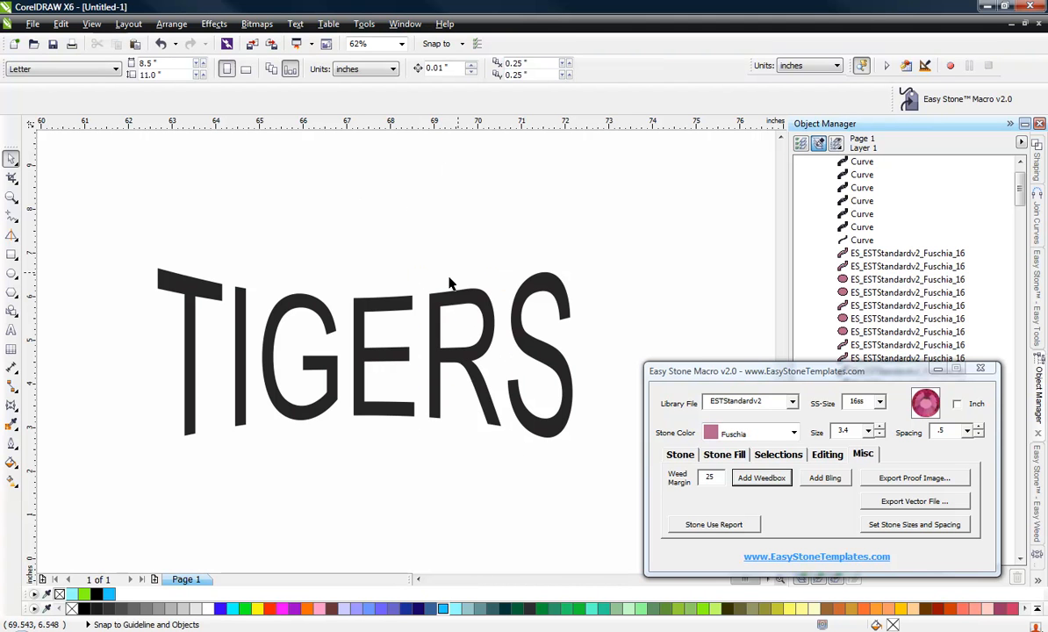
# Add stones along the outline of the letter I with the Easy Stone macro.
pyautogui.scroll(-1, 443, 329)
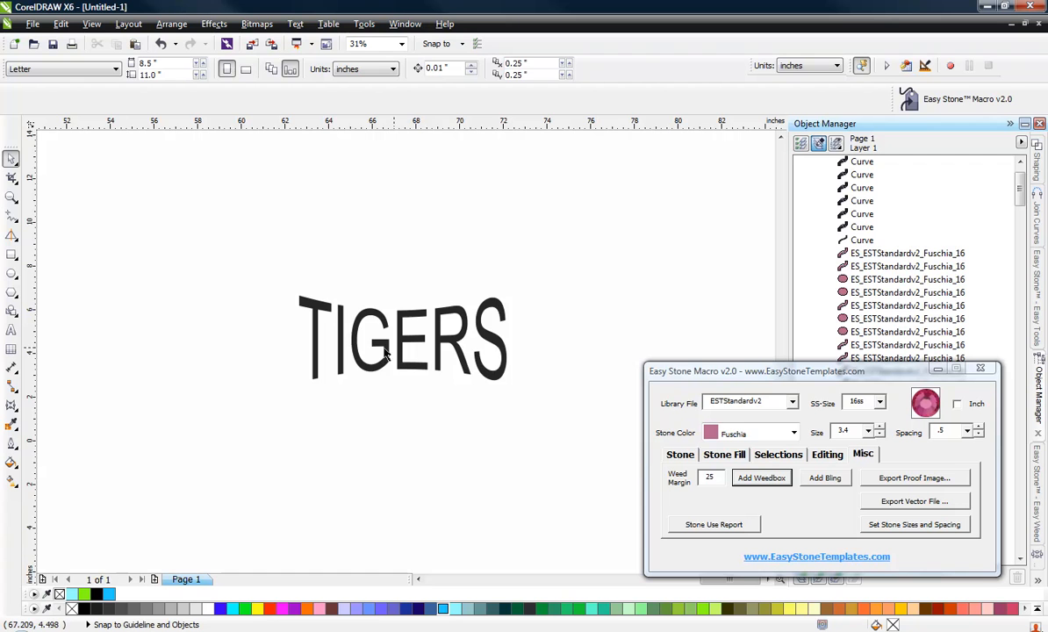
pyautogui.scroll(2, 344, 330)
pyautogui.click(360, 330)
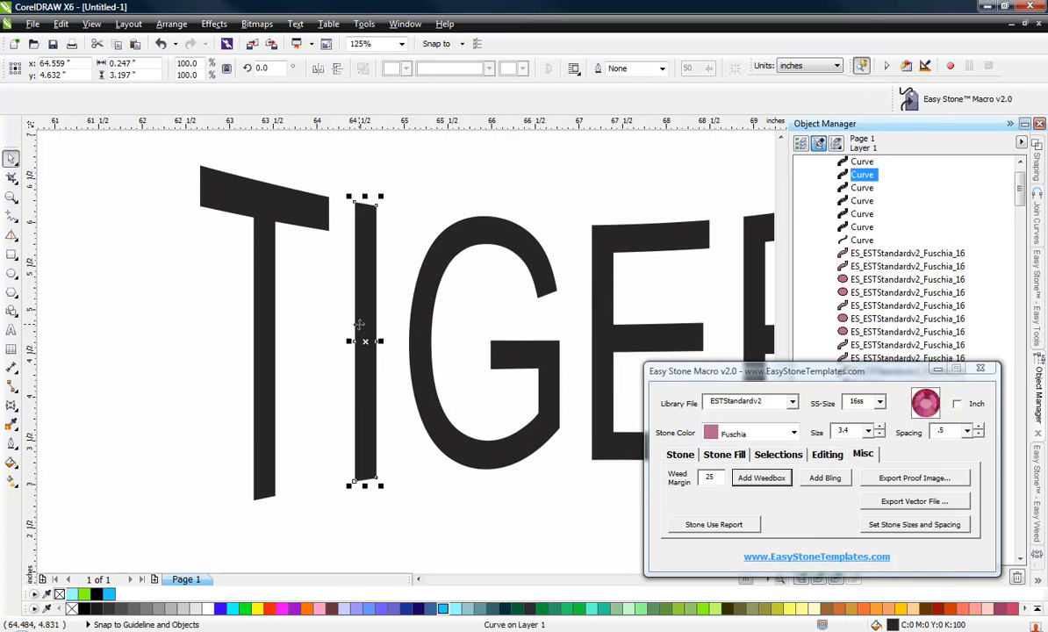
pyautogui.scroll(-1, 334, 252)
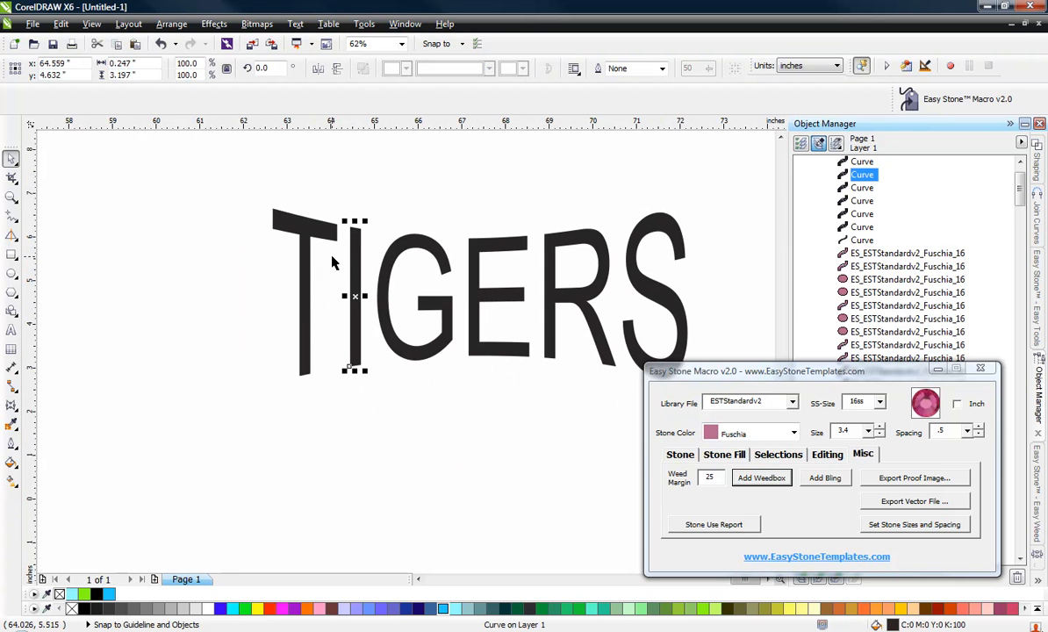
pyautogui.click(351, 198)
pyautogui.scroll(1, 351, 255)
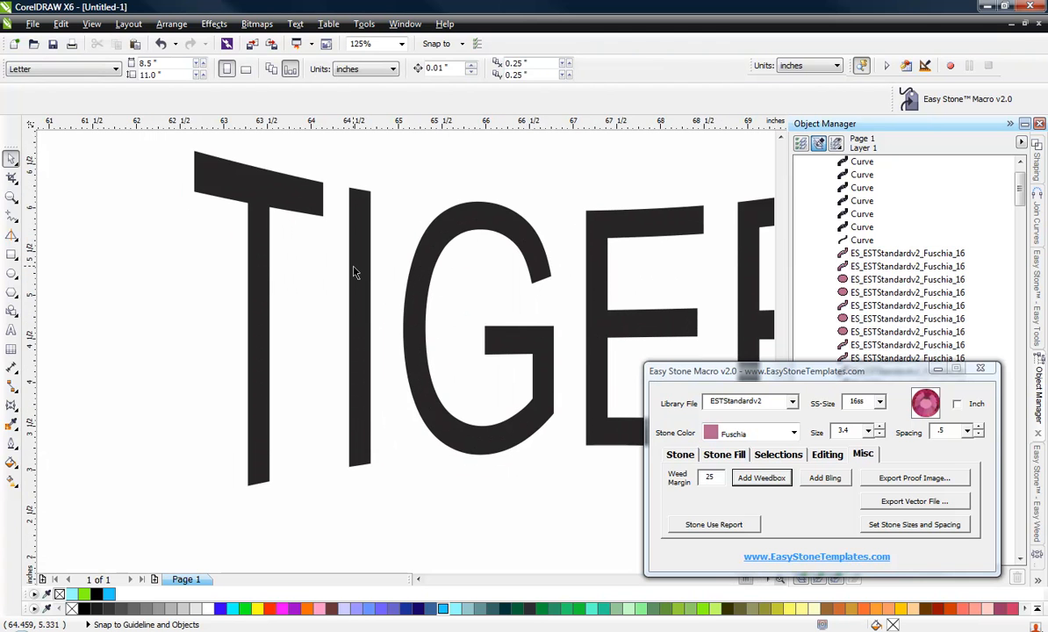
pyautogui.click(355, 274)
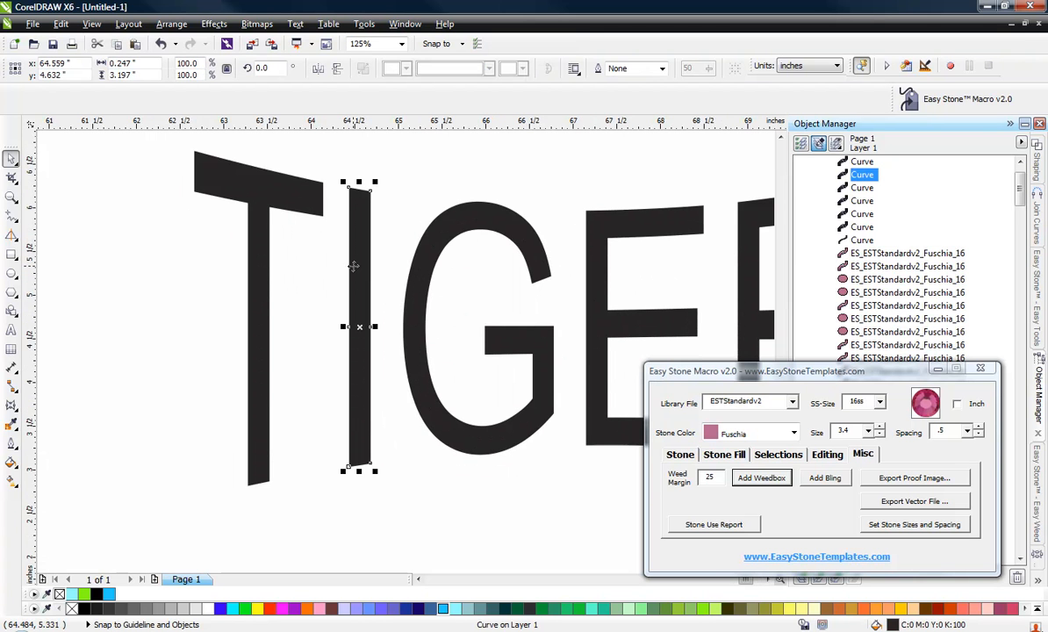
pyautogui.click(677, 454)
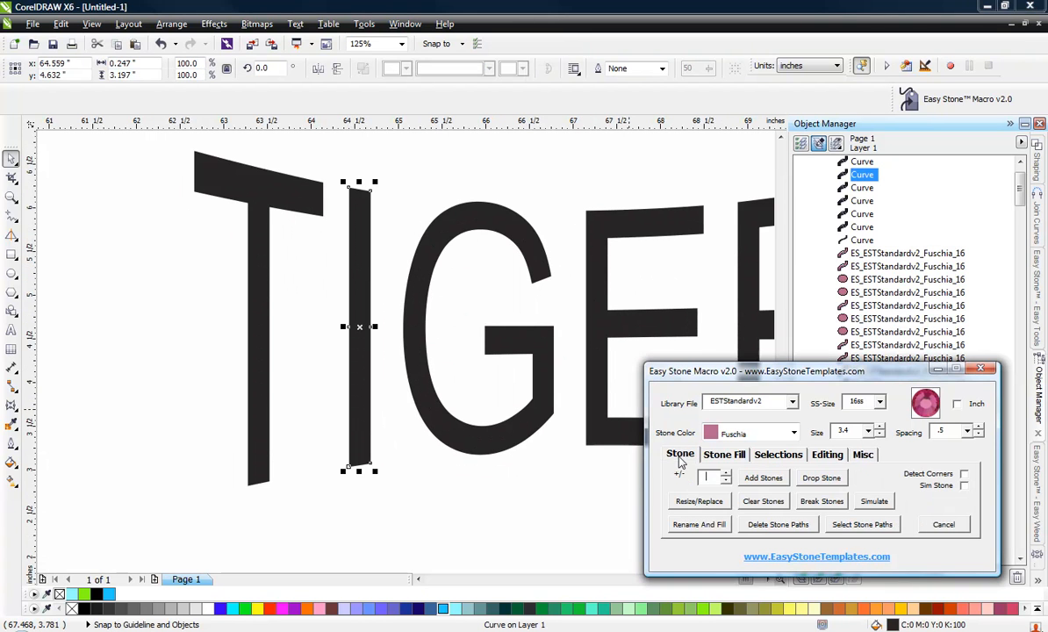
pyautogui.click(763, 478)
pyautogui.click(516, 503)
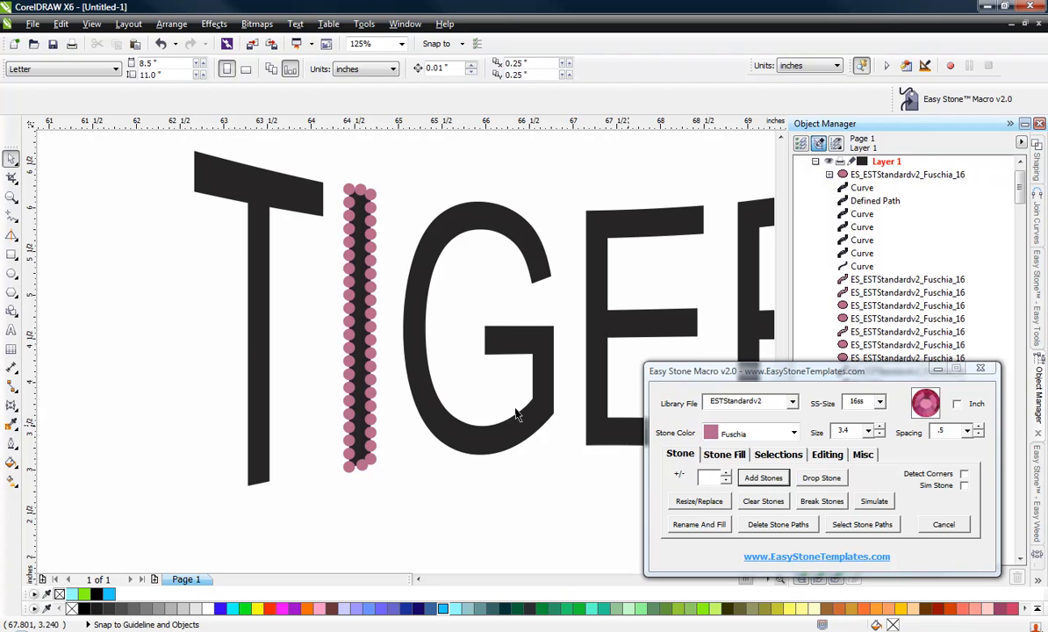
# Undo the stone addition on the letter I.
pyautogui.scroll(5, 350, 468)
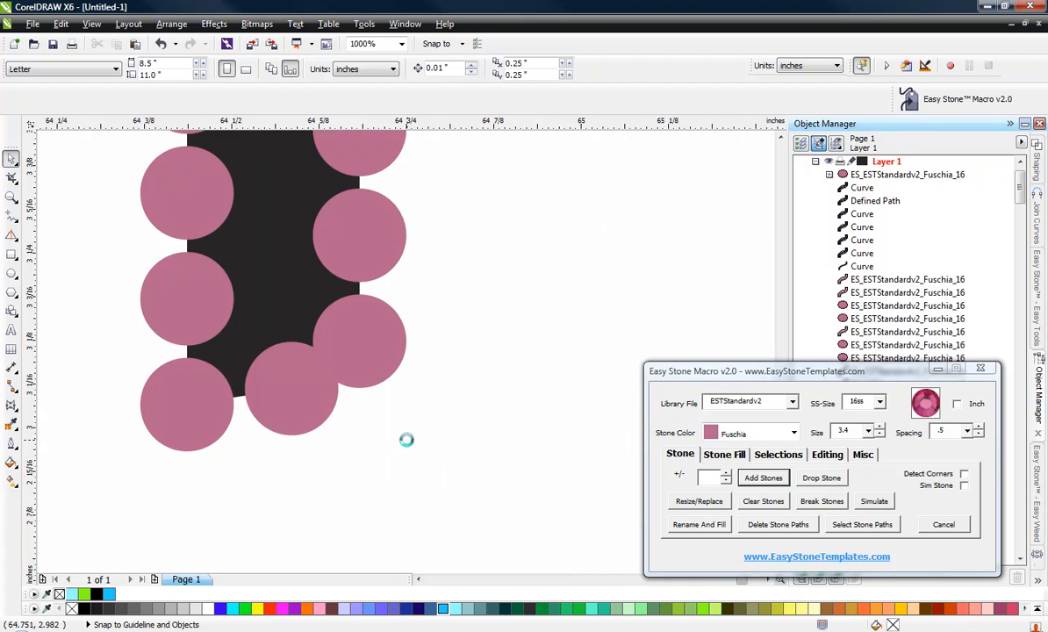
pyautogui.scroll(-5, 404, 440)
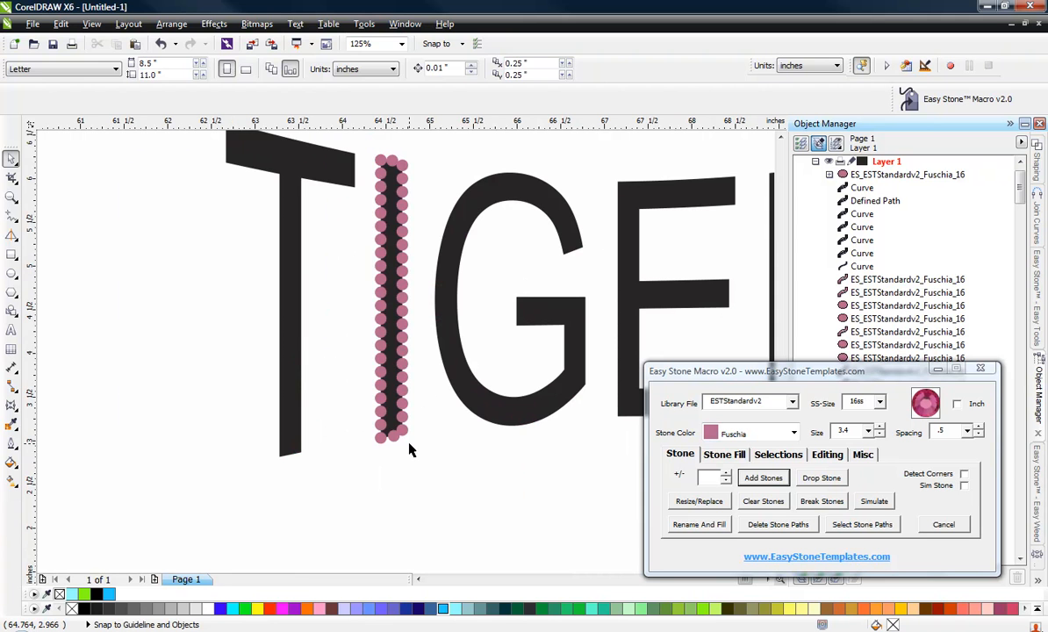
pyautogui.hotkey('ctrl', 'z')
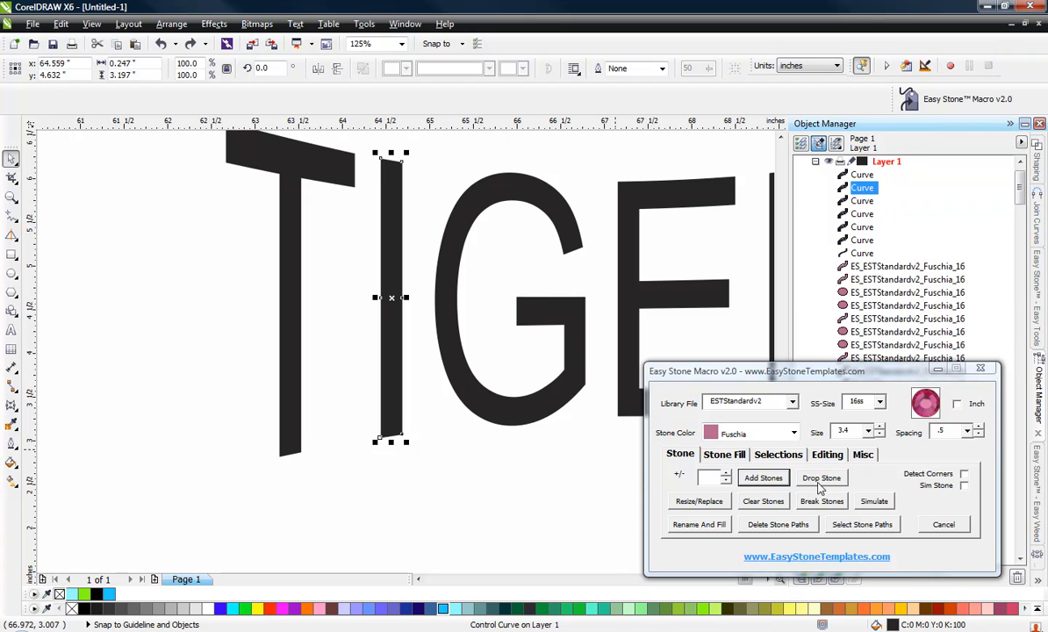
# Add stones along the letter I's outline again with the Easy Stone macro.
pyautogui.click(764, 478)
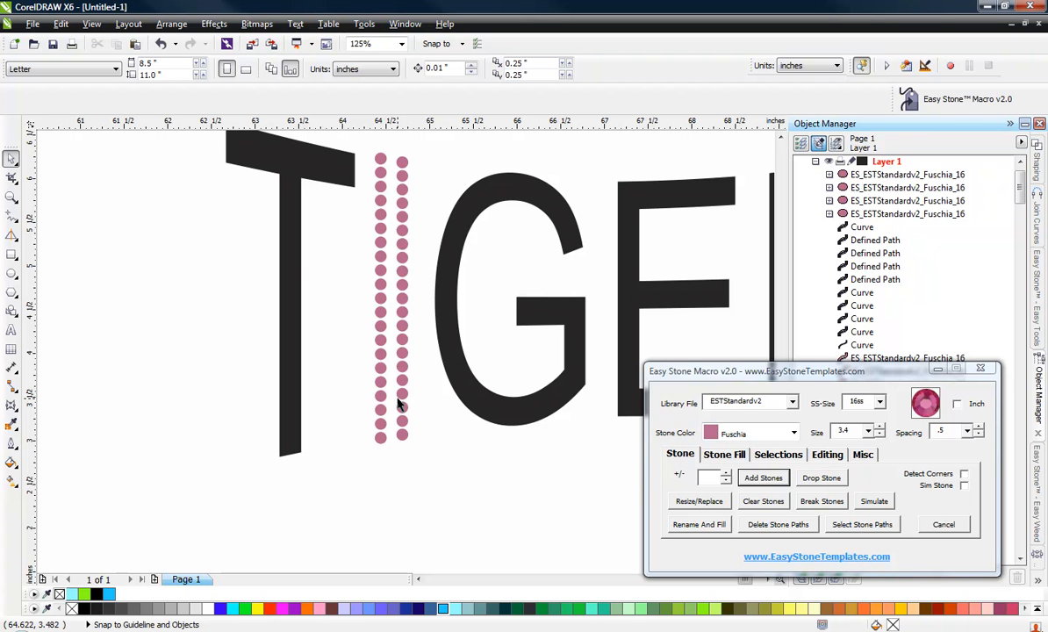
pyautogui.scroll(-2, 397, 390)
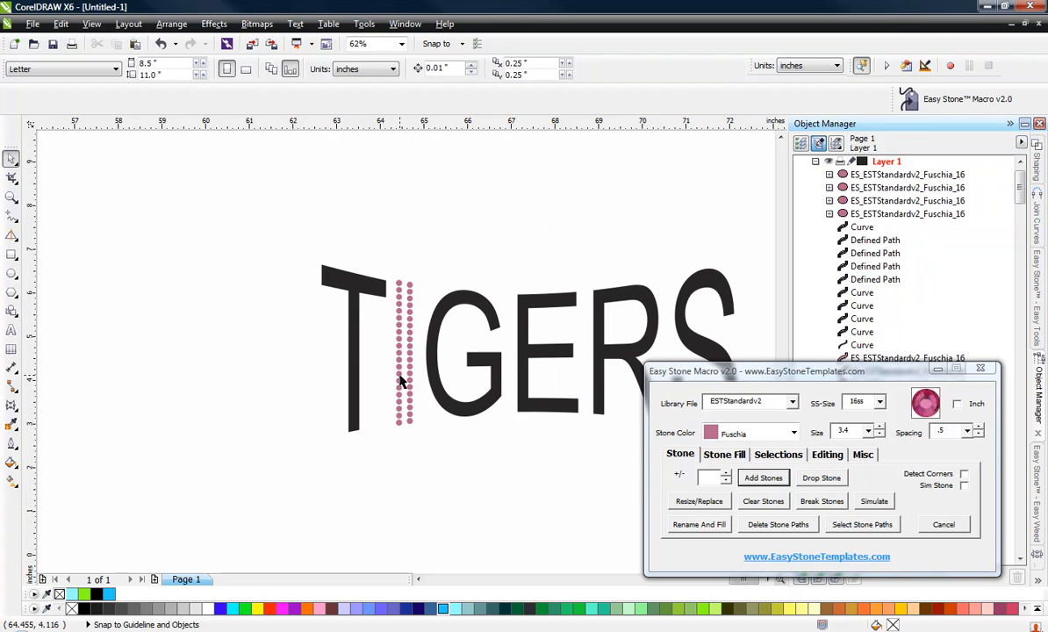
pyautogui.scroll(2, 401, 380)
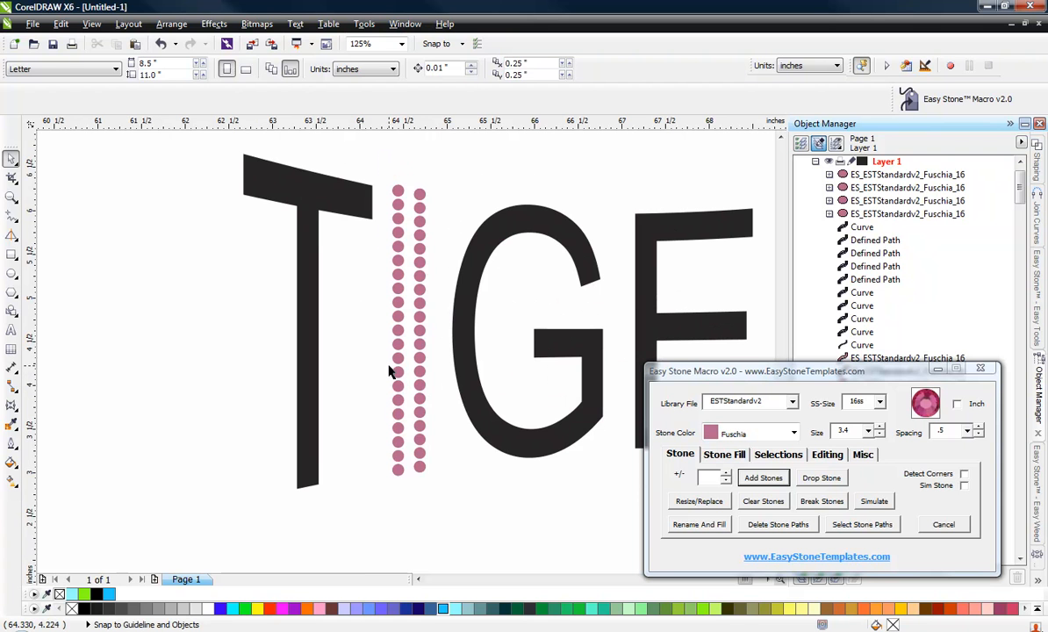
# Shift the right-hand stone row of the letter I slightly left.
pyautogui.click(420, 246)
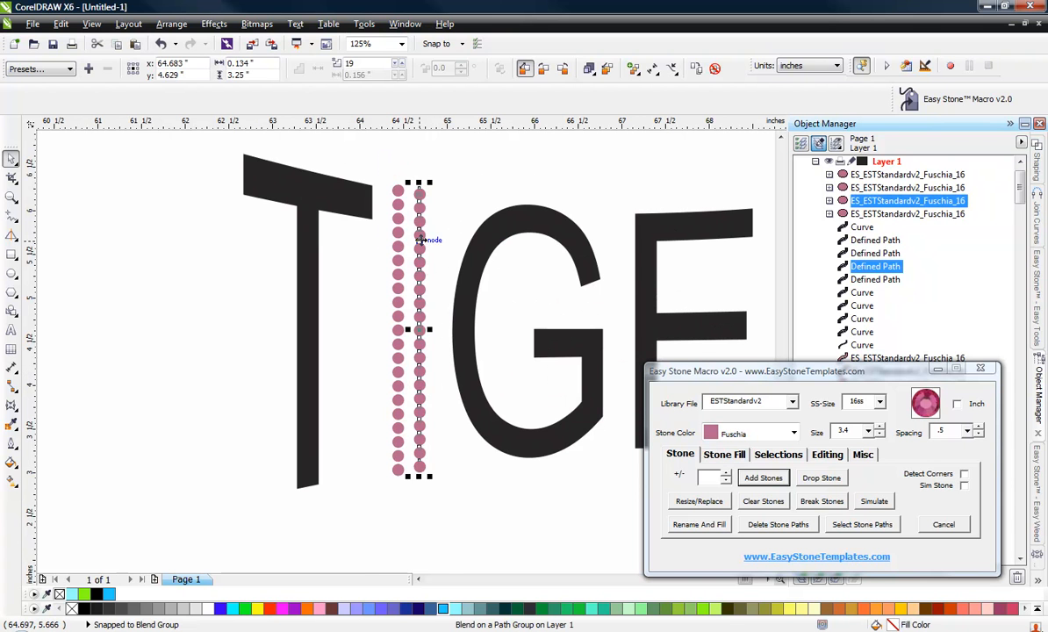
pyautogui.scroll(4, 416, 249)
pyautogui.moveTo(437, 274); pyautogui.dragTo(409, 274)
pyautogui.scroll(-2, 450, 282)
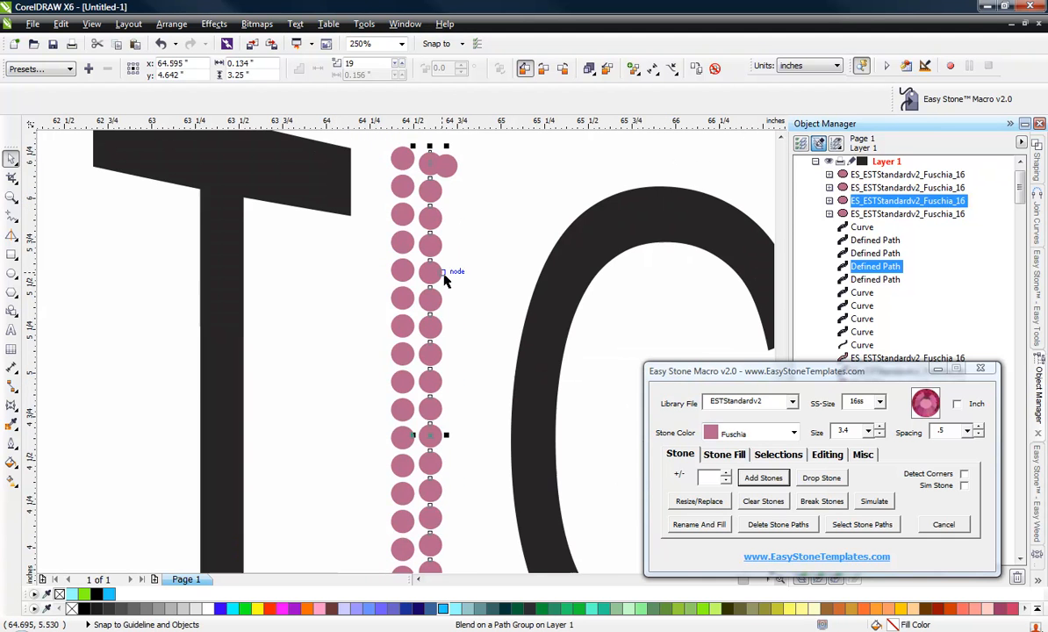
pyautogui.scroll(-2, 429, 202)
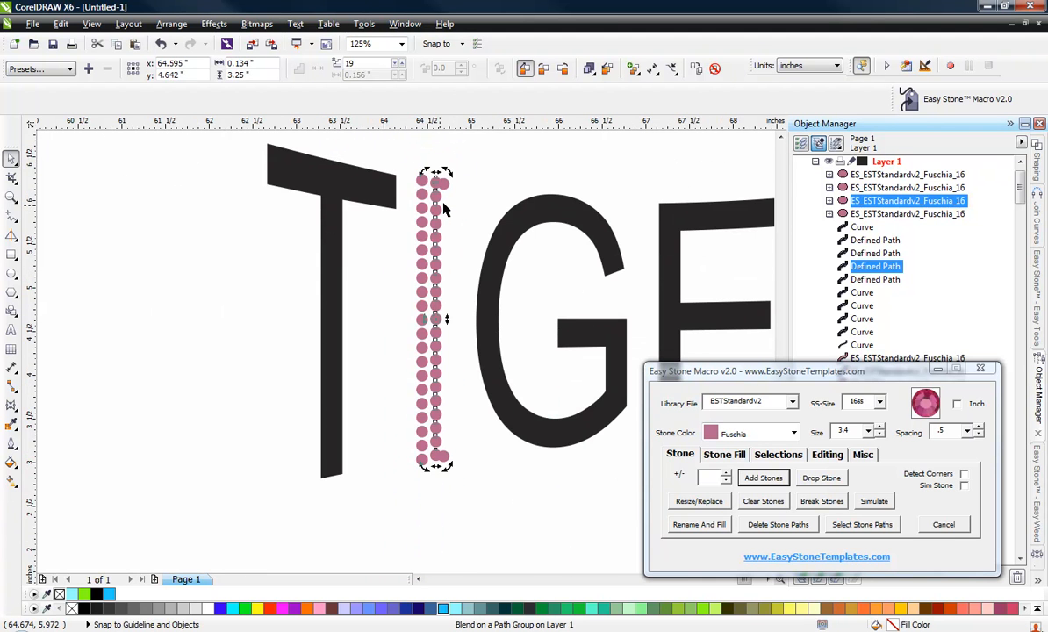
# Delete the stone paths from the letter I's stones and run Check Spacing on them.
pyautogui.moveTo(398, 154); pyautogui.dragTo(479, 492)
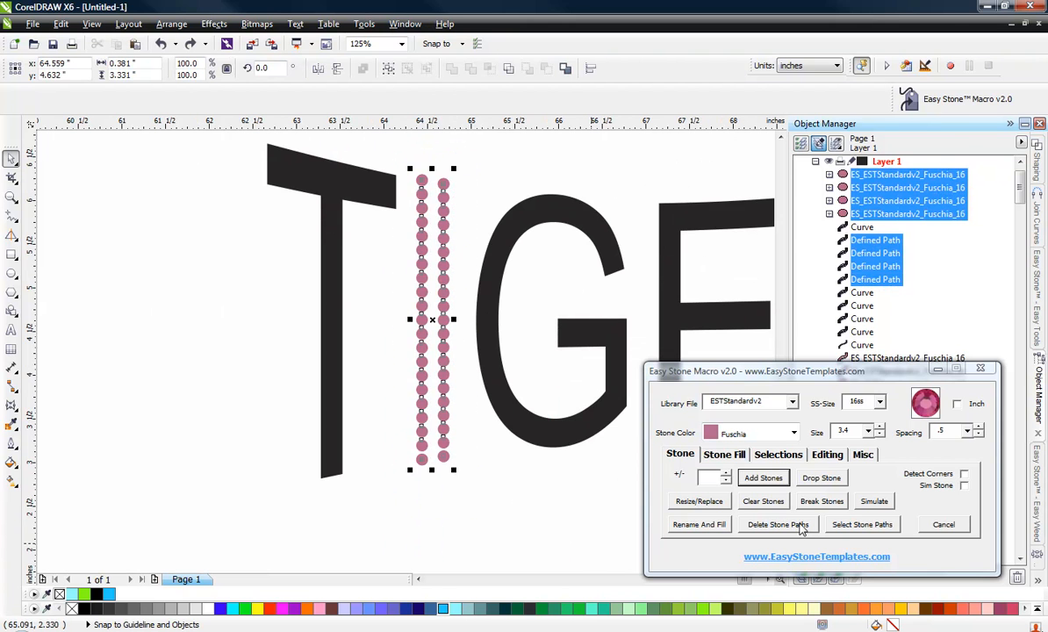
pyautogui.click(799, 526)
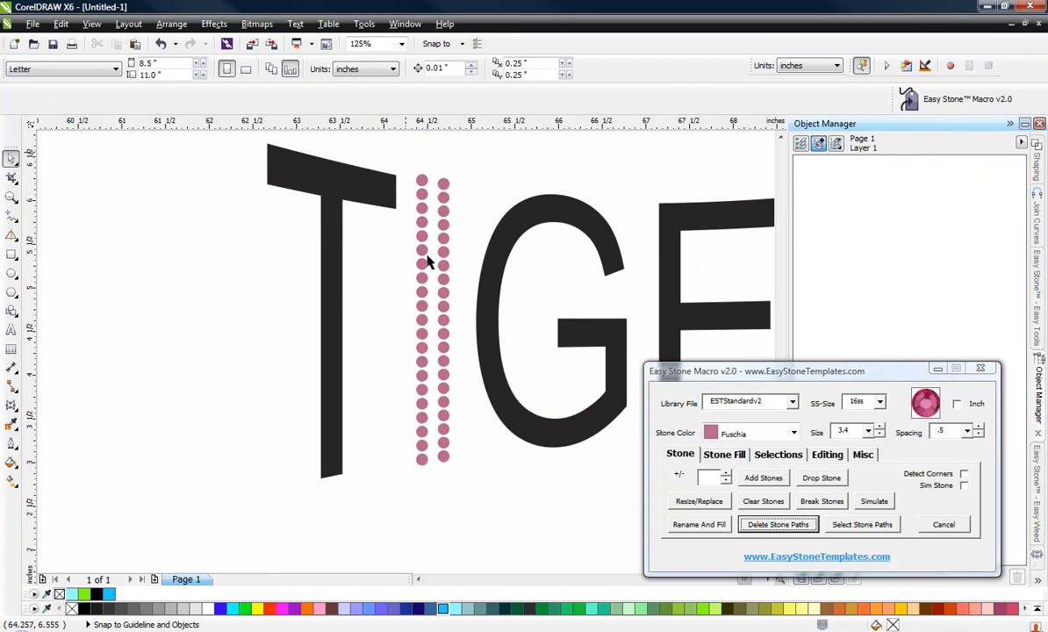
pyautogui.moveTo(405, 159); pyautogui.dragTo(492, 507)
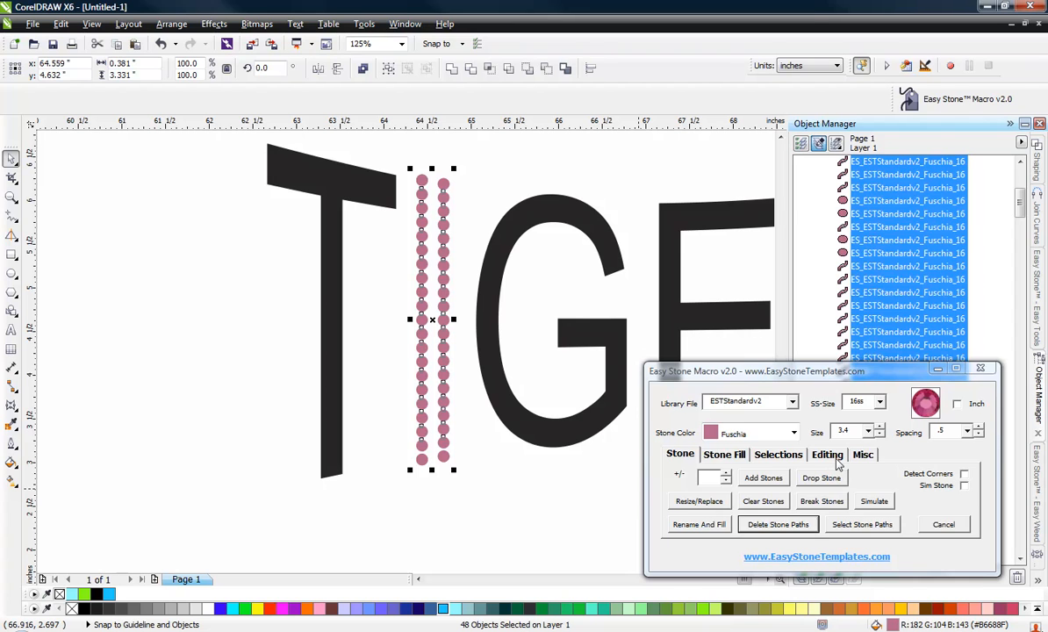
pyautogui.click(826, 455)
pyautogui.click(869, 501)
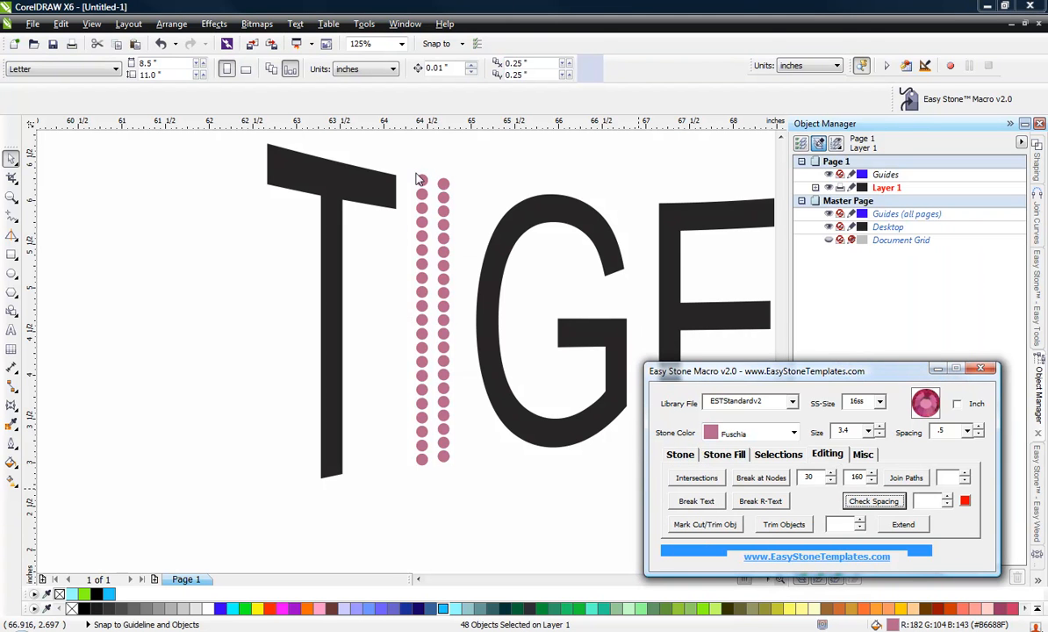
pyautogui.click(534, 349)
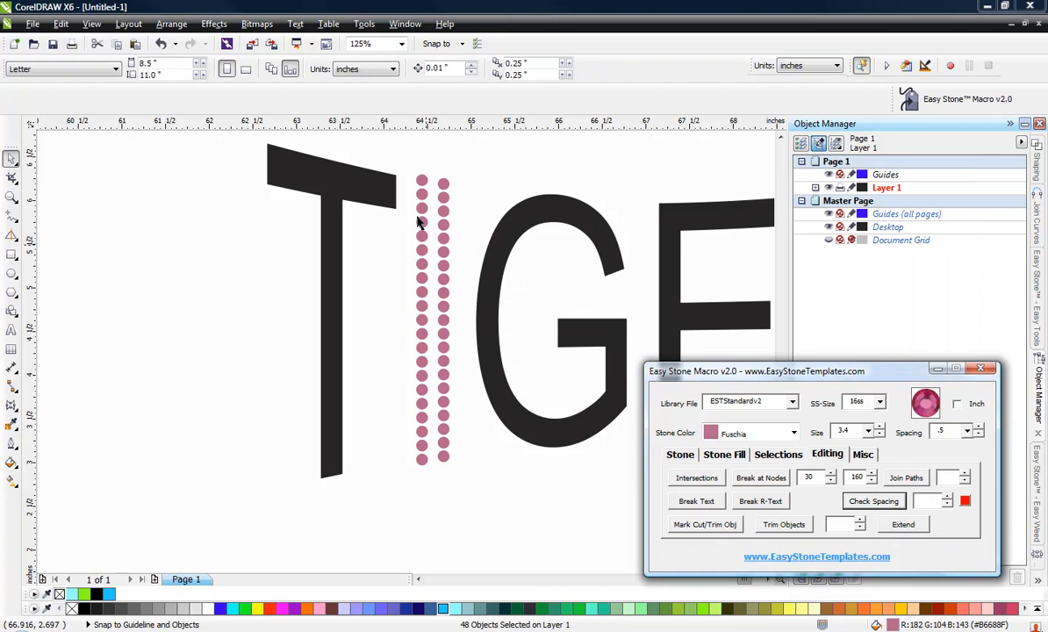
# Shift the letter I's left stone row slightly right, closer to the other row.
pyautogui.moveTo(405, 168); pyautogui.dragTo(436, 491)
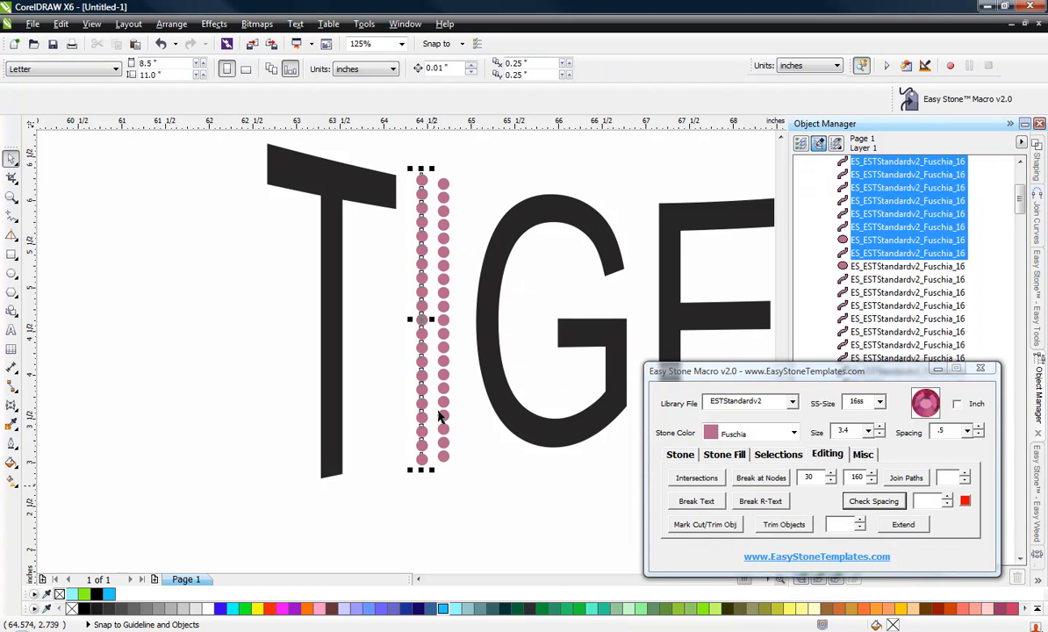
pyautogui.scroll(5, 439, 417)
pyautogui.moveTo(421, 253); pyautogui.dragTo(488, 255)
pyautogui.scroll(-5, 457, 259)
pyautogui.click(412, 305)
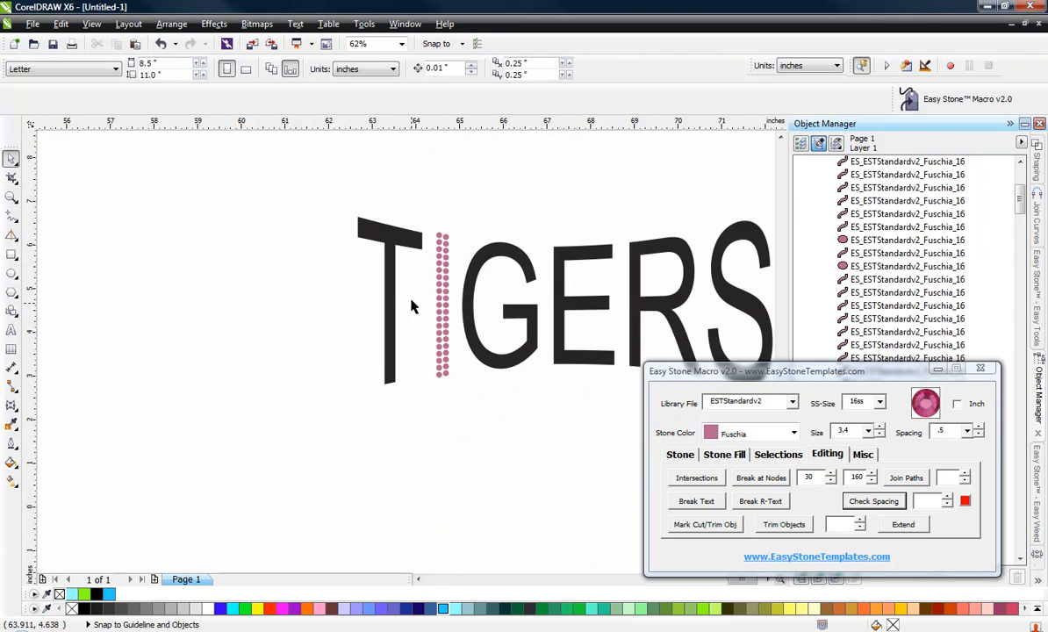
# Reshape the right end of the T's crossbar by moving its corner nodes with the Shape tool.
pyautogui.scroll(2, 413, 305)
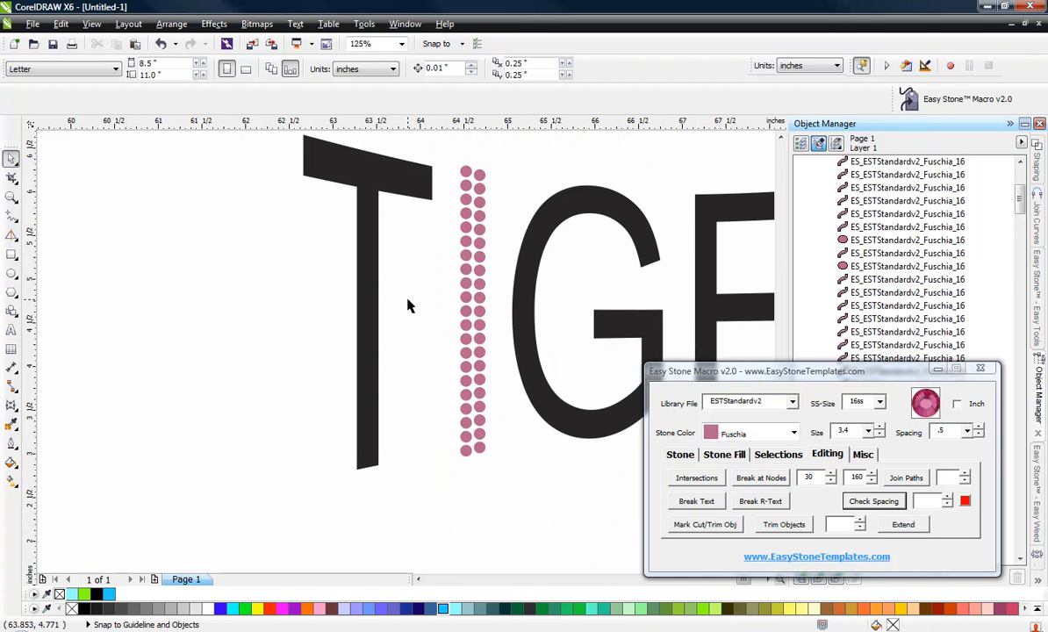
pyautogui.scroll(-2, 409, 305)
pyautogui.scroll(4, 384, 237)
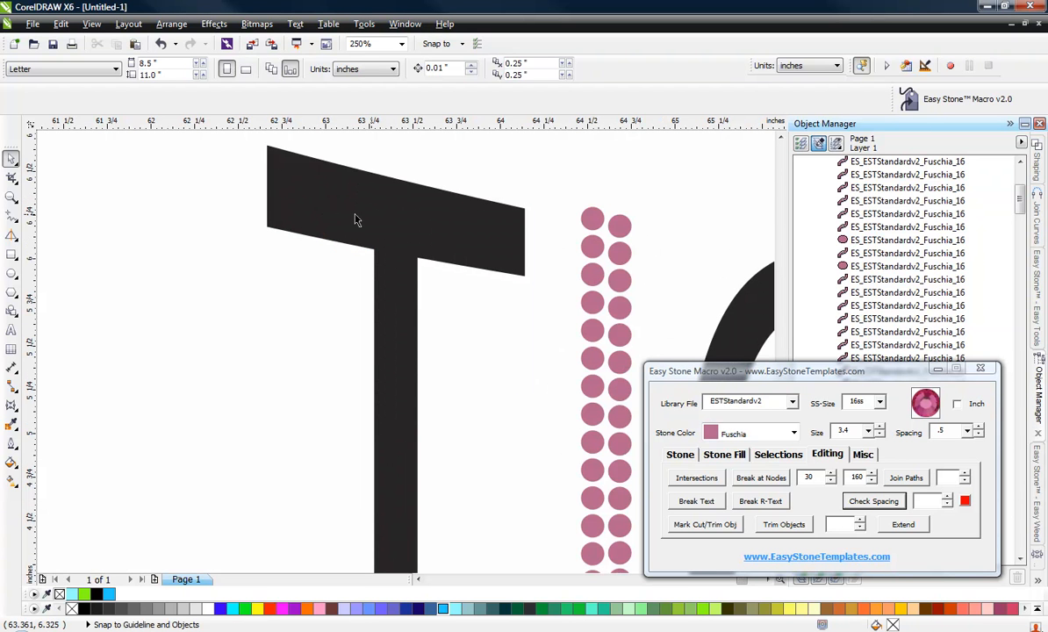
pyautogui.scroll(-2, 288, 193)
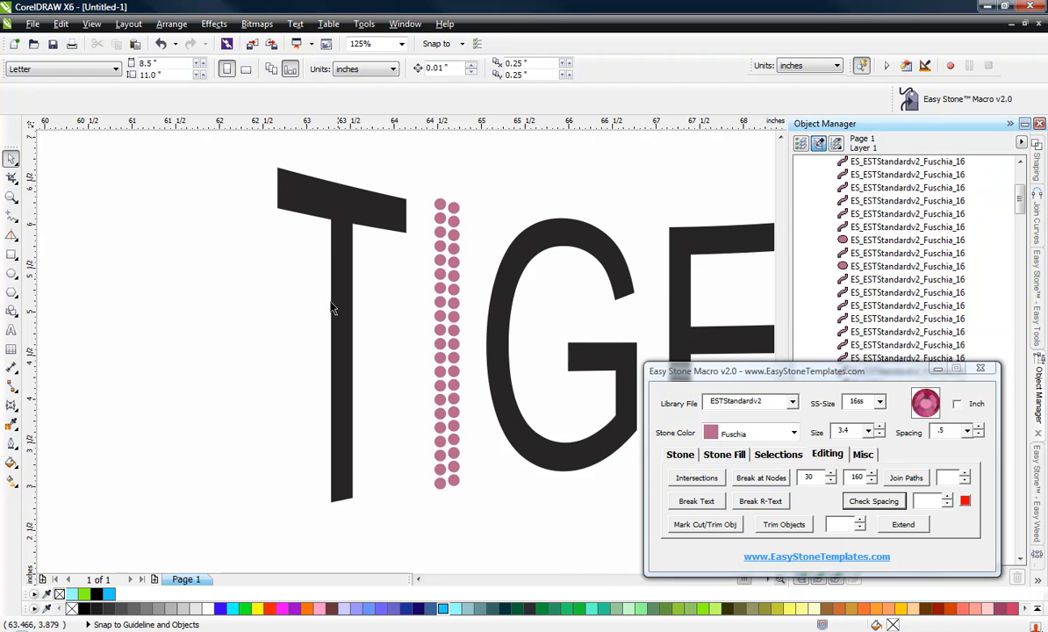
pyautogui.scroll(2, 324, 197)
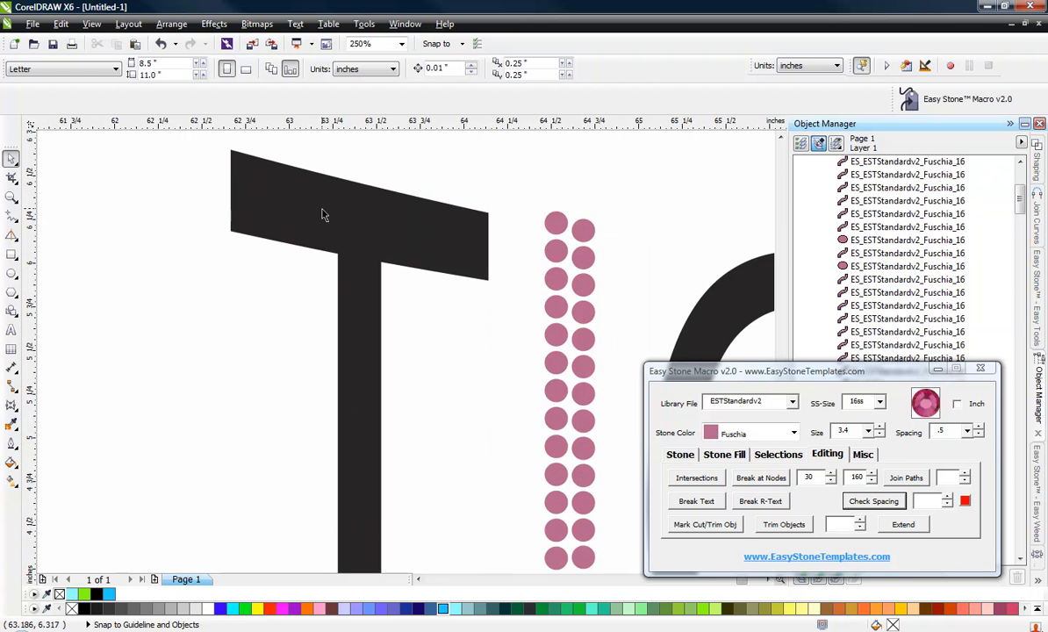
pyautogui.press('F10')
pyautogui.click(324, 211)
pyautogui.moveTo(210, 203); pyautogui.dragTo(425, 302)
pyautogui.moveTo(451, 330); pyautogui.dragTo(507, 271)
pyautogui.scroll(2, 481, 251)
pyautogui.moveTo(516, 373); pyautogui.dragTo(513, 266)
pyautogui.scroll(-2, 509, 378)
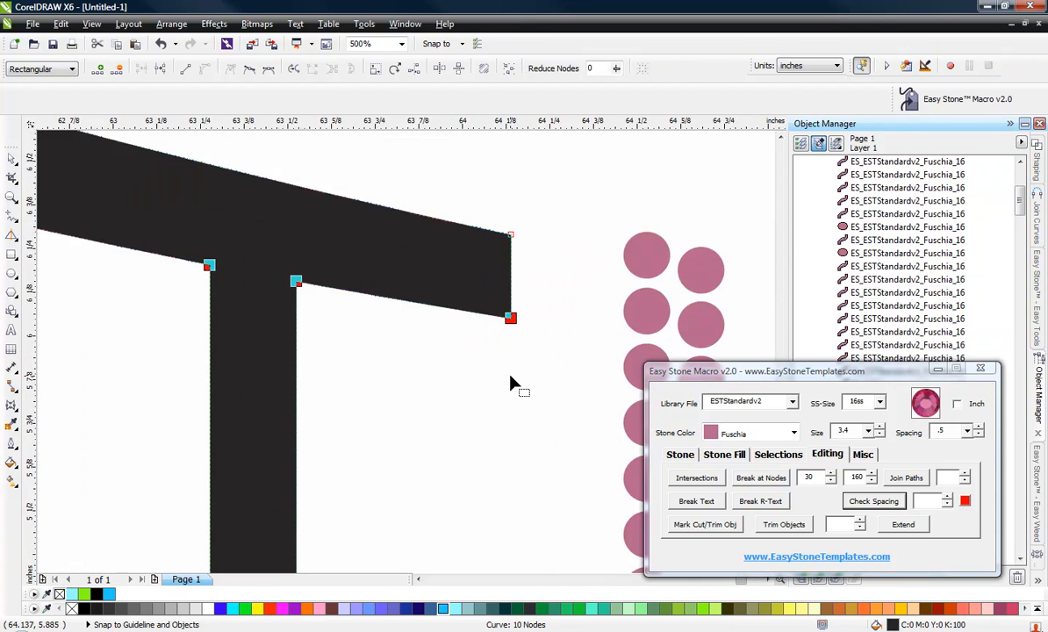
pyautogui.scroll(1, 219, 263)
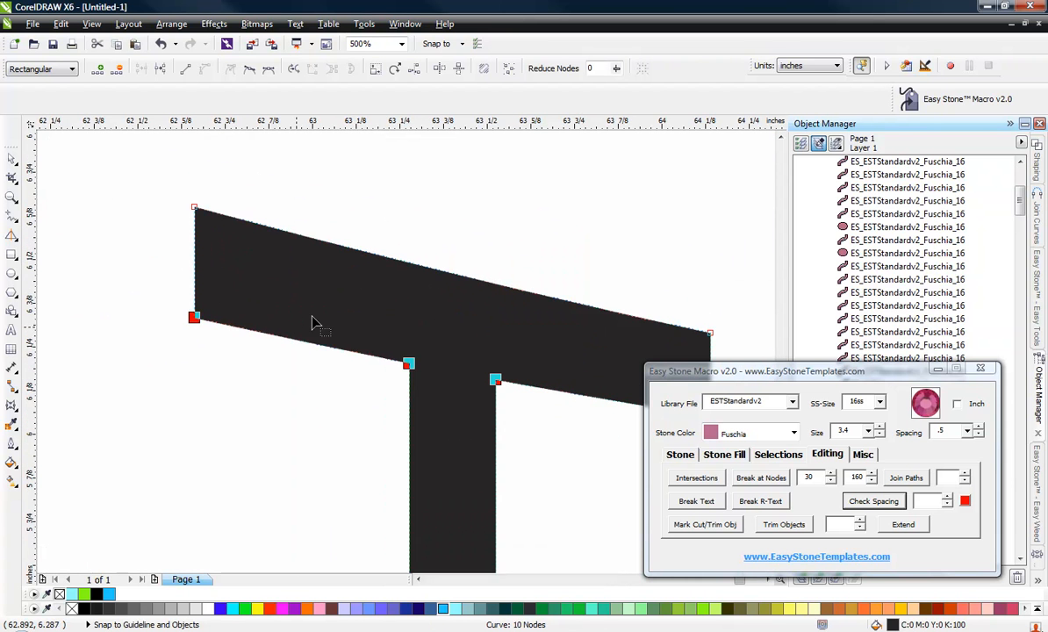
pyautogui.scroll(-1, 290, 295)
pyautogui.scroll(2, 496, 358)
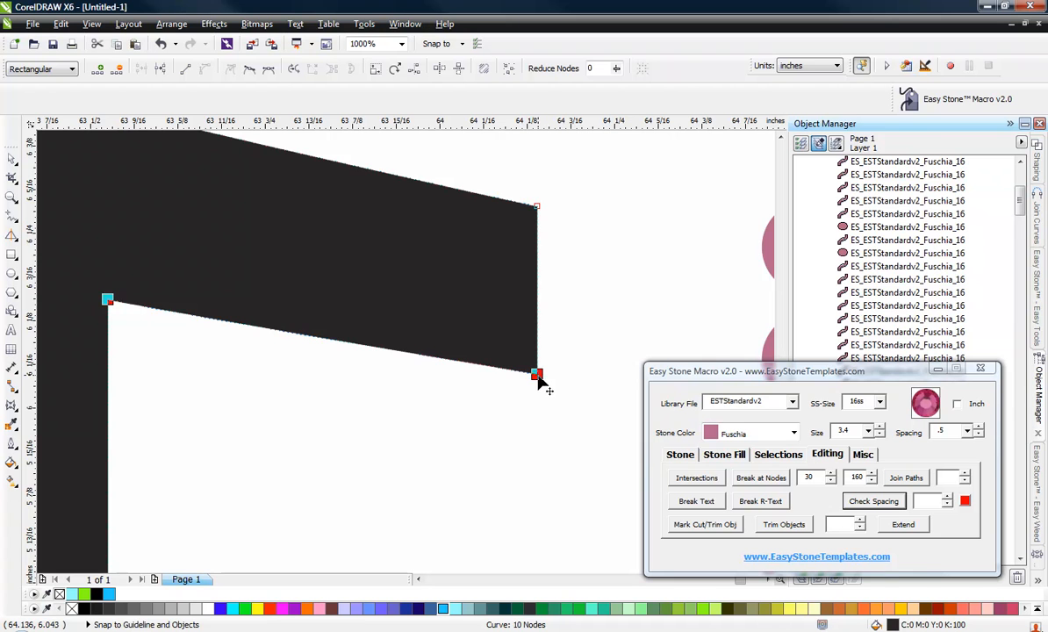
pyautogui.moveTo(540, 375); pyautogui.dragTo(539, 355)
pyautogui.scroll(-3, 548, 289)
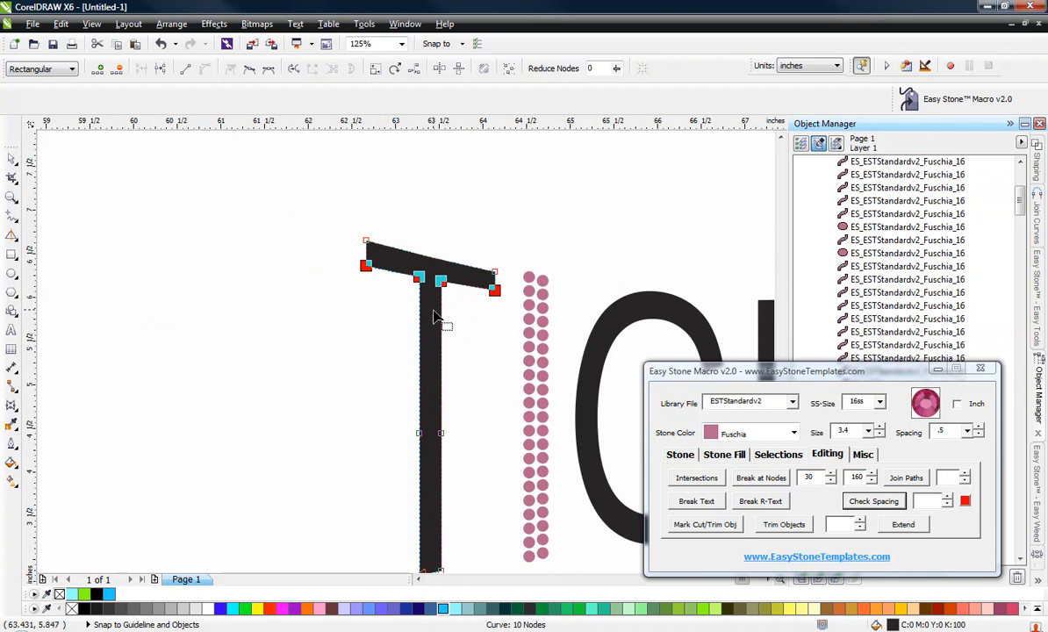
pyautogui.scroll(-1, 373, 285)
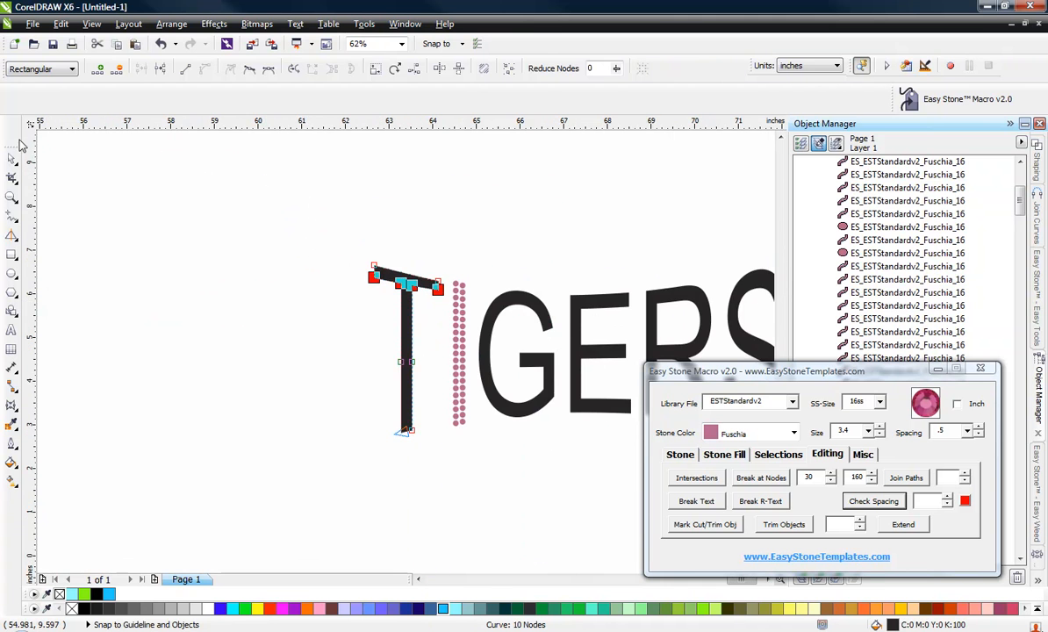
# Select all nodes of the letter T and split its outline with Break at Nodes.
pyautogui.click(12, 159)
pyautogui.click(151, 218)
pyautogui.scroll(1, 419, 304)
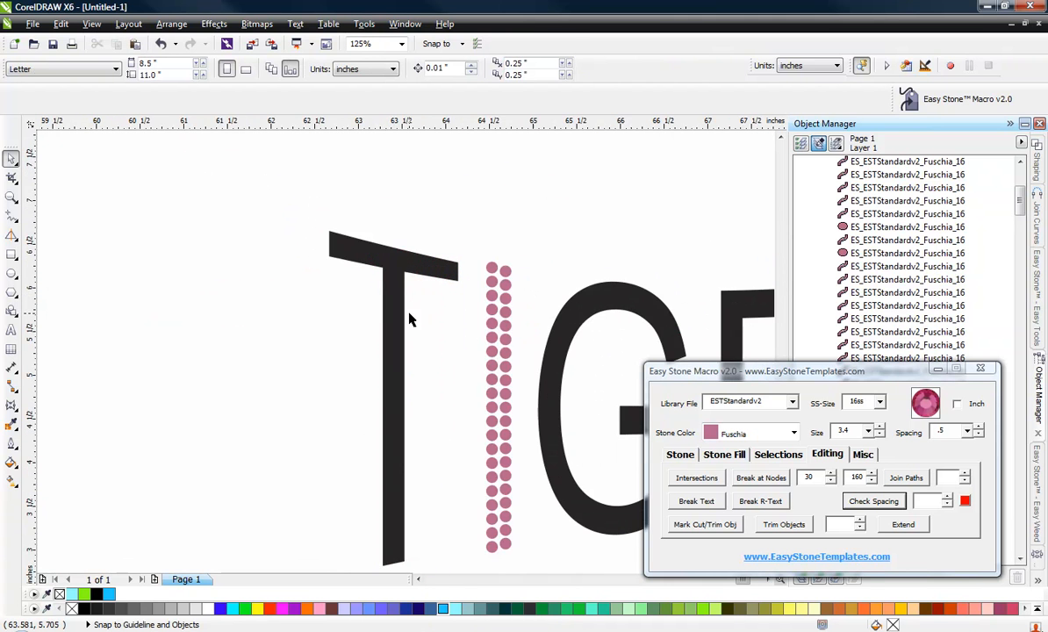
pyautogui.scroll(-1, 298, 228)
pyautogui.scroll(1, 326, 272)
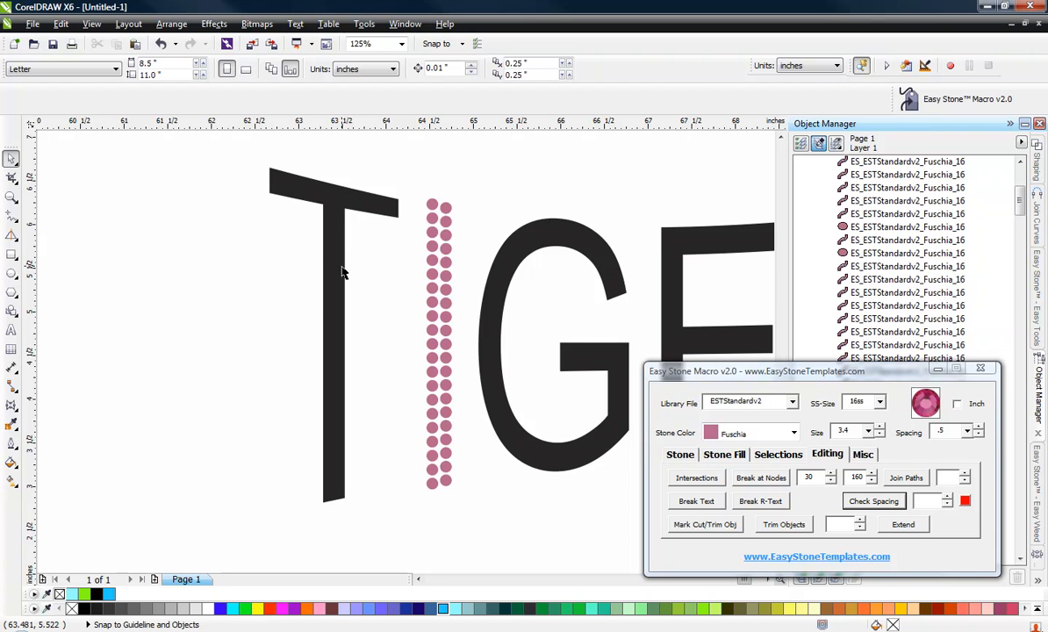
pyautogui.doubleClick(343, 273)
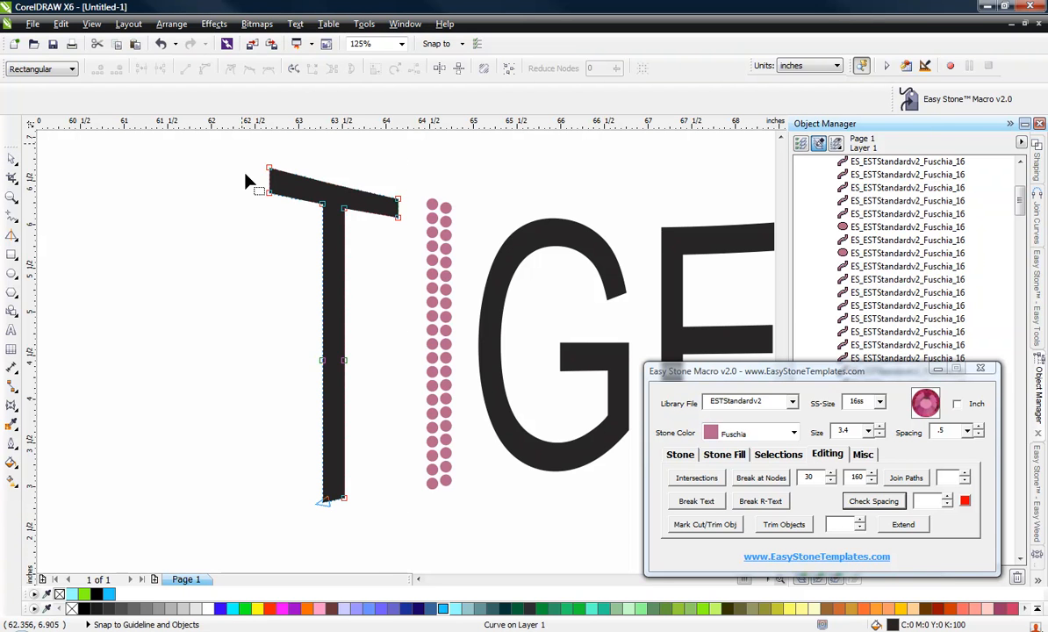
pyautogui.moveTo(246, 182); pyautogui.dragTo(412, 519)
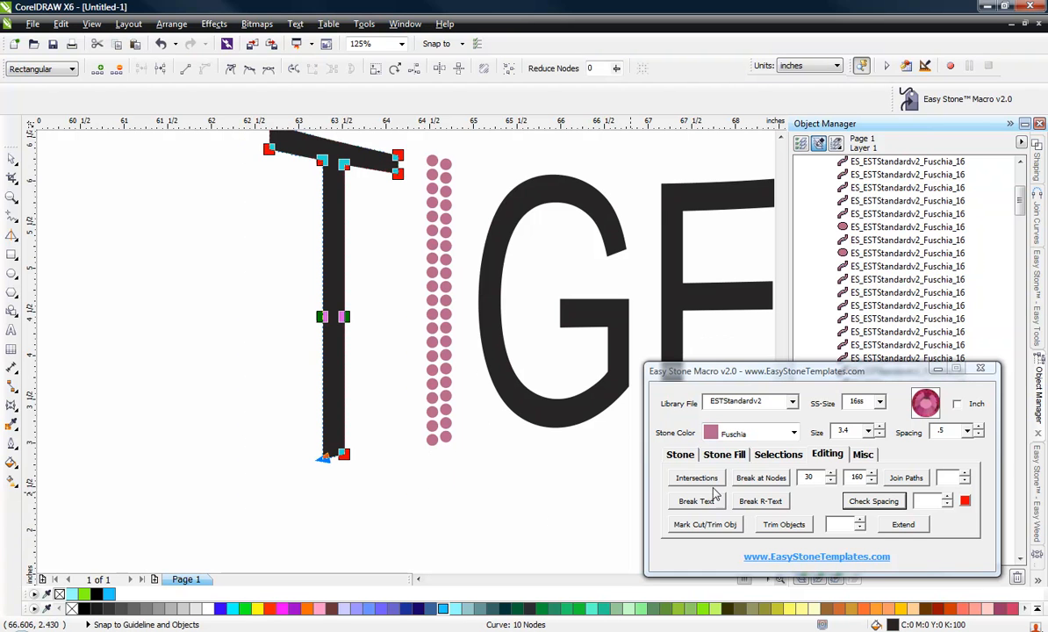
pyautogui.click(833, 458)
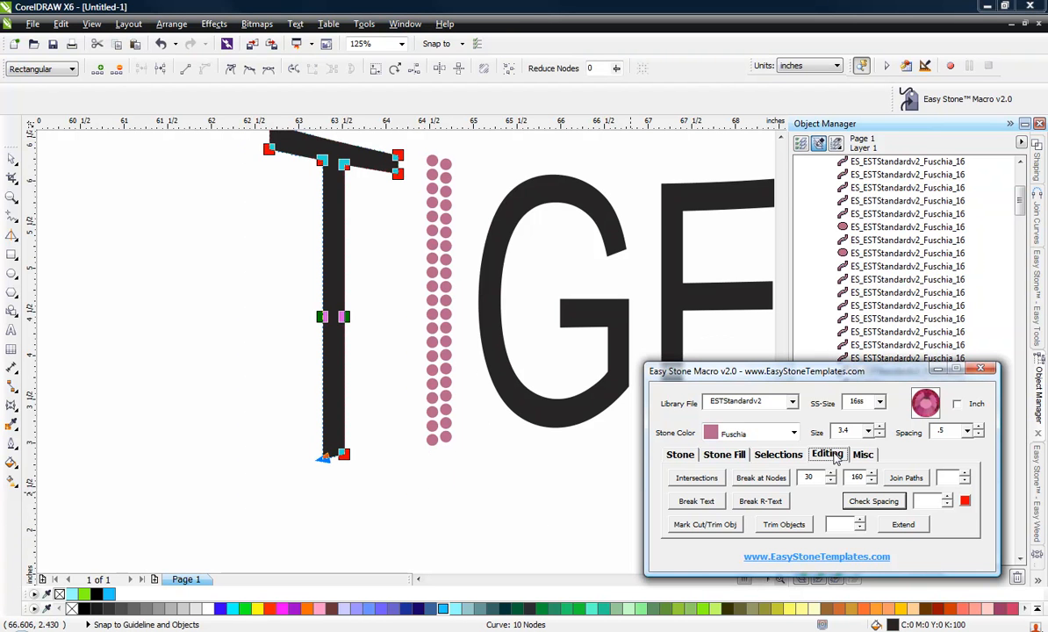
pyautogui.click(751, 479)
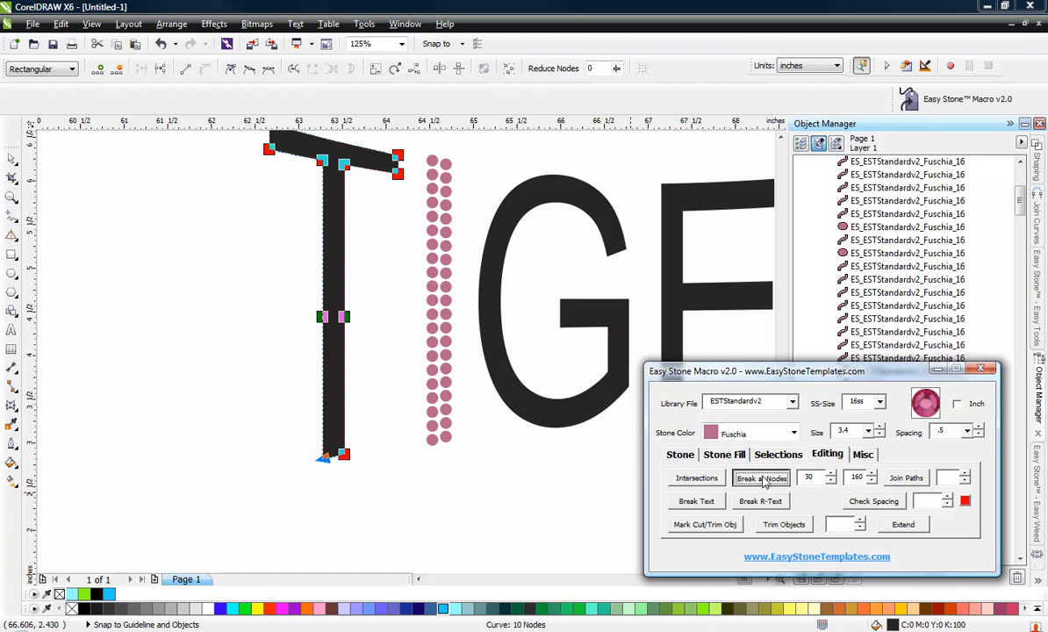
# Add stones along the broken outline segments of the letter T.
pyautogui.click(683, 460)
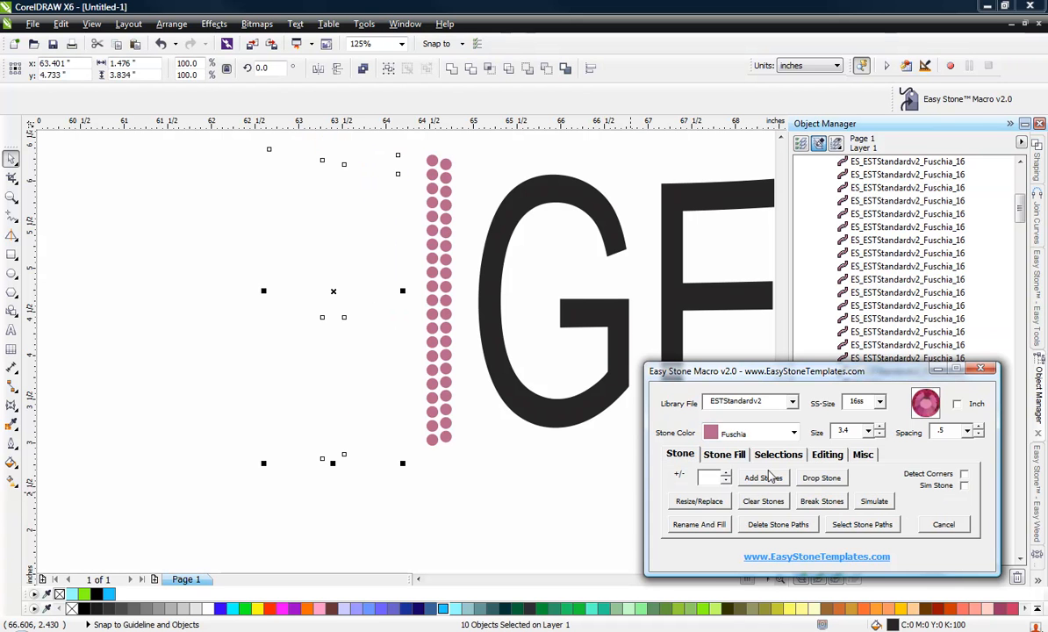
pyautogui.click(749, 483)
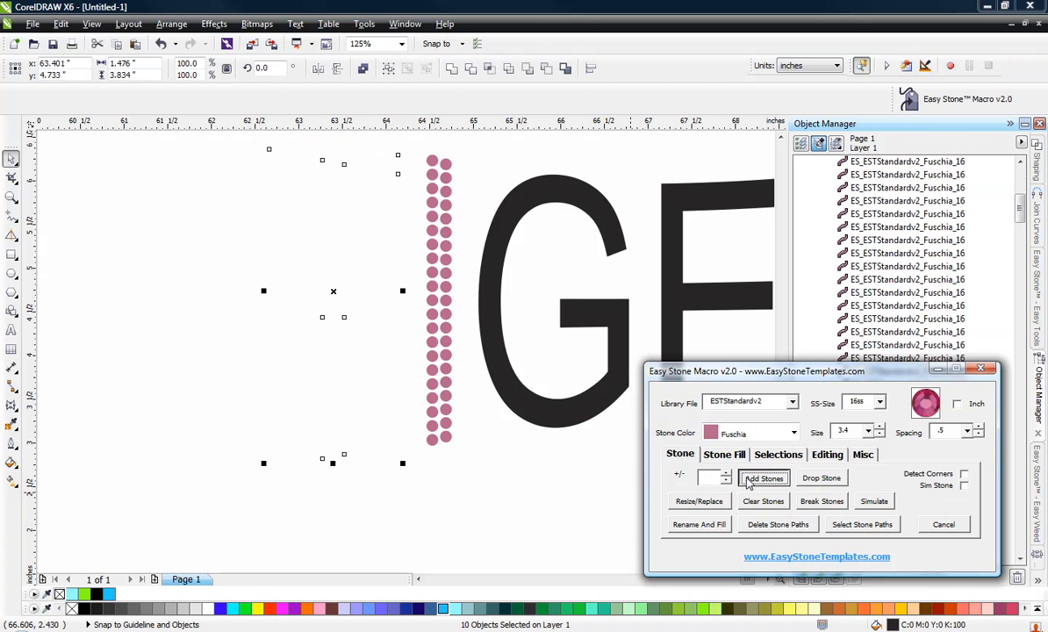
pyautogui.click(344, 493)
# Delete the stone paths from the letter T's stones.
pyautogui.scroll(-2, 345, 485)
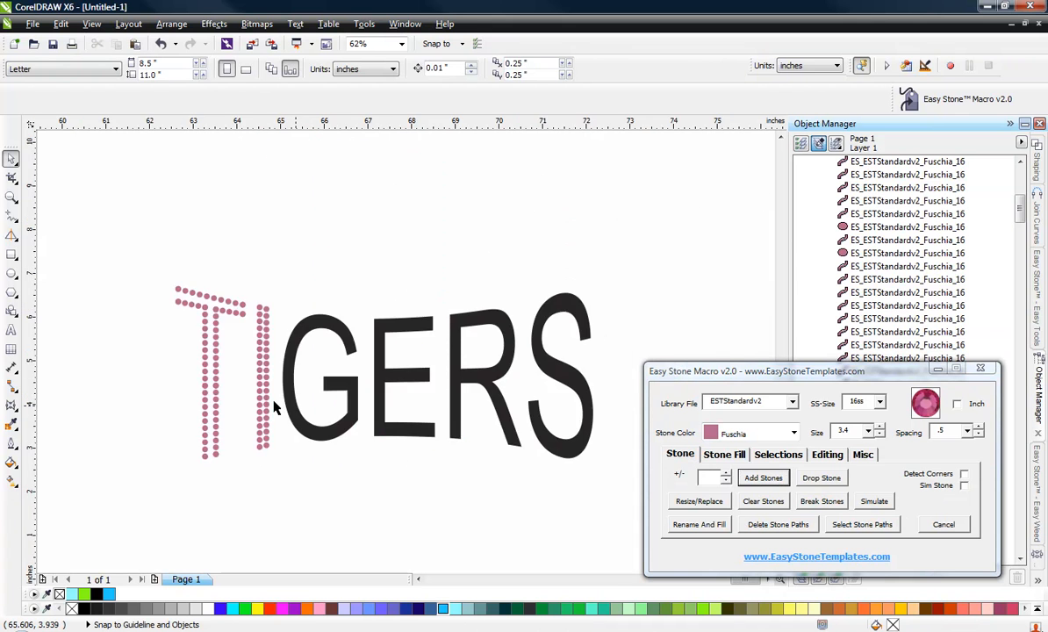
pyautogui.scroll(2, 169, 382)
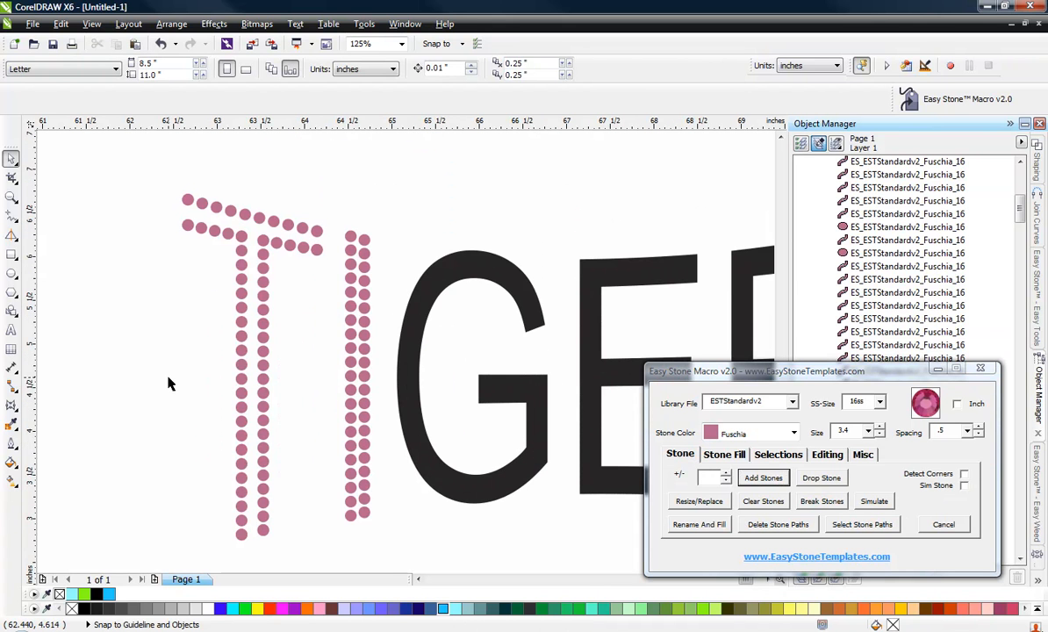
pyautogui.scroll(-2, 264, 311)
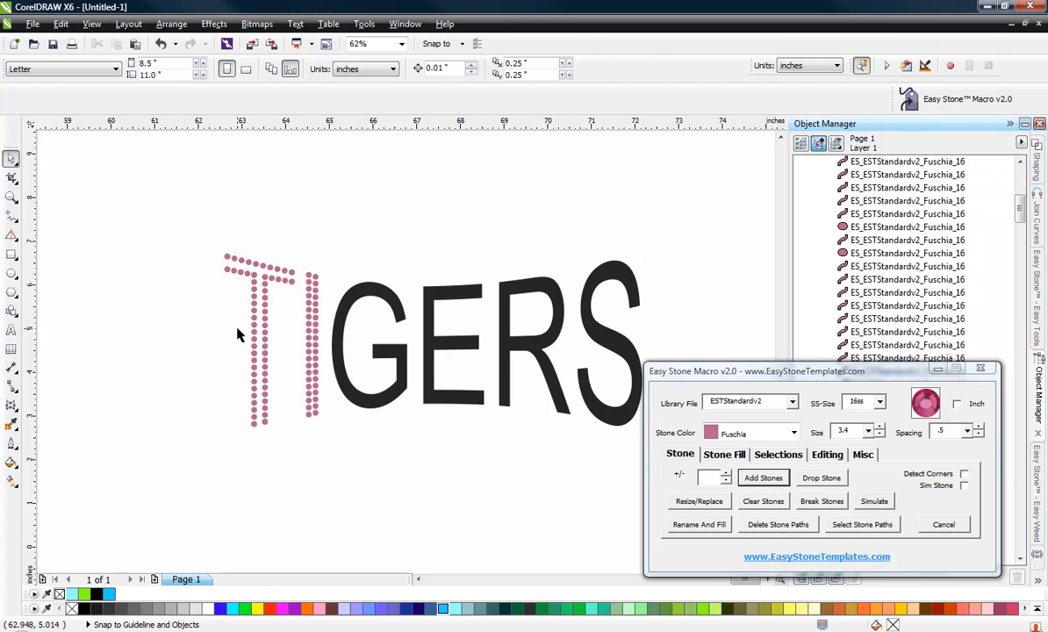
pyautogui.scroll(2, 201, 297)
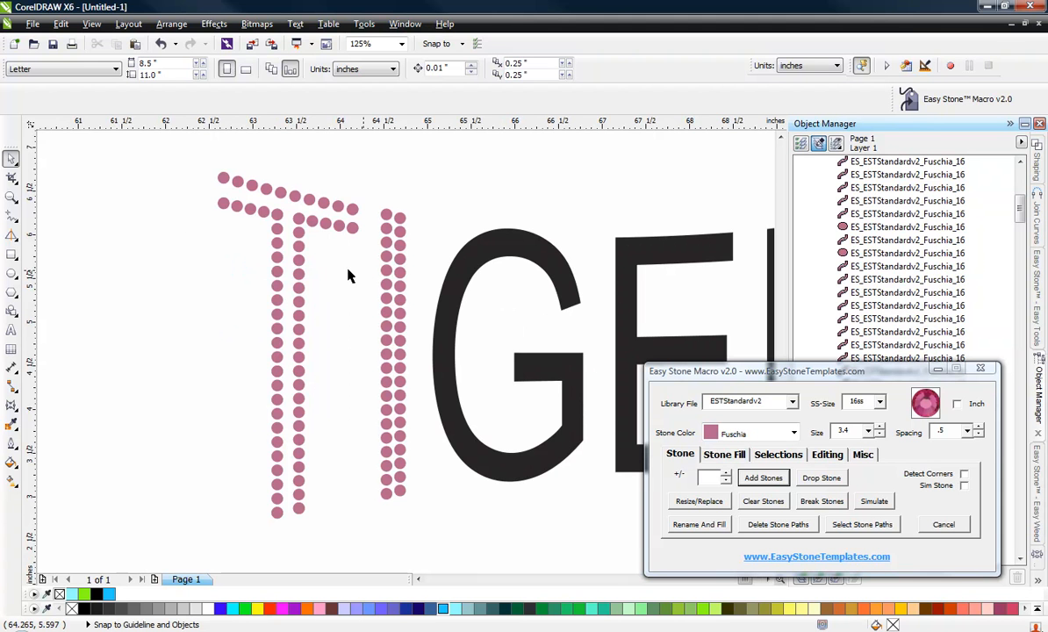
pyautogui.moveTo(191, 147); pyautogui.dragTo(377, 541)
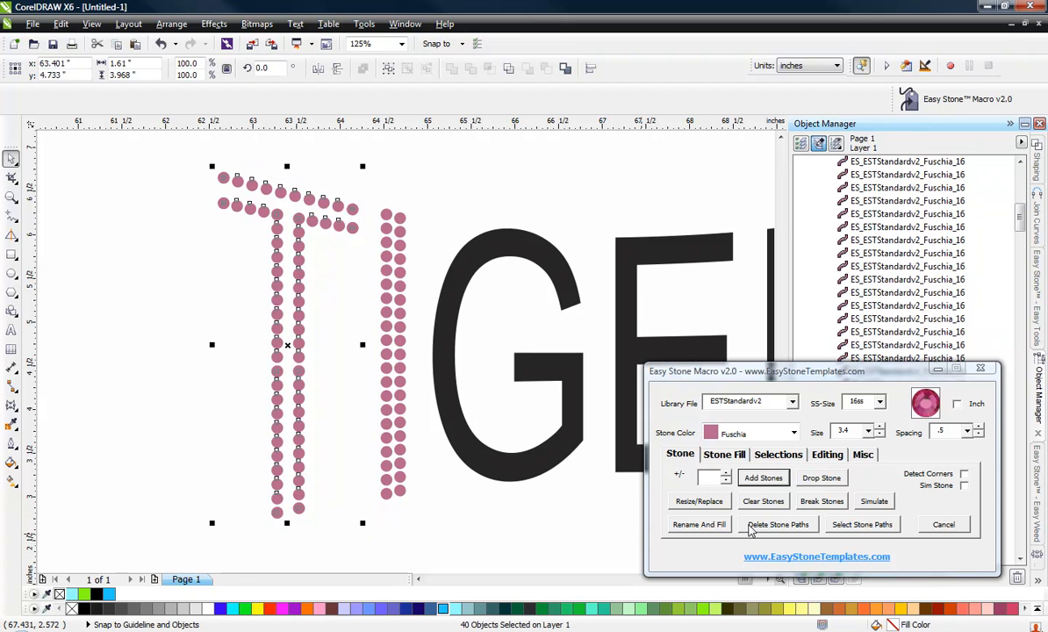
pyautogui.click(787, 531)
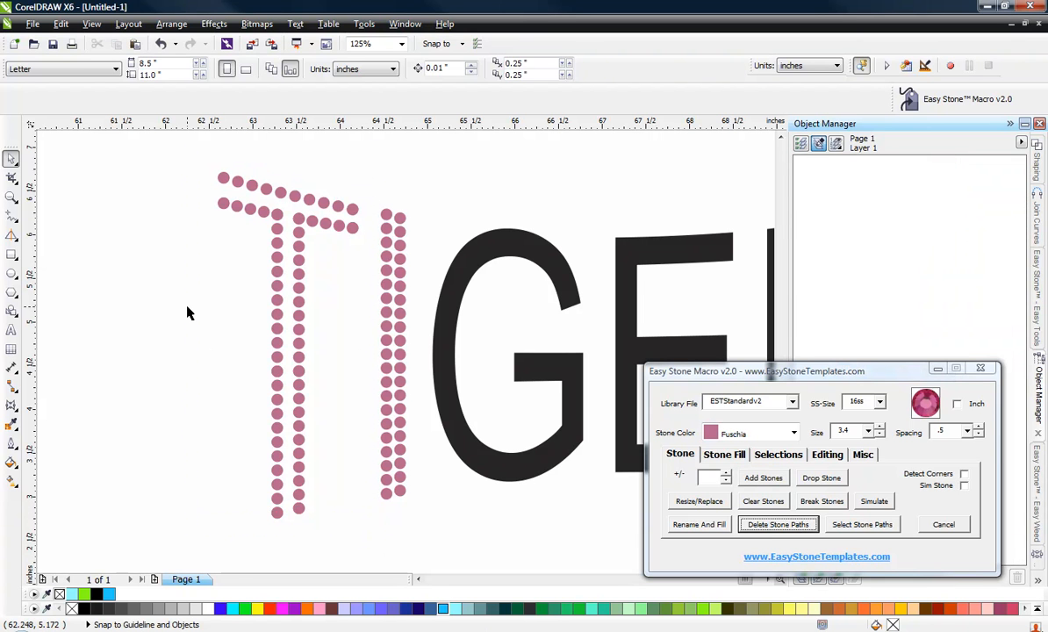
# Shift the right stone row of the T's stem slightly left, closer to the other row.
pyautogui.moveTo(298, 522); pyautogui.dragTo(304, 223)
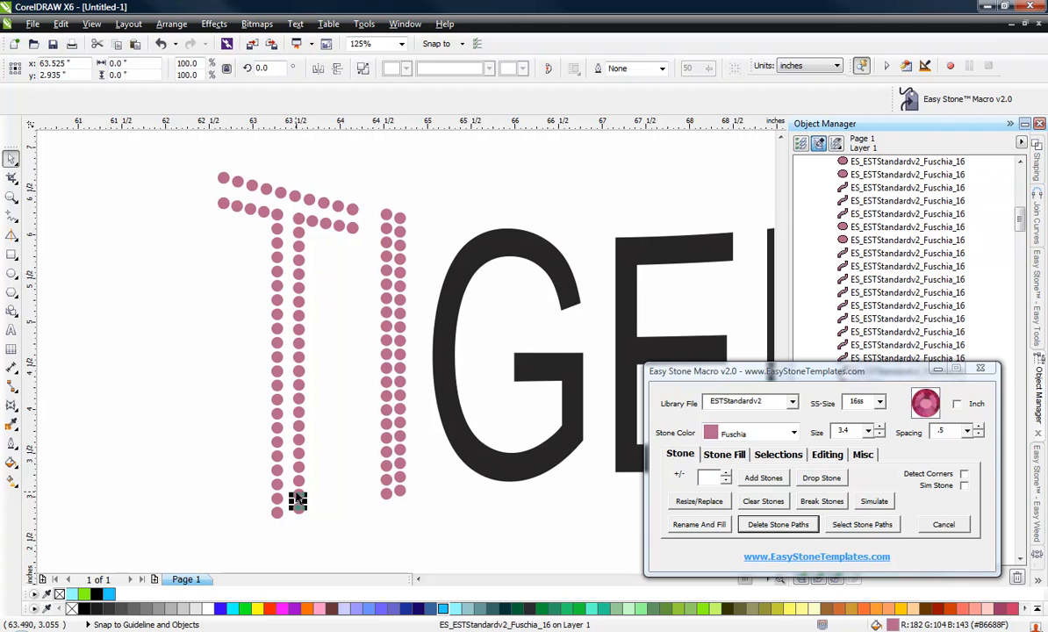
pyautogui.moveTo(289, 532); pyautogui.dragTo(309, 216)
pyautogui.scroll(3, 294, 243)
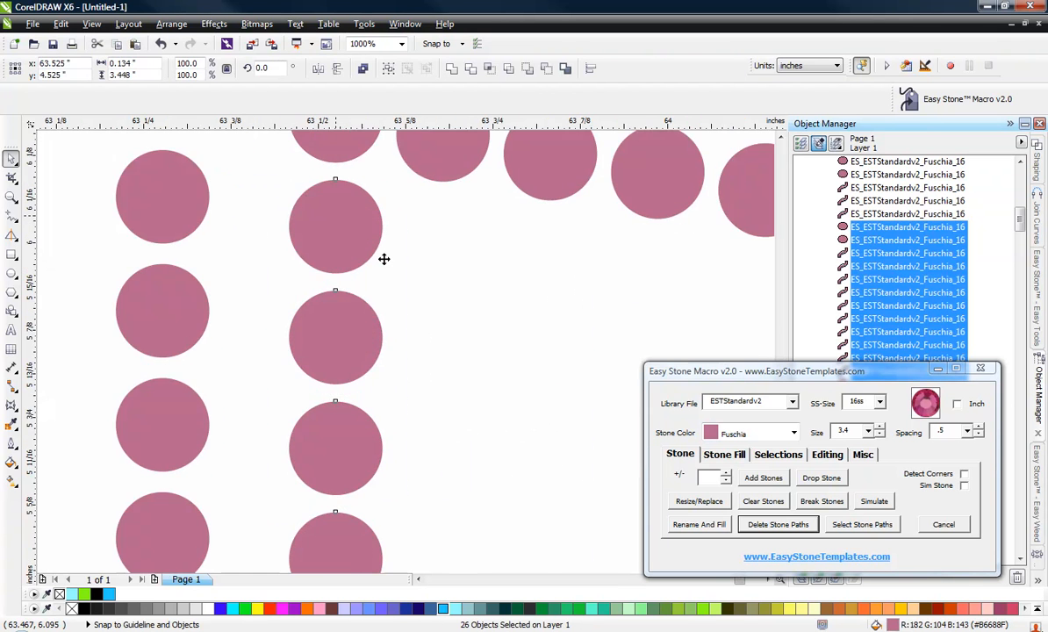
pyautogui.scroll(-2, 456, 375)
pyautogui.scroll(2, 436, 354)
pyautogui.moveTo(404, 332); pyautogui.dragTo(355, 322)
pyautogui.press('Escape')
pyautogui.scroll(-2, 376, 276)
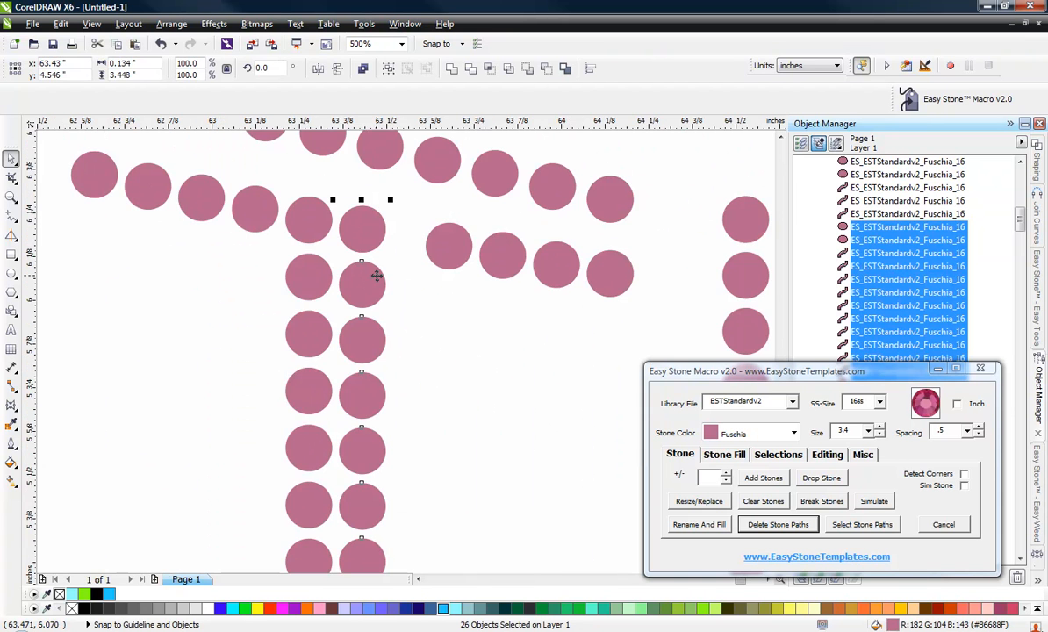
pyautogui.click(292, 281)
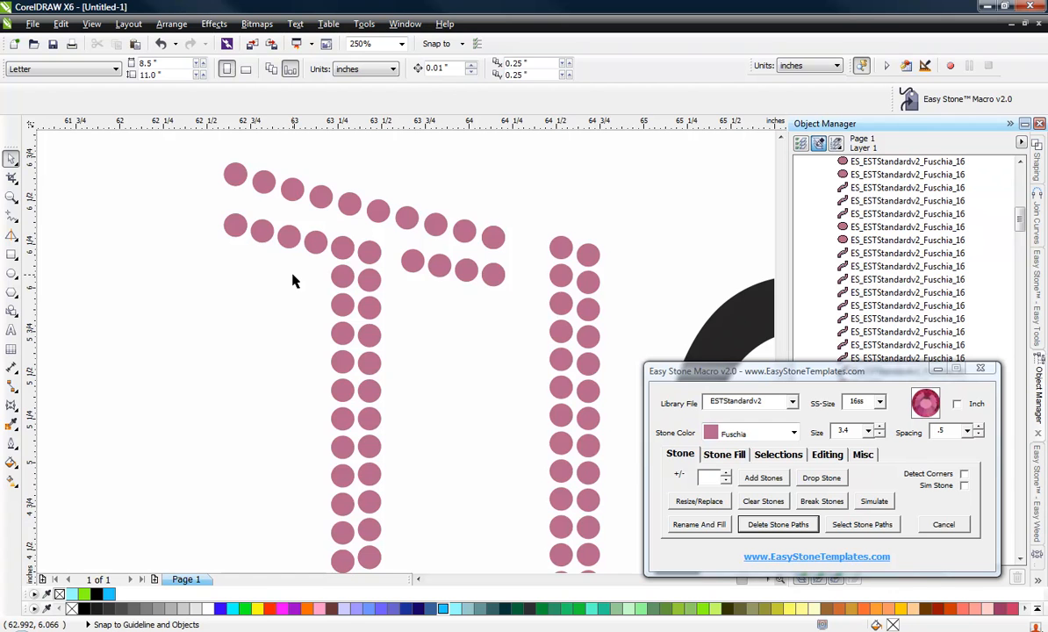
pyautogui.scroll(-1, 292, 281)
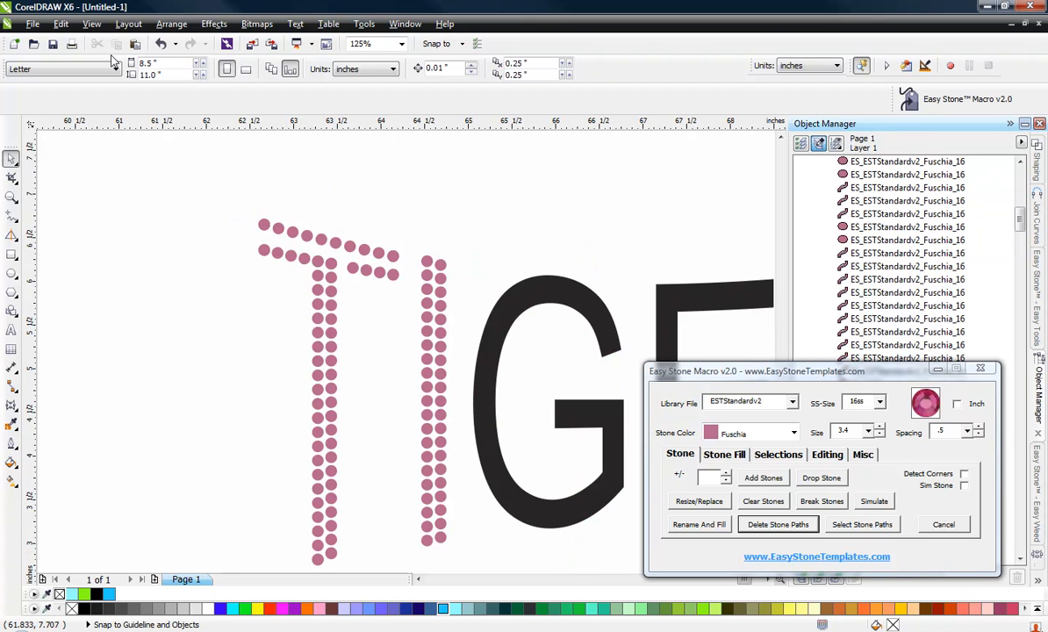
# Switch the drawing to wireframe view to see the stone outlines of the T.
pyautogui.click(91, 24)
pyautogui.click(116, 54)
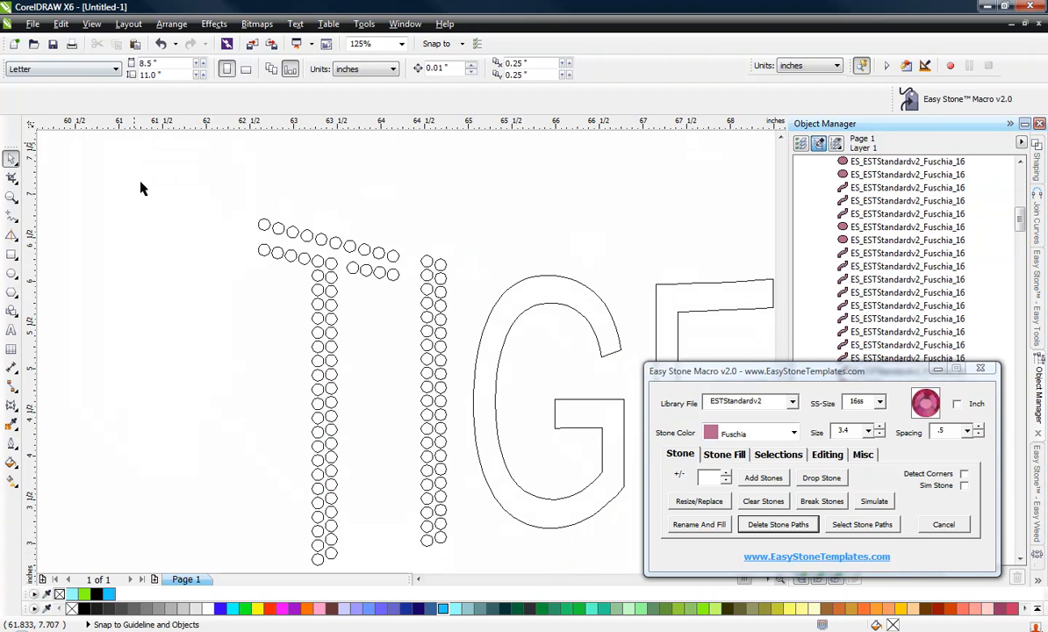
pyautogui.scroll(-1, 292, 268)
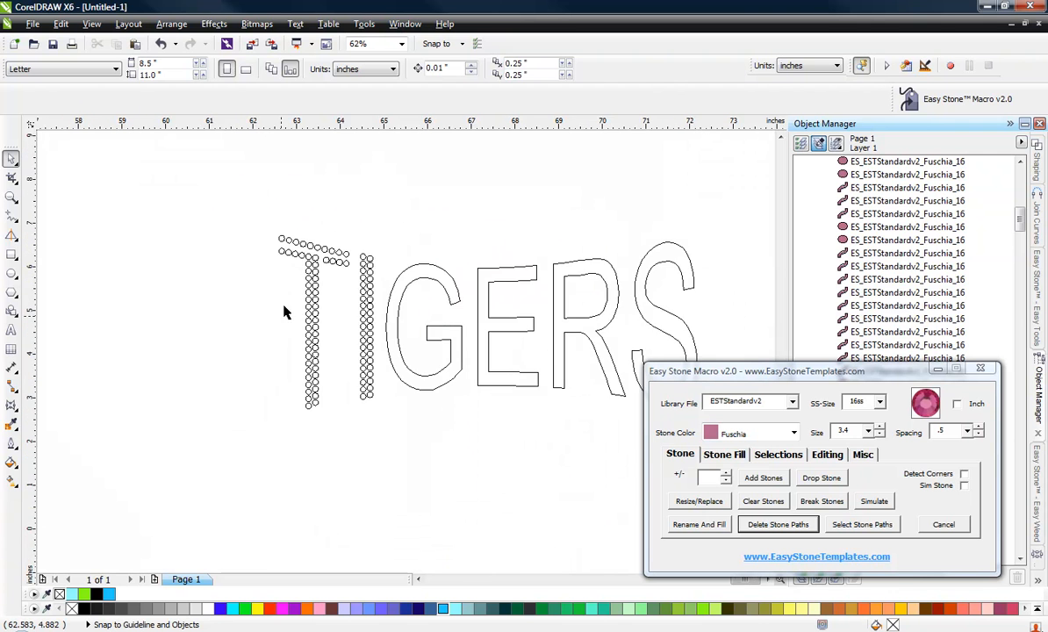
pyautogui.scroll(1, 294, 290)
pyautogui.scroll(1, 337, 302)
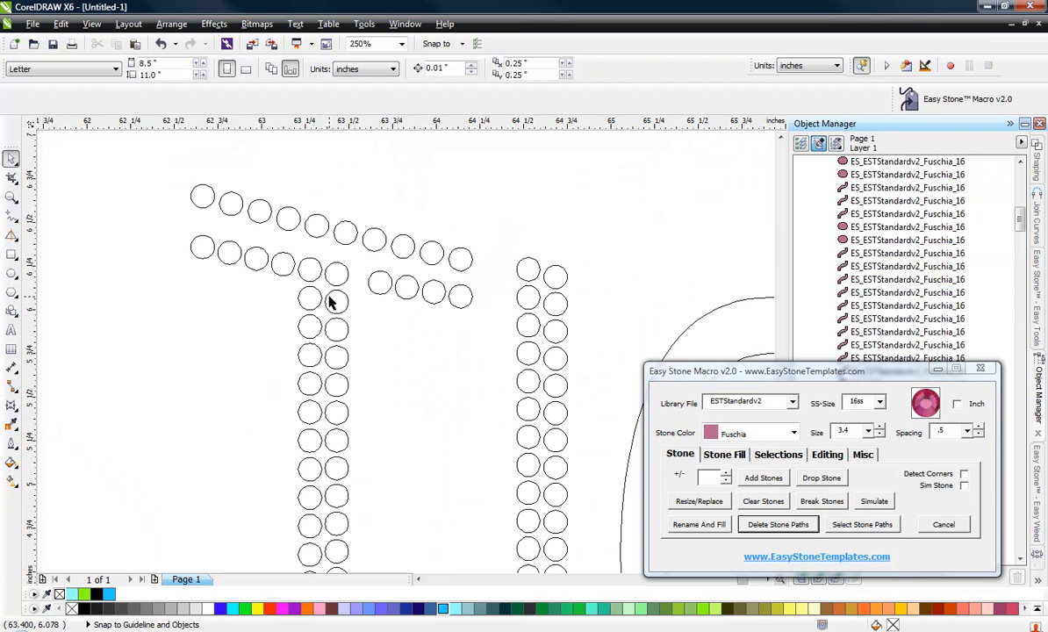
pyautogui.scroll(2, 373, 284)
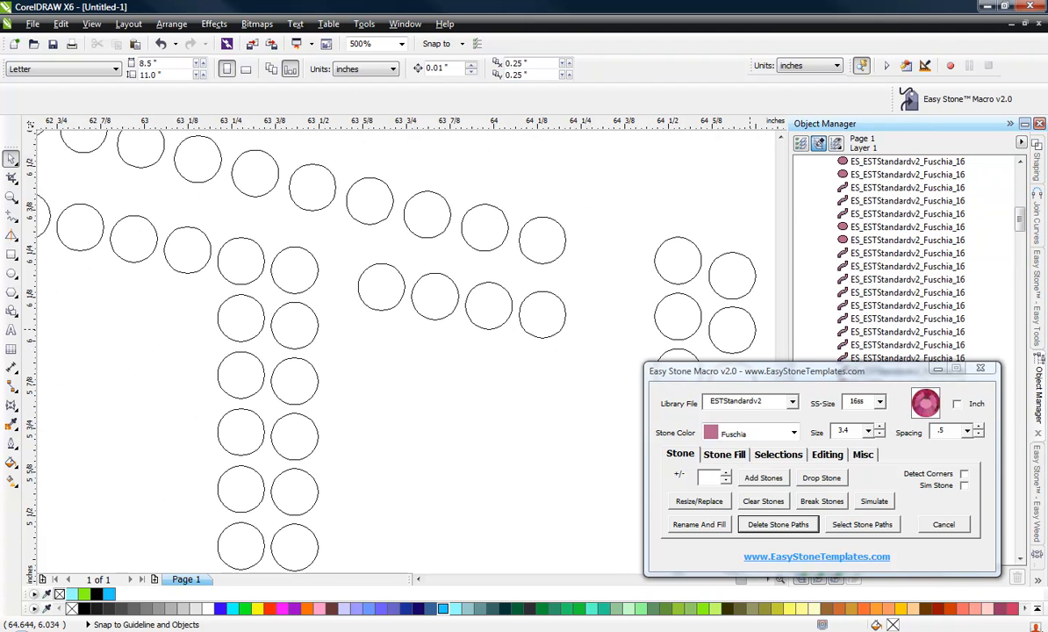
# Open Easy Guides and add an angled guideline through the end stones of the T's lower crossbar row.
pyautogui.moveTo(545, 167); pyautogui.dragTo(720, 198)
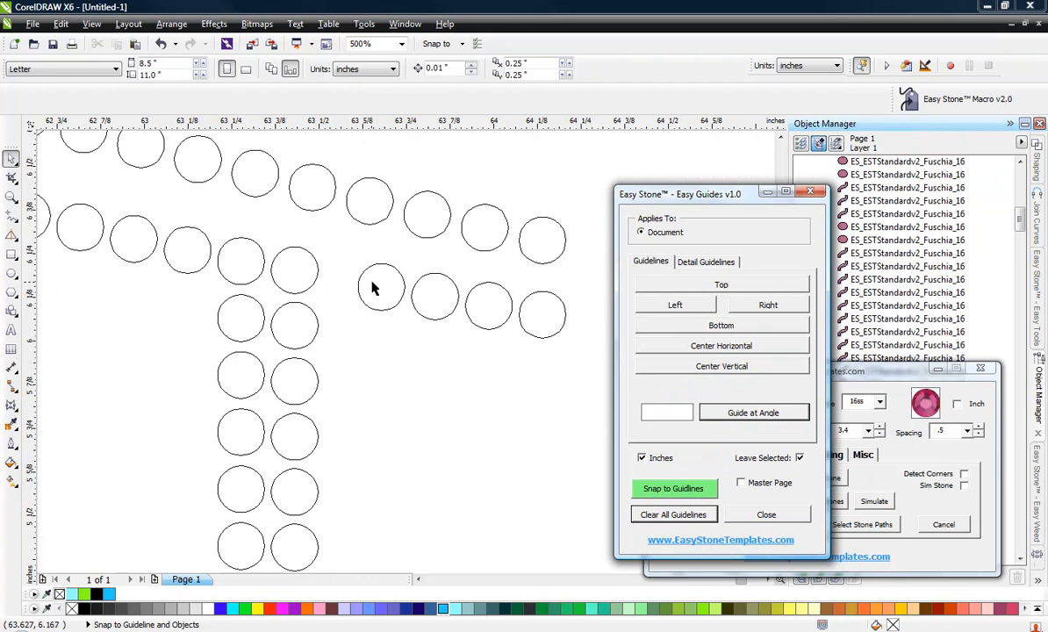
pyautogui.click(239, 262)
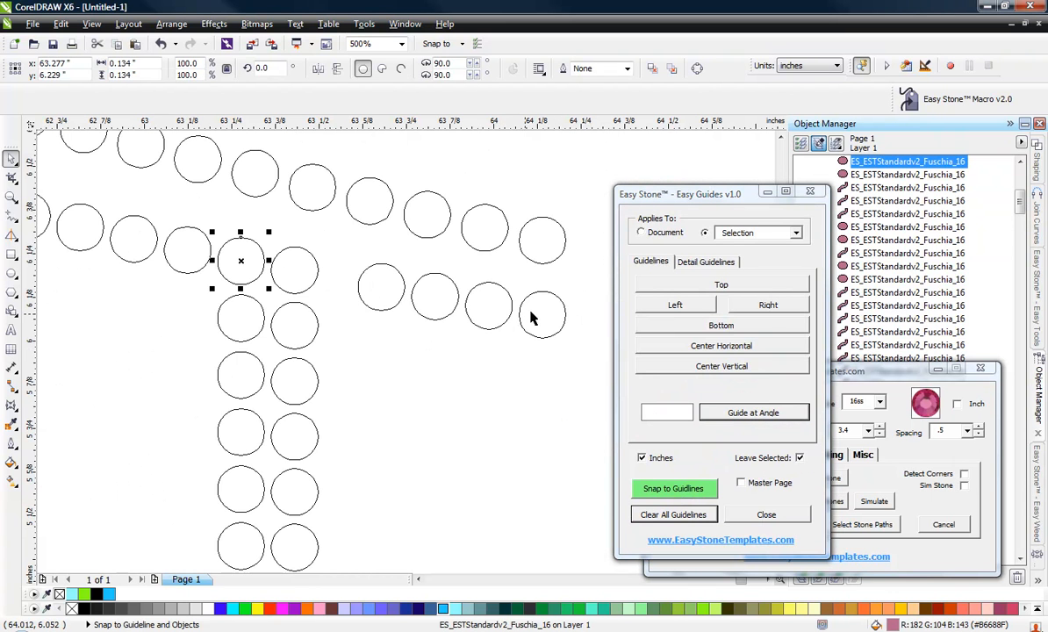
pyautogui.click(538, 314)
pyautogui.scroll(-2, 543, 359)
pyautogui.keyDown('shift'); pyautogui.click(287, 275); pyautogui.keyUp('shift')
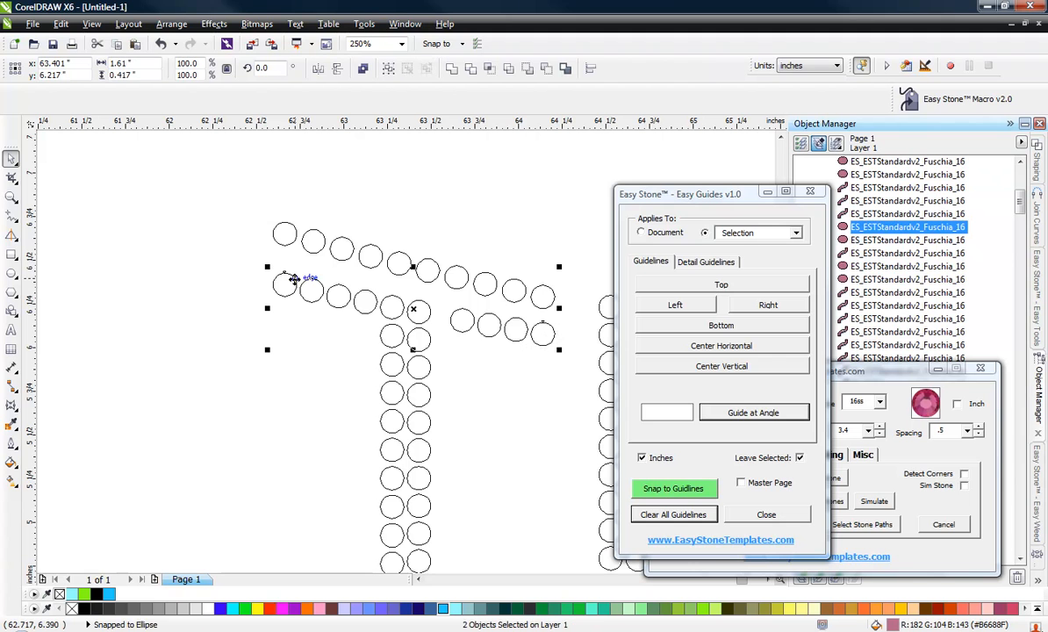
pyautogui.click(752, 413)
pyautogui.click(285, 391)
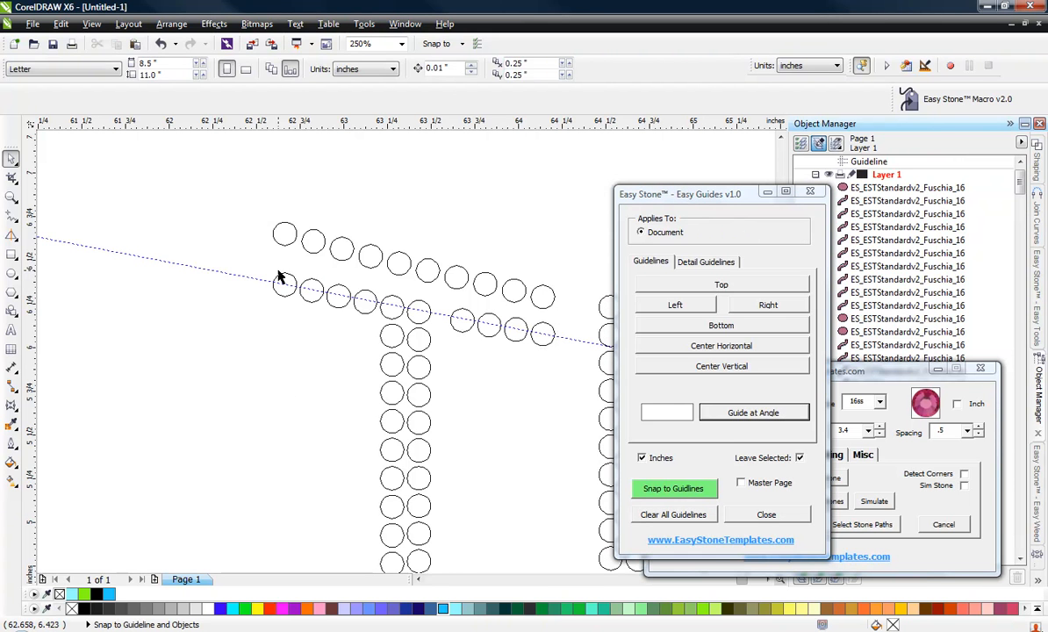
# Try moving the T's upper crossbar stone row downward.
pyautogui.scroll(1, 508, 321)
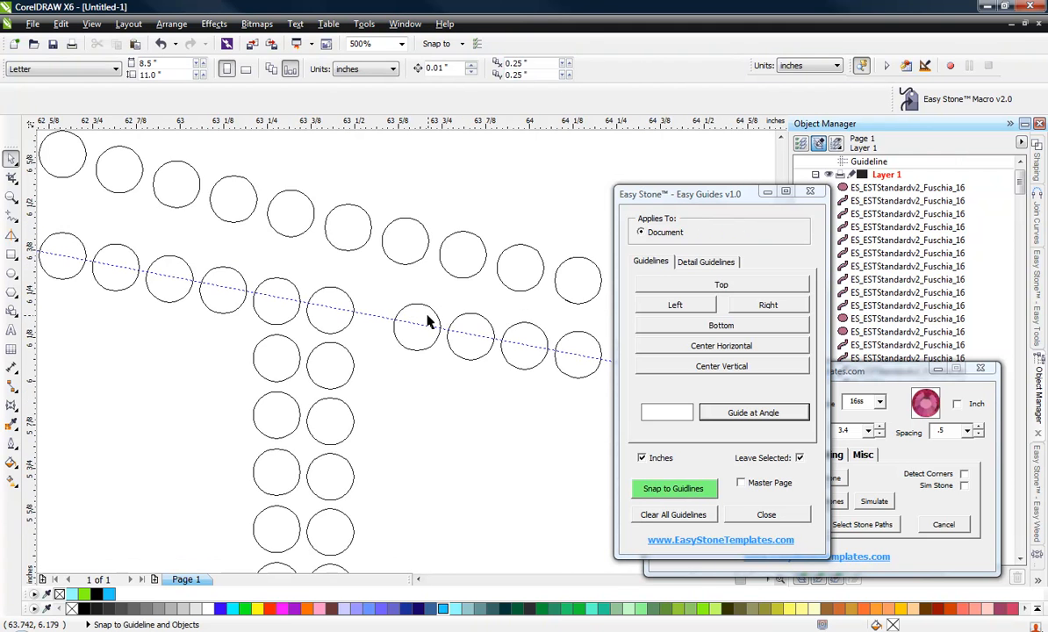
pyautogui.scroll(-1, 427, 321)
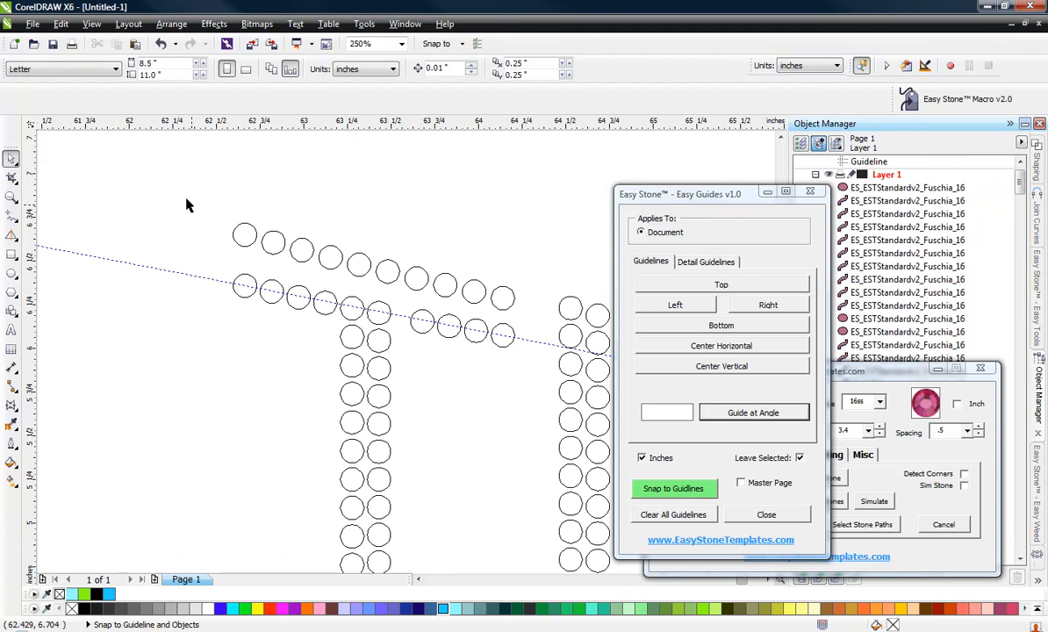
pyautogui.moveTo(200, 217); pyautogui.dragTo(351, 266)
pyautogui.keyDown('shift'); pyautogui.click(301, 250); pyautogui.keyUp('shift')
pyautogui.keyDown('shift'); pyautogui.click(331, 255); pyautogui.keyUp('shift')
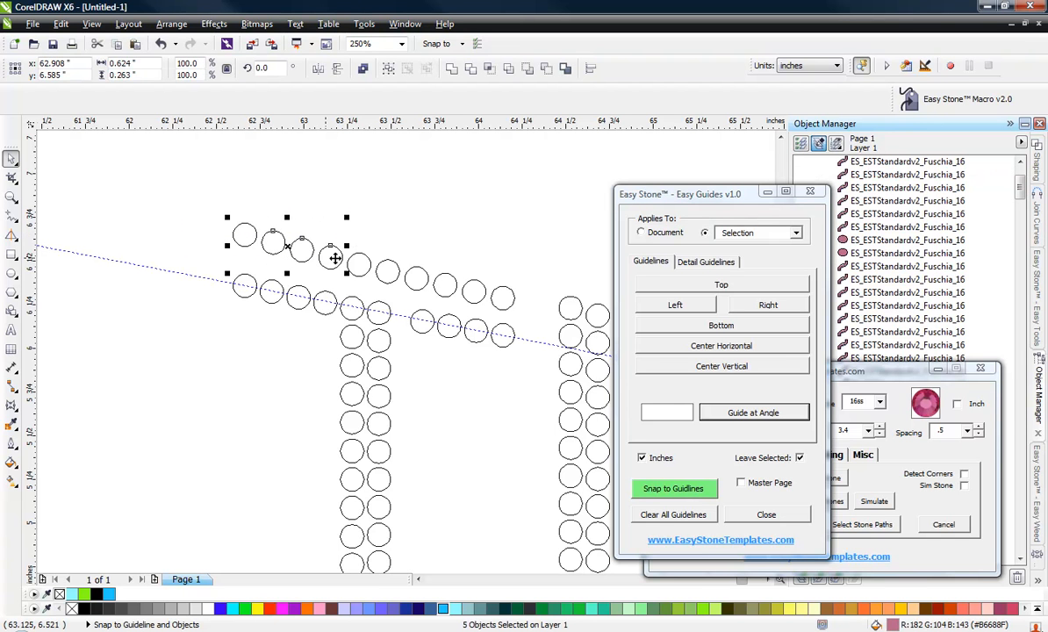
pyautogui.keyDown('shift'); pyautogui.click(362, 266); pyautogui.keyUp('shift')
pyautogui.keyDown('shift'); pyautogui.click(387, 272); pyautogui.keyUp('shift')
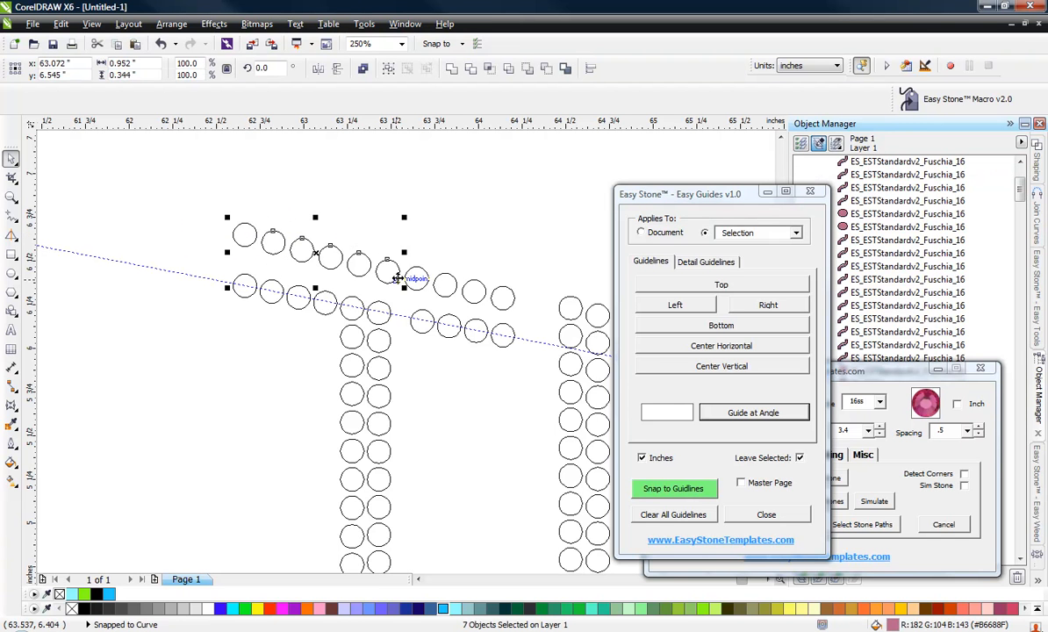
pyautogui.keyDown('shift'); pyautogui.click(418, 279); pyautogui.keyUp('shift')
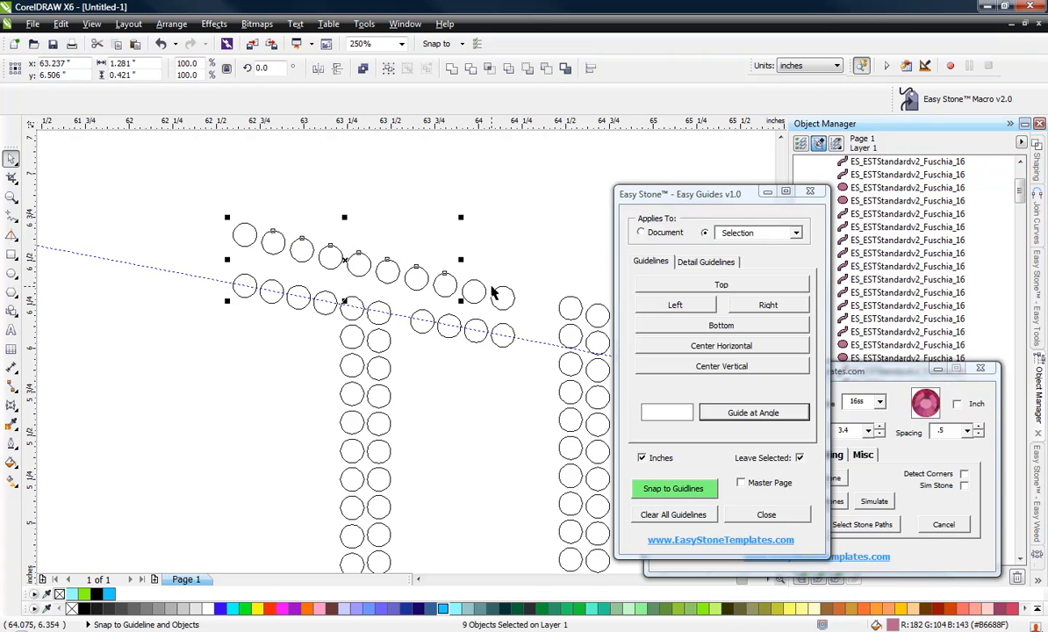
pyautogui.keyDown('shift'); pyautogui.click(445, 281); pyautogui.keyUp('shift')
pyautogui.keyDown('shift'); pyautogui.click(474, 287); pyautogui.keyUp('shift')
pyautogui.keyDown('shift'); pyautogui.click(506, 296); pyautogui.keyUp('shift')
pyautogui.scroll(2, 506, 323)
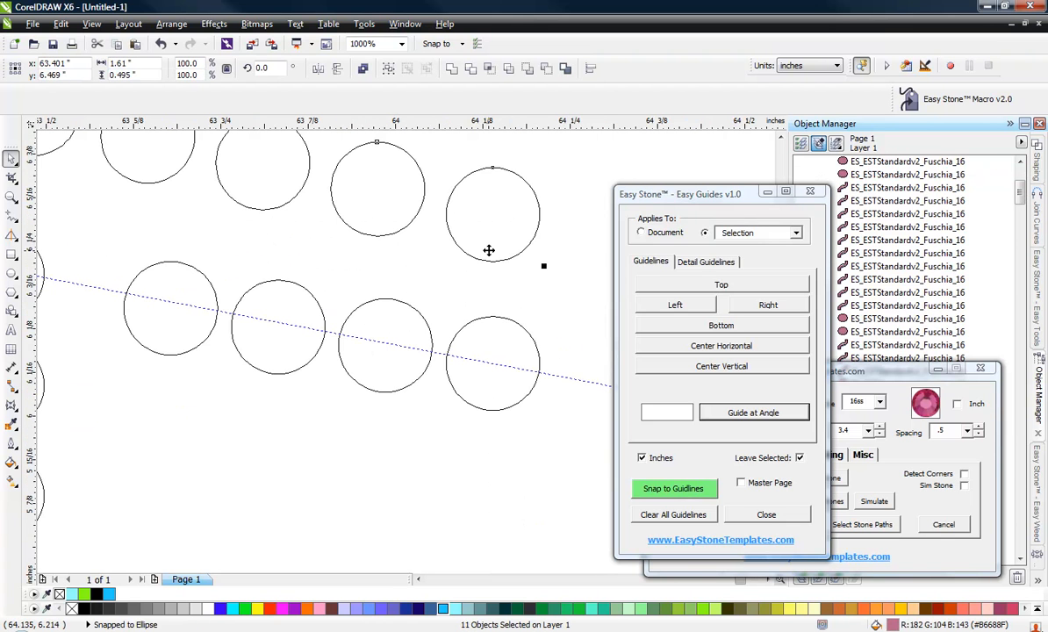
pyautogui.moveTo(488, 252); pyautogui.dragTo(486, 290)
pyautogui.scroll(-2, 475, 264)
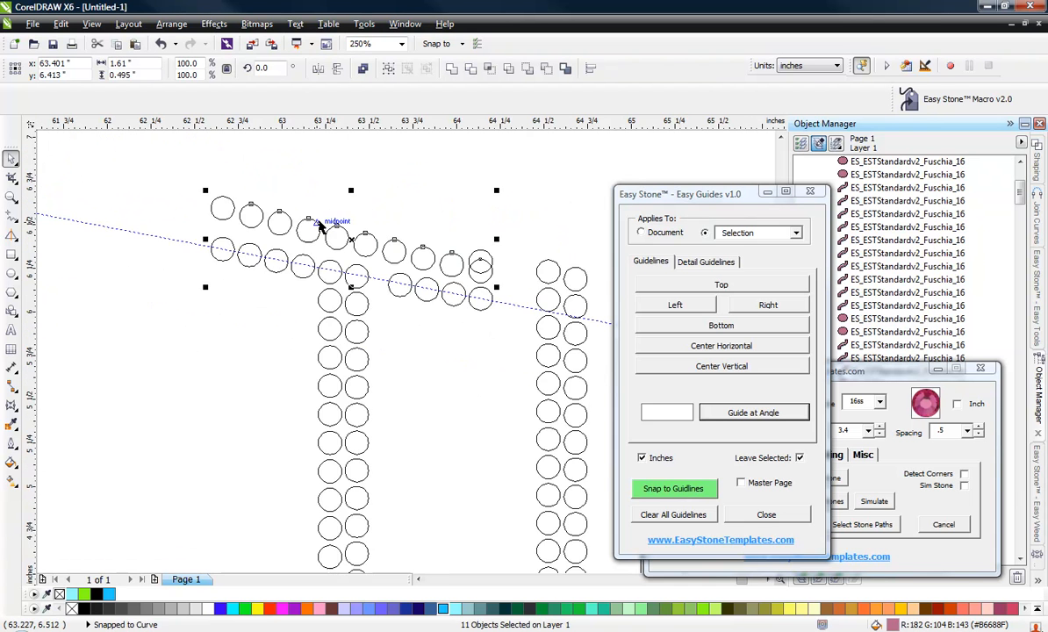
pyautogui.scroll(-1, 322, 223)
pyautogui.scroll(1, 384, 233)
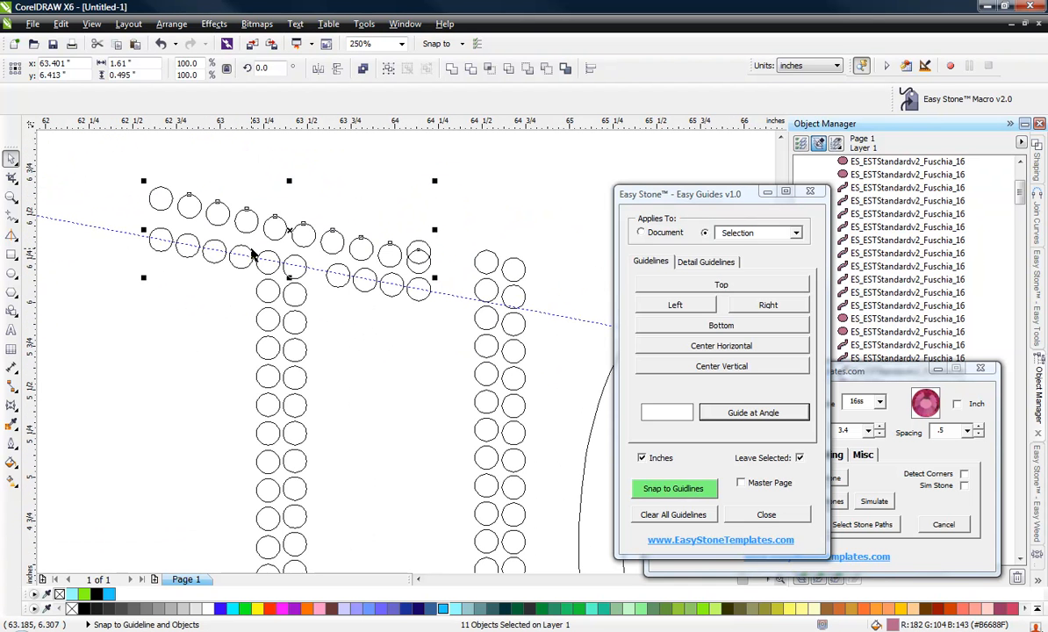
pyautogui.press('Up')
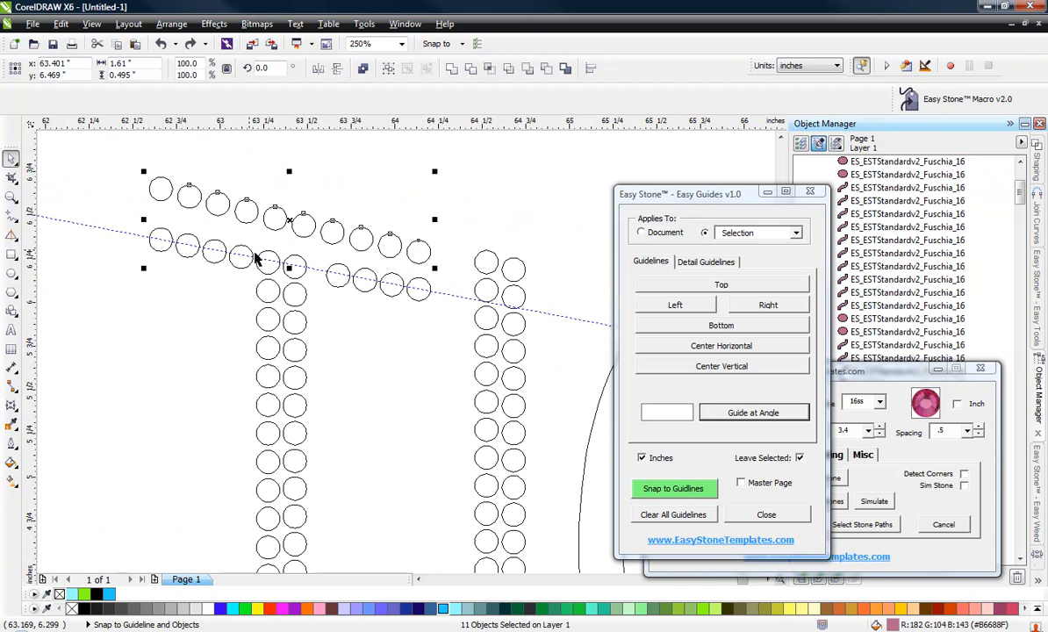
pyautogui.click(402, 345)
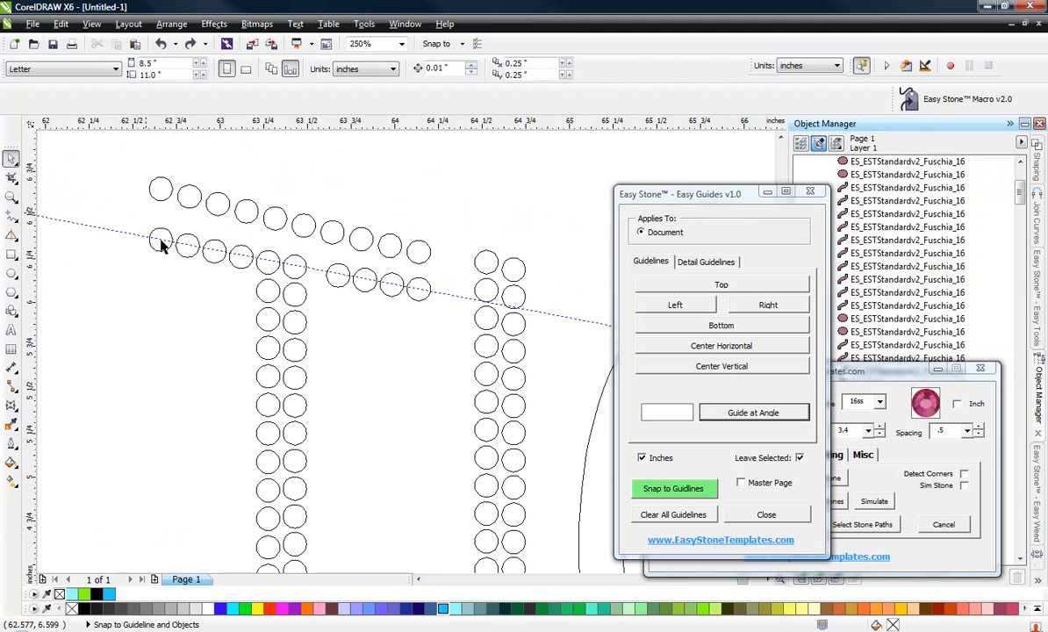
# Add a second angled guideline through the first and last stones of the upper crossbar row.
pyautogui.click(161, 190)
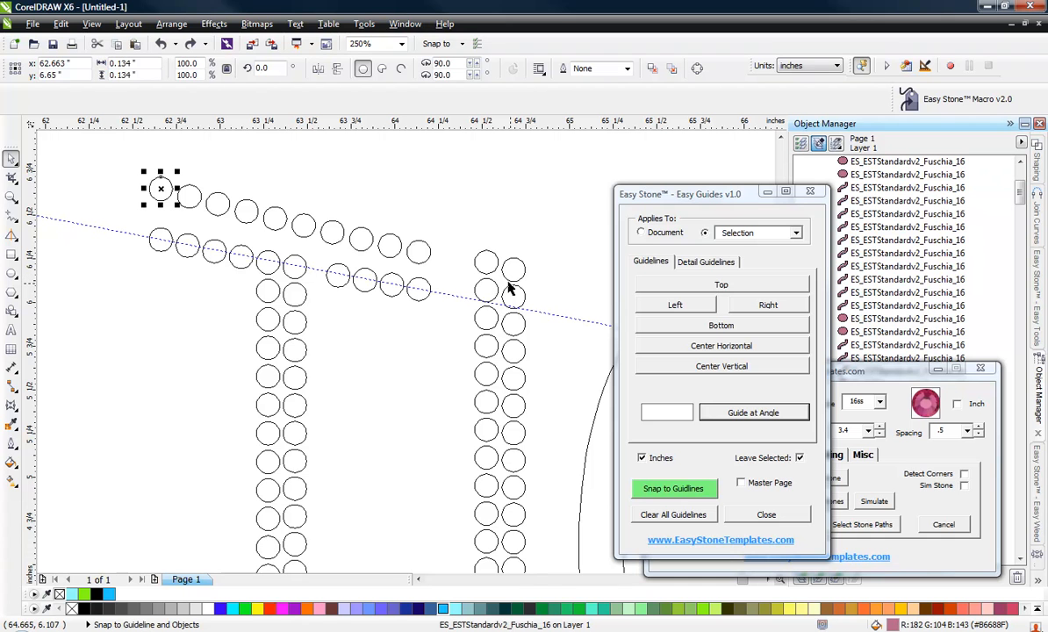
pyautogui.keyDown('shift'); pyautogui.click(416, 250); pyautogui.keyUp('shift')
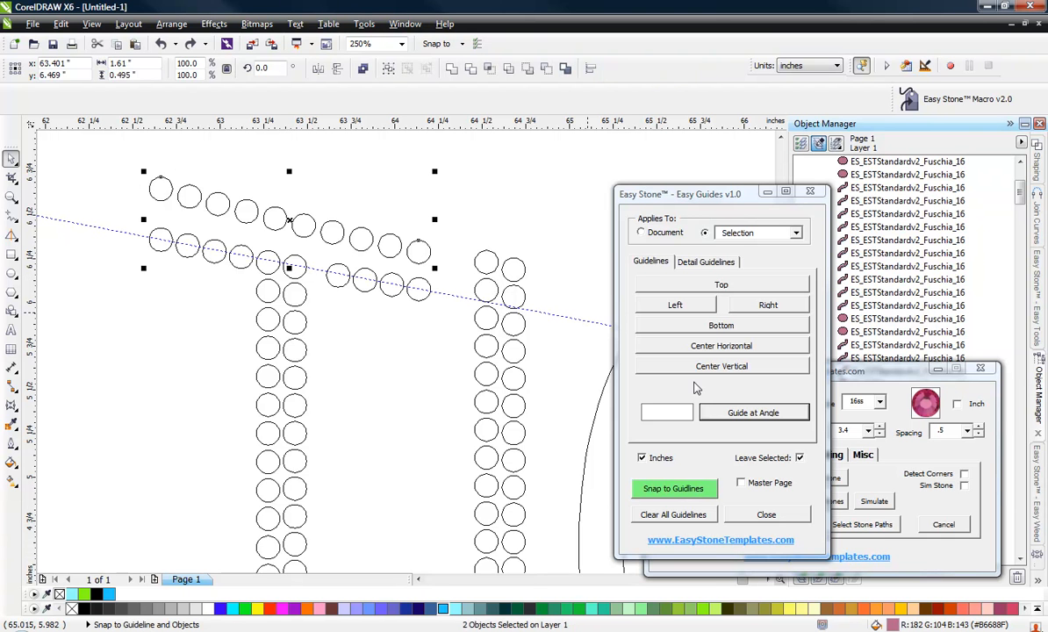
pyautogui.click(732, 414)
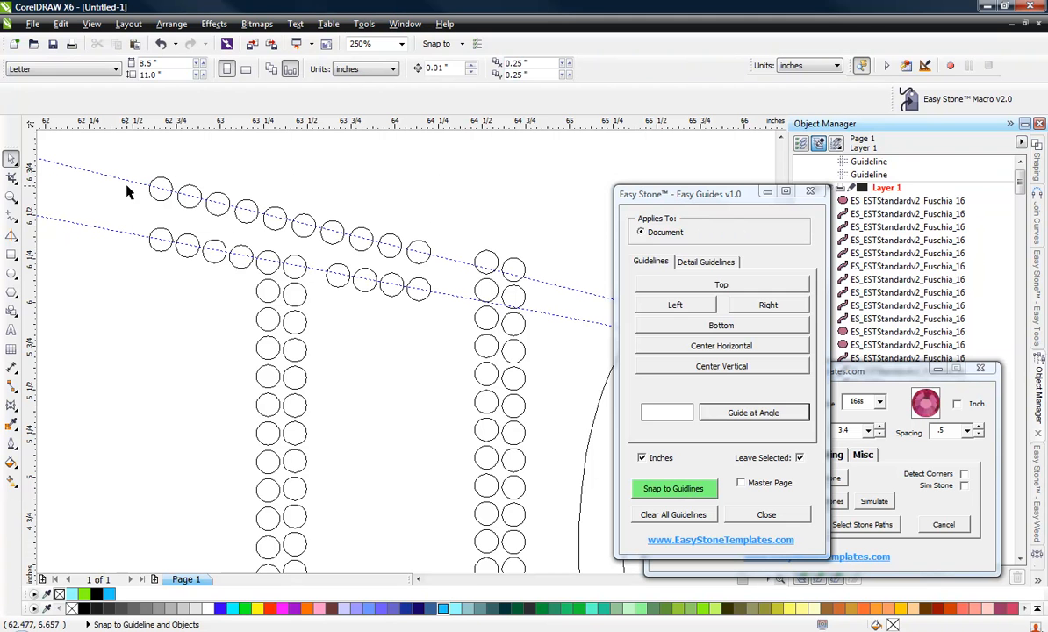
# Select the lower crossbar stones right of the stem and move them up closer to the upper row.
pyautogui.moveTo(196, 255); pyautogui.dragTo(220, 268)
pyautogui.keyDown('shift'); pyautogui.click(220, 269); pyautogui.keyUp('shift')
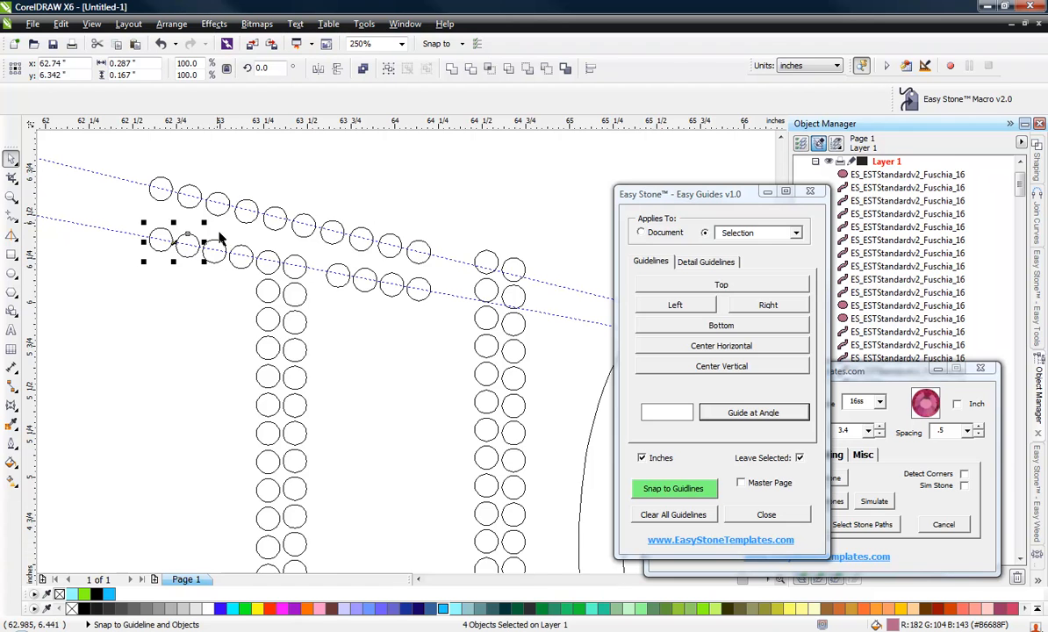
pyautogui.scroll(4, 222, 253)
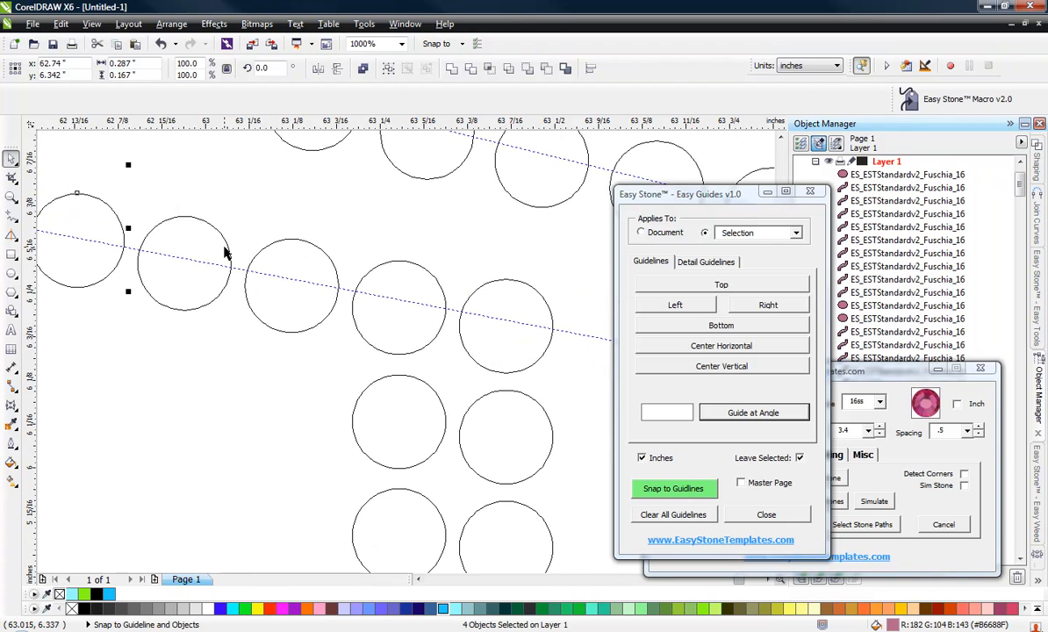
pyautogui.keyDown('shift'); pyautogui.click(420, 290); pyautogui.keyUp('shift')
pyautogui.keyDown('shift'); pyautogui.click(494, 295); pyautogui.keyUp('shift')
pyautogui.scroll(-2, 223, 209)
pyautogui.scroll(2, 330, 238)
pyautogui.keyDown('shift'); pyautogui.click(300, 250); pyautogui.keyUp('shift')
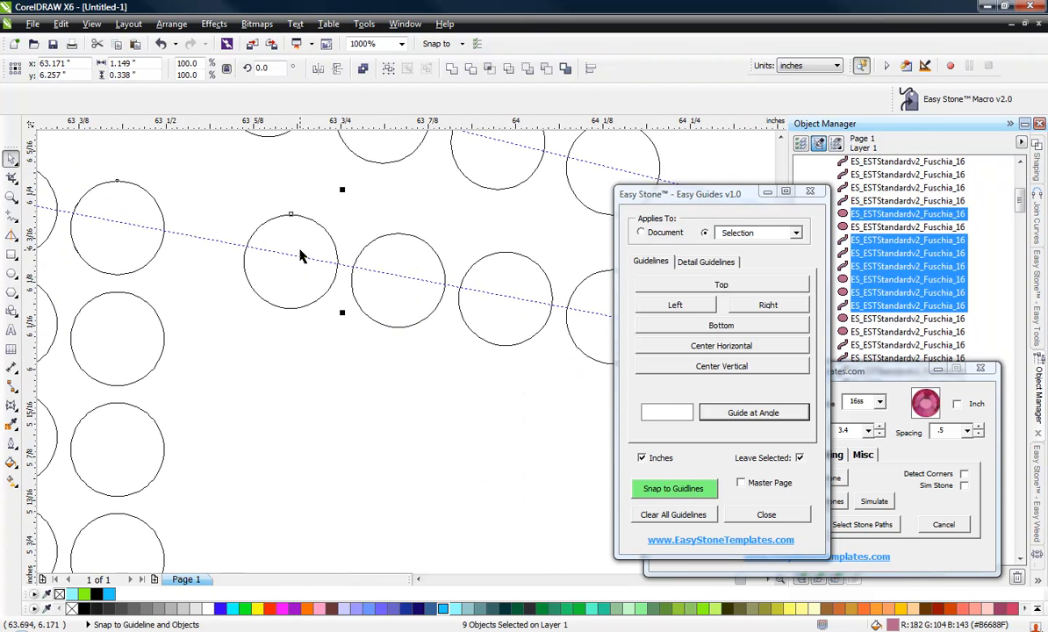
pyautogui.keyDown('shift'); pyautogui.click(446, 273); pyautogui.keyUp('shift')
pyautogui.keyDown('shift'); pyautogui.click(490, 281); pyautogui.keyUp('shift')
pyautogui.scroll(-1, 389, 256)
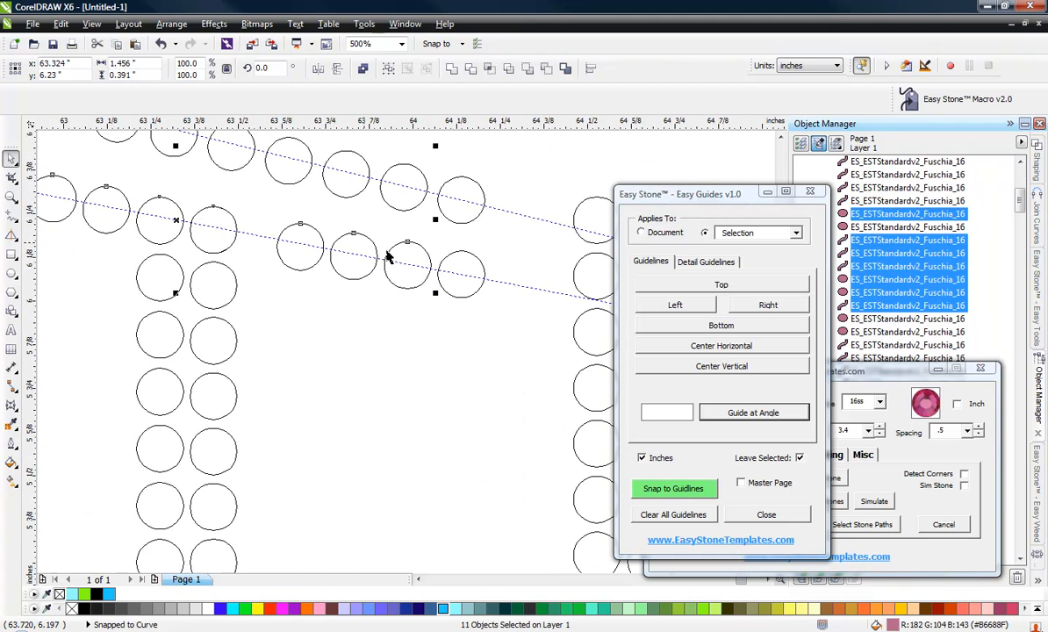
pyautogui.keyDown('shift'); pyautogui.click(469, 268); pyautogui.keyUp('shift')
pyautogui.scroll(2, 457, 195)
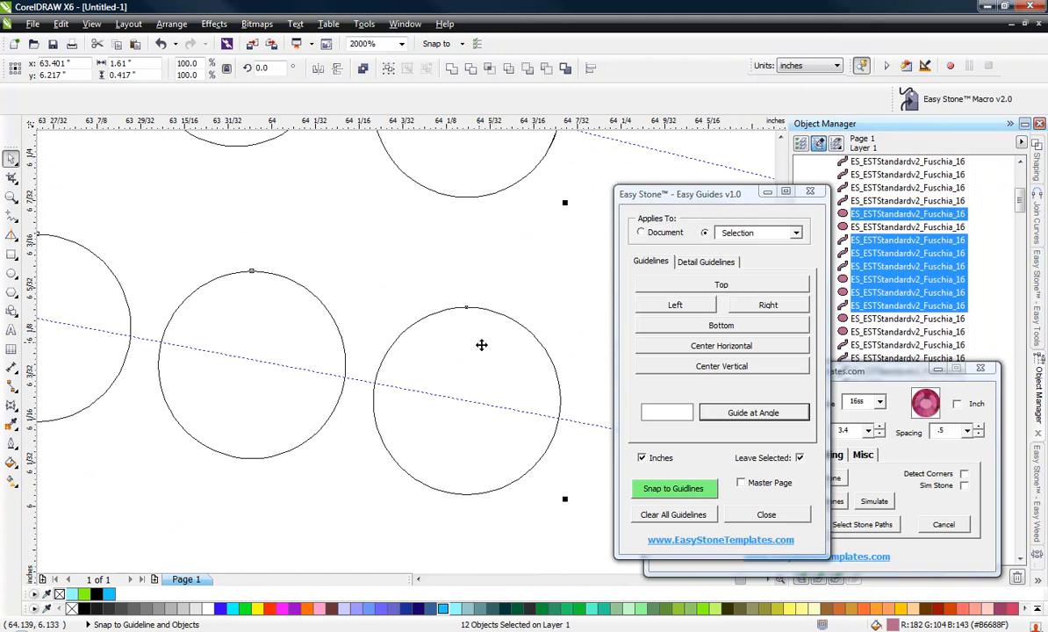
pyautogui.moveTo(479, 344); pyautogui.dragTo(470, 262)
pyautogui.click(391, 466)
pyautogui.click(434, 459)
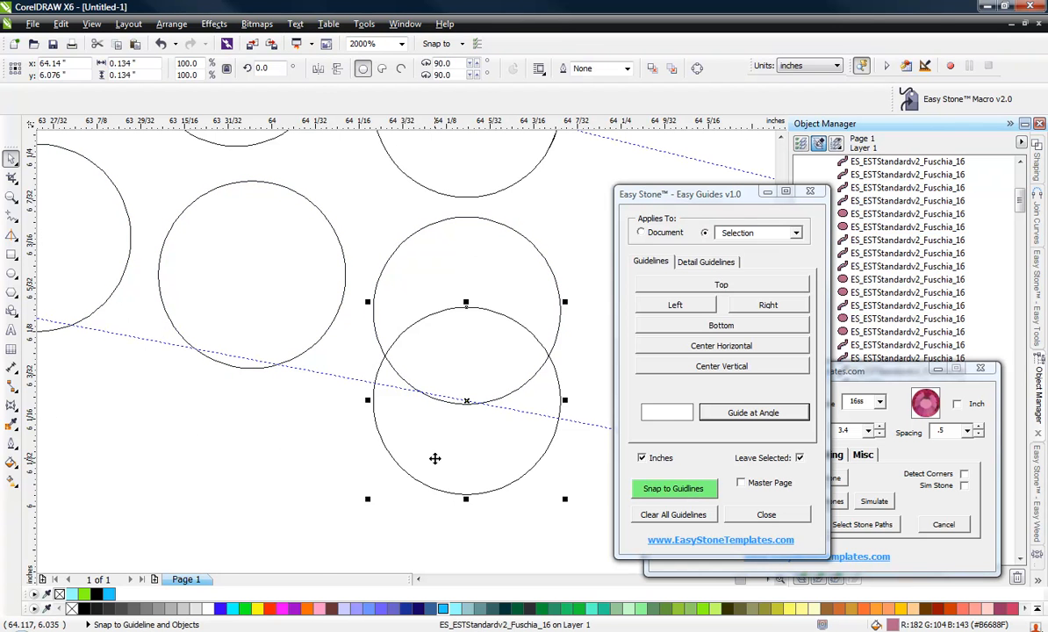
pyautogui.click(449, 457)
pyautogui.scroll(-2, 449, 457)
pyautogui.scroll(2, 397, 403)
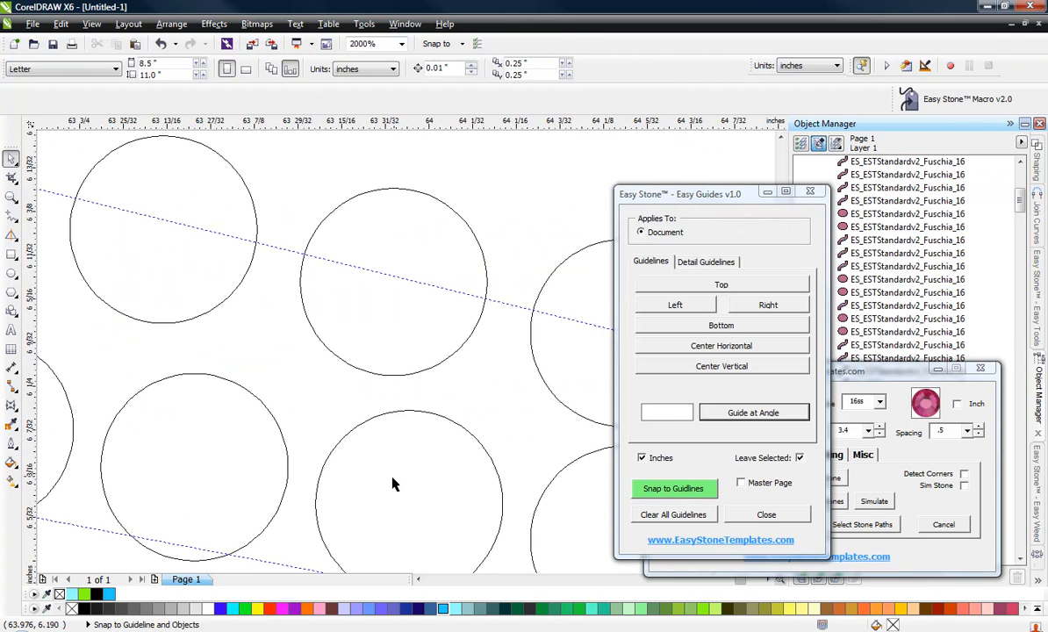
pyautogui.scroll(-2, 356, 496)
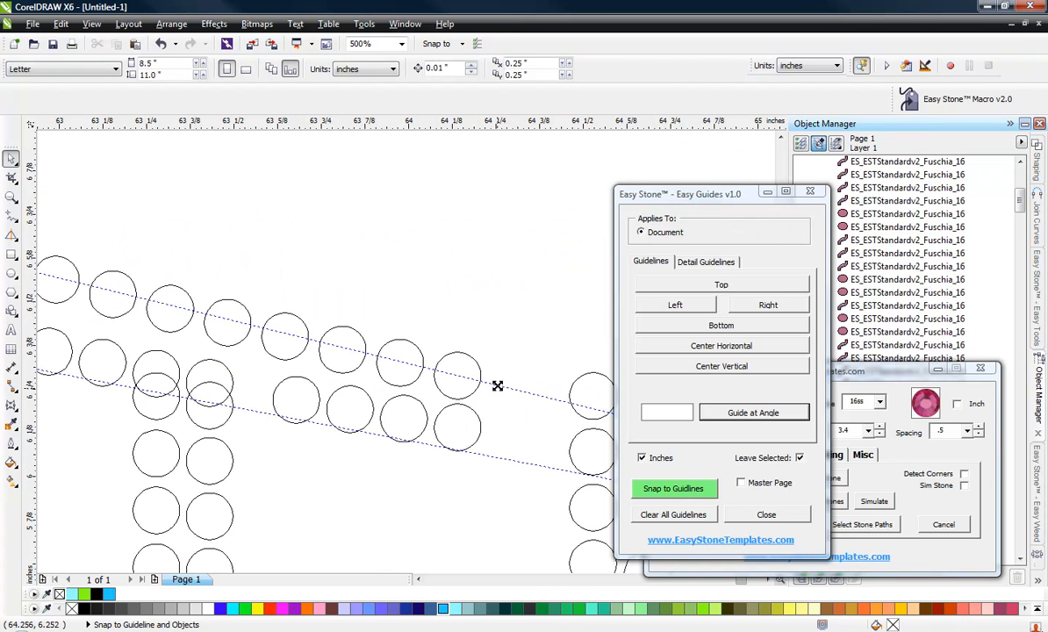
# Add another parallel angled guideline below the crossbar stone rows.
pyautogui.moveTo(497, 387); pyautogui.dragTo(461, 429)
pyautogui.scroll(-1, 397, 430)
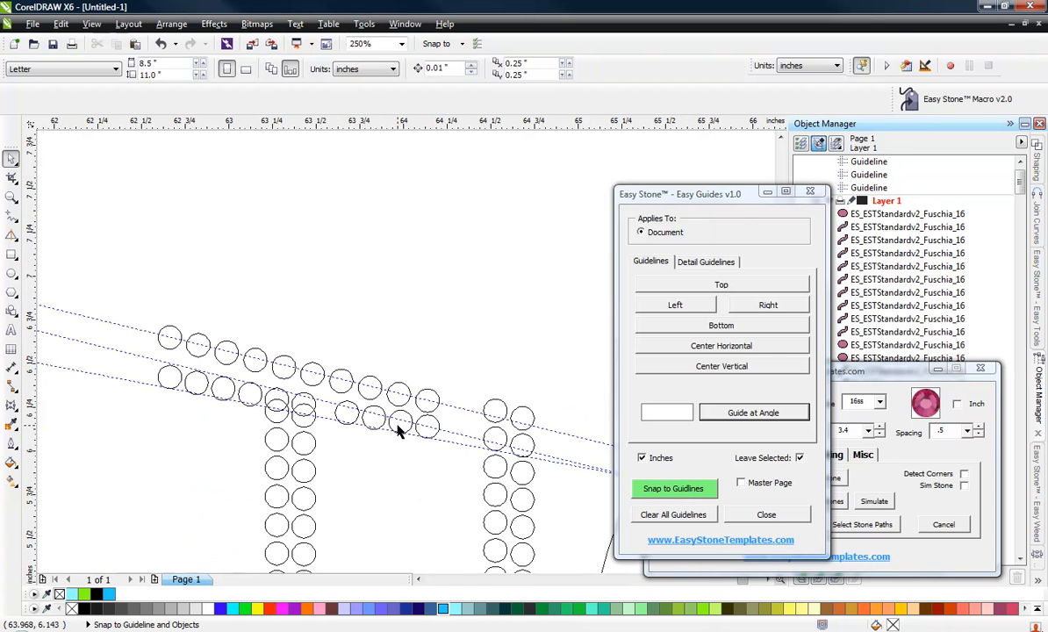
pyautogui.scroll(2, 167, 386)
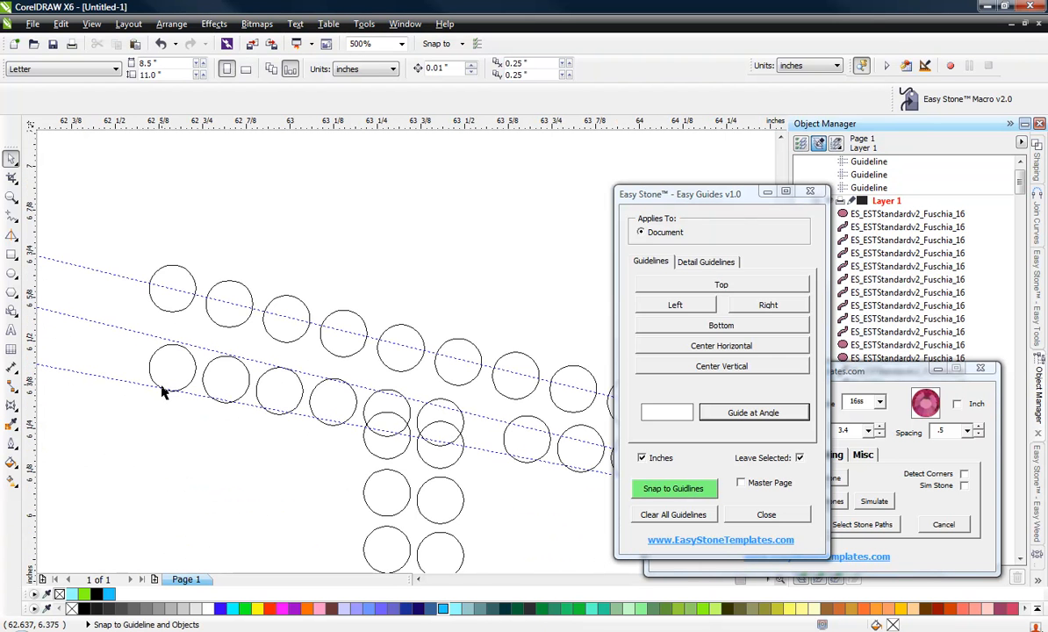
# Delete the lower-row crossbar stones left of the stem and those overlapping the stem's top.
pyautogui.click(157, 370)
pyautogui.press('Delete')
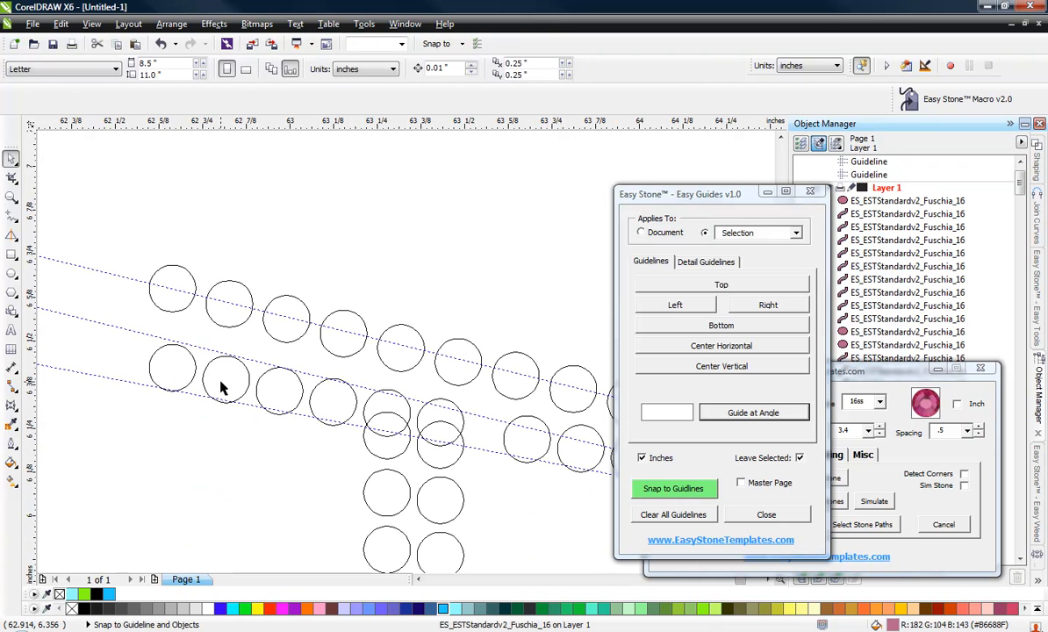
pyautogui.click(221, 383)
pyautogui.press('Delete')
pyautogui.click(161, 378)
pyautogui.press('Delete')
pyautogui.click(292, 400)
pyautogui.press('Delete')
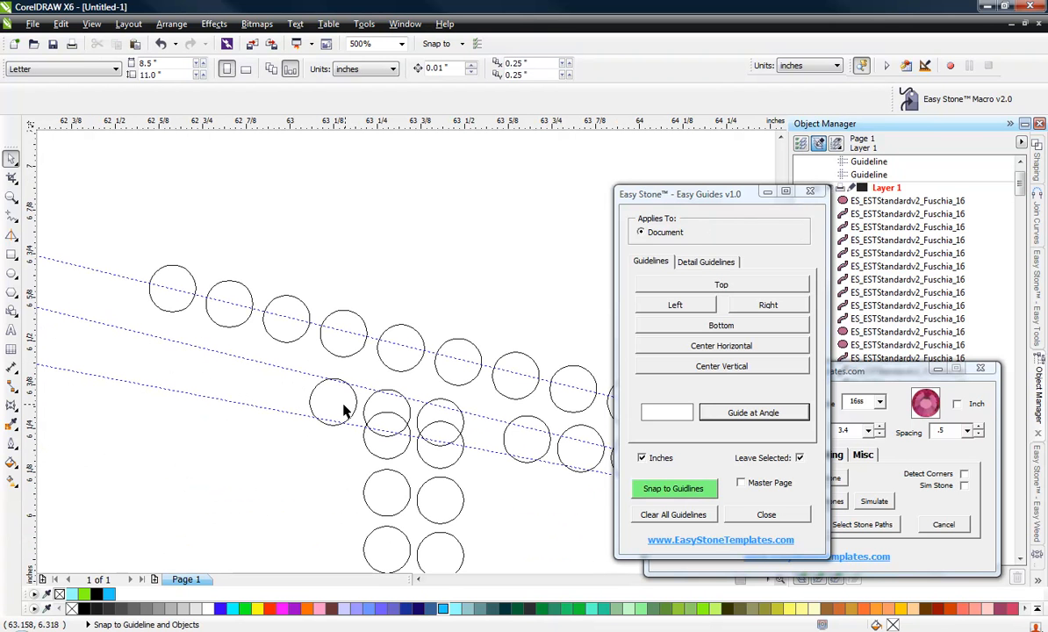
pyautogui.click(350, 411)
pyautogui.press('Delete')
pyautogui.click(394, 408)
pyautogui.press('Delete')
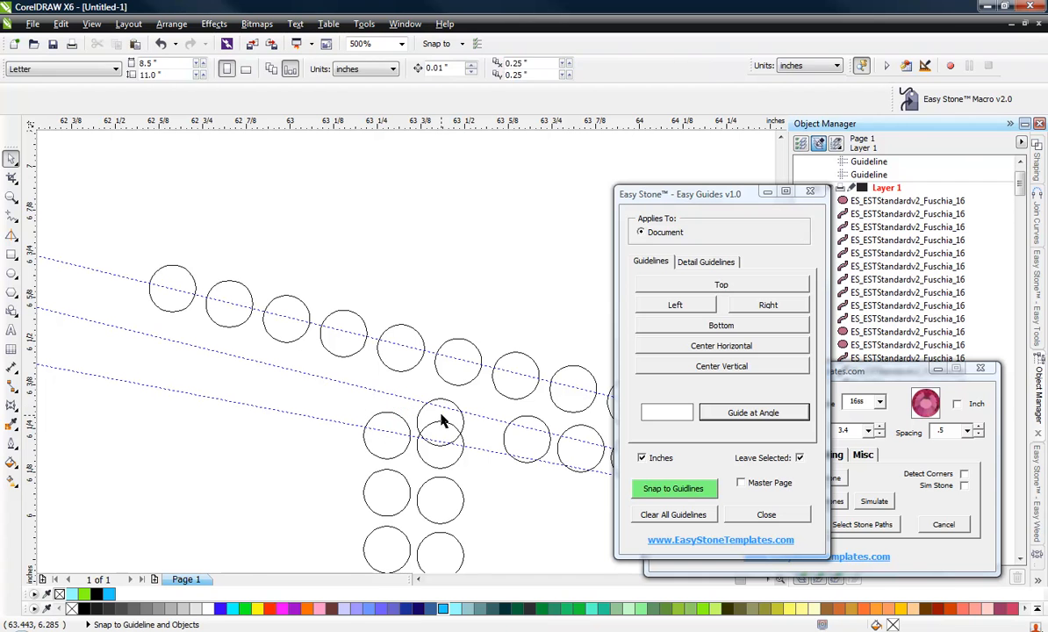
pyautogui.click(443, 416)
pyautogui.press('Delete')
pyautogui.click(512, 431)
pyautogui.press('Delete')
pyautogui.scroll(-1, 426, 395)
pyautogui.scroll(1, 502, 408)
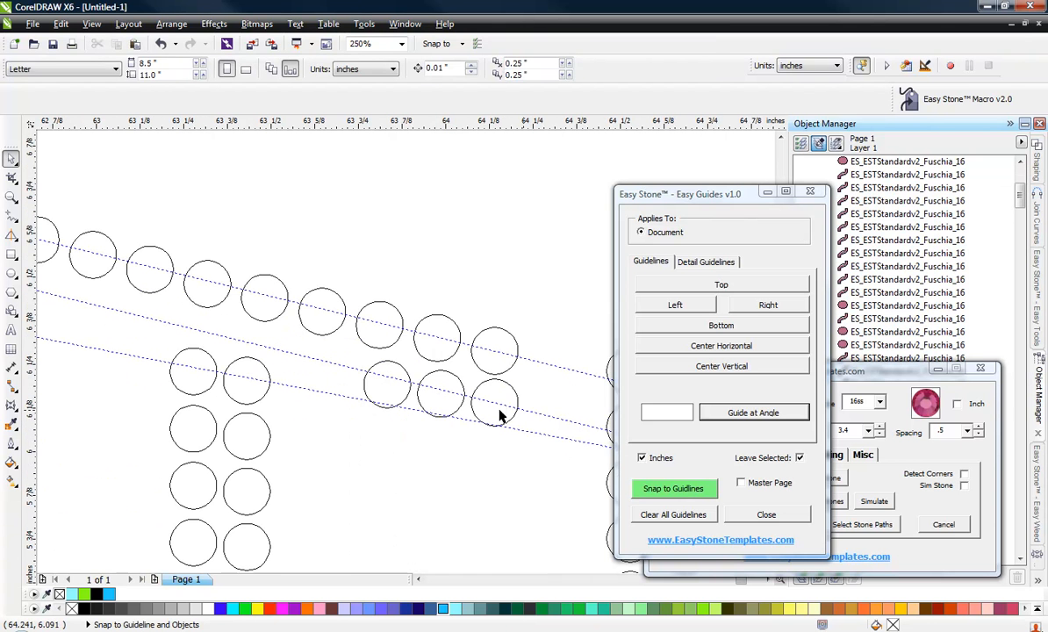
# Delete the two lower-row crossbar stones just right of the stem's top.
pyautogui.click(394, 402)
pyautogui.press('Delete')
pyautogui.click(442, 369)
pyautogui.press('Delete')
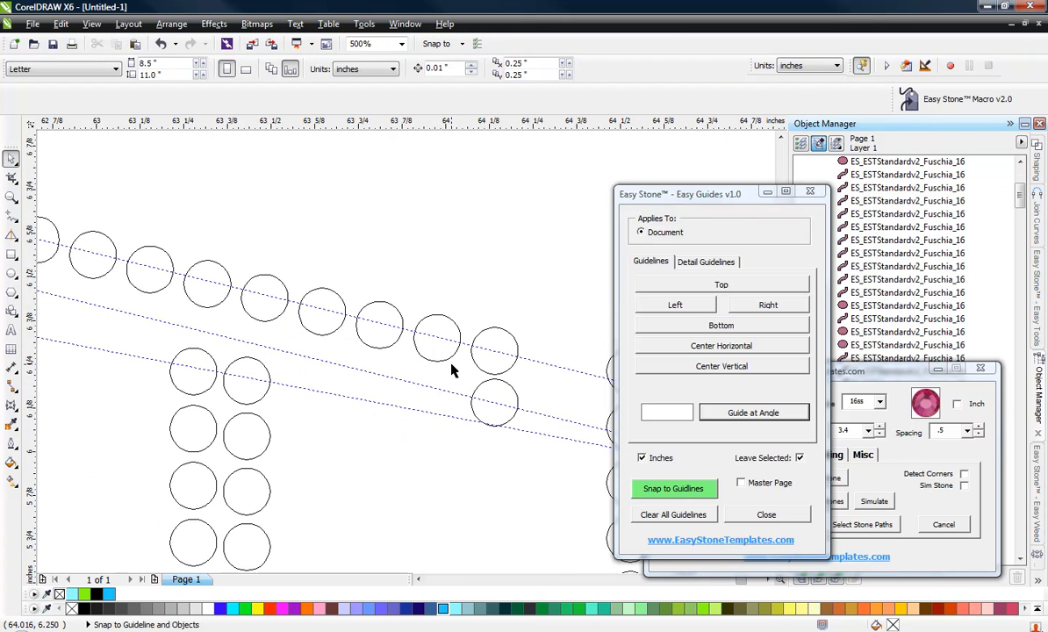
# Select a group of upper-row crossbar stones and move them down onto the lower angled guideline.
pyautogui.scroll(-1, 435, 375)
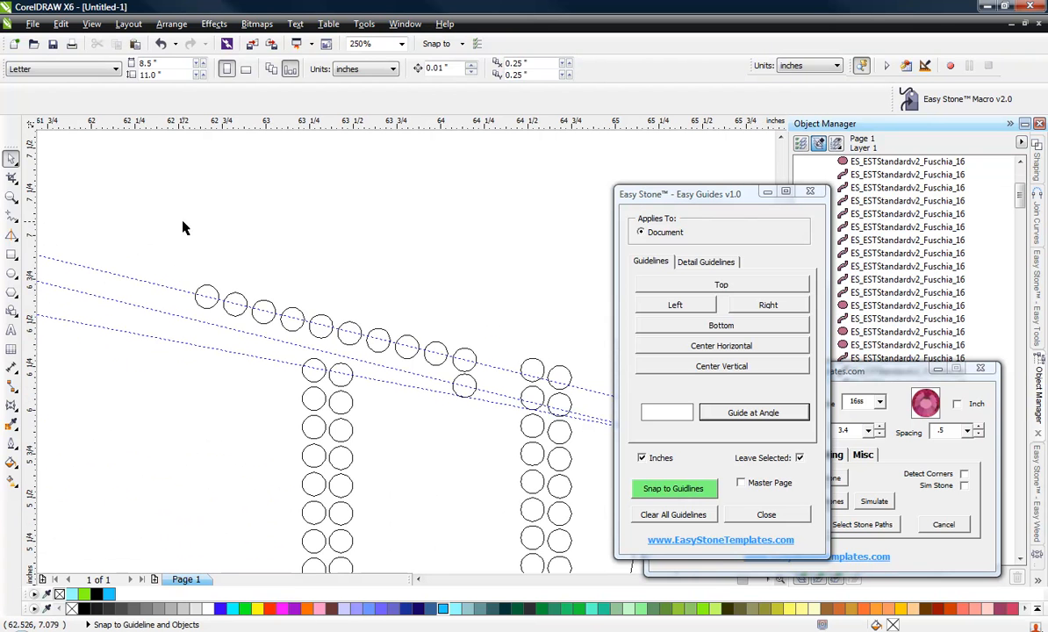
pyautogui.moveTo(182, 228); pyautogui.dragTo(471, 349)
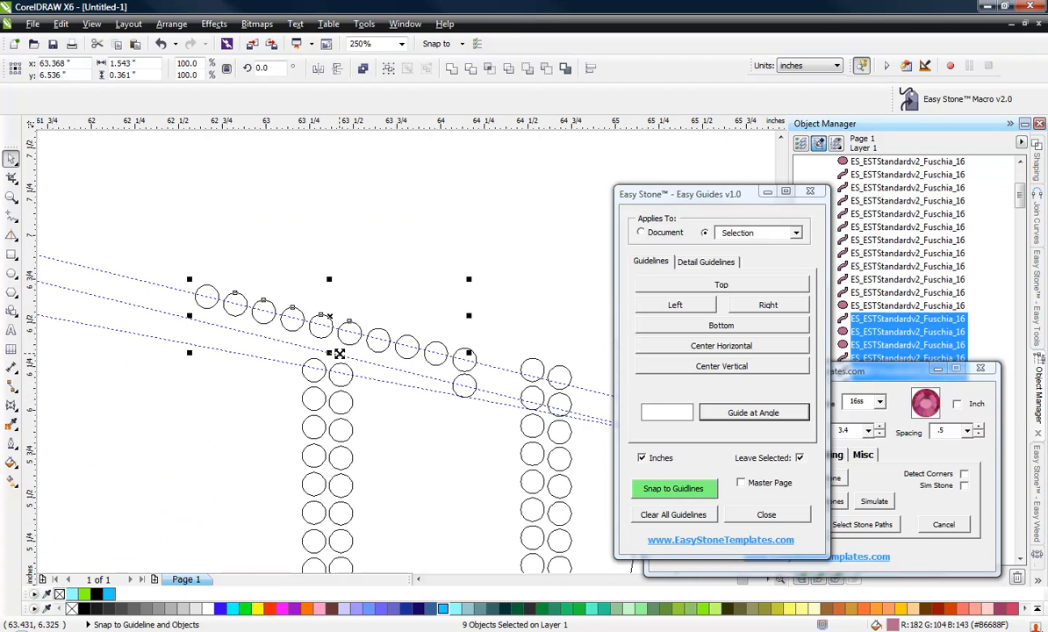
pyautogui.keyDown('shift'); pyautogui.click(463, 360); pyautogui.keyUp('shift')
pyautogui.scroll(1, 460, 360)
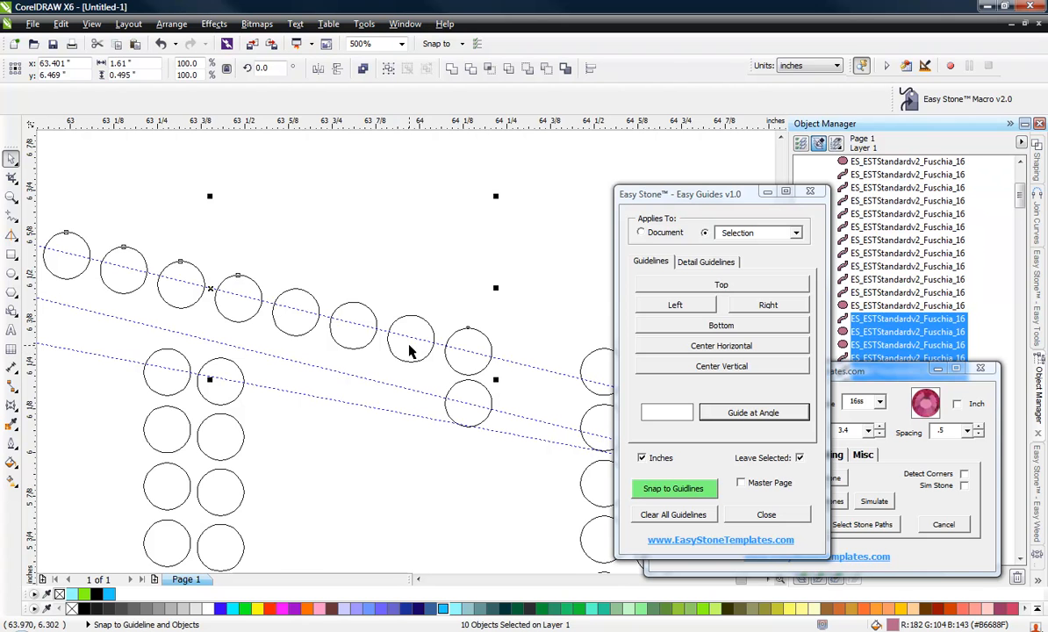
pyautogui.keyDown('shift'); pyautogui.click(341, 338); pyautogui.keyUp('shift')
pyautogui.keyDown('shift'); pyautogui.click(296, 326); pyautogui.keyUp('shift')
pyautogui.scroll(2, 439, 365)
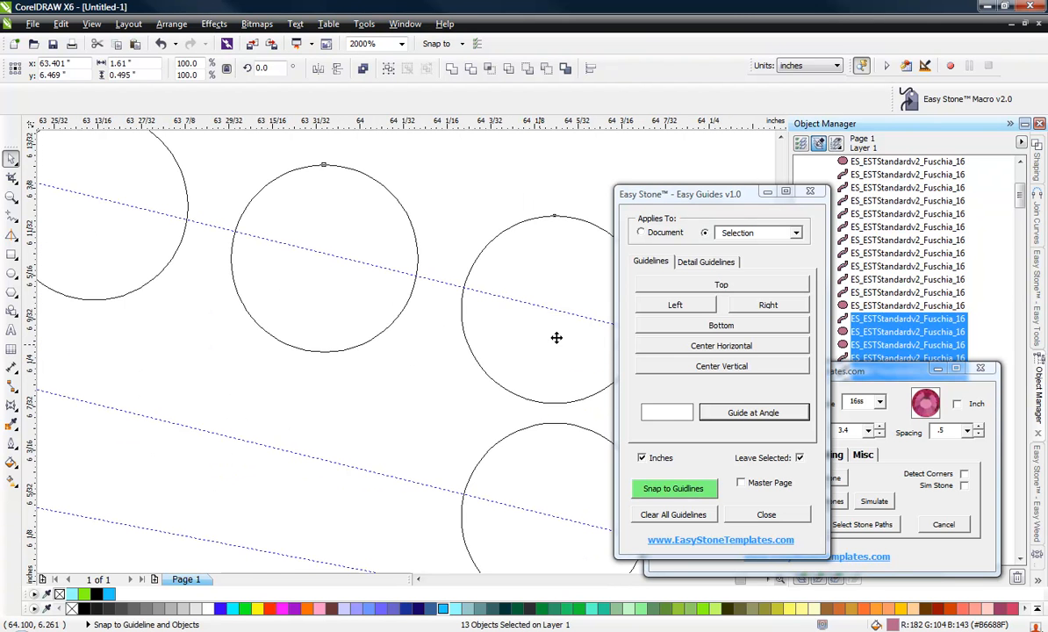
pyautogui.scroll(-2, 493, 302)
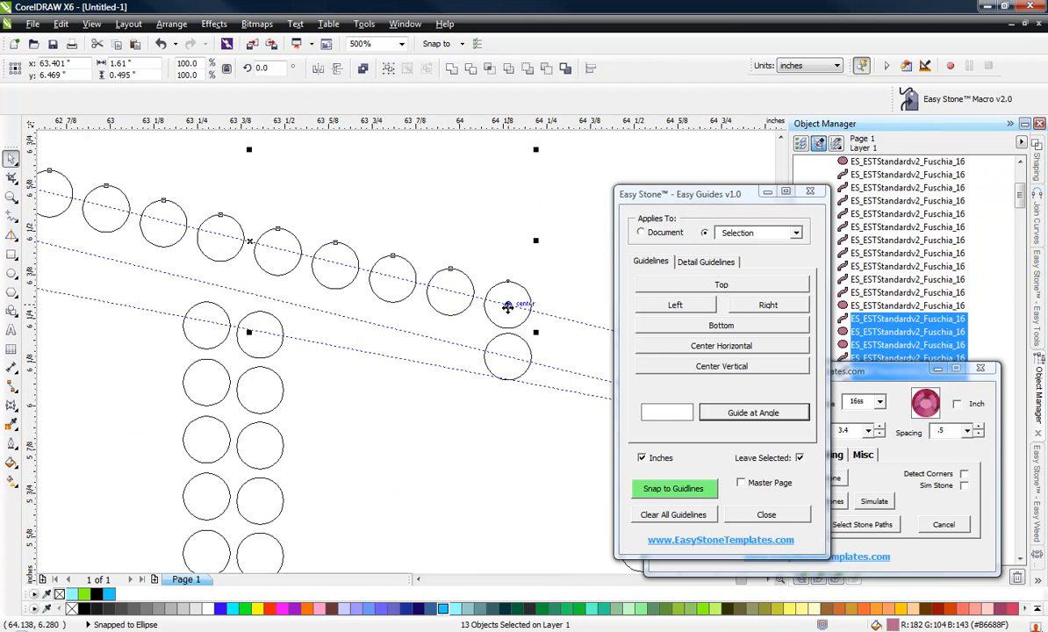
pyautogui.moveTo(507, 306); pyautogui.dragTo(508, 359)
pyautogui.scroll(-2, 396, 417)
pyautogui.click(396, 425)
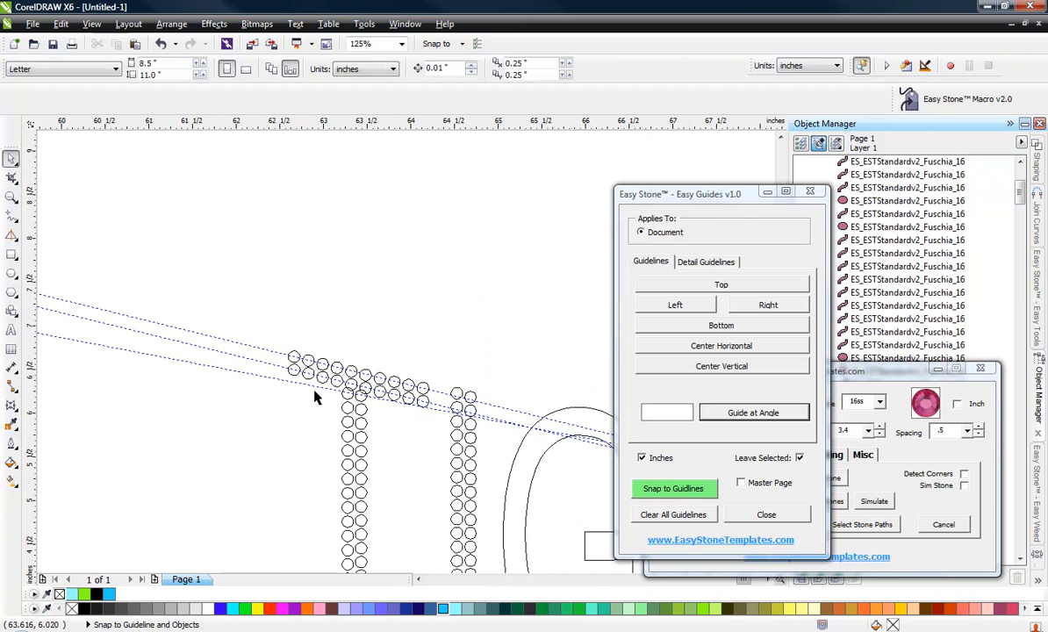
# Select the stones of the T stem's left column and shift them slightly right.
pyautogui.scroll(3, 316, 398)
pyautogui.scroll(-2, 285, 227)
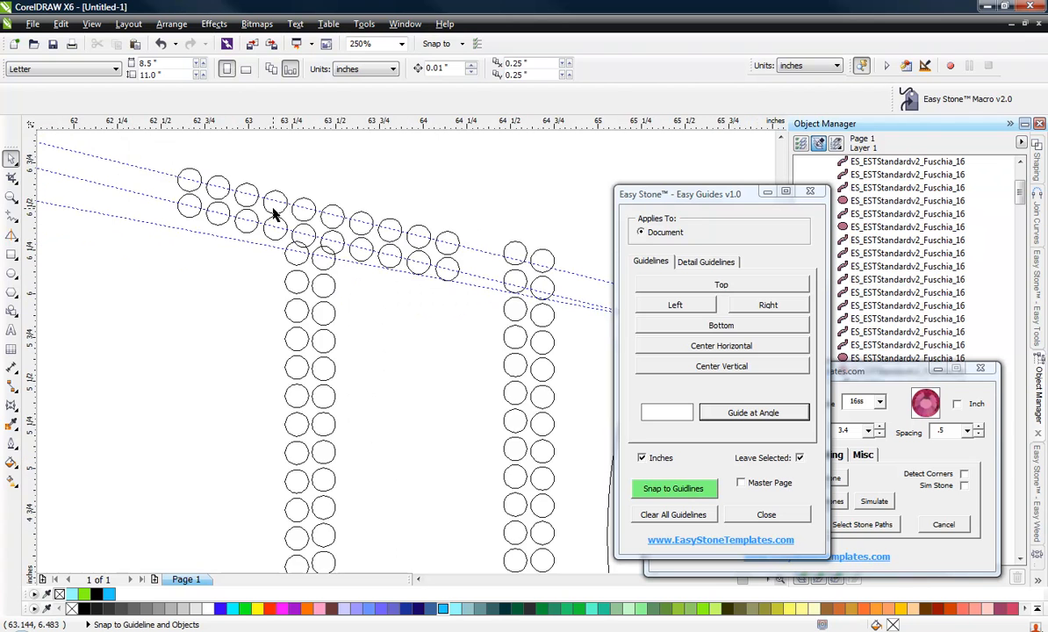
pyautogui.scroll(-1, 273, 212)
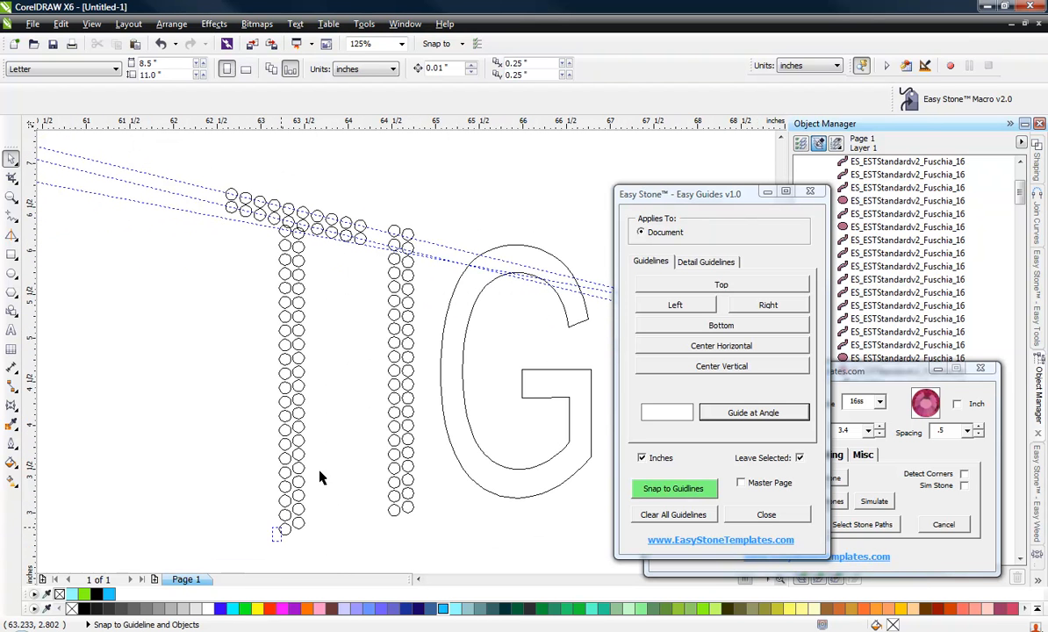
pyautogui.moveTo(320, 477); pyautogui.dragTo(323, 242)
pyautogui.scroll(2, 301, 234)
pyautogui.scroll(1, 355, 223)
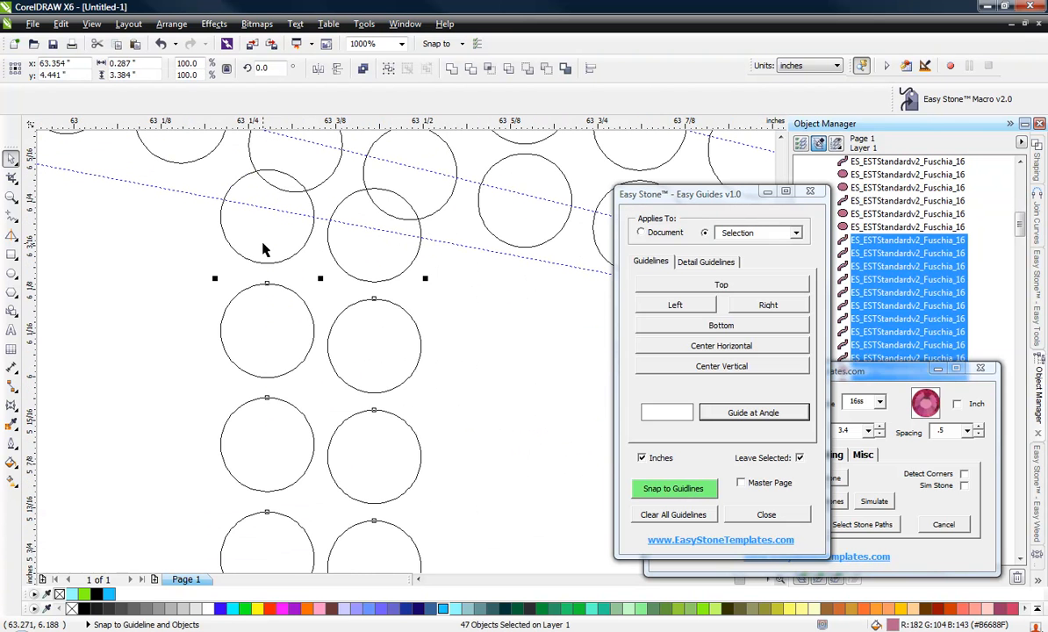
pyautogui.keyDown('shift'); pyautogui.click(264, 244); pyautogui.keyUp('shift')
pyautogui.keyDown('shift'); pyautogui.click(372, 260); pyautogui.keyUp('shift')
pyautogui.moveTo(365, 266); pyautogui.dragTo(388, 264)
# Delete the crossbar stone overlapping the top of the stem's left column.
pyautogui.scroll(-2, 229, 279)
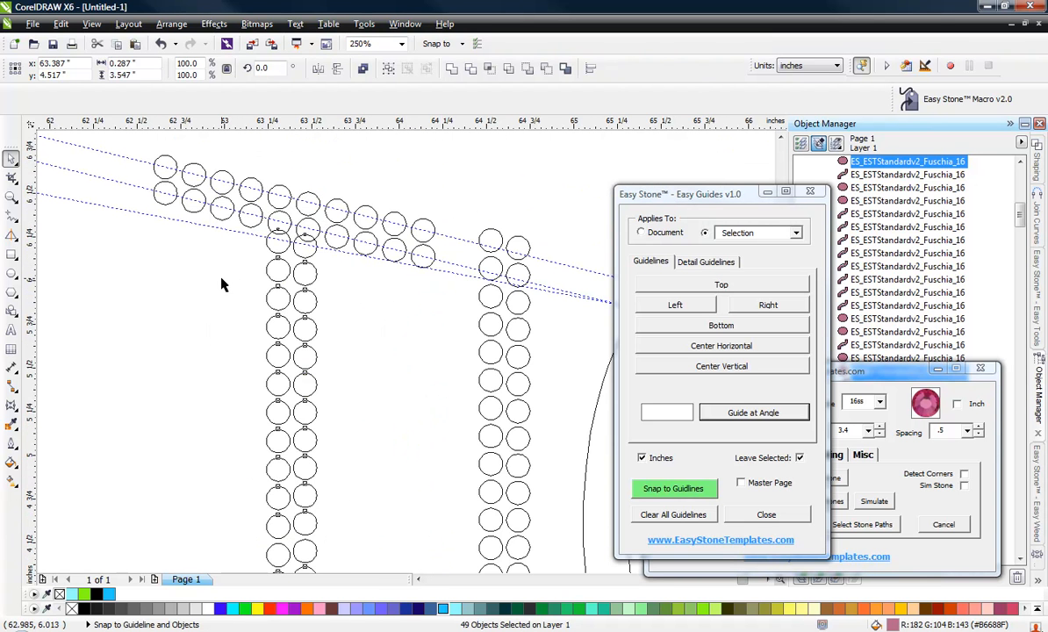
pyautogui.click(260, 262)
pyautogui.scroll(2, 262, 235)
pyautogui.click(321, 265)
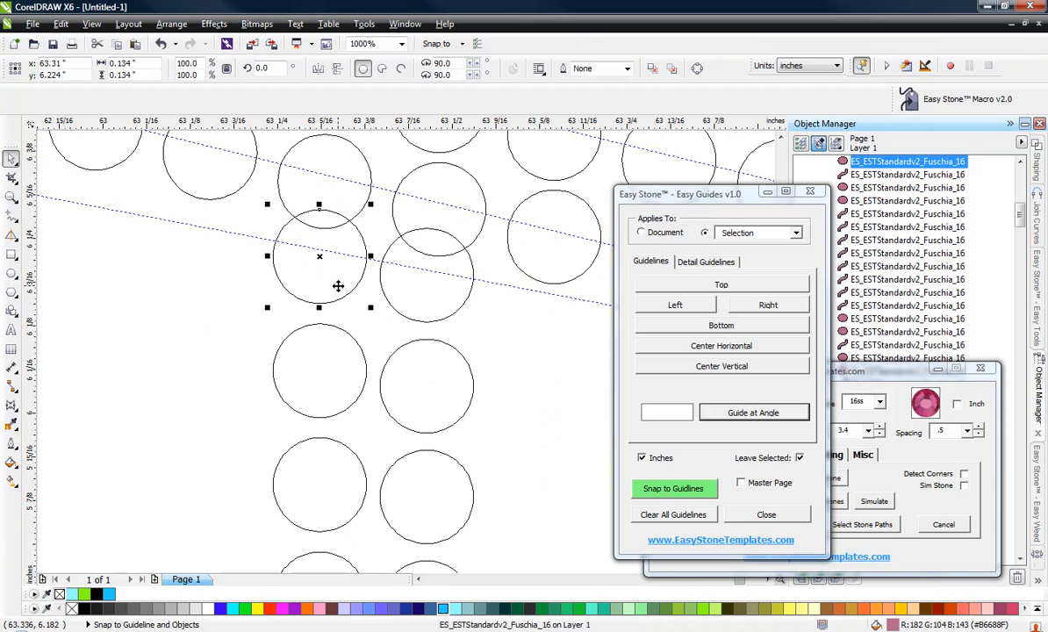
pyautogui.press('Delete')
# Select the stem's left-column stones and inspect where they meet the crossbar.
pyautogui.scroll(-2, 300, 239)
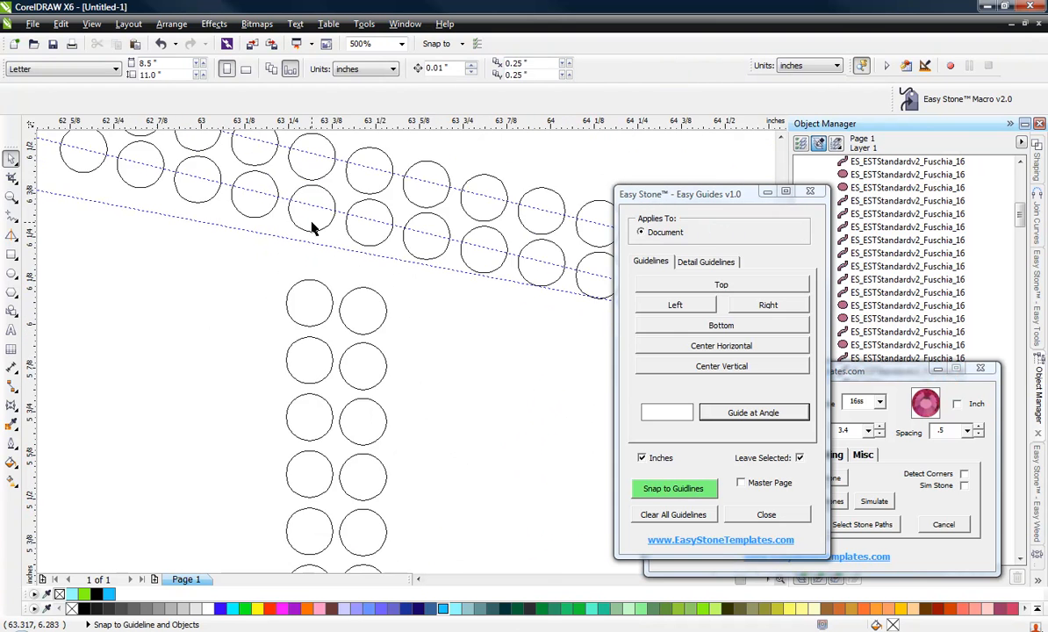
pyautogui.click(303, 216)
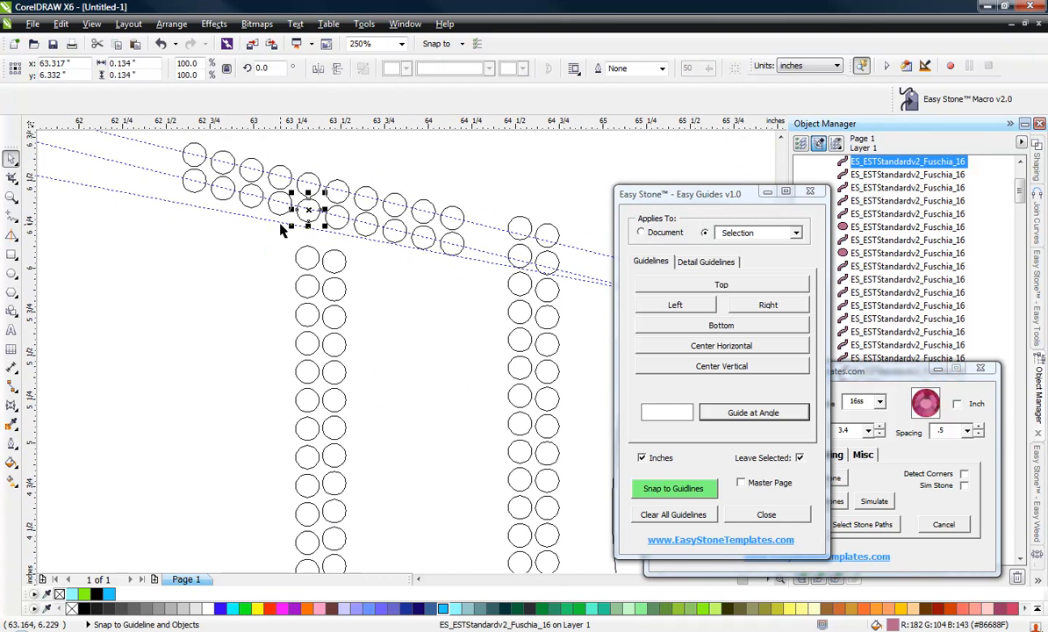
pyautogui.scroll(-1, 283, 229)
pyautogui.moveTo(267, 229); pyautogui.dragTo(297, 531)
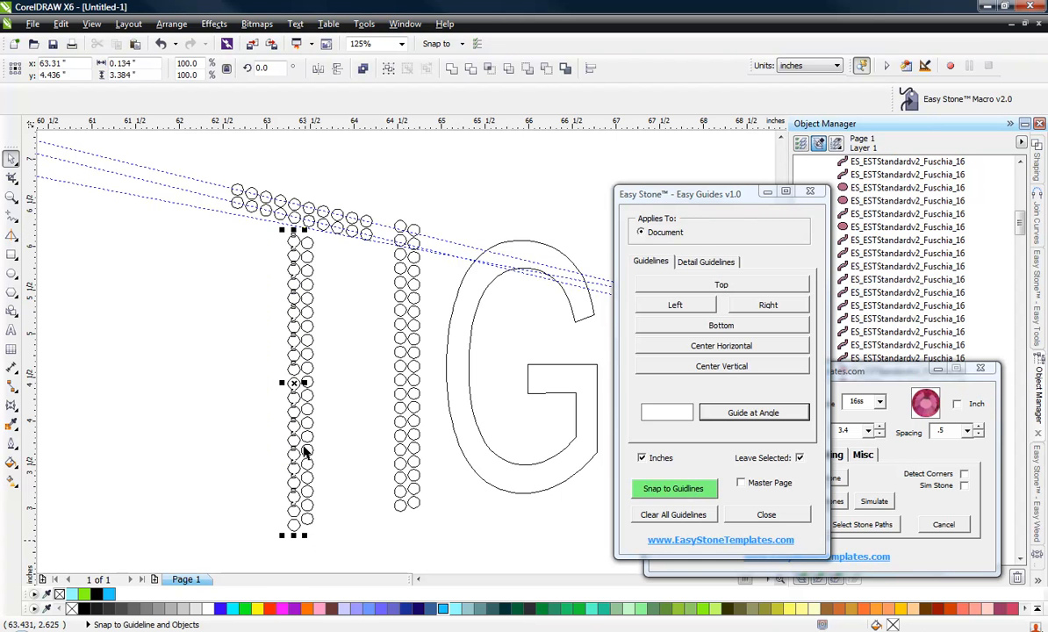
pyautogui.scroll(3, 295, 216)
pyautogui.scroll(1, 294, 220)
pyautogui.keyDown('shift'); pyautogui.click(325, 295); pyautogui.keyUp('shift')
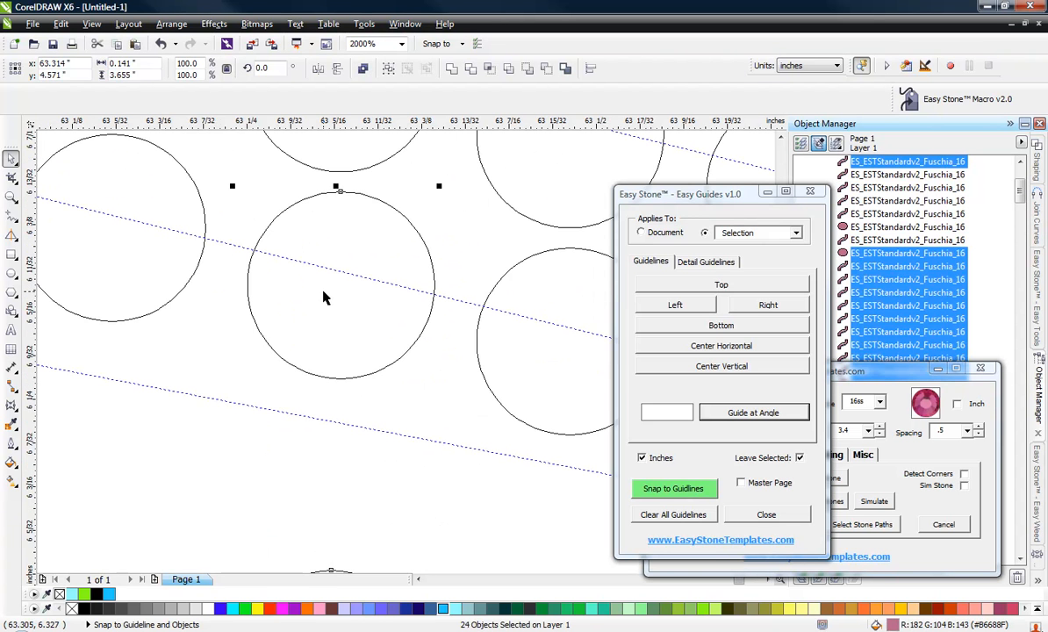
pyautogui.scroll(-2, 270, 230)
pyautogui.scroll(-3, 257, 274)
pyautogui.click(241, 316)
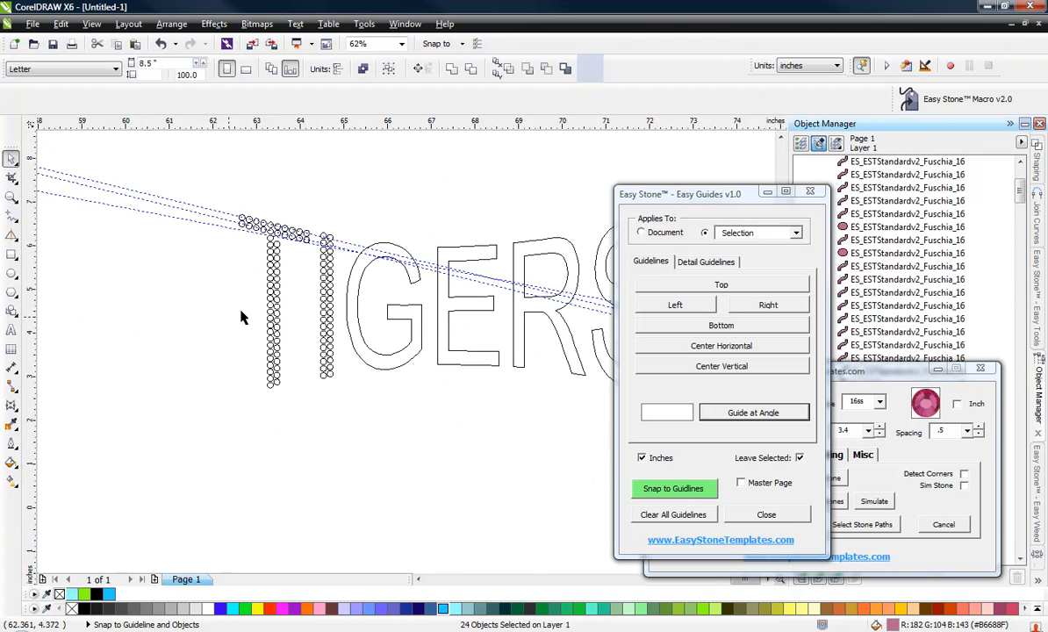
pyautogui.scroll(1, 283, 258)
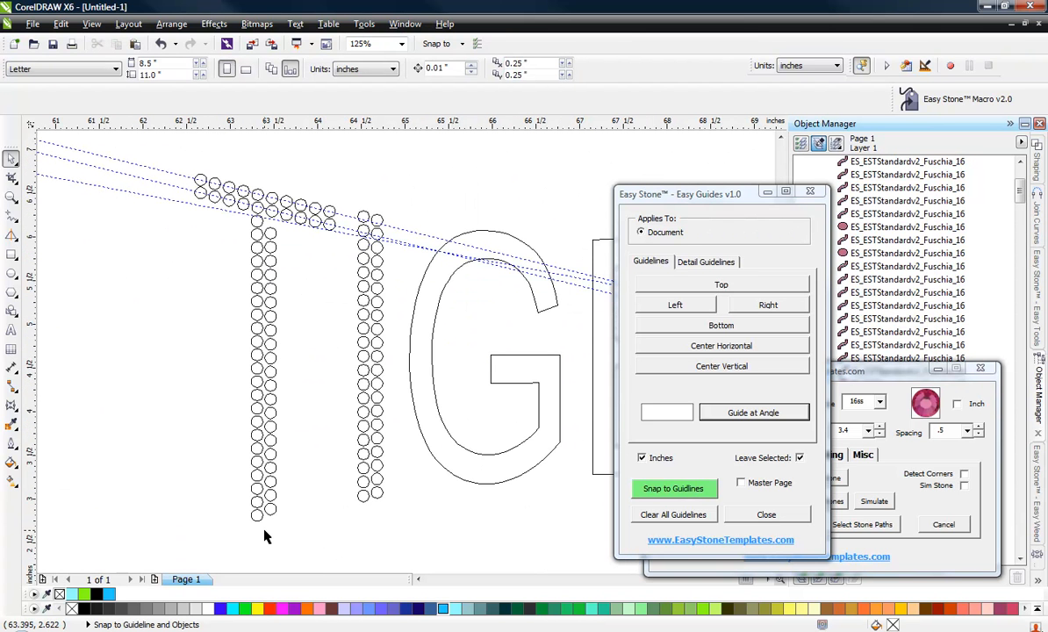
pyautogui.moveTo(253, 530); pyautogui.dragTo(284, 199)
pyautogui.click(213, 282)
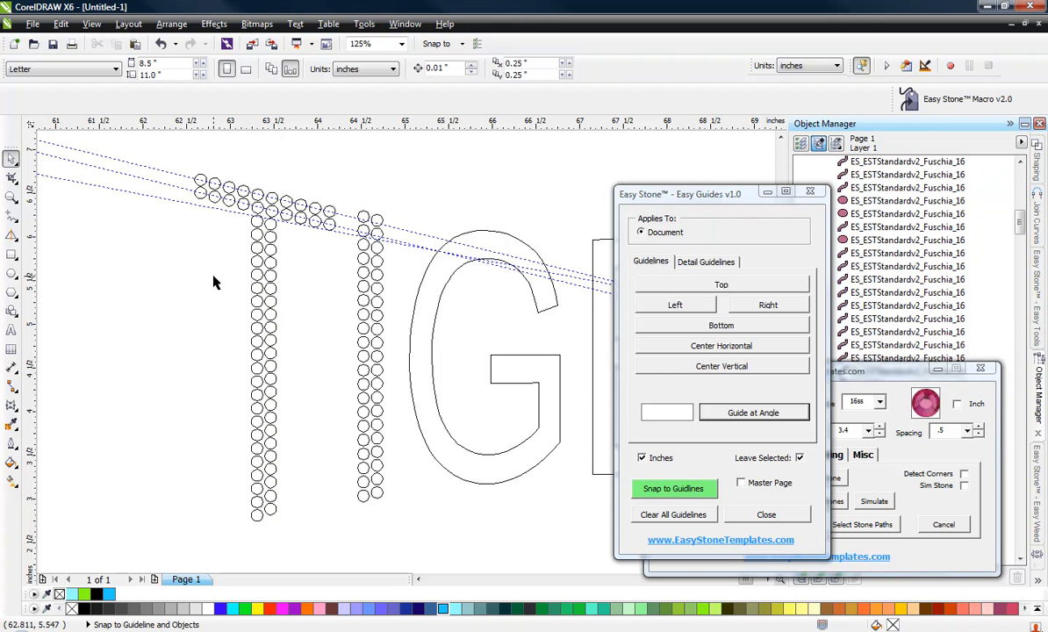
# Clear all guidelines and close the Easy Guides dialog.
pyautogui.click(681, 515)
pyautogui.scroll(5, 228, 293)
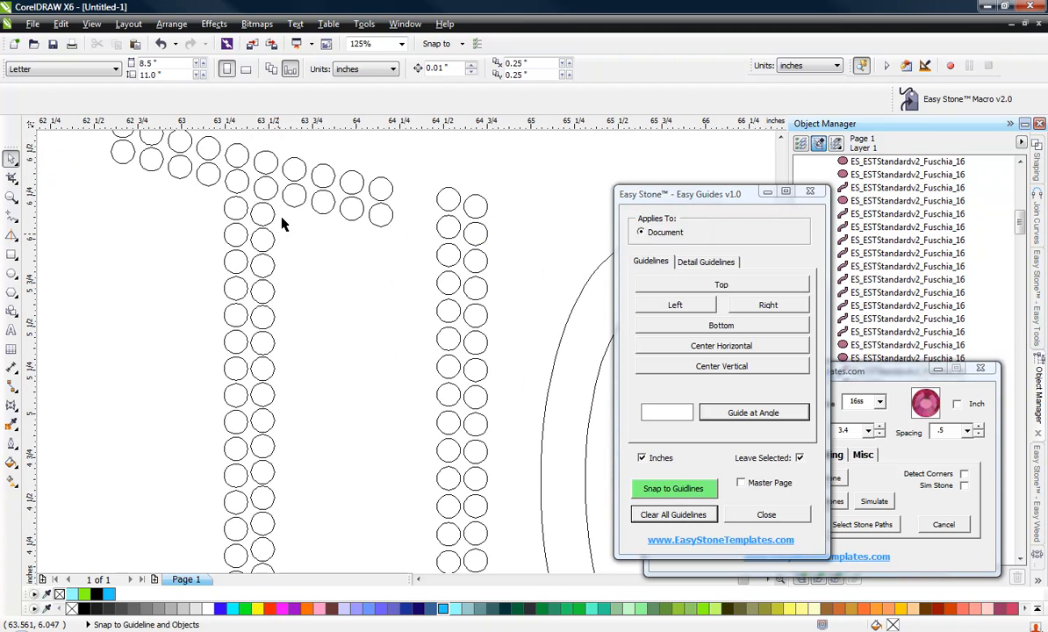
pyautogui.scroll(-2, 326, 339)
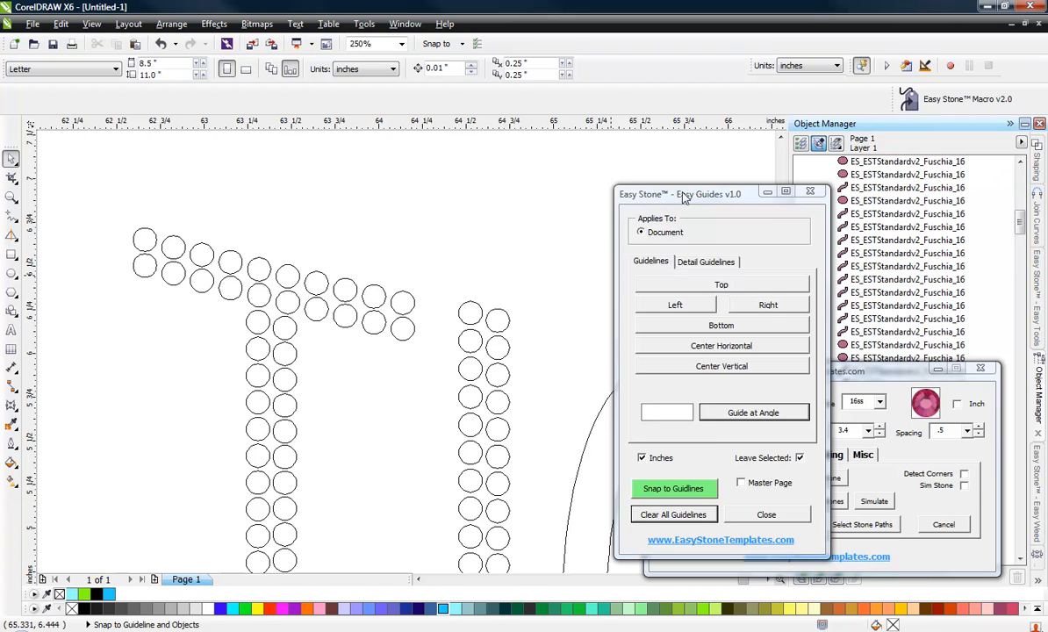
pyautogui.click(811, 192)
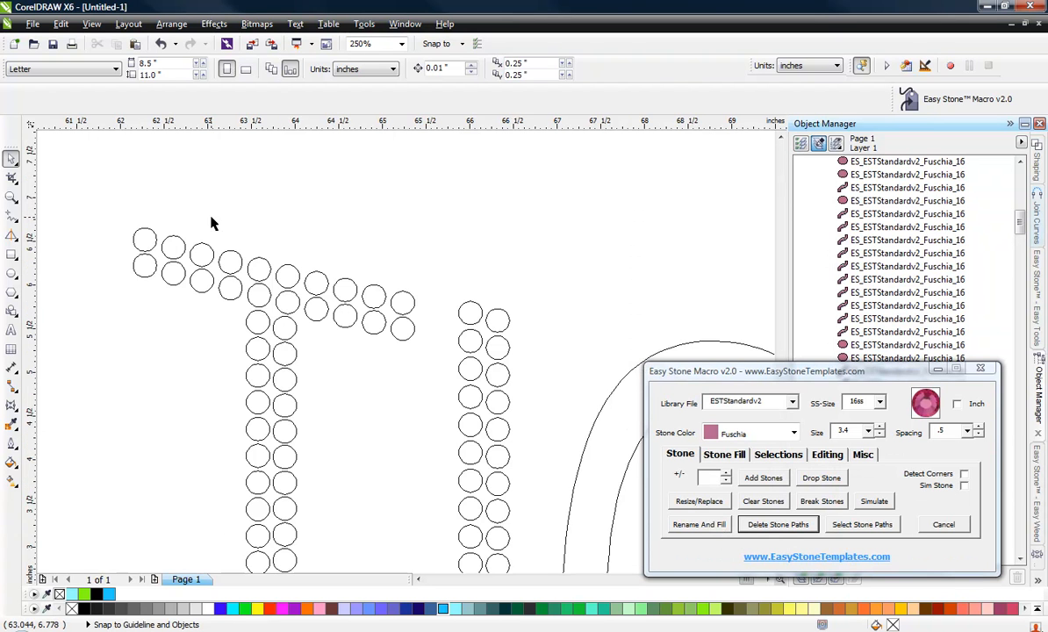
# Delete two extra nodes on the left edge of the E outline.
pyautogui.scroll(-1, 215, 223)
pyautogui.scroll(-1, 226, 226)
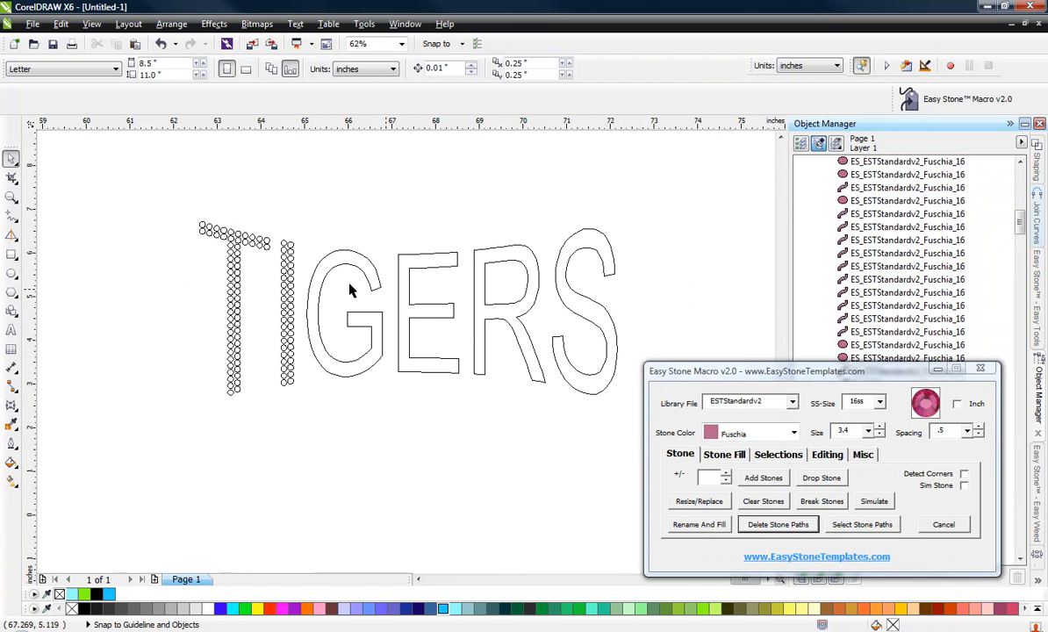
pyautogui.scroll(1, 289, 290)
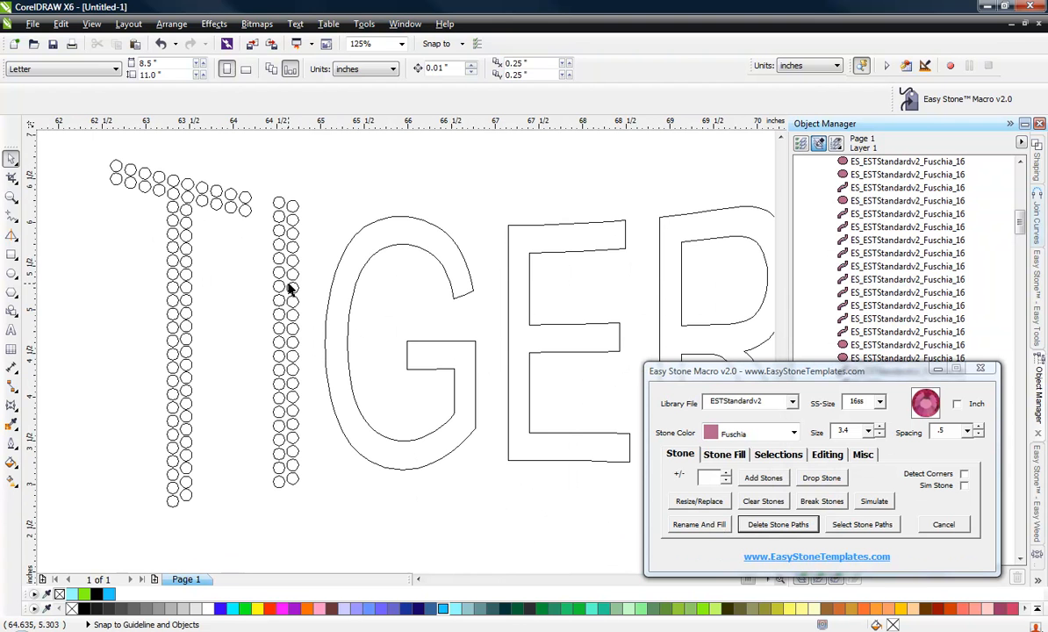
pyautogui.click(527, 312)
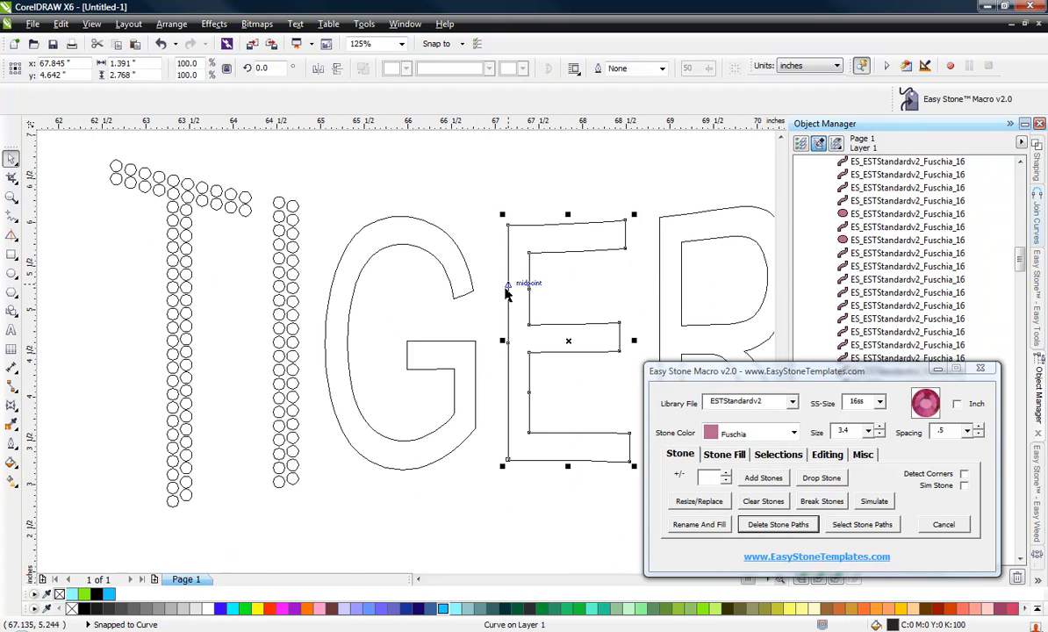
pyautogui.scroll(-1, 513, 298)
pyautogui.scroll(1, 545, 304)
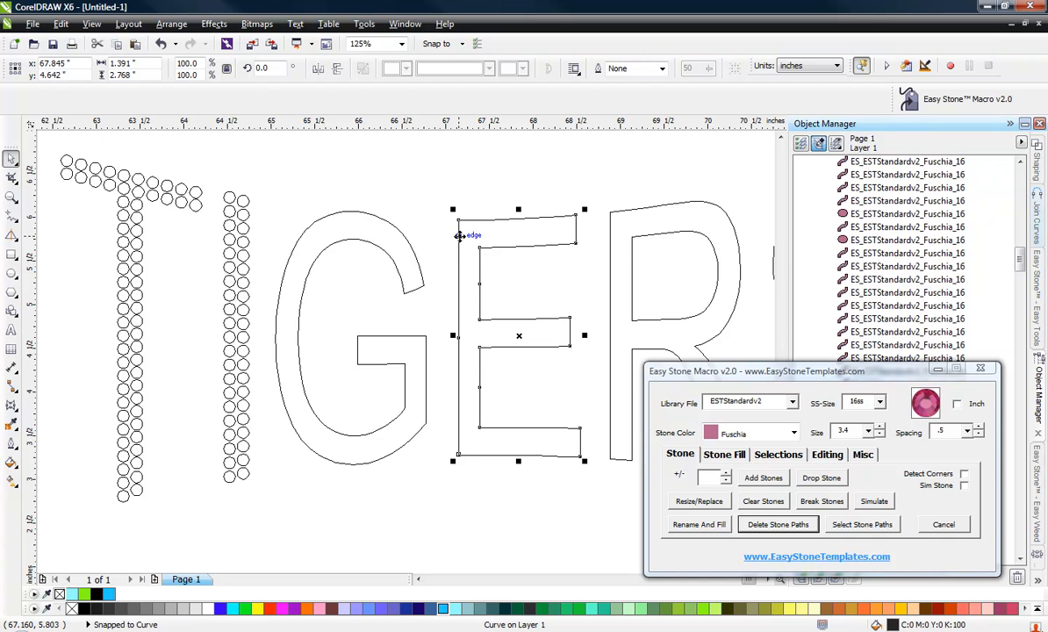
pyautogui.press('F10')
pyautogui.moveTo(437, 195); pyautogui.dragTo(455, 303)
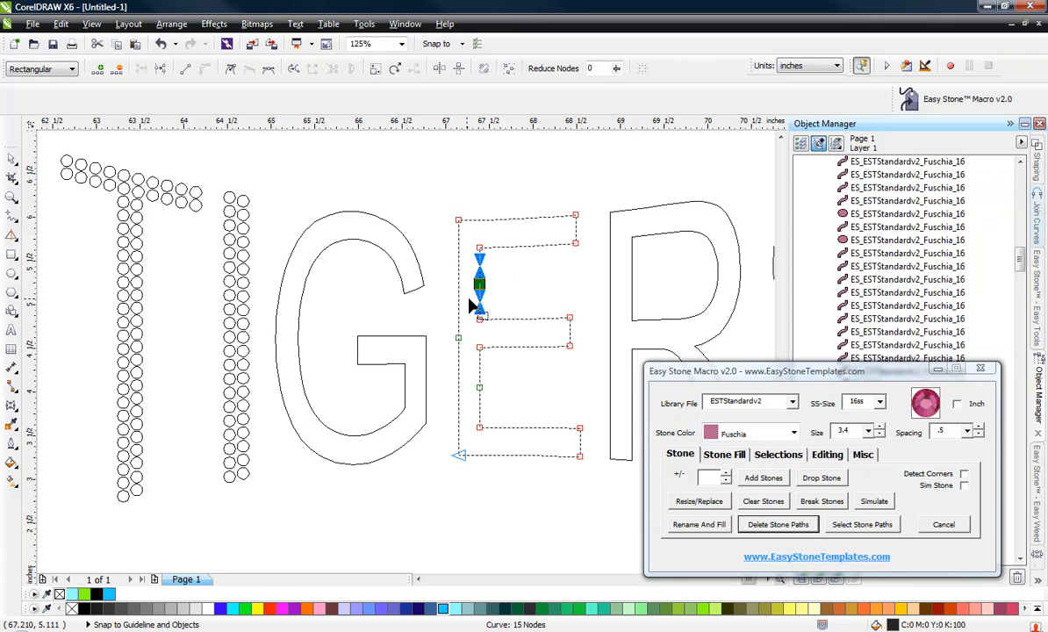
pyautogui.press('Delete')
pyautogui.moveTo(482, 387); pyautogui.dragTo(453, 397)
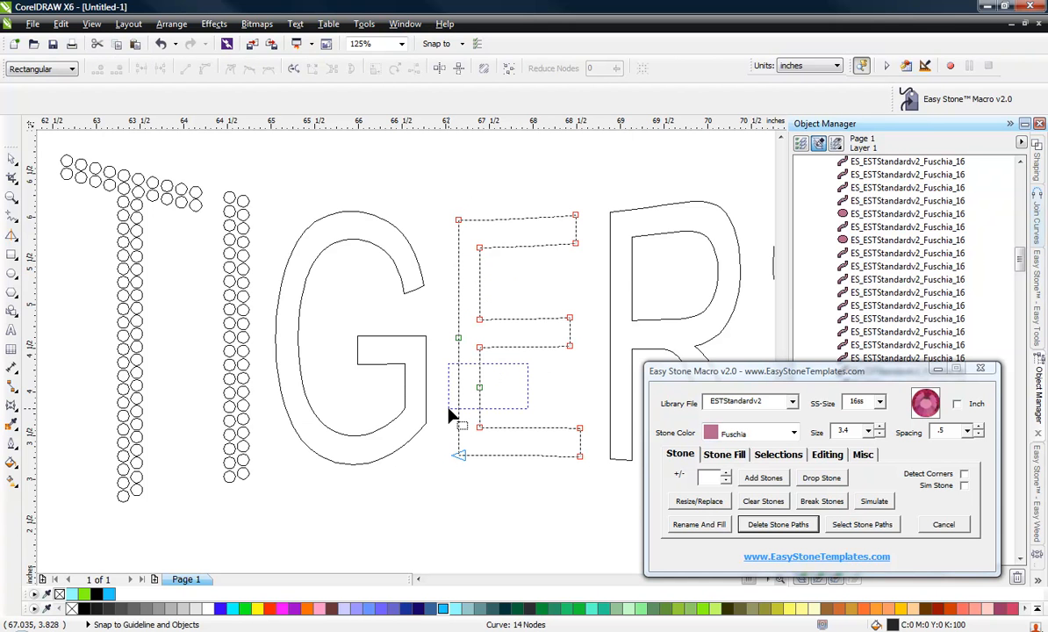
pyautogui.press('Delete')
# Select all nodes of the E outline and break the path apart at the nodes.
pyautogui.moveTo(424, 166); pyautogui.dragTo(615, 513)
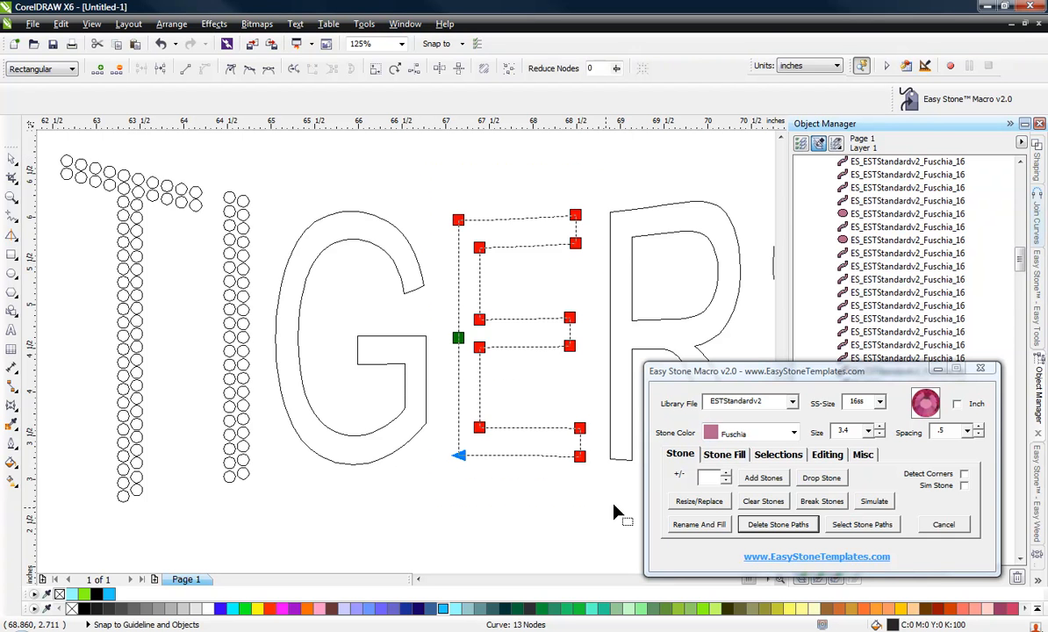
pyautogui.click(825, 455)
pyautogui.click(760, 477)
pyautogui.click(691, 459)
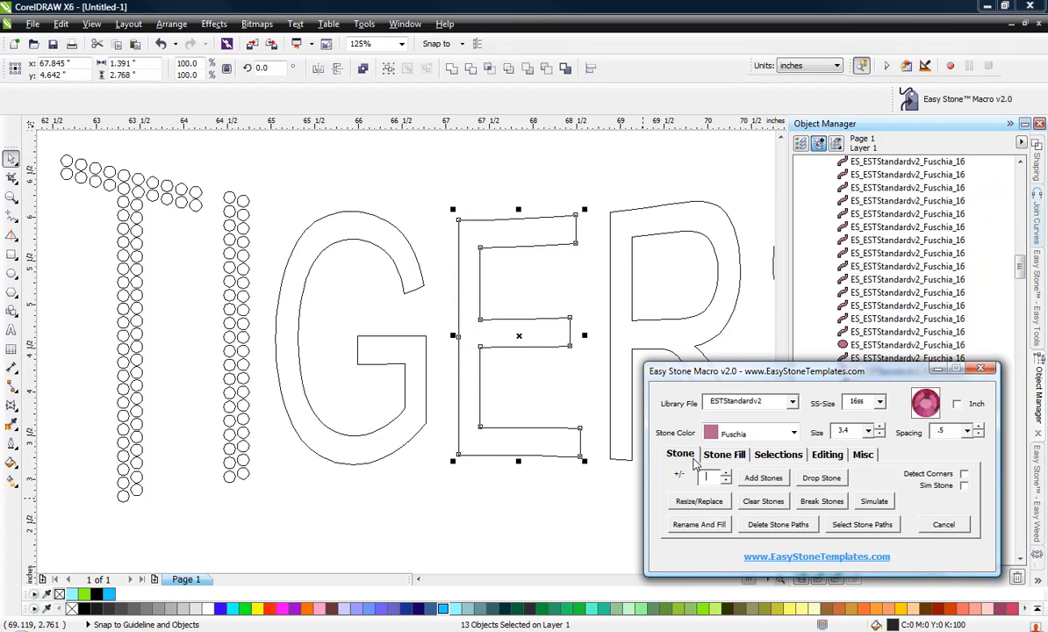
# Add stones along the E's broken segments and delete the underlying stone paths.
pyautogui.click(755, 482)
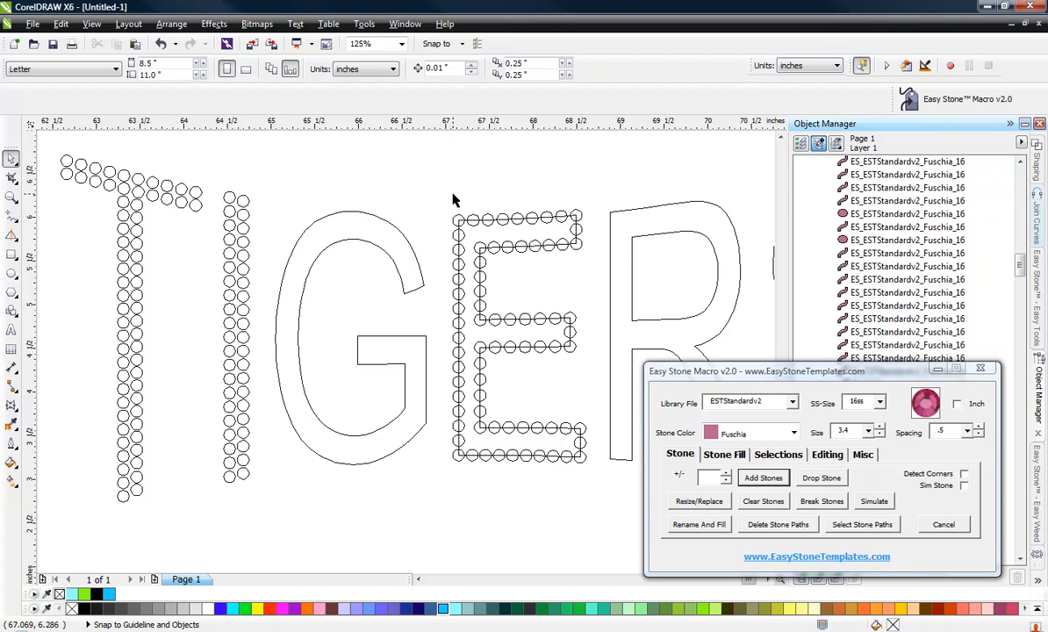
pyautogui.moveTo(446, 178); pyautogui.dragTo(614, 448)
pyautogui.click(778, 525)
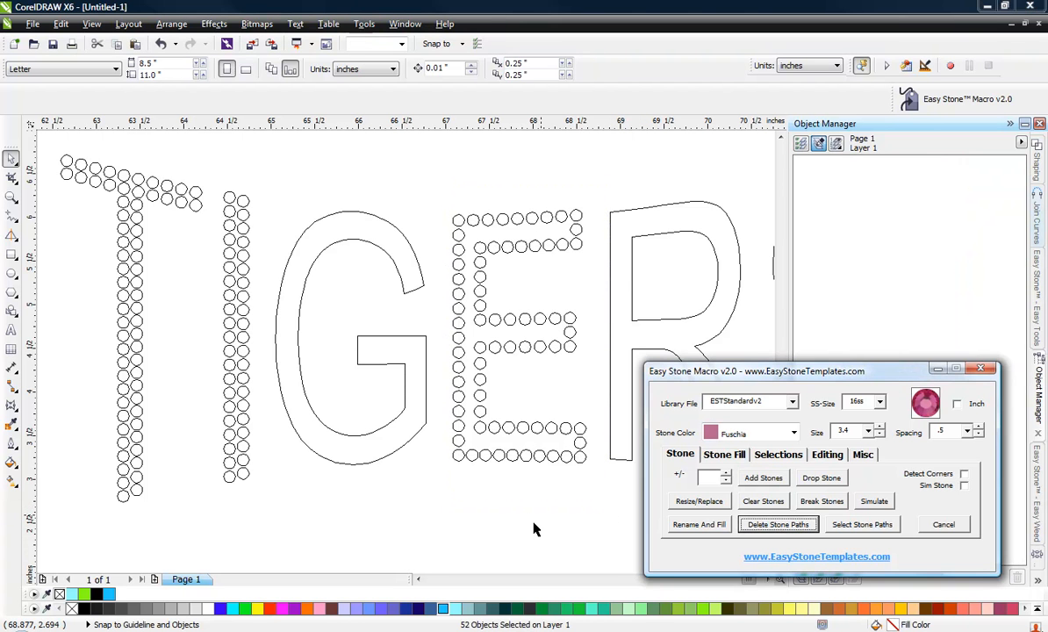
# Select the E's stones, run Check Spacing, and confirm deleting the overlapping stones.
pyautogui.moveTo(439, 173); pyautogui.dragTo(604, 493)
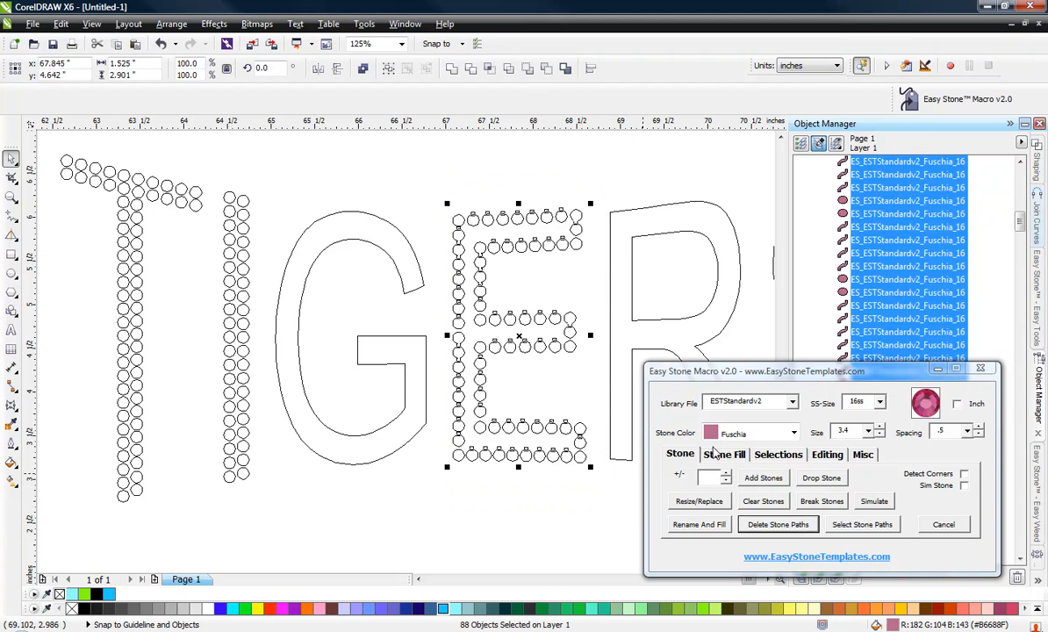
pyautogui.click(827, 454)
pyautogui.click(871, 503)
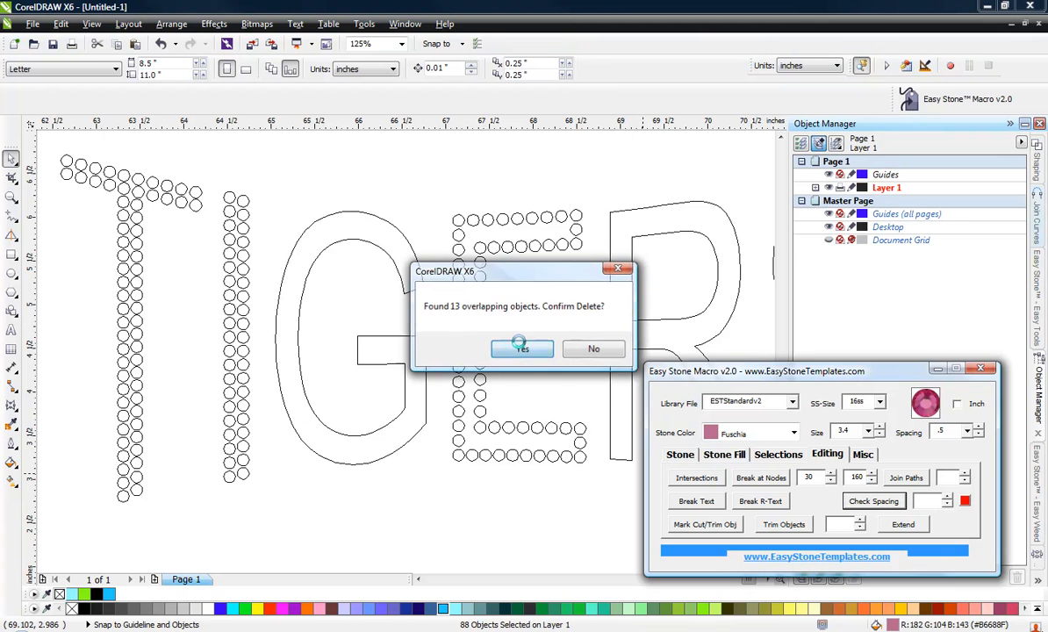
pyautogui.click(527, 346)
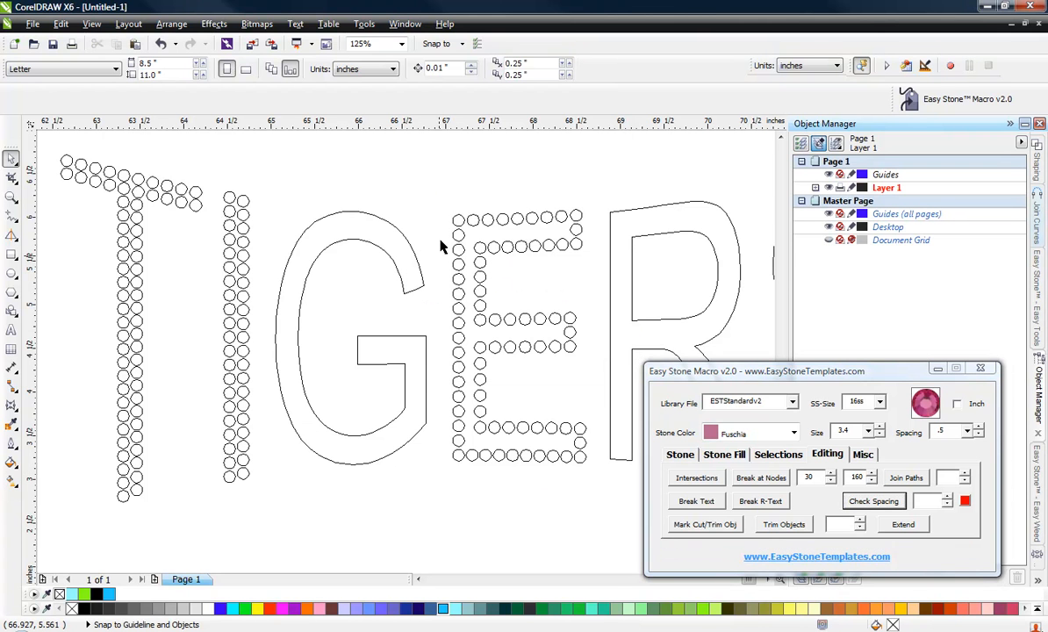
# Duplicate the E's left column of stones slightly to the right to make a double-row stem.
pyautogui.moveTo(436, 192); pyautogui.dragTo(468, 485)
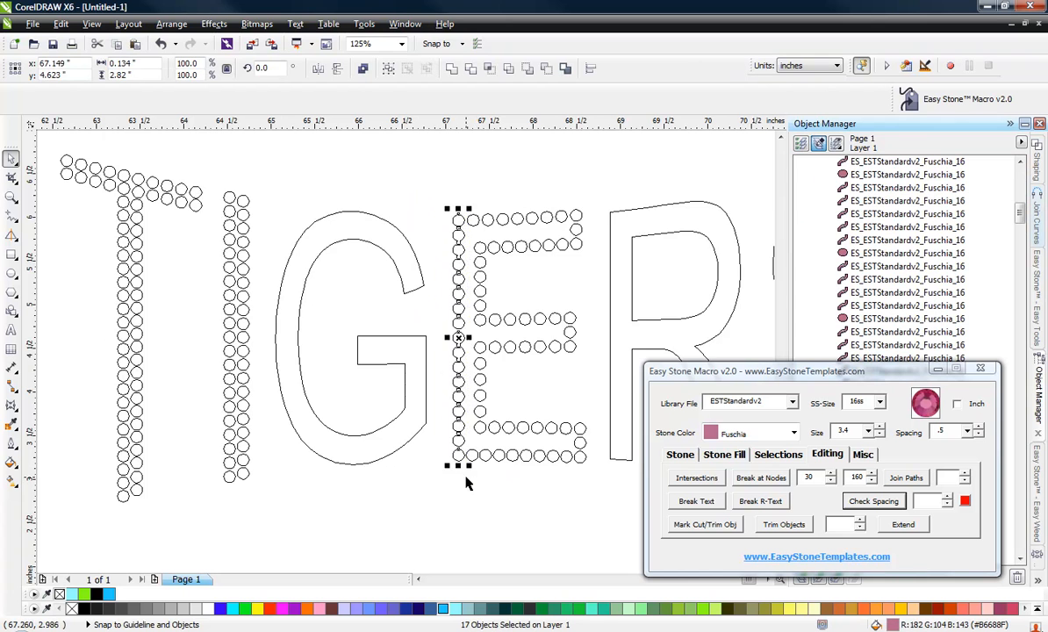
pyautogui.scroll(4, 467, 481)
pyautogui.moveTo(437, 383); pyautogui.dragTo(488, 387)
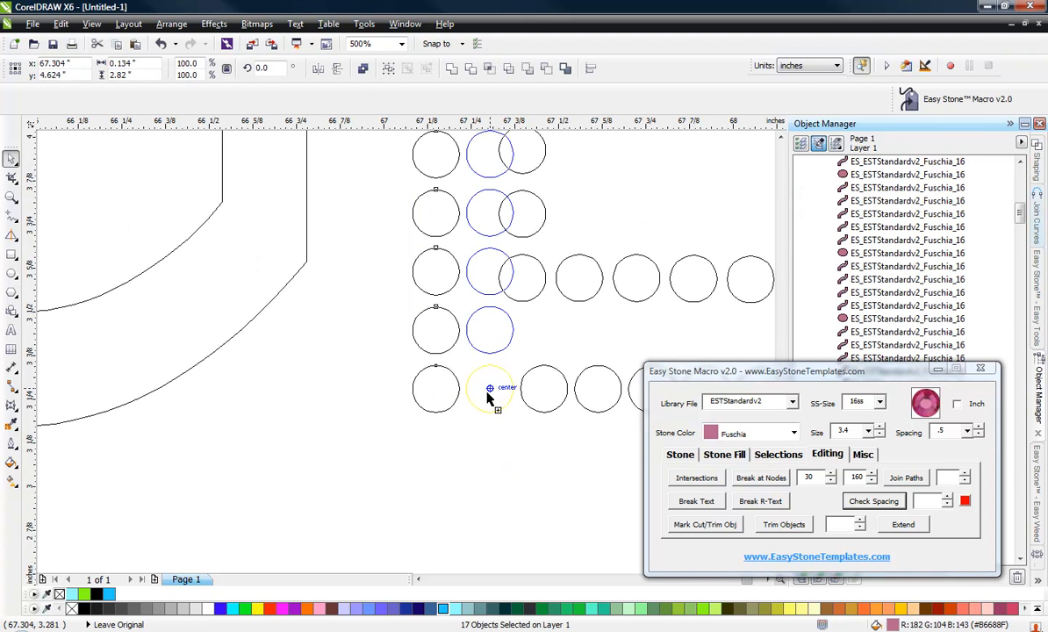
# Select and delete the leftover inner-edge stones overlapping the E's new second stem column.
pyautogui.scroll(-4, 489, 451)
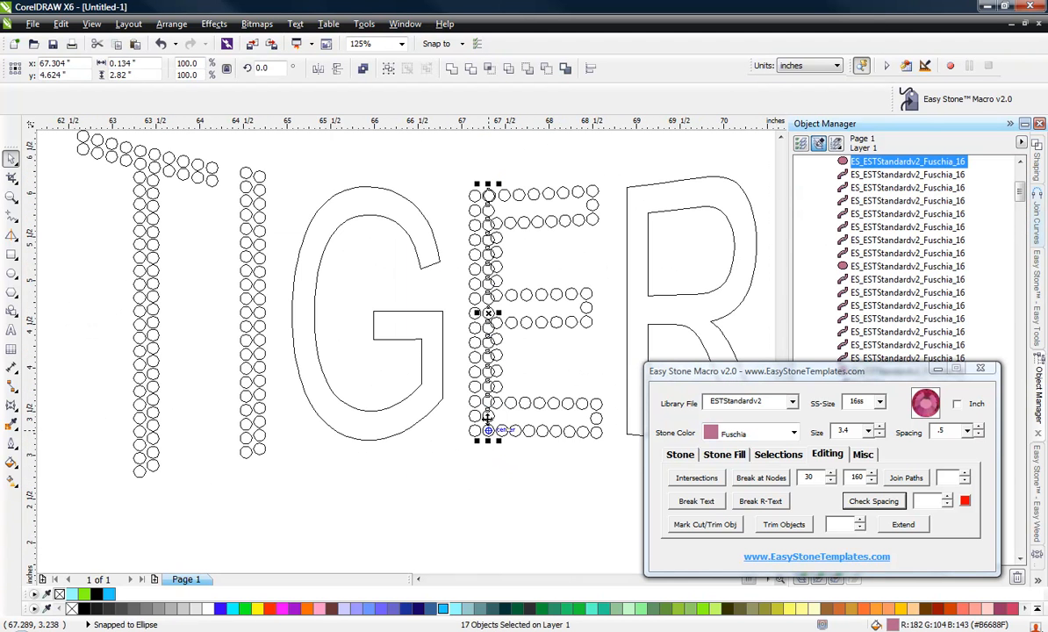
pyautogui.click(514, 382)
pyautogui.scroll(2, 499, 406)
pyautogui.scroll(4, 498, 406)
pyautogui.click(527, 404)
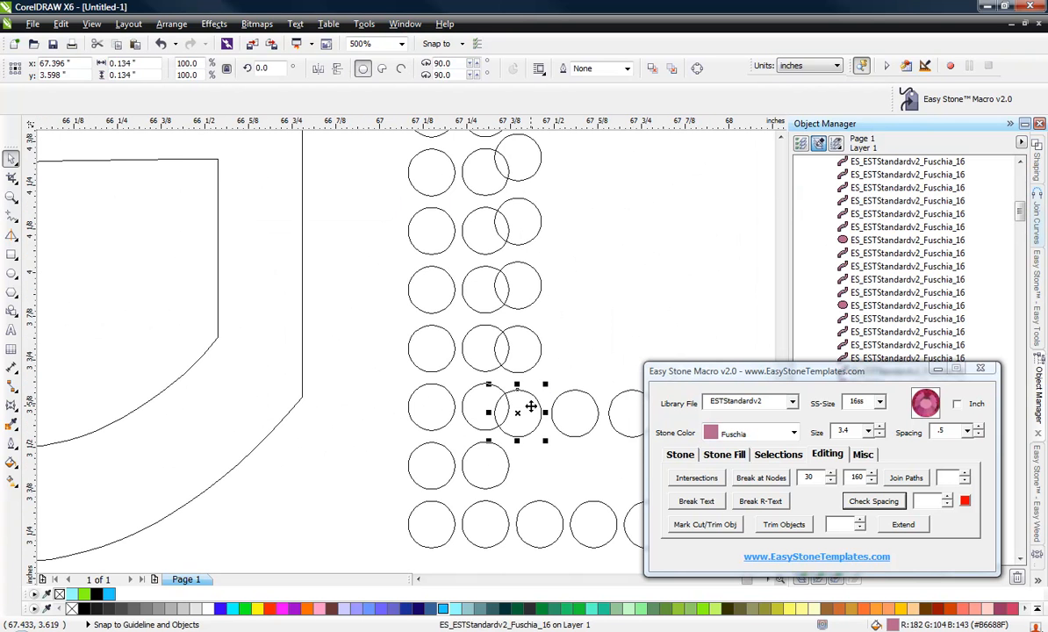
pyautogui.press('Escape')
pyautogui.scroll(-4, 525, 399)
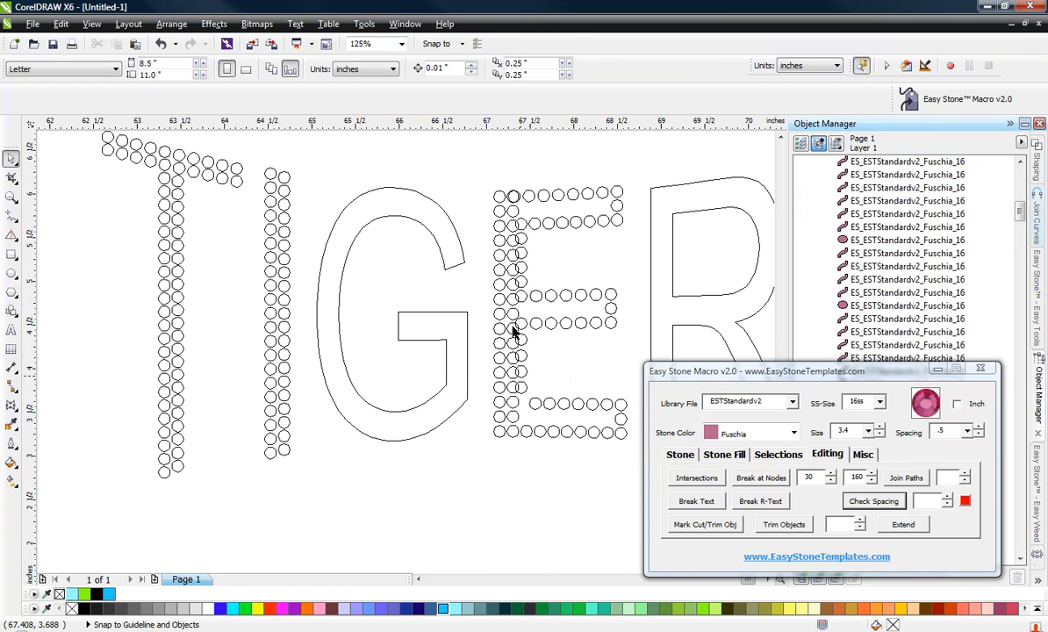
pyautogui.scroll(8, 514, 187)
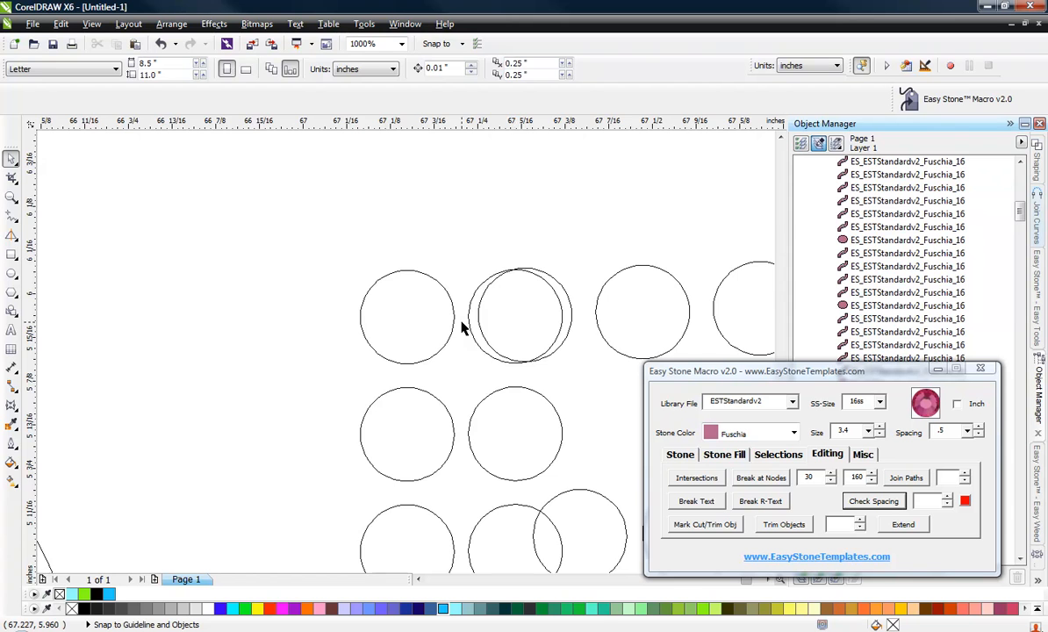
pyautogui.scroll(-4, 457, 246)
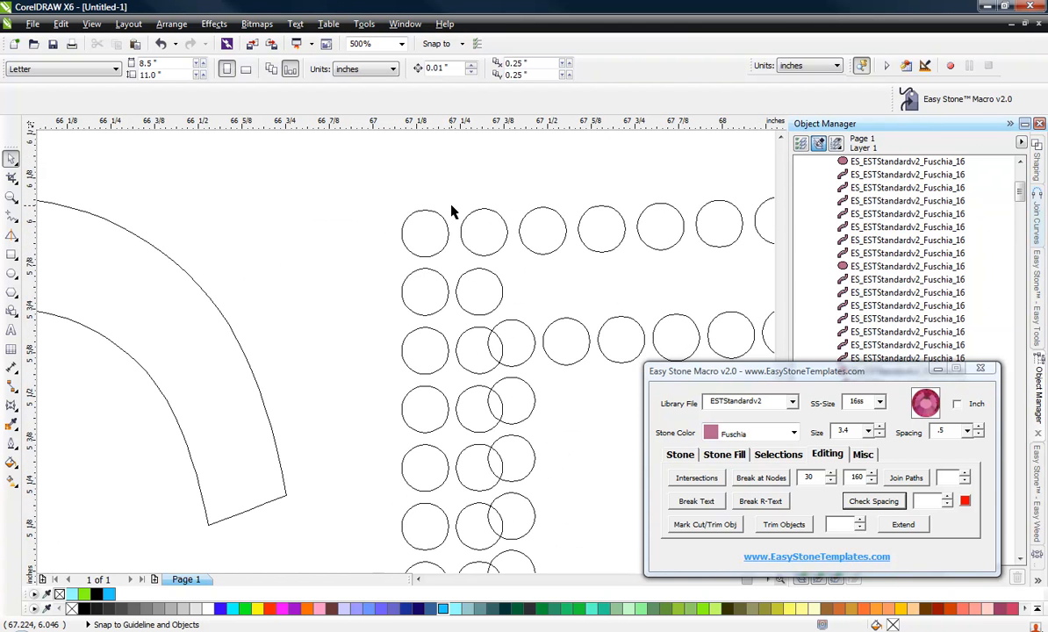
pyautogui.scroll(-1, 452, 212)
pyautogui.moveTo(463, 162); pyautogui.dragTo(517, 504)
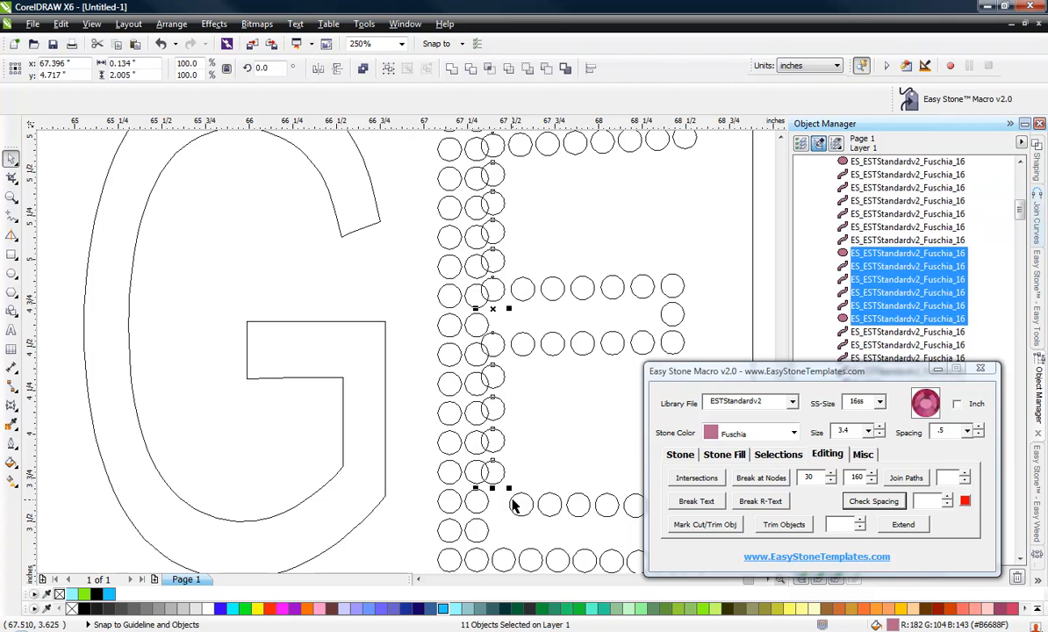
pyautogui.press('Delete')
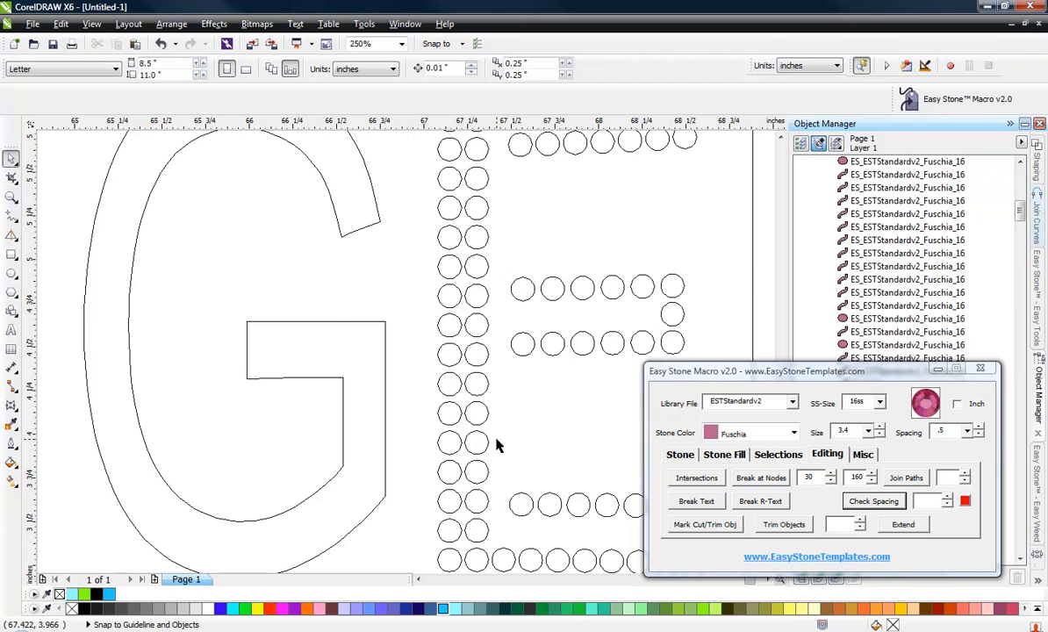
# Shift the inner row of stones on the E's bottom arm left so it meets the stem.
pyautogui.scroll(-2, 496, 445)
pyautogui.scroll(2, 468, 468)
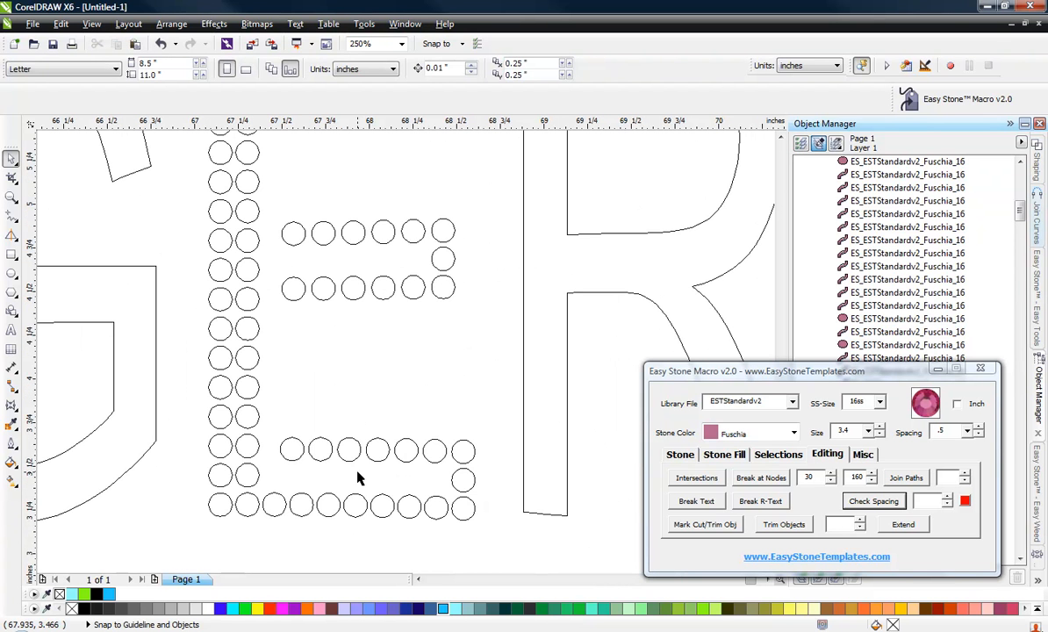
pyautogui.moveTo(269, 434); pyautogui.dragTo(462, 481)
pyautogui.scroll(3, 272, 448)
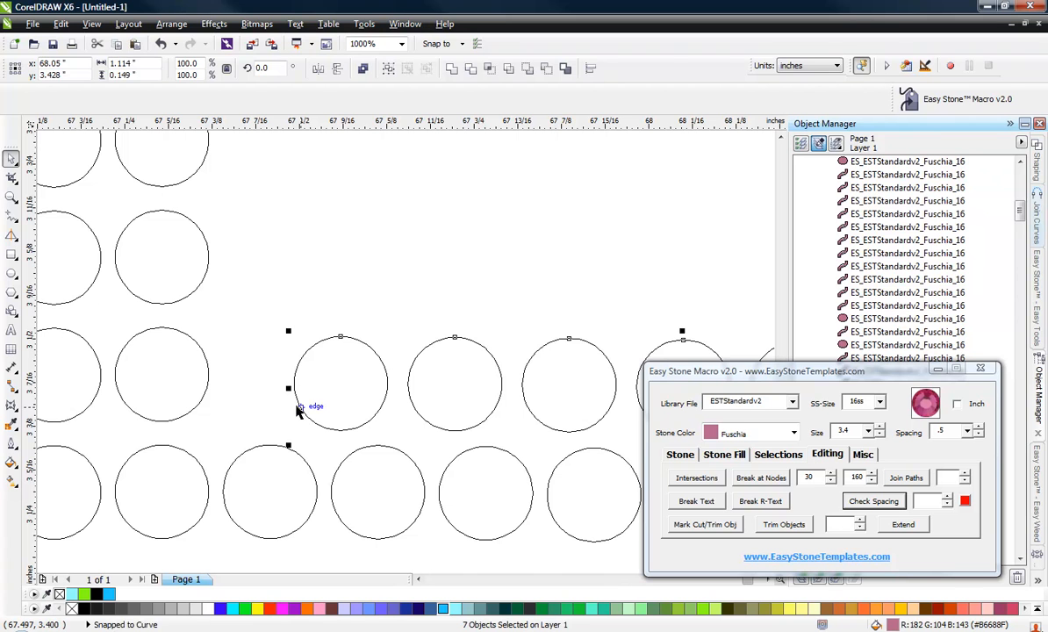
pyautogui.click(356, 337)
pyautogui.moveTo(346, 352); pyautogui.dragTo(282, 356)
pyautogui.scroll(-2, 250, 328)
pyautogui.click(346, 294)
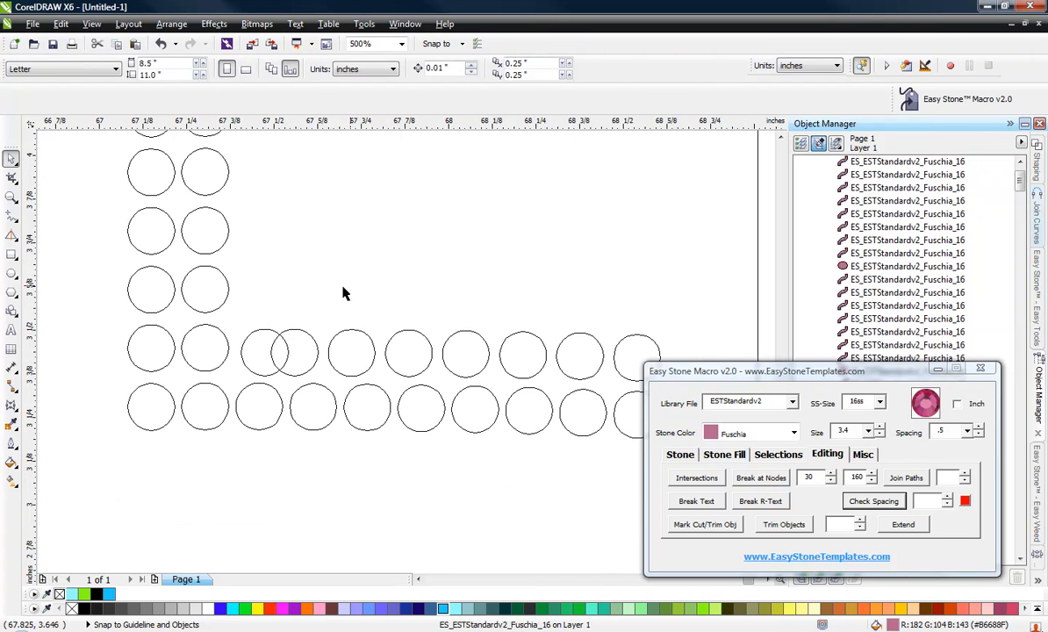
pyautogui.scroll(-2, 416, 311)
pyautogui.scroll(2, 510, 335)
pyautogui.click(508, 324)
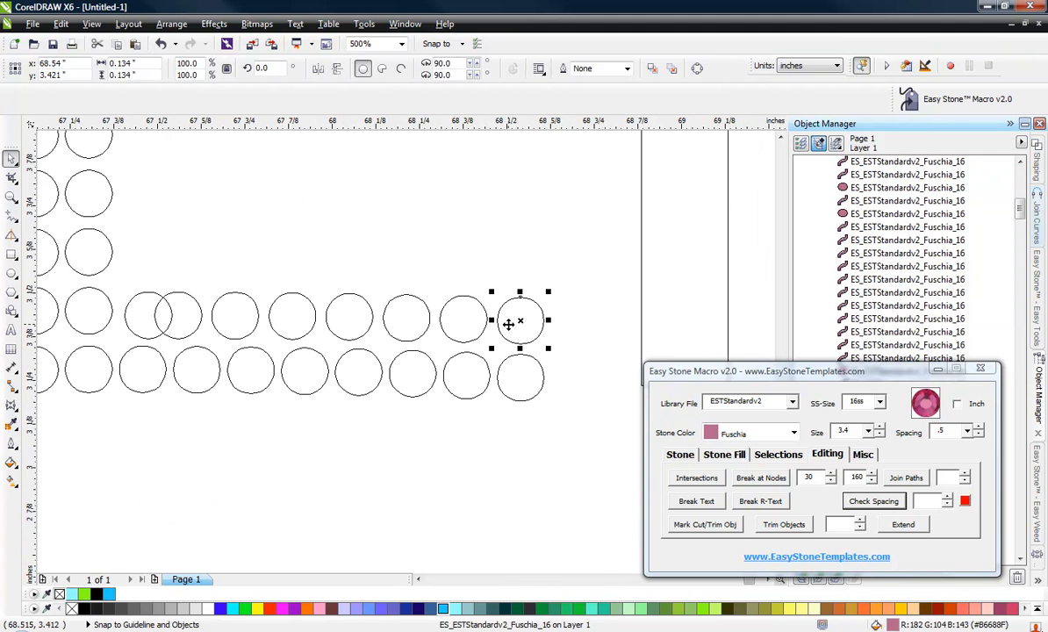
pyautogui.click(509, 324)
pyautogui.moveTo(575, 278); pyautogui.dragTo(59, 358)
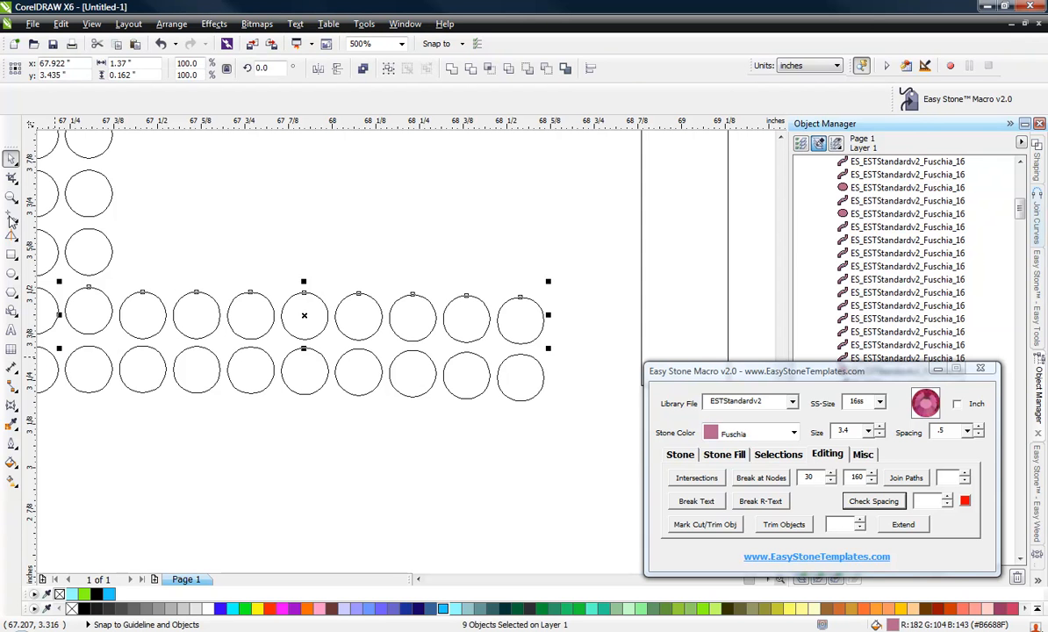
pyautogui.click(216, 252)
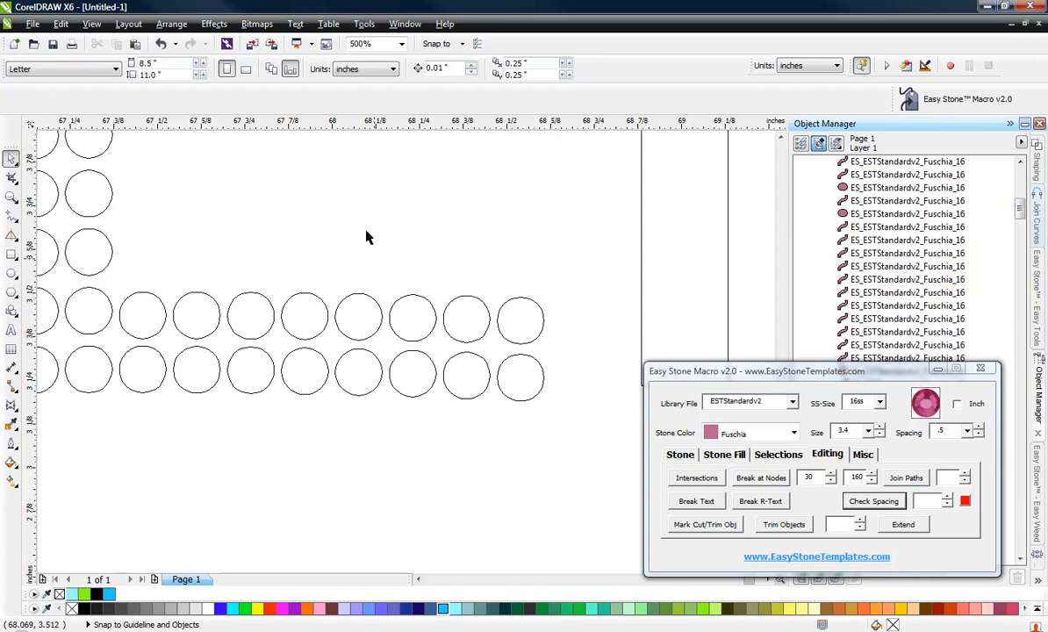
pyautogui.scroll(-4, 367, 237)
pyautogui.scroll(4, 286, 238)
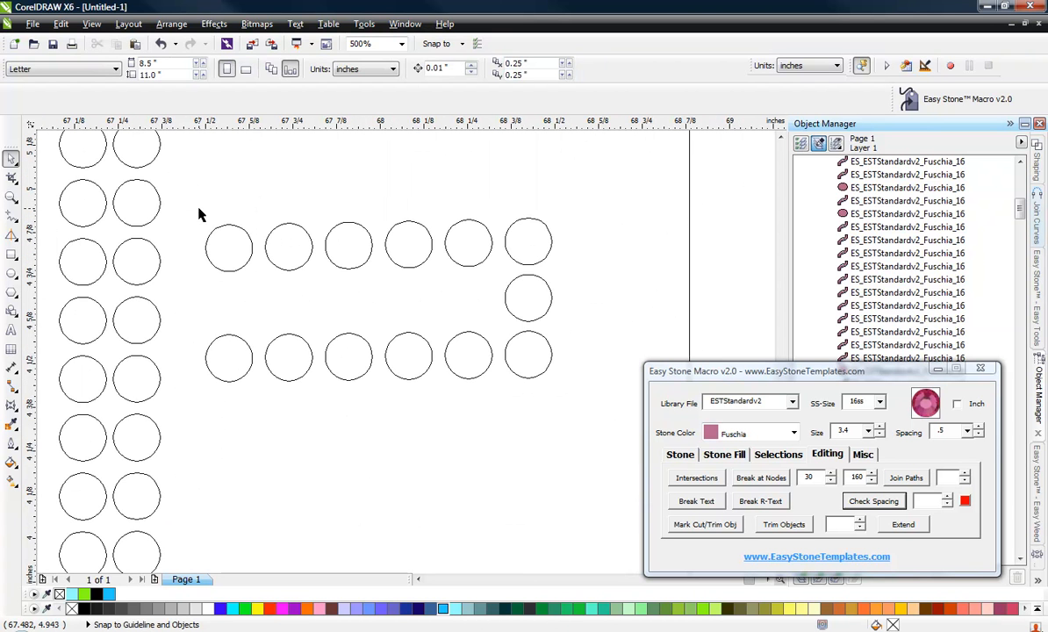
pyautogui.click(525, 242)
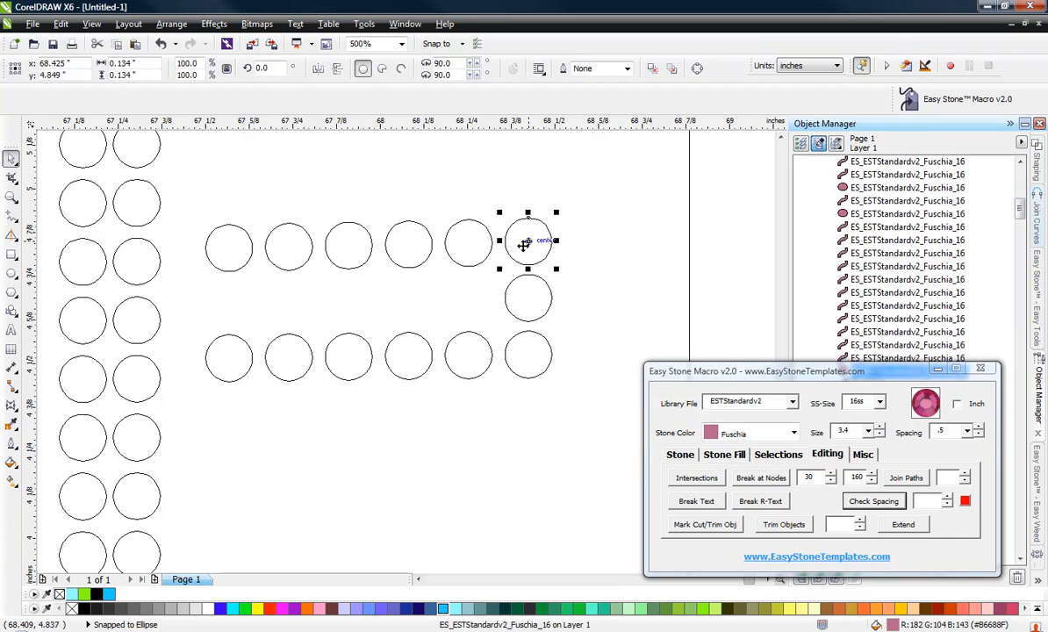
pyautogui.press('Delete')
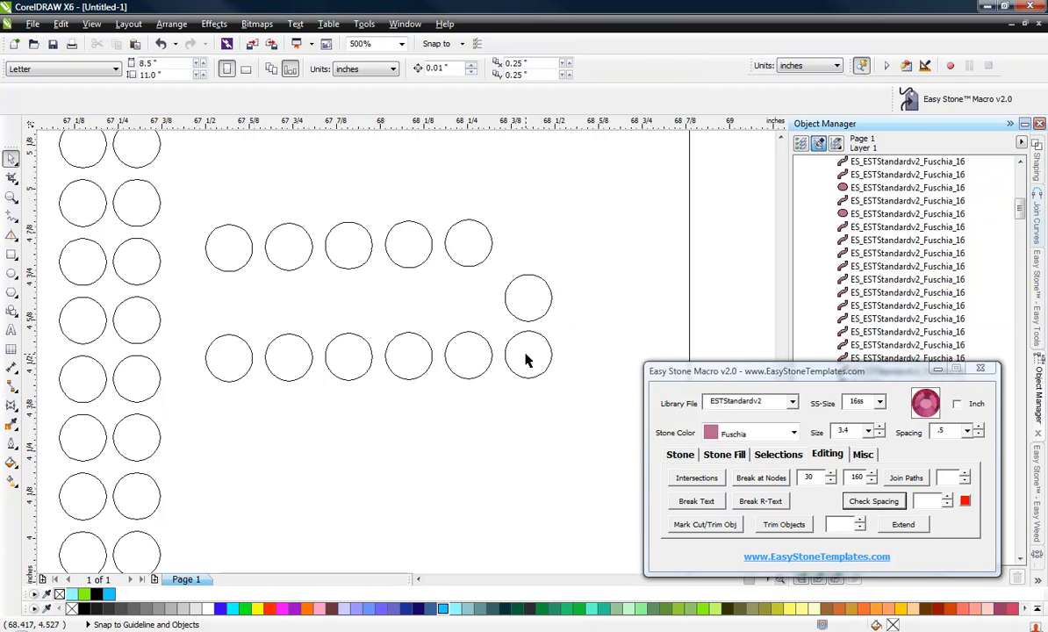
pyautogui.hotkey('ctrl', 'z')
pyautogui.press('Escape')
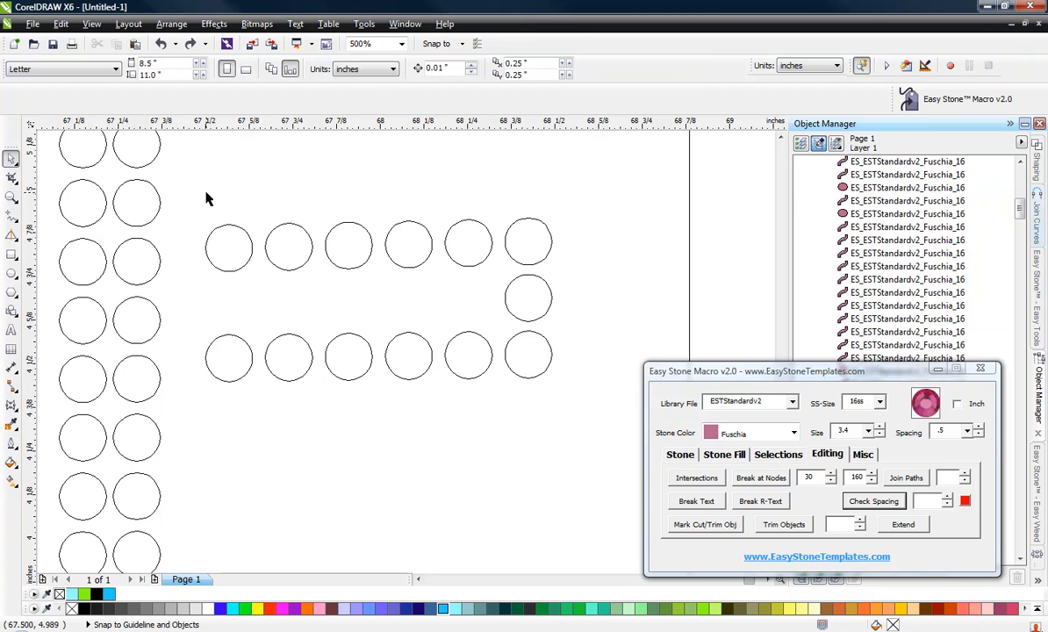
# Copy the middle arm's upper stone row down beside the lower row and delete the original upper row.
pyautogui.moveTo(197, 203); pyautogui.dragTo(553, 281)
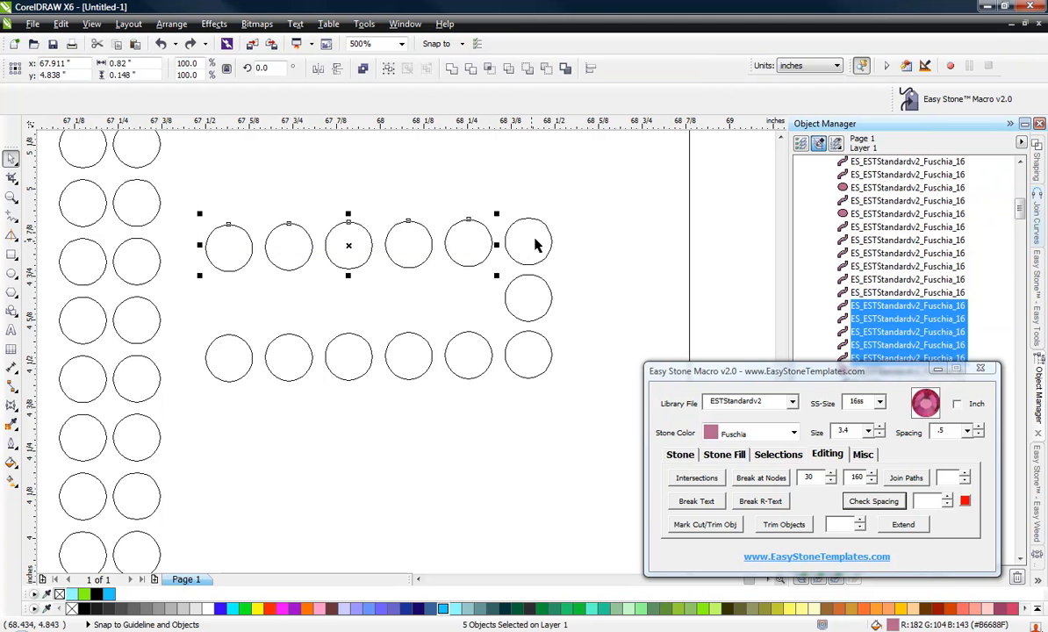
pyautogui.moveTo(192, 202); pyautogui.dragTo(566, 277)
pyautogui.moveTo(527, 243); pyautogui.dragTo(528, 298)
pyautogui.rightClick(523, 300)
pyautogui.moveTo(616, 200)
pyautogui.mouseDown()
pyautogui.moveTo(344, 286)
pyautogui.moveTo(193, 281)
pyautogui.mouseUp()
pyautogui.press('Delete')
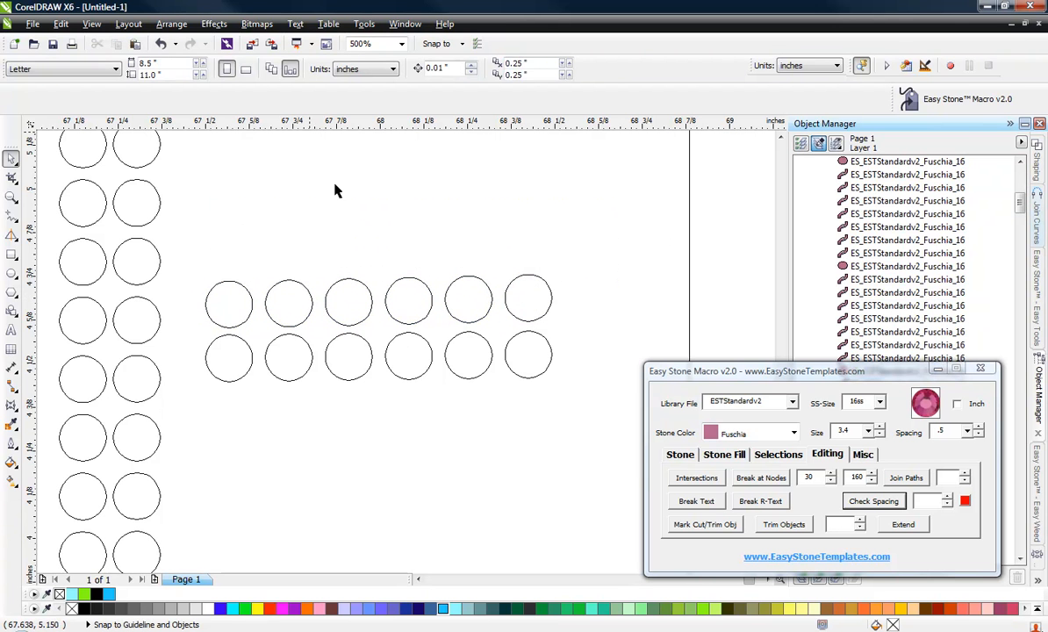
# Copy the leftmost pair of middle-arm stones leftward toward the E's stem.
pyautogui.scroll(-4, 388, 302)
pyautogui.scroll(2, 374, 275)
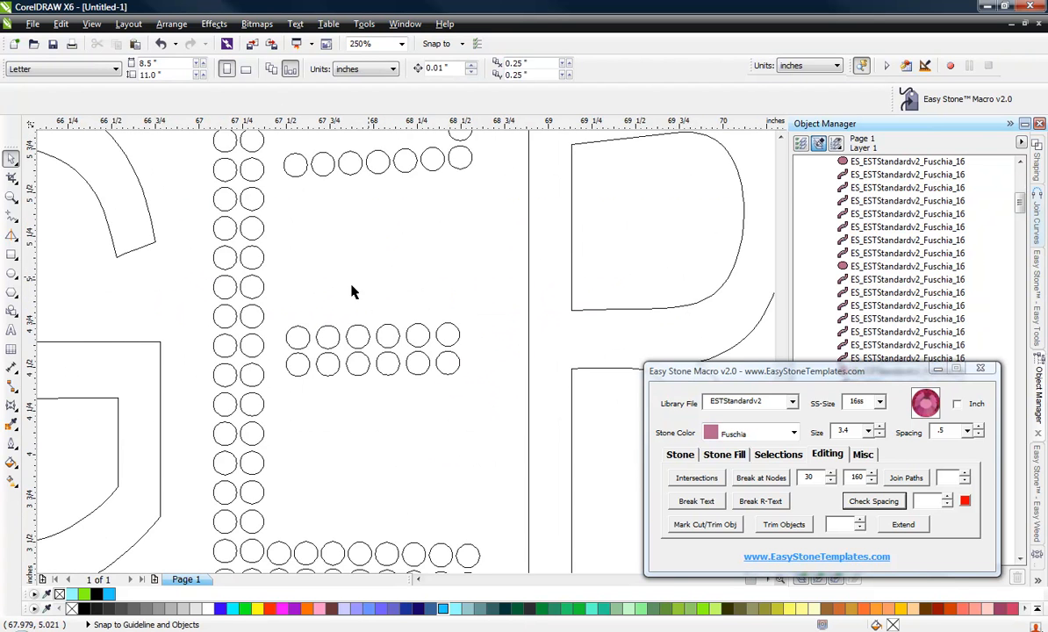
pyautogui.scroll(2, 298, 351)
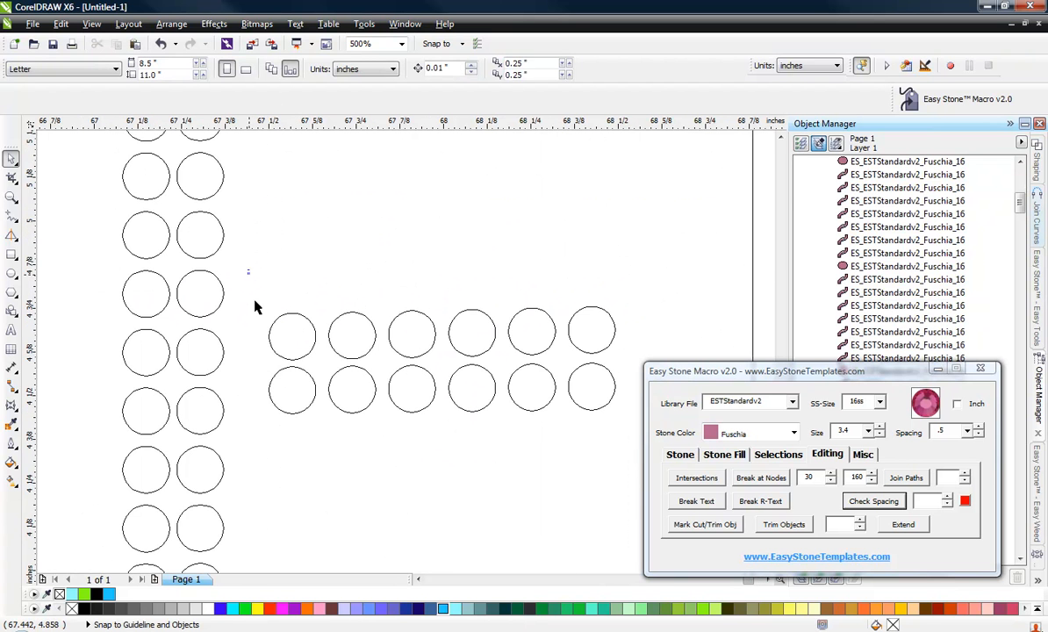
pyautogui.moveTo(232, 253); pyautogui.dragTo(316, 433)
pyautogui.moveTo(282, 376); pyautogui.dragTo(240, 382)
# Select the middle arm's stones and nudge them slightly upward into alignment.
pyautogui.click(662, 284)
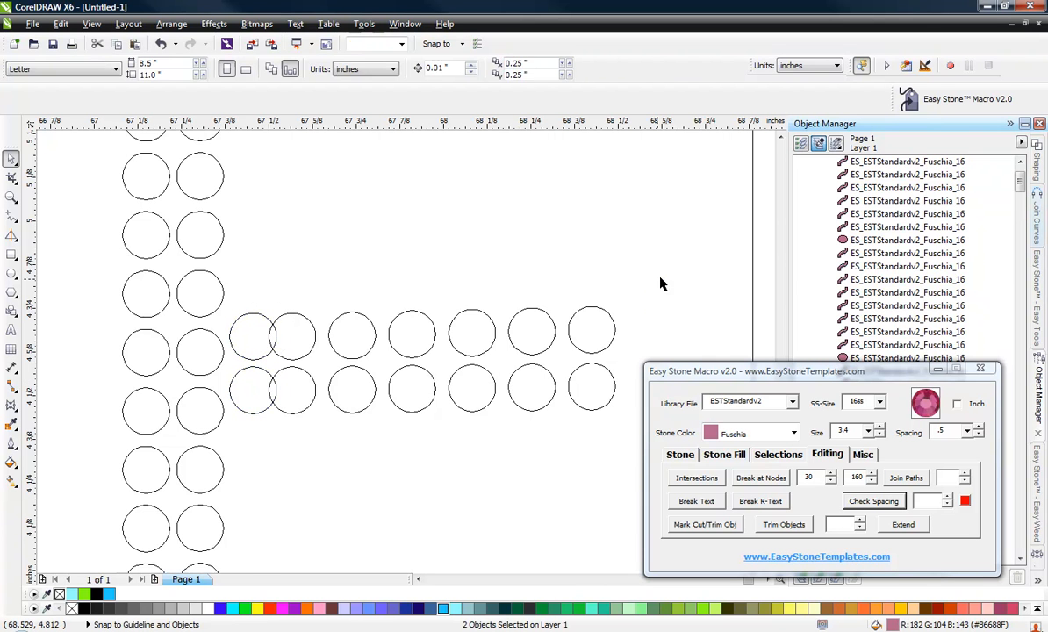
pyautogui.moveTo(662, 284); pyautogui.dragTo(206, 395)
pyautogui.scroll(4, 231, 367)
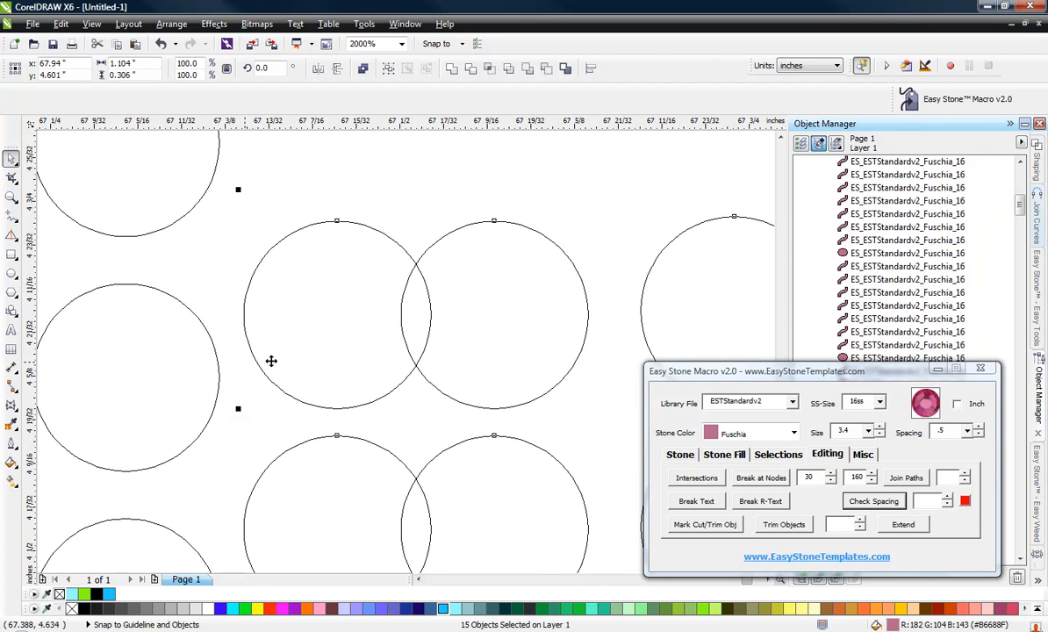
pyautogui.moveTo(272, 361); pyautogui.dragTo(320, 197)
pyautogui.scroll(-4, 327, 320)
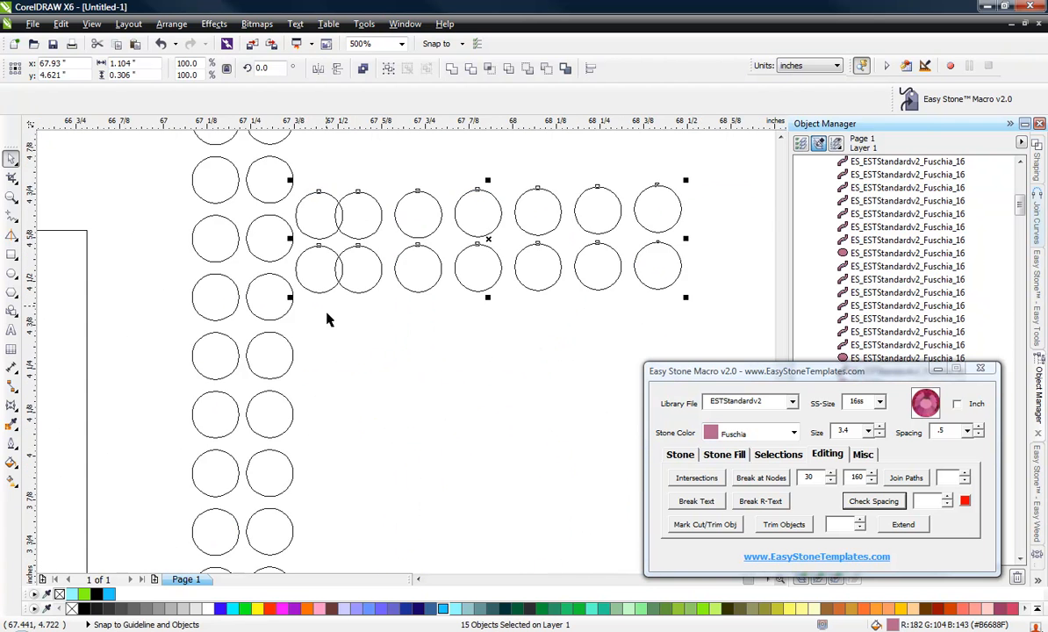
pyautogui.click(464, 375)
pyautogui.scroll(-2, 463, 377)
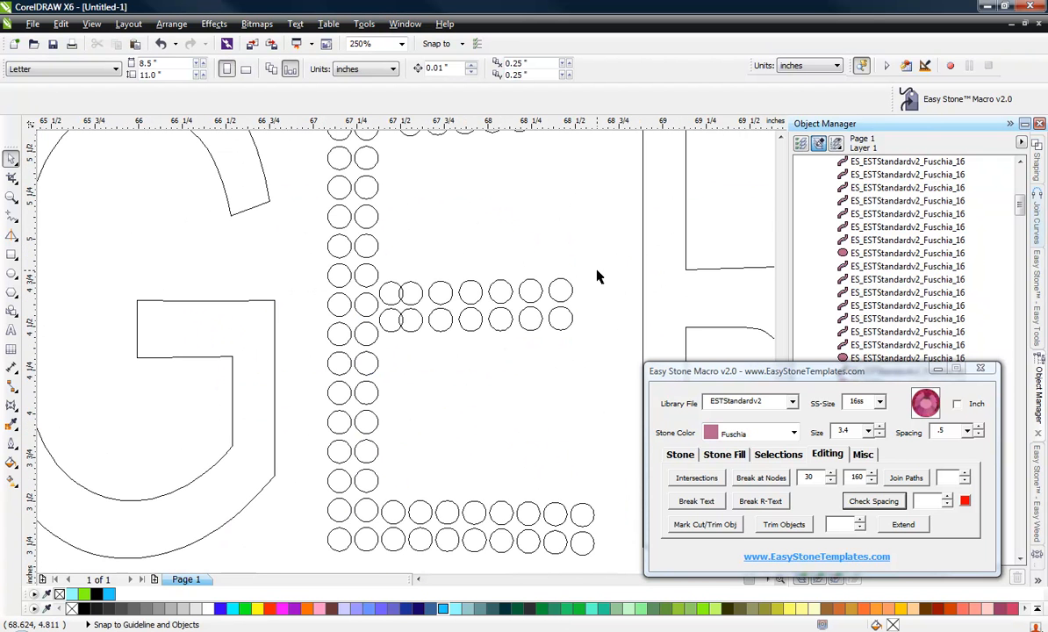
# Select the middle arm and stem stones, run Check Spacing, and confirm deleting the overlapping stone.
pyautogui.moveTo(573, 206); pyautogui.dragTo(345, 347)
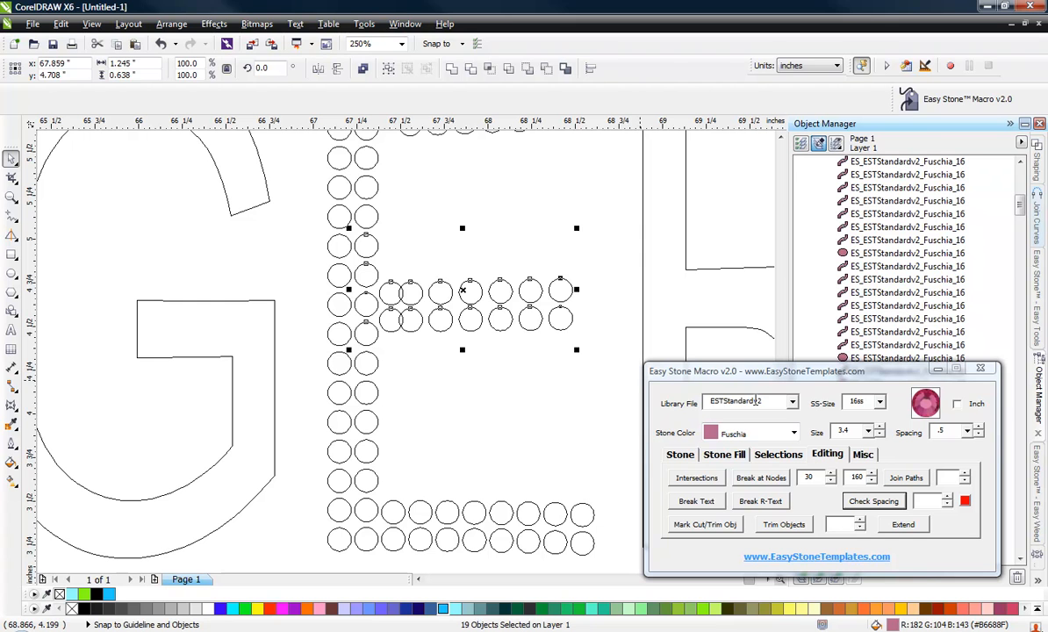
pyautogui.click(857, 501)
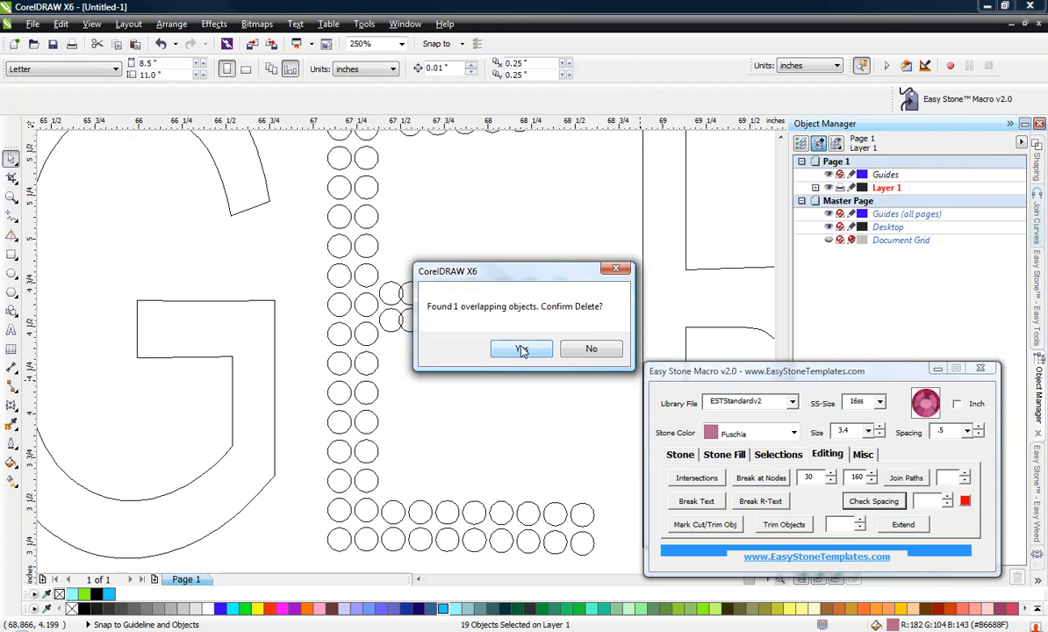
pyautogui.click(522, 349)
# Evenly distribute the stones in the middle arm's upper row and lower row.
pyautogui.moveTo(601, 266); pyautogui.dragTo(367, 318)
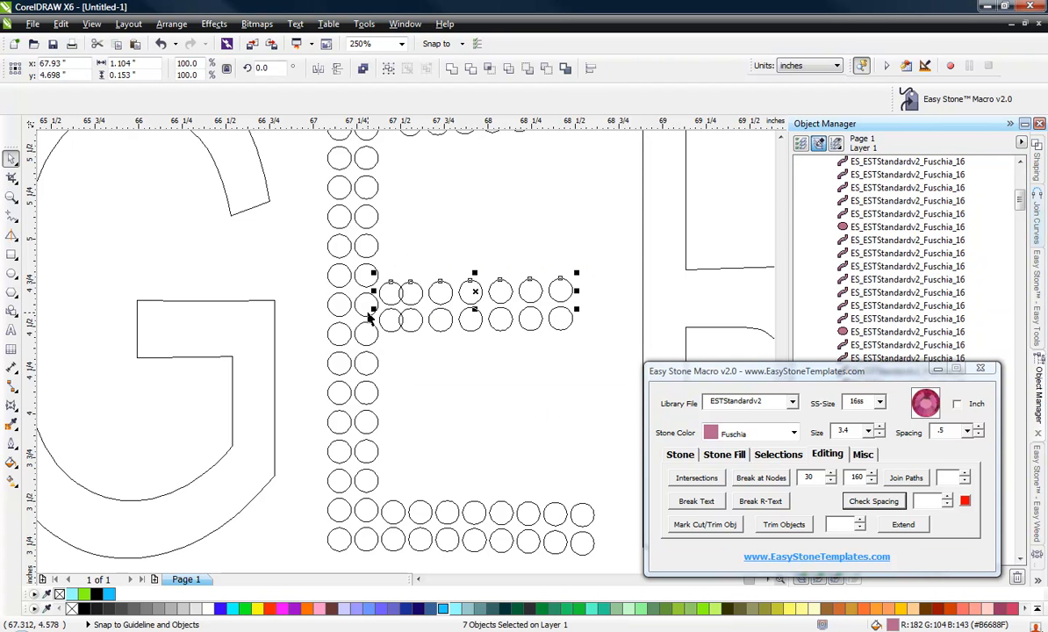
pyautogui.hotkey('shift', 'e')
pyautogui.moveTo(611, 303); pyautogui.dragTo(372, 347)
pyautogui.hotkey('shift', 'c')
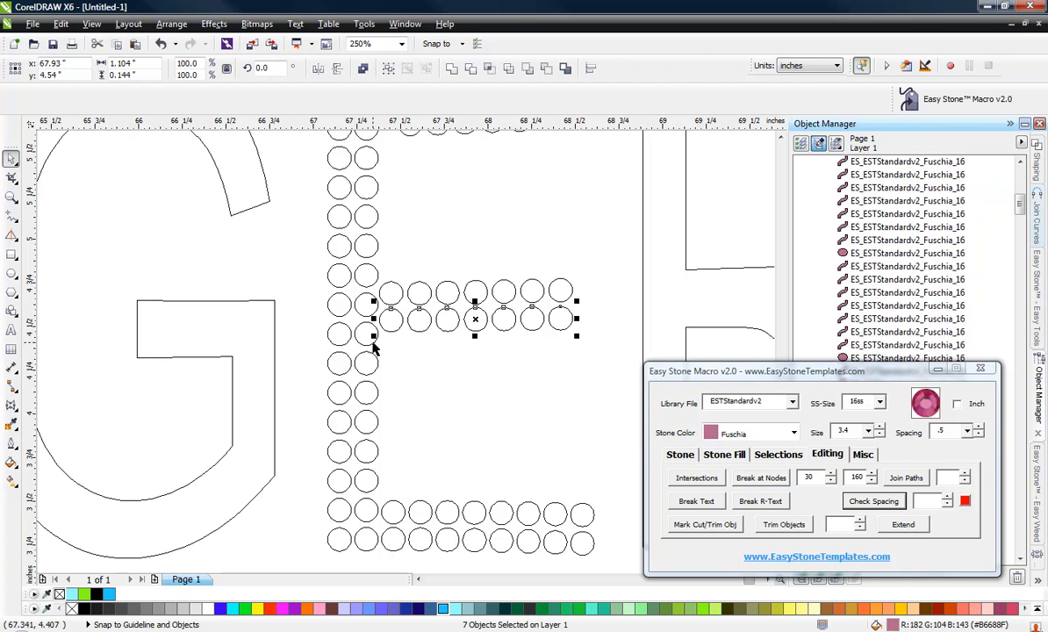
pyautogui.click(427, 363)
# Select and delete the stones of the E's top arm.
pyautogui.scroll(-4, 421, 320)
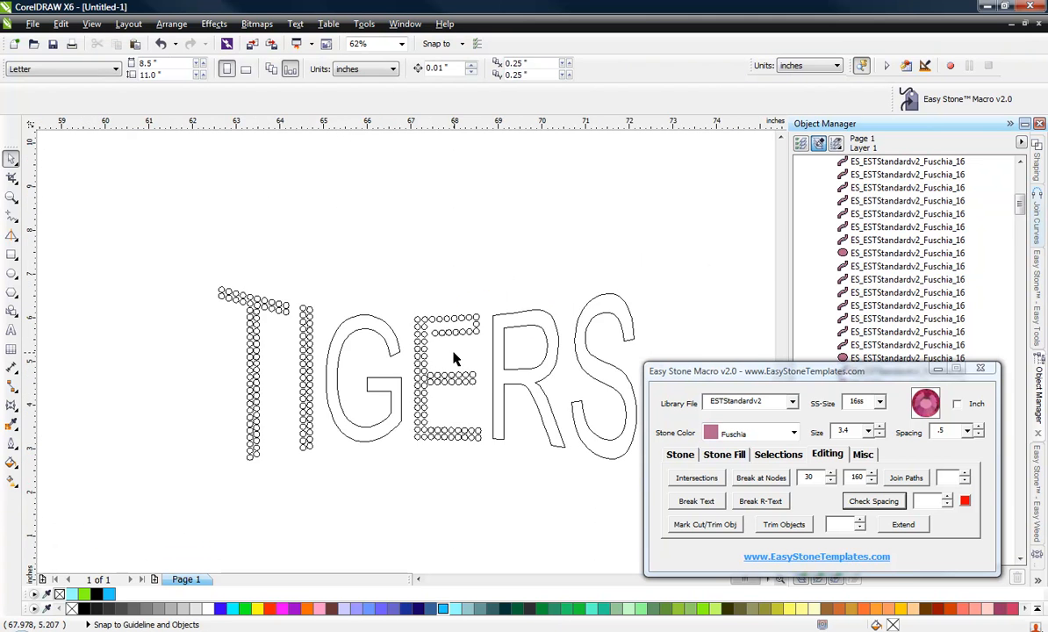
pyautogui.scroll(2, 453, 358)
pyautogui.moveTo(508, 244); pyautogui.dragTo(389, 324)
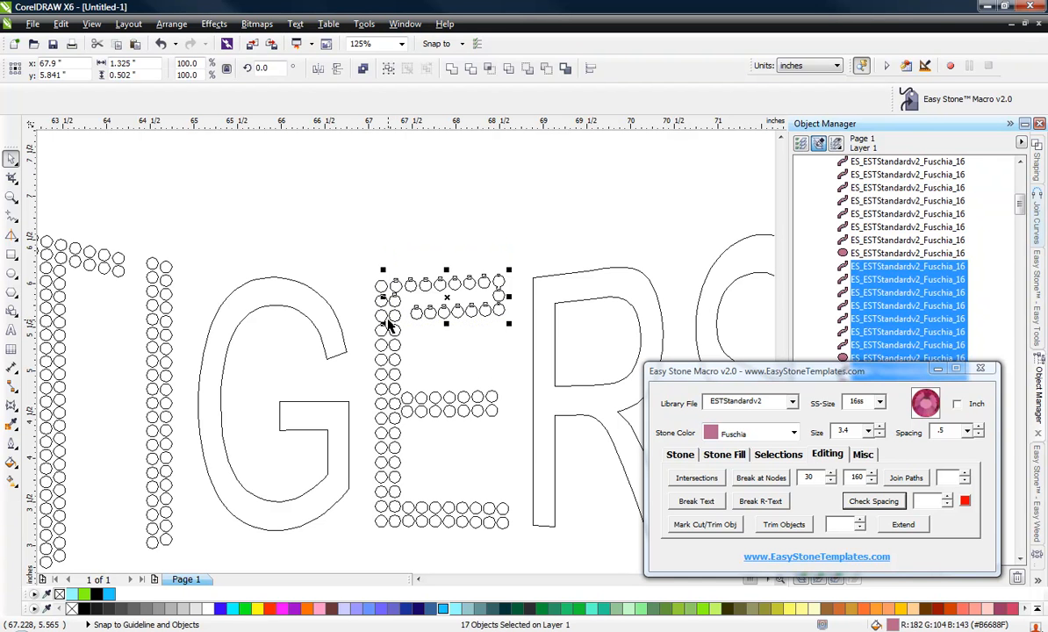
pyautogui.press('Delete')
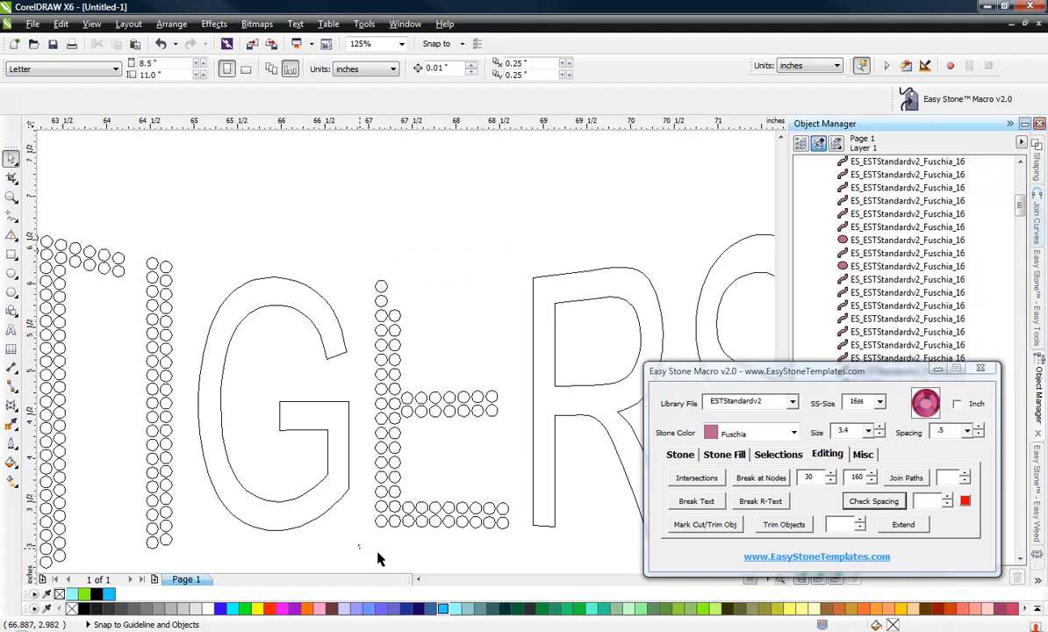
# Copy the E's double-row bottom arm stones up to the top arm position.
pyautogui.scroll(-1, 379, 558)
pyautogui.moveTo(358, 527); pyautogui.dragTo(535, 459)
pyautogui.moveTo(444, 451); pyautogui.dragTo(429, 220)
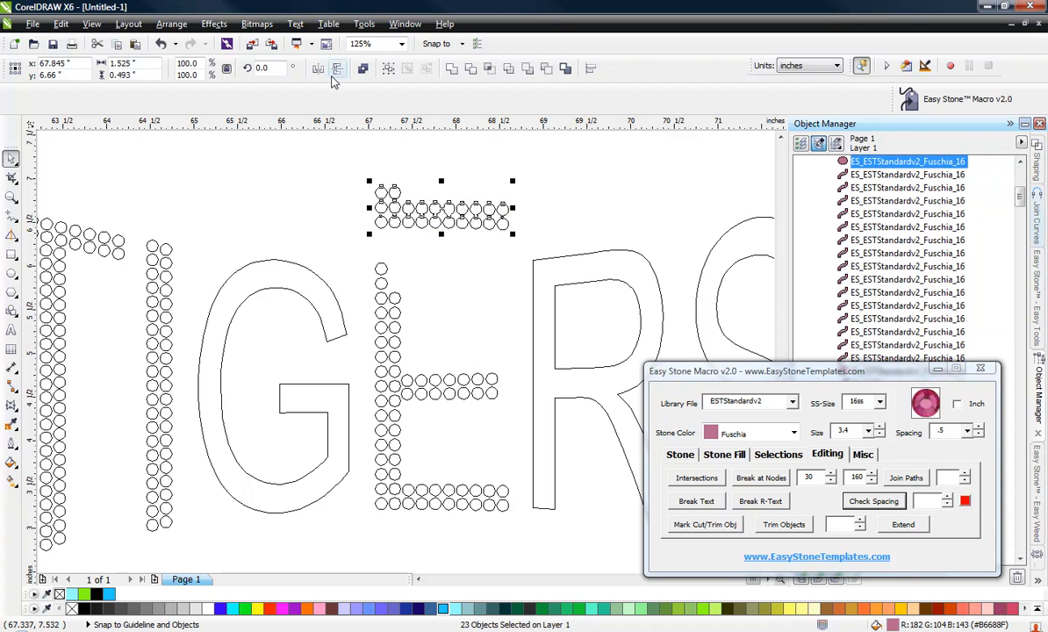
# Move the copied stone rows into position along the E's top arm.
pyautogui.scroll(2, 366, 222)
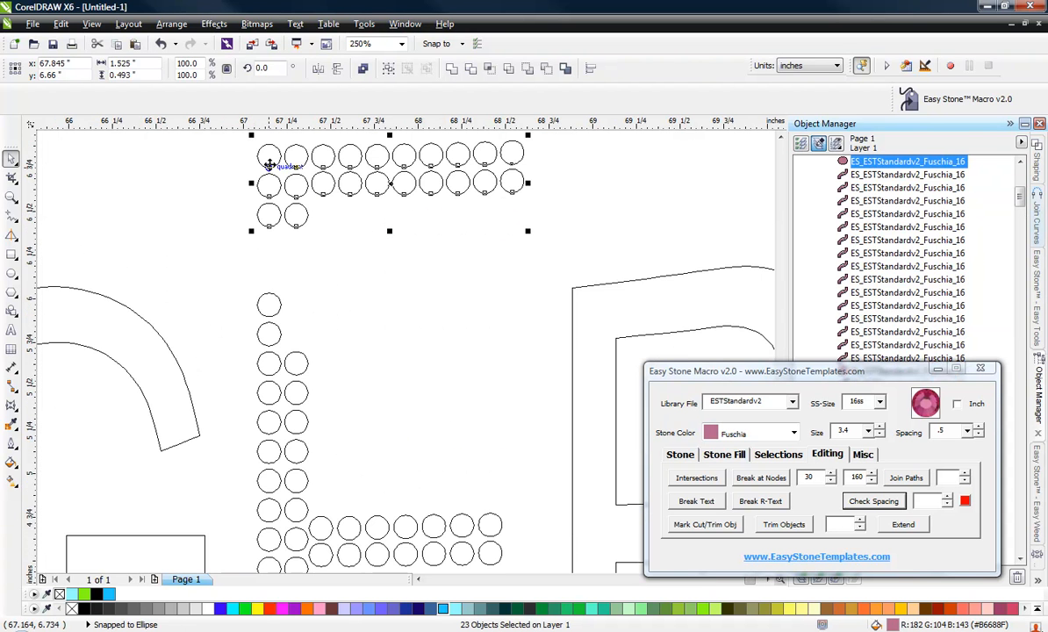
pyautogui.moveTo(269, 164); pyautogui.dragTo(264, 297)
pyautogui.scroll(2, 267, 293)
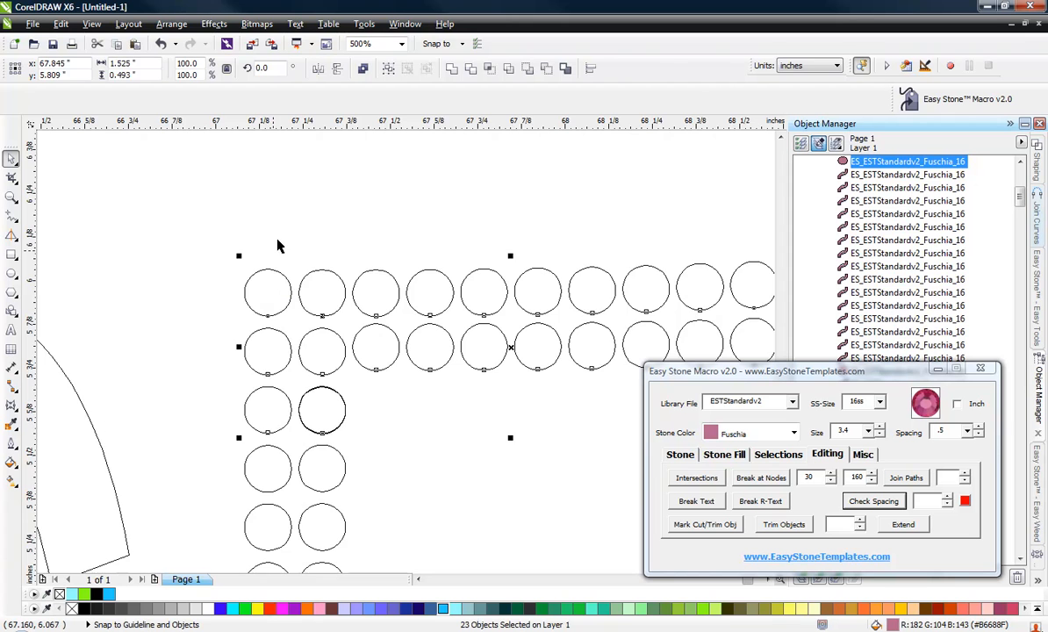
# Select the E's top arm and upper stem stones, run Check Spacing, and confirm deleting the overlapping stones.
pyautogui.scroll(-1, 276, 239)
pyautogui.click(339, 219)
pyautogui.scroll(-1, 347, 220)
pyautogui.moveTo(268, 215); pyautogui.dragTo(434, 298)
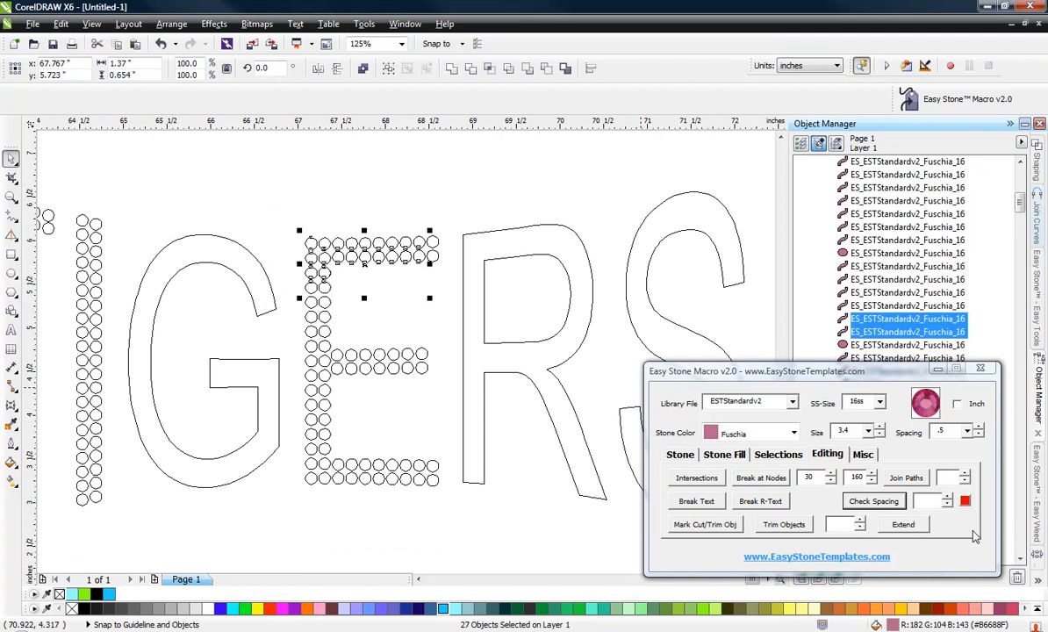
pyautogui.click(895, 506)
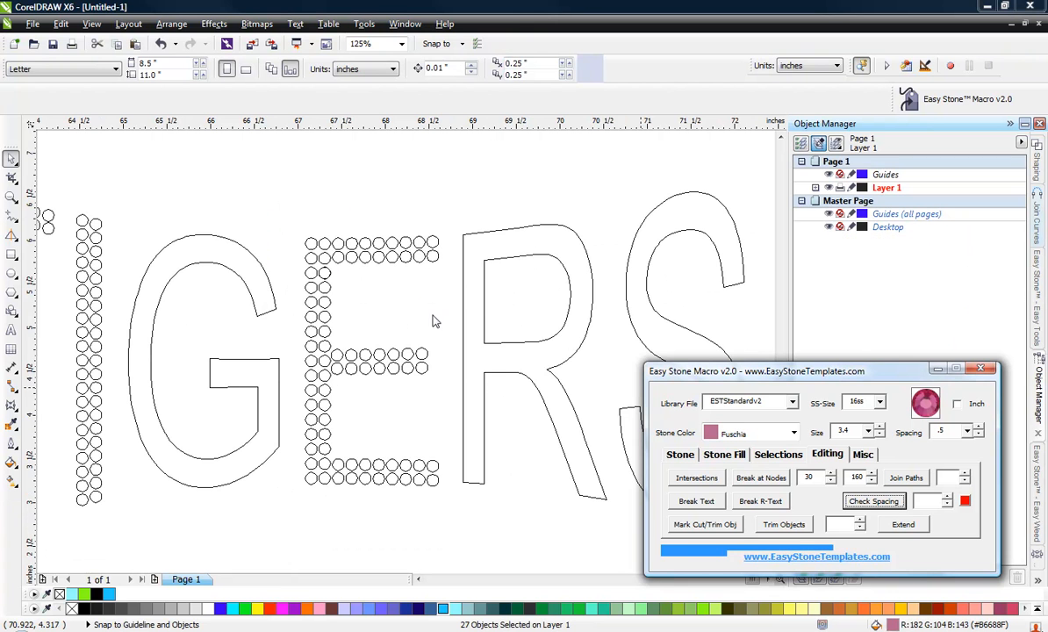
pyautogui.click(525, 348)
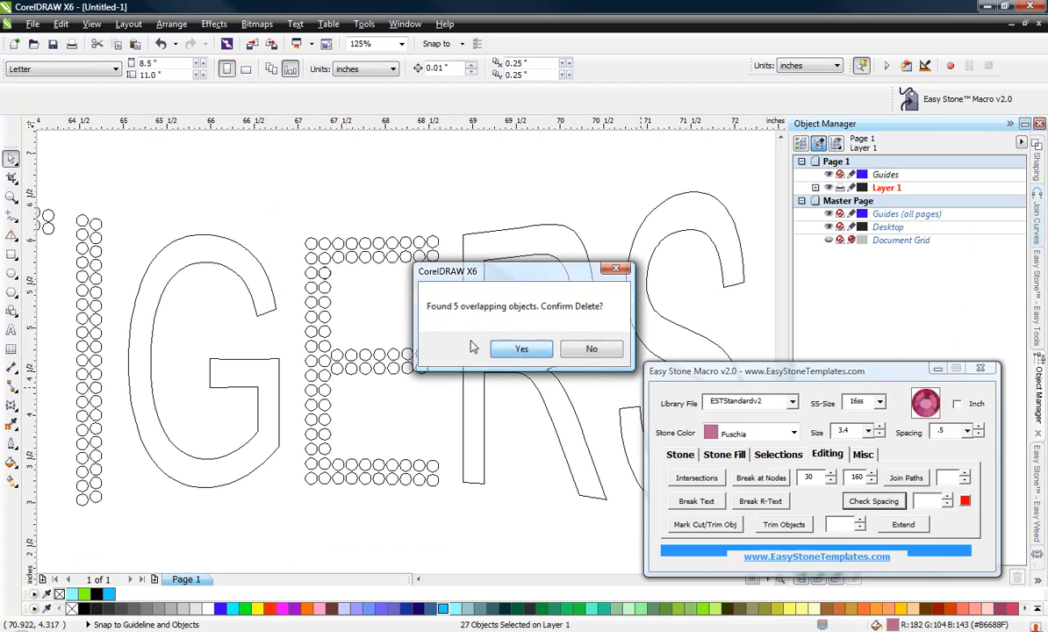
# Select the nodes at both ends of the S outline and break the path at those nodes.
pyautogui.scroll(-2, 390, 250)
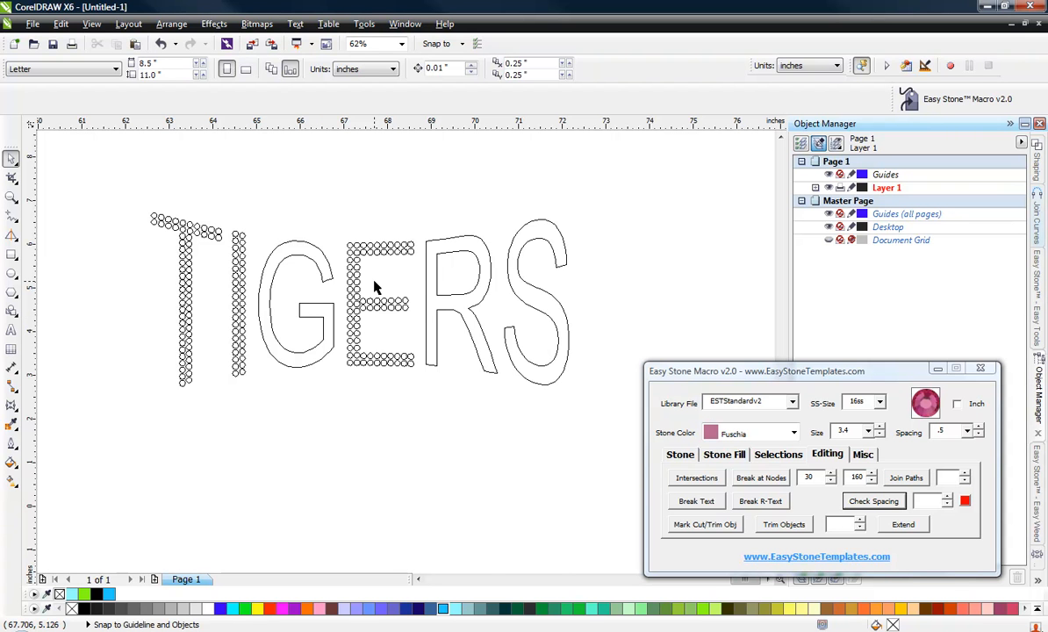
pyautogui.scroll(2, 567, 327)
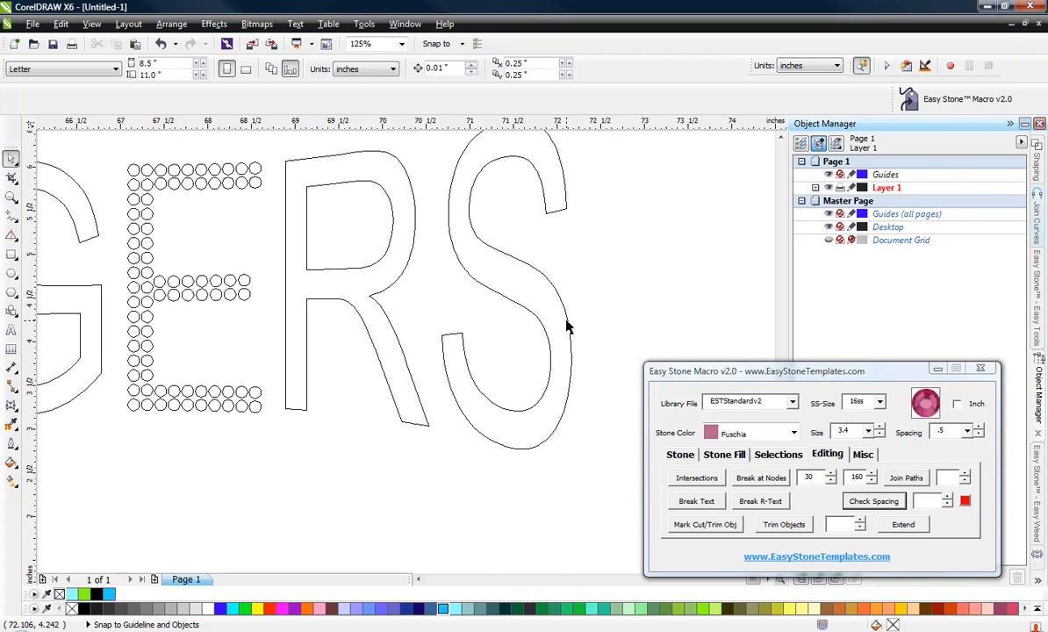
pyautogui.click(541, 321)
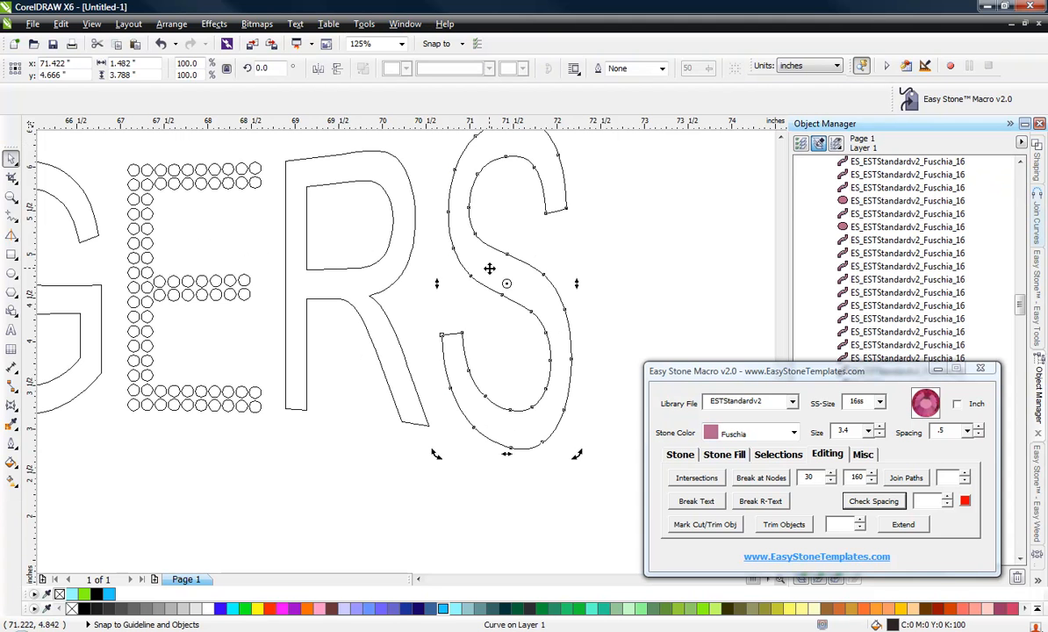
pyautogui.press('F10')
pyautogui.moveTo(606, 188); pyautogui.dragTo(533, 226)
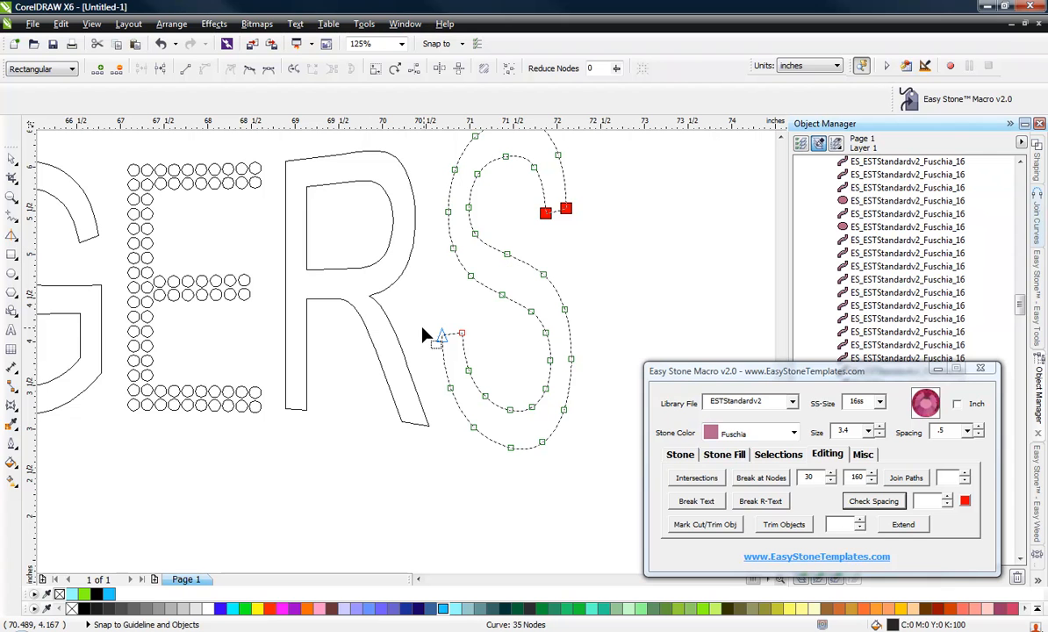
pyautogui.moveTo(421, 309); pyautogui.dragTo(494, 367)
pyautogui.click(761, 477)
pyautogui.click(520, 351)
# Select the S's broken outline paths and add stones along them.
pyautogui.scroll(-2, 519, 349)
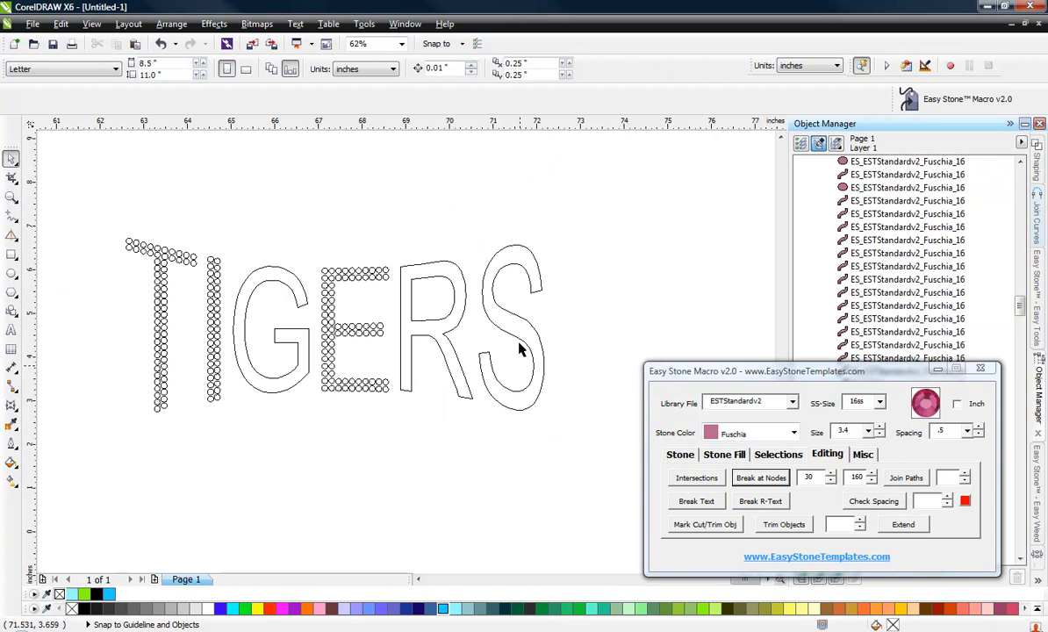
pyautogui.moveTo(571, 218); pyautogui.dragTo(465, 449)
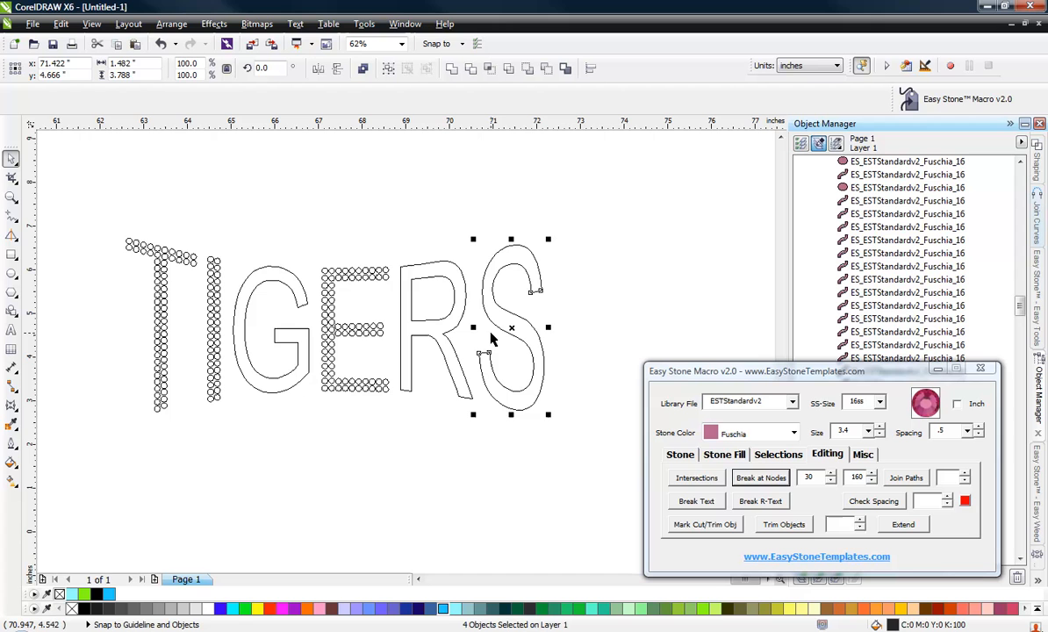
pyautogui.click(681, 453)
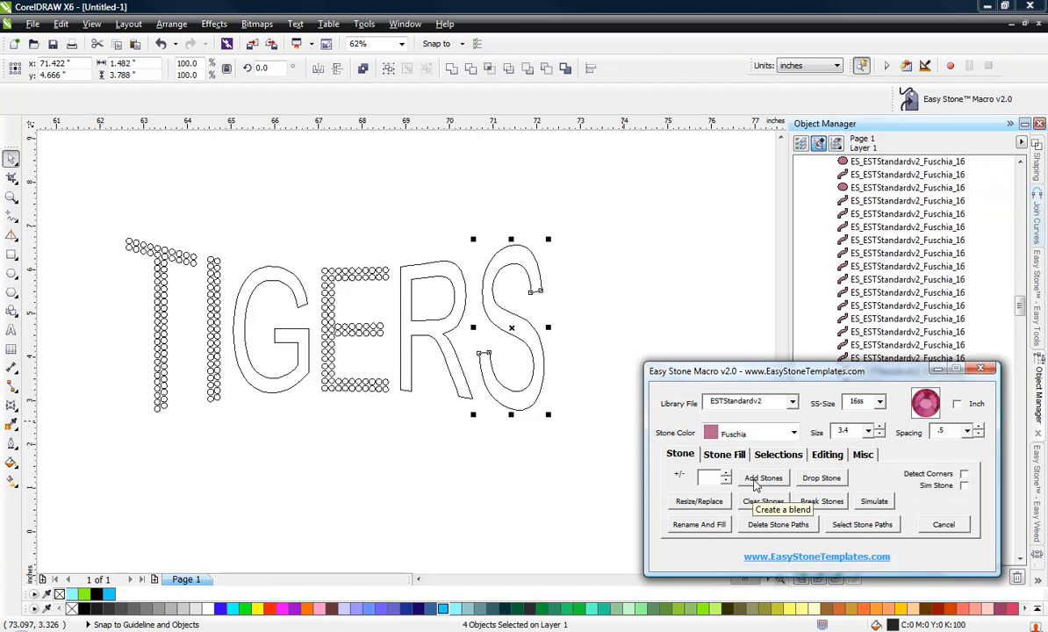
pyautogui.click(761, 479)
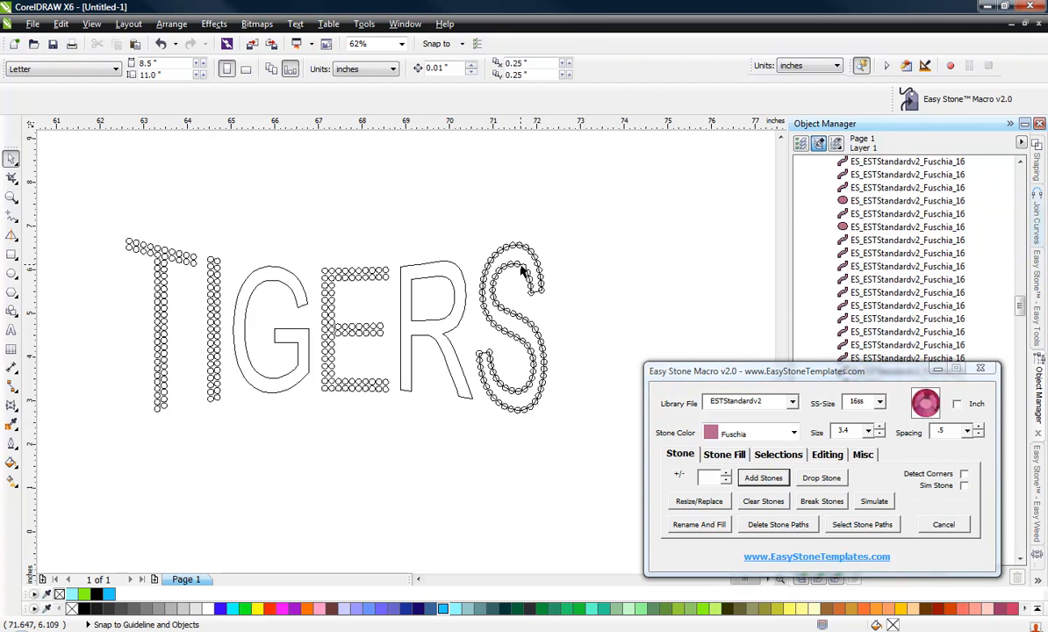
pyautogui.scroll(2, 522, 272)
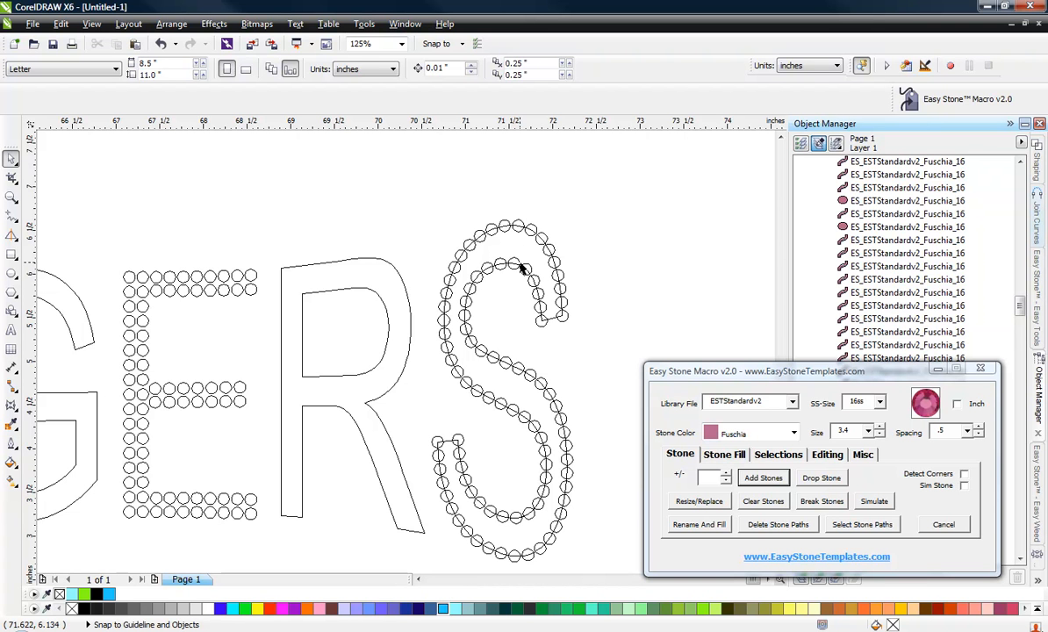
# Undo the stones just added along the S outline.
pyautogui.hotkey('ctrl', 'z')
pyautogui.click(447, 205)
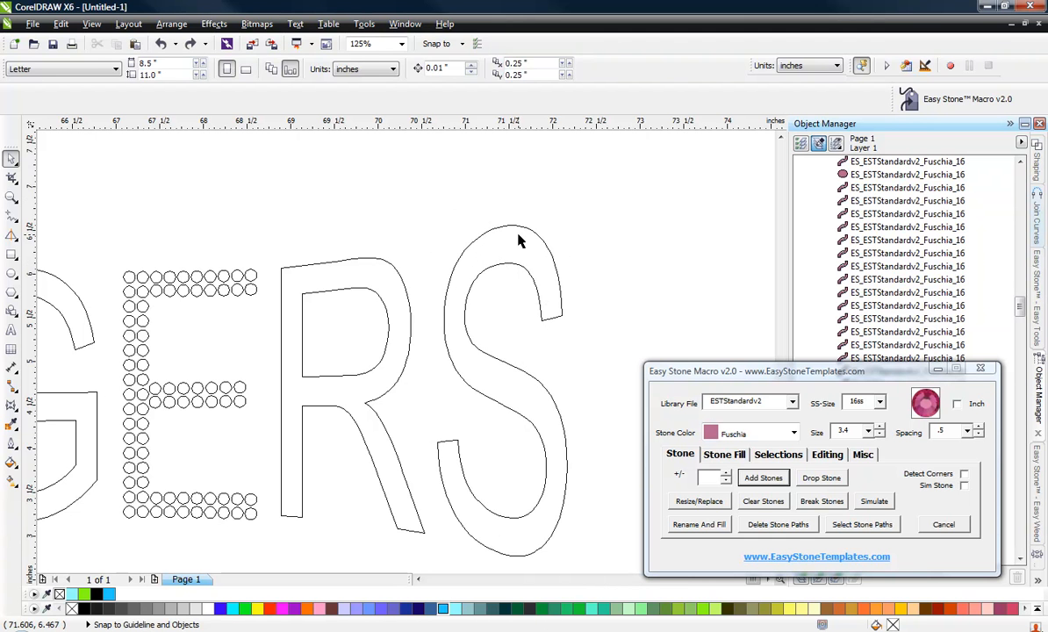
pyautogui.click(519, 233)
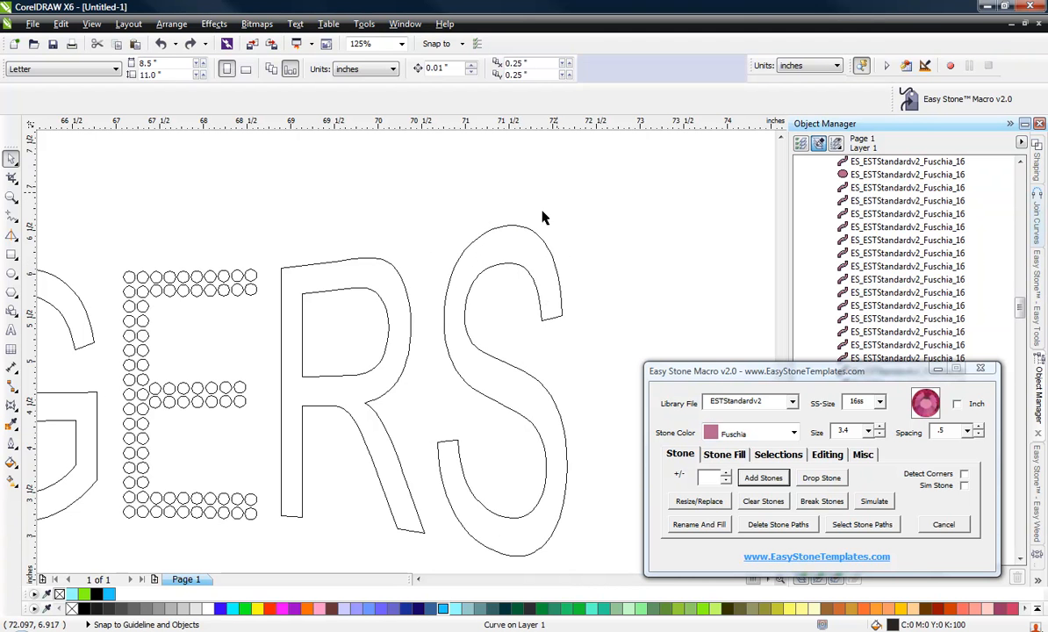
pyautogui.moveTo(538, 234); pyautogui.dragTo(557, 209)
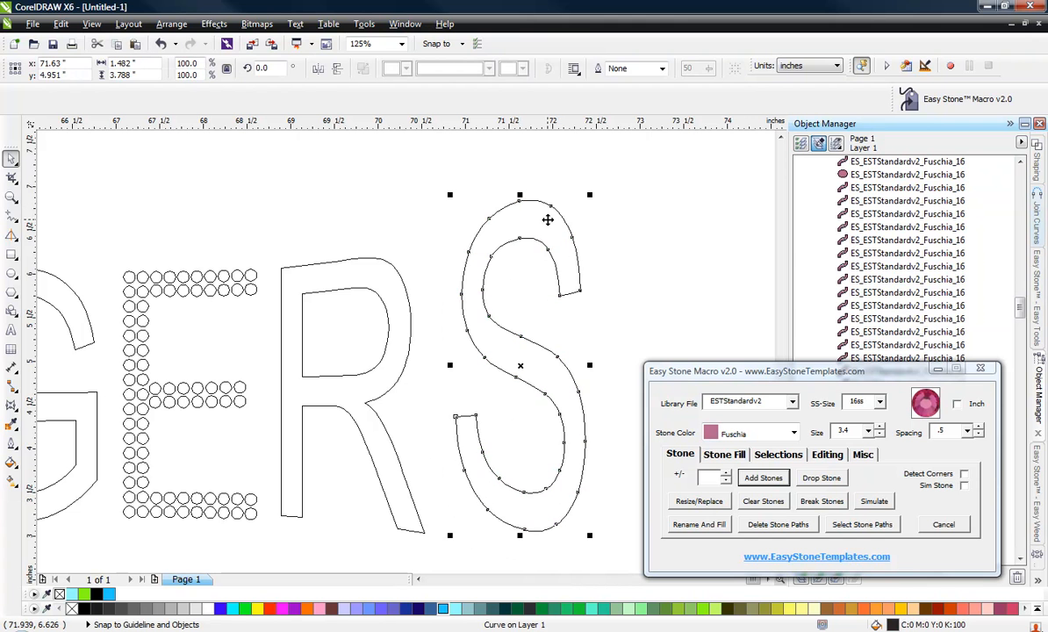
pyautogui.click(244, 213)
pyautogui.hotkey('ctrl', 'z')
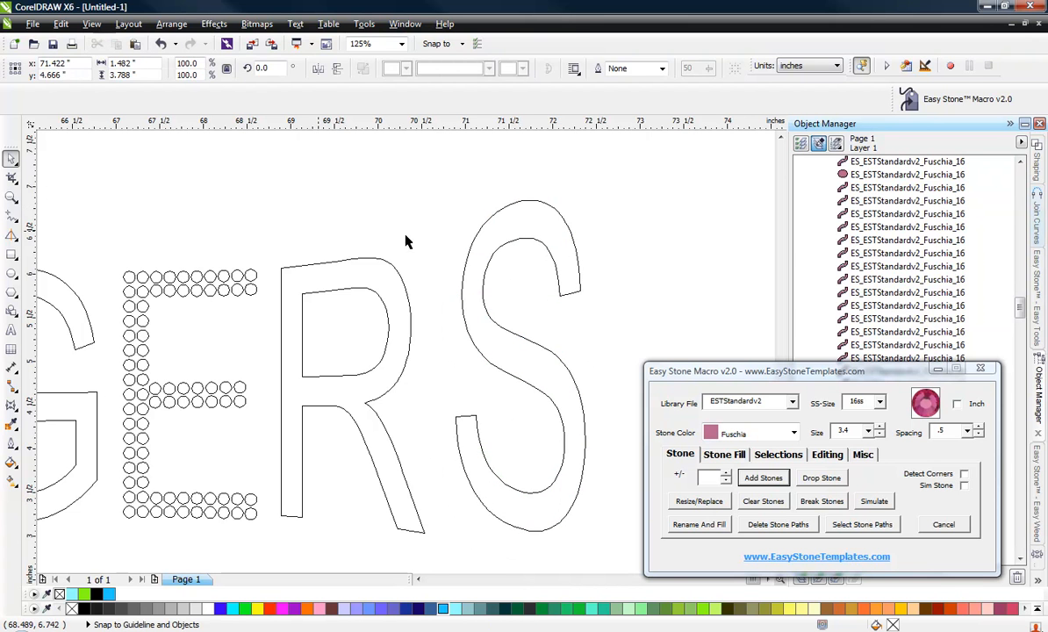
# Select the S outline and generate an inset path inside it with Island Fill at 2.5.
pyautogui.click(464, 225)
pyautogui.click(538, 240)
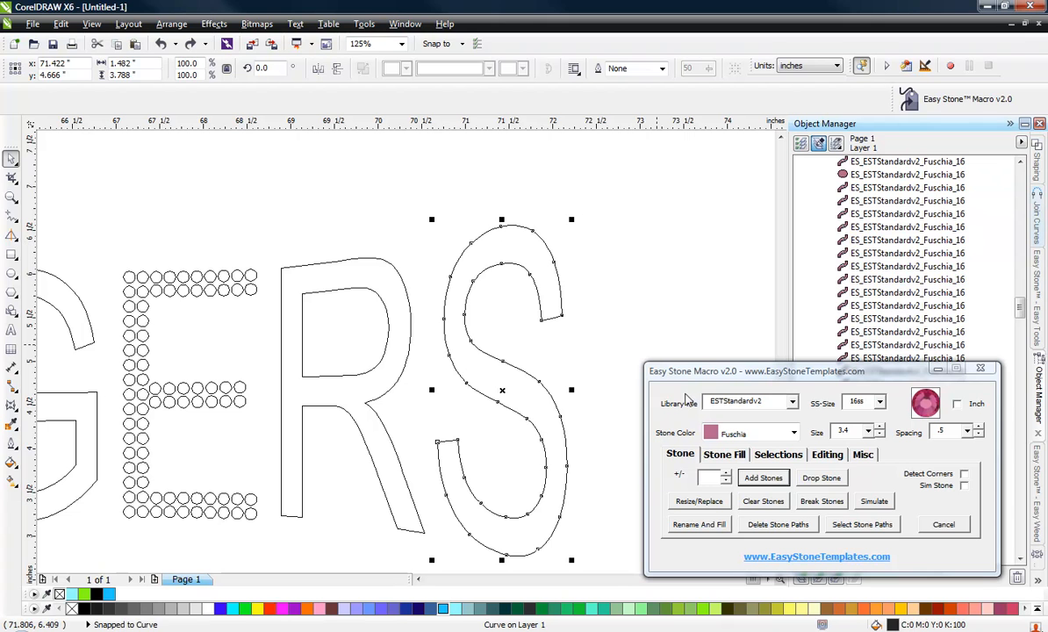
pyautogui.click(725, 456)
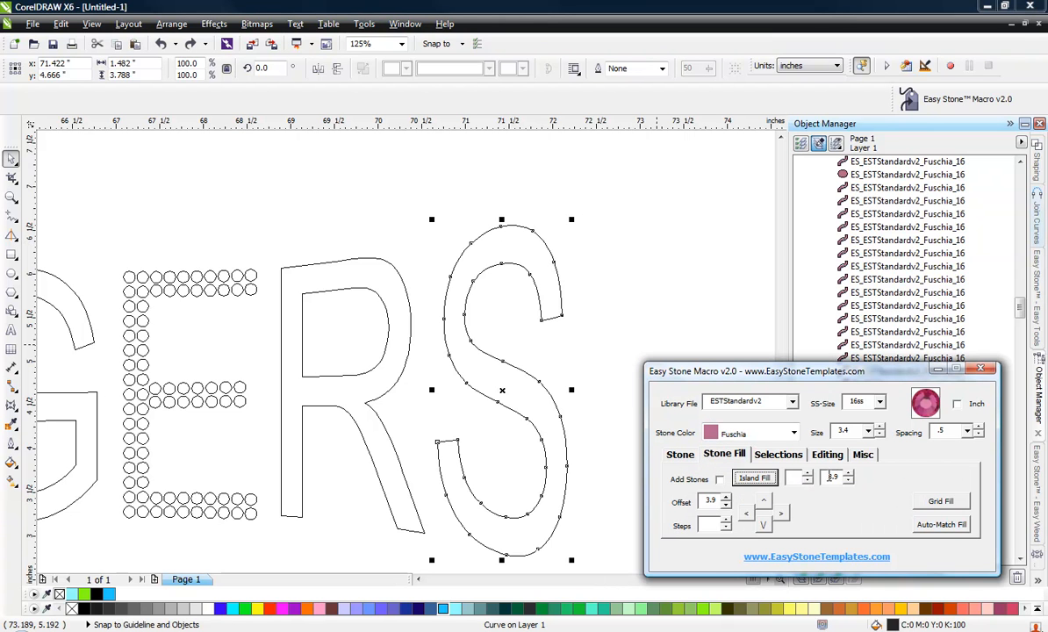
pyautogui.doubleClick(822, 477)
pyautogui.click(807, 474)
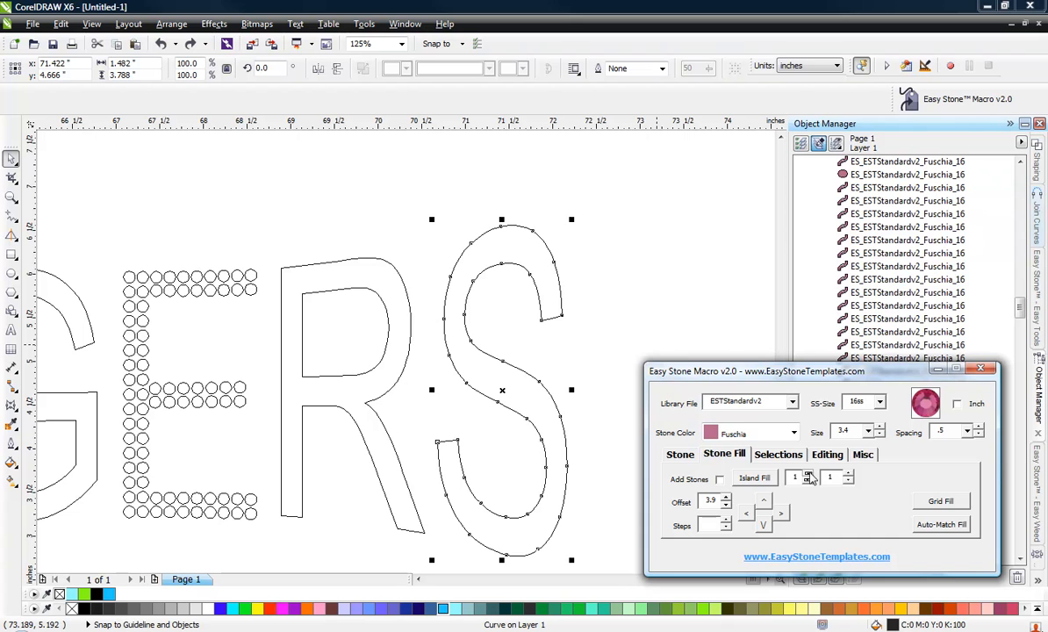
pyautogui.click(761, 480)
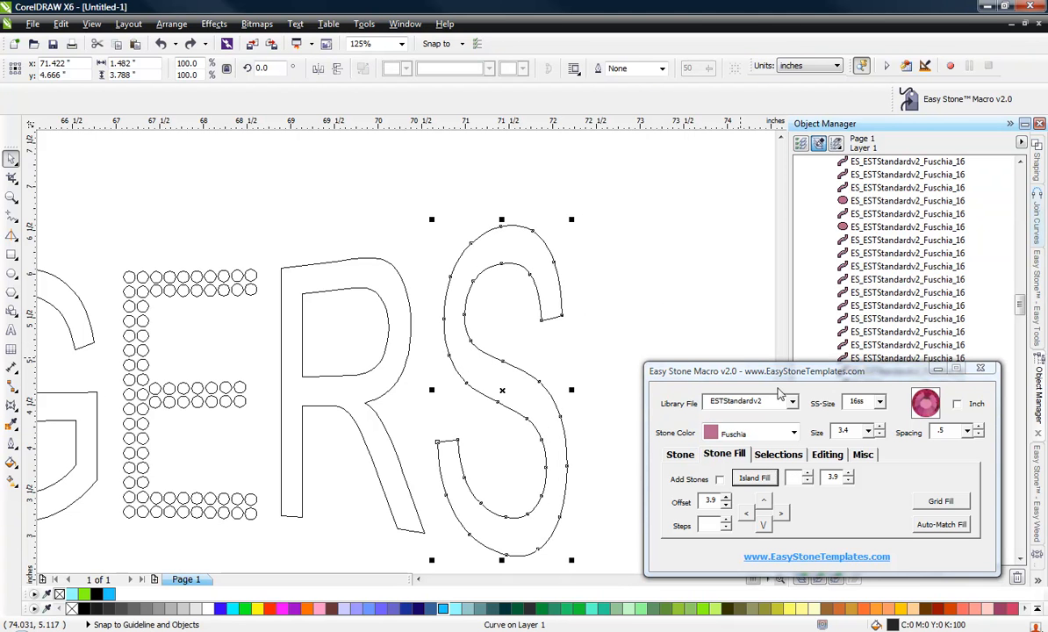
pyautogui.doubleClick(828, 478)
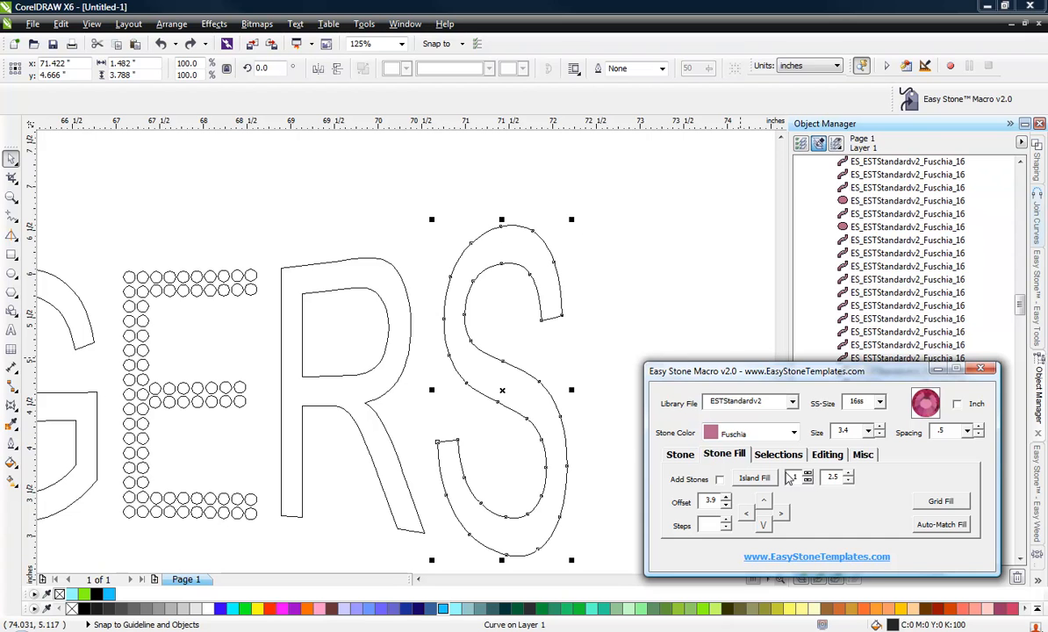
pyautogui.click(755, 478)
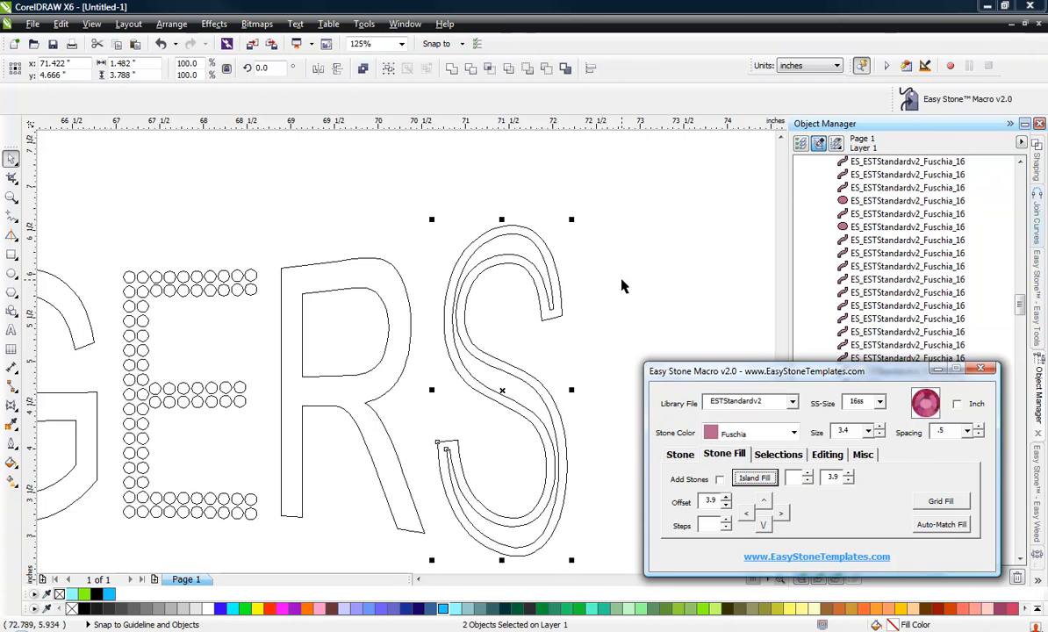
# Select the inset S path's end nodes and break the path at those nodes.
pyautogui.click(590, 340)
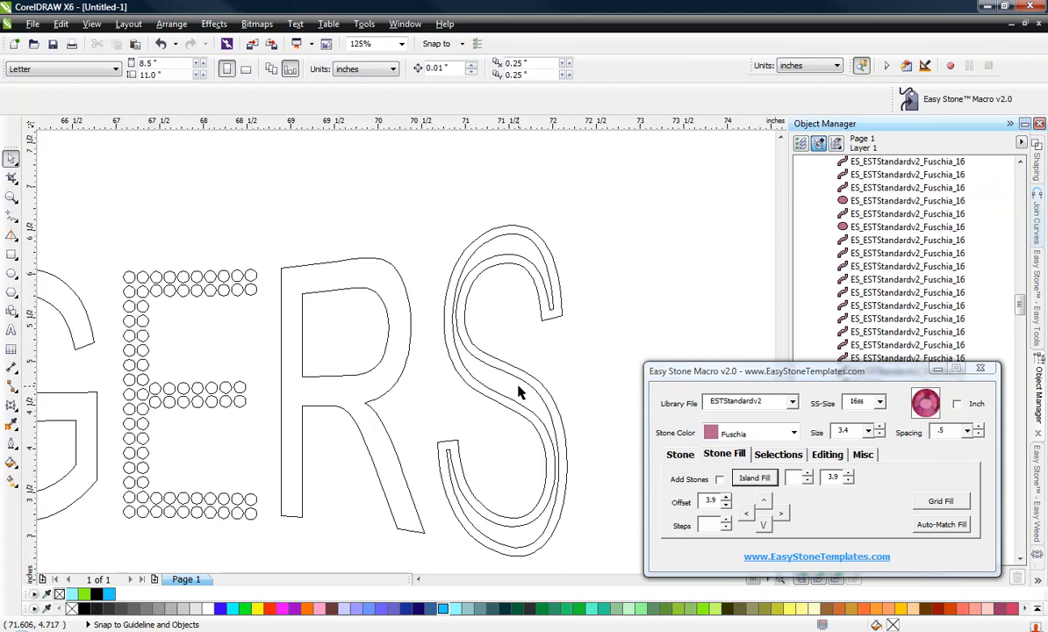
pyautogui.click(481, 379)
pyautogui.scroll(2, 453, 520)
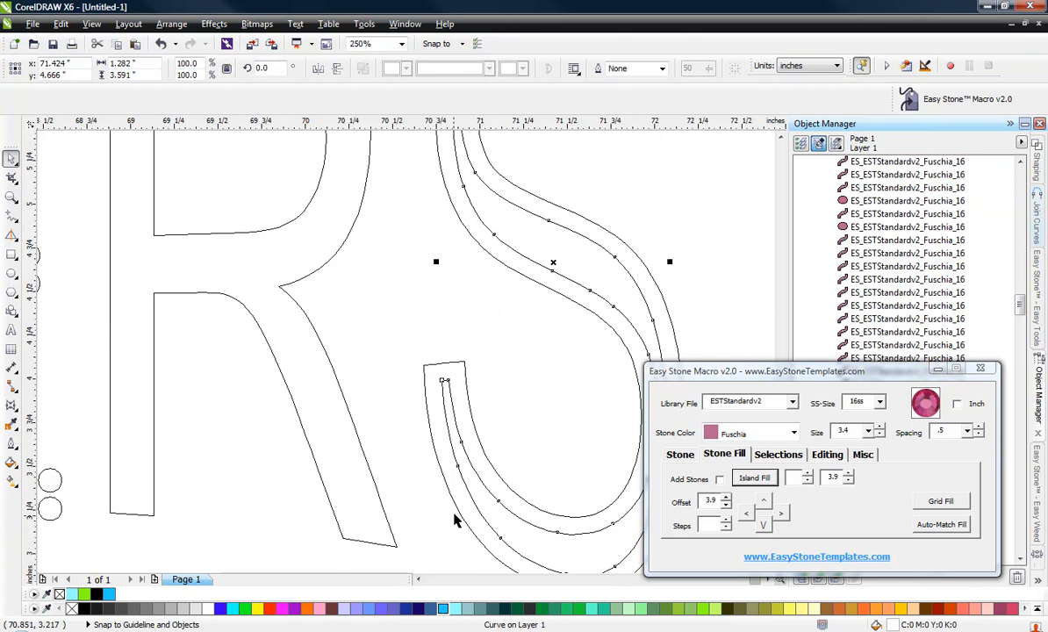
pyautogui.scroll(2, 454, 520)
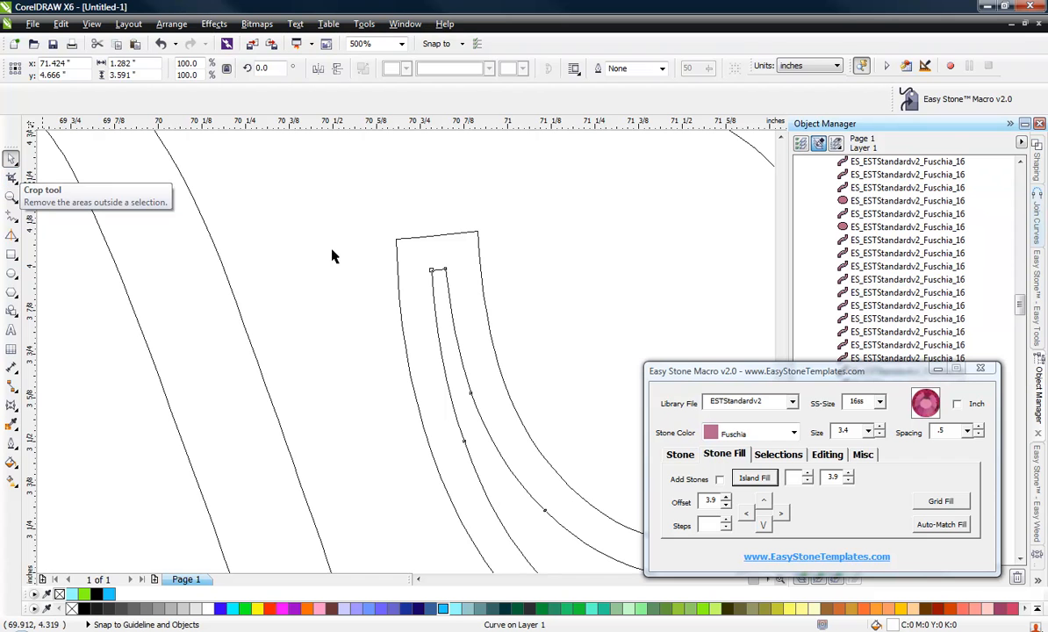
pyautogui.press('F10')
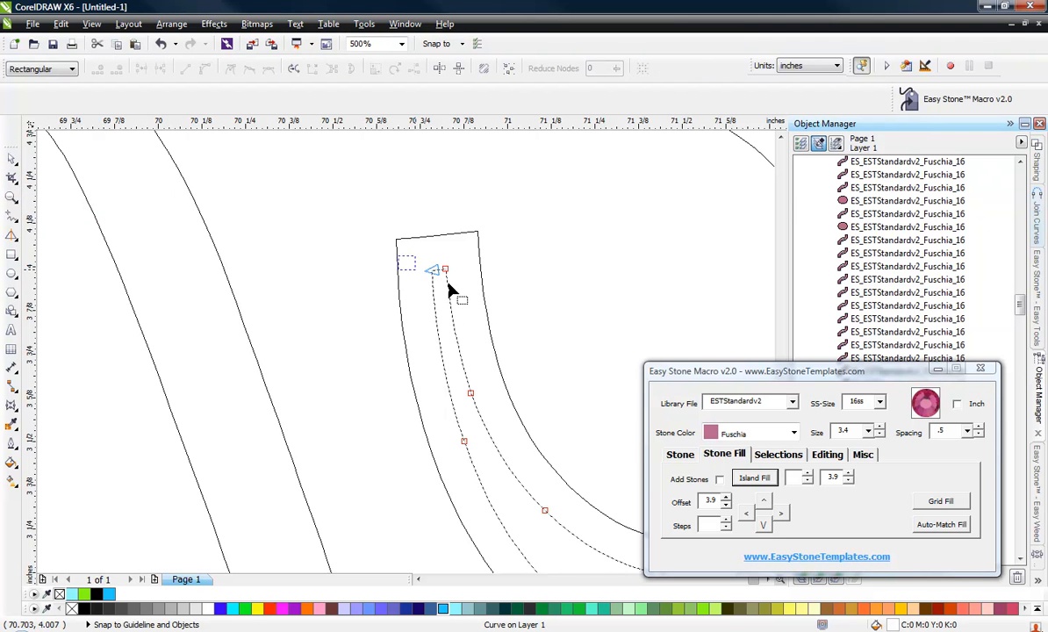
pyautogui.scroll(-5, 391, 349)
pyautogui.scroll(5, 454, 263)
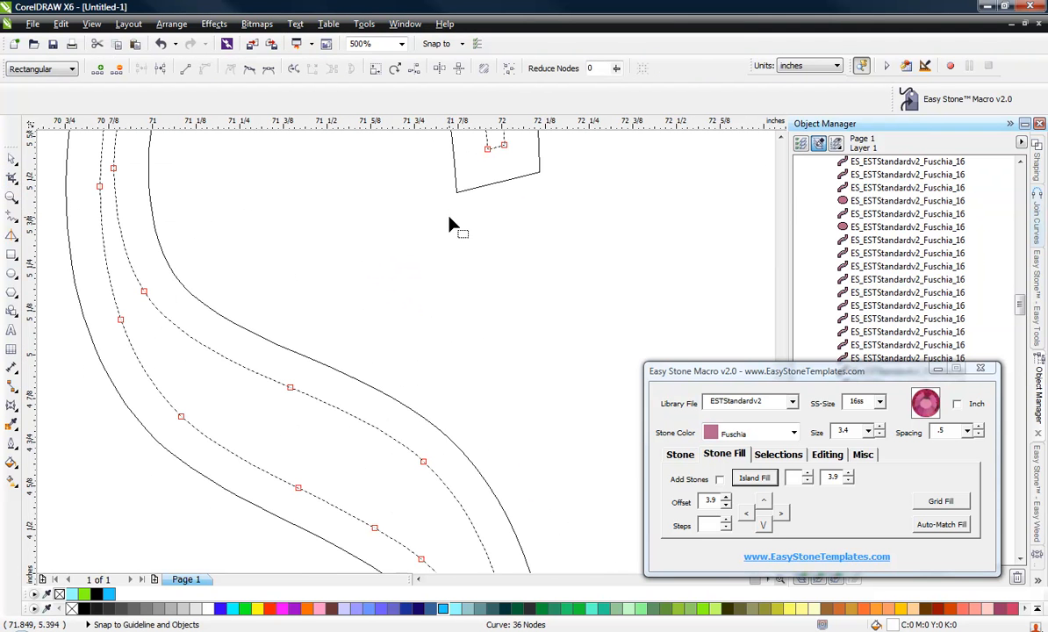
pyautogui.scroll(-2, 447, 250)
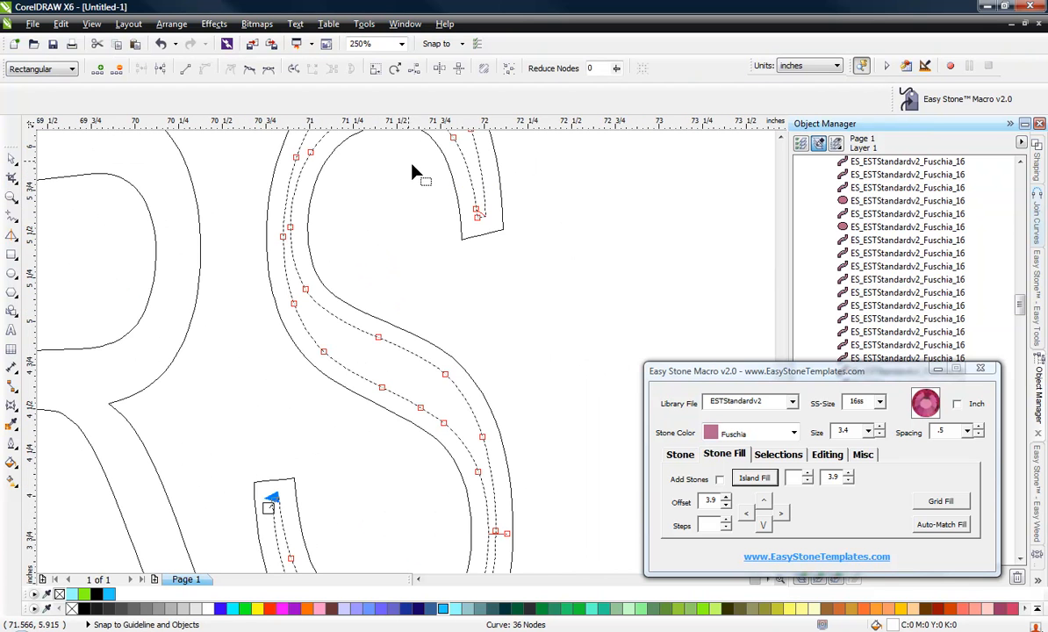
pyautogui.moveTo(508, 250); pyautogui.dragTo(508, 251)
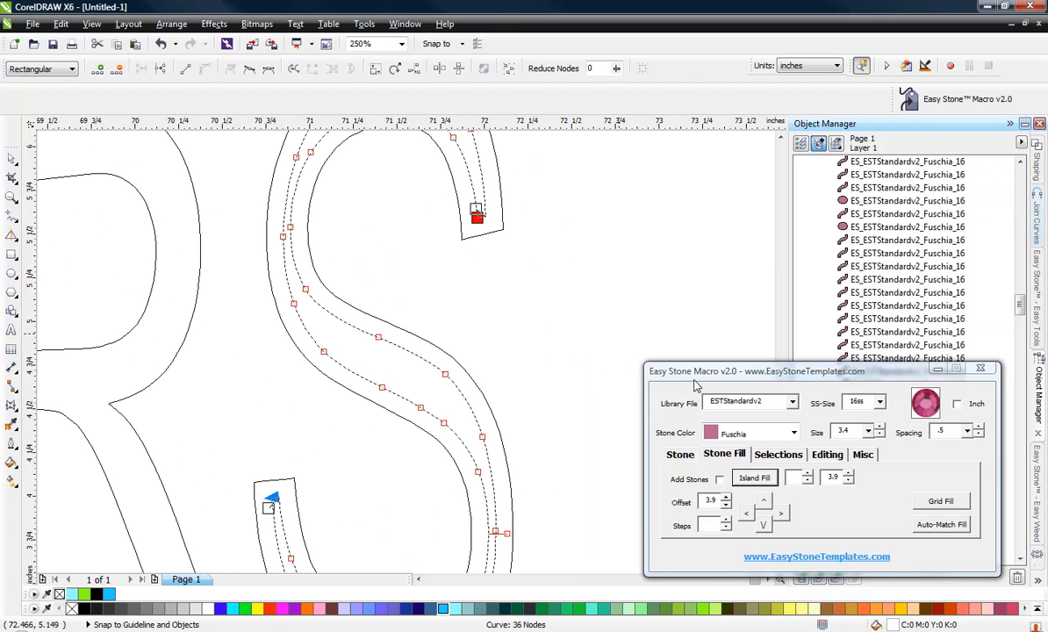
pyautogui.click(830, 455)
pyautogui.click(782, 485)
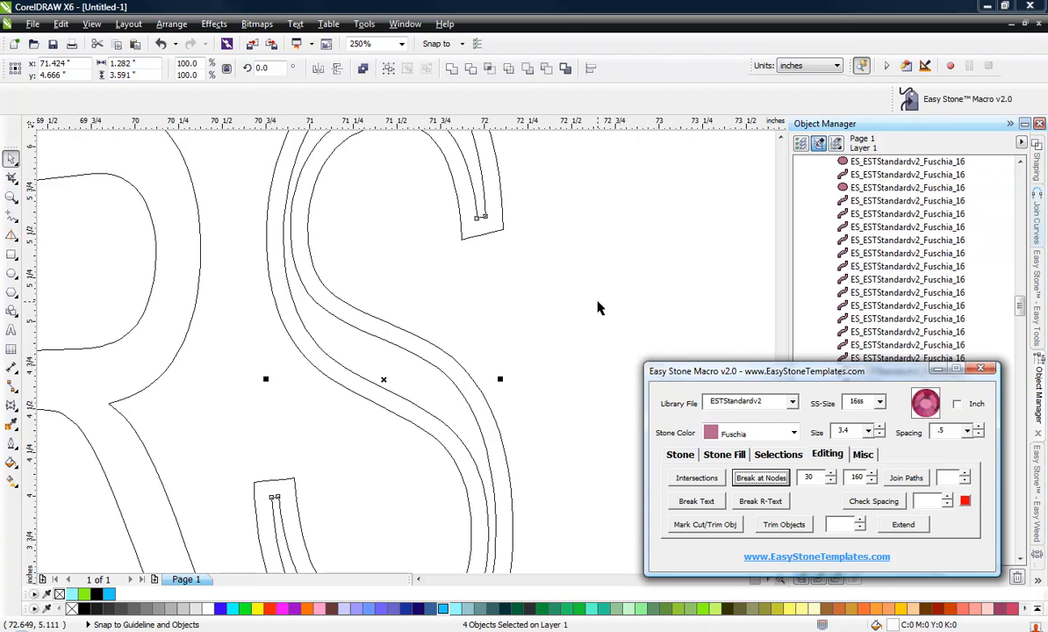
# Add stones along the broken inset S paths.
pyautogui.click(682, 455)
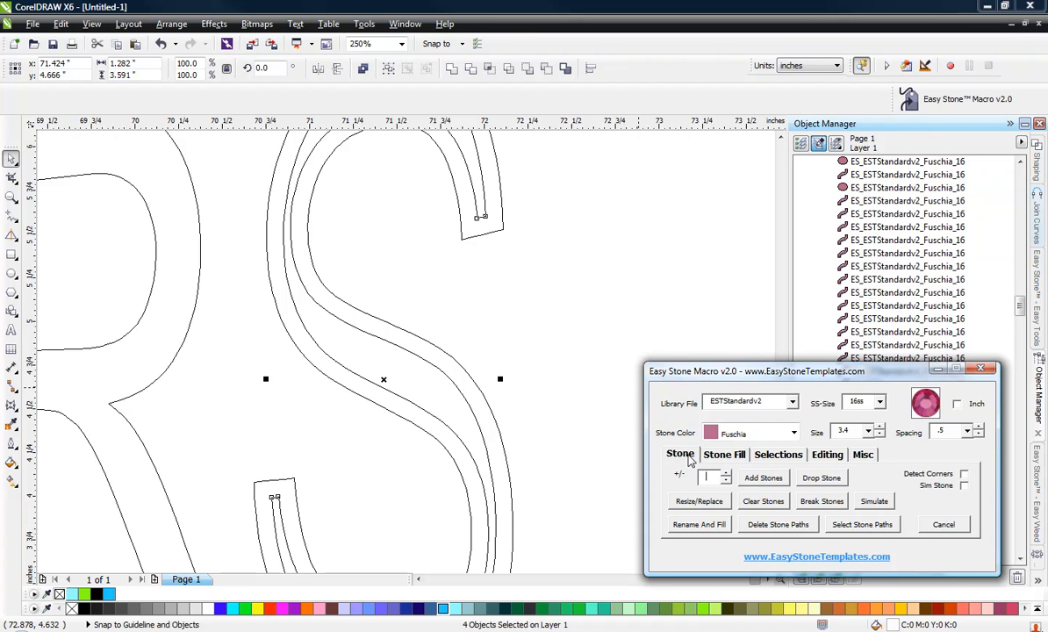
pyautogui.click(755, 479)
pyautogui.click(381, 227)
pyautogui.scroll(-2, 374, 226)
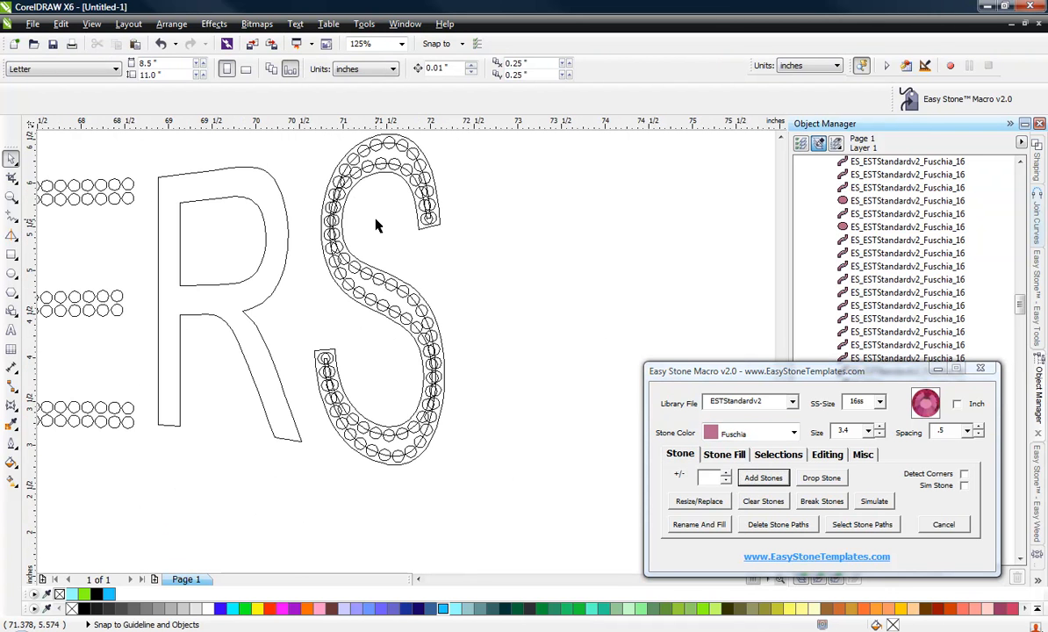
# Switch the view to Enhanced and delete the original filled S letter shape.
pyautogui.click(91, 25)
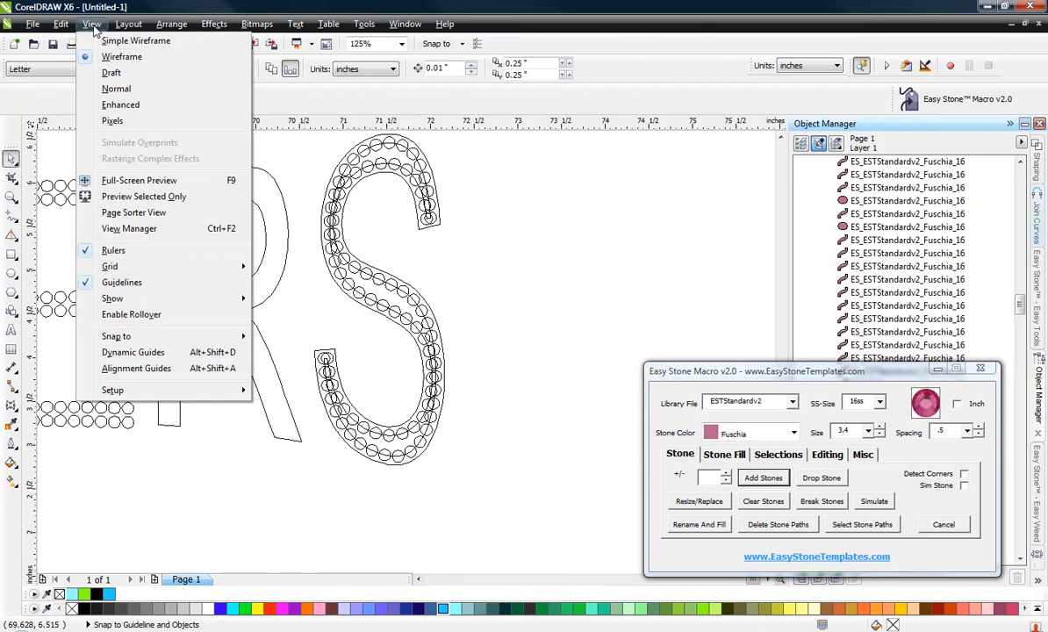
pyautogui.click(120, 105)
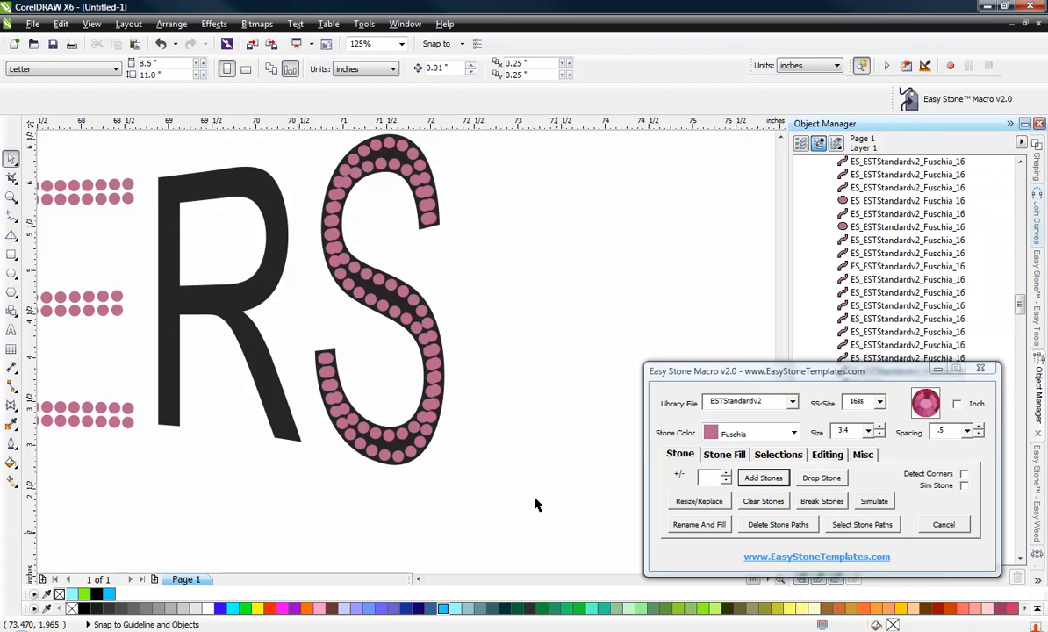
pyautogui.scroll(4, 397, 470)
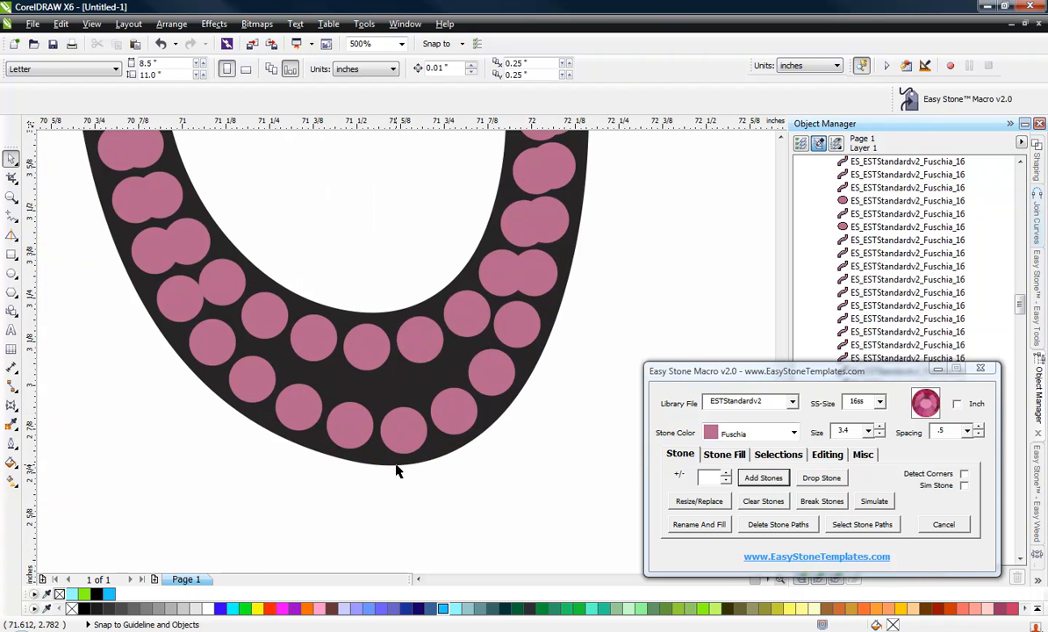
pyautogui.click(396, 467)
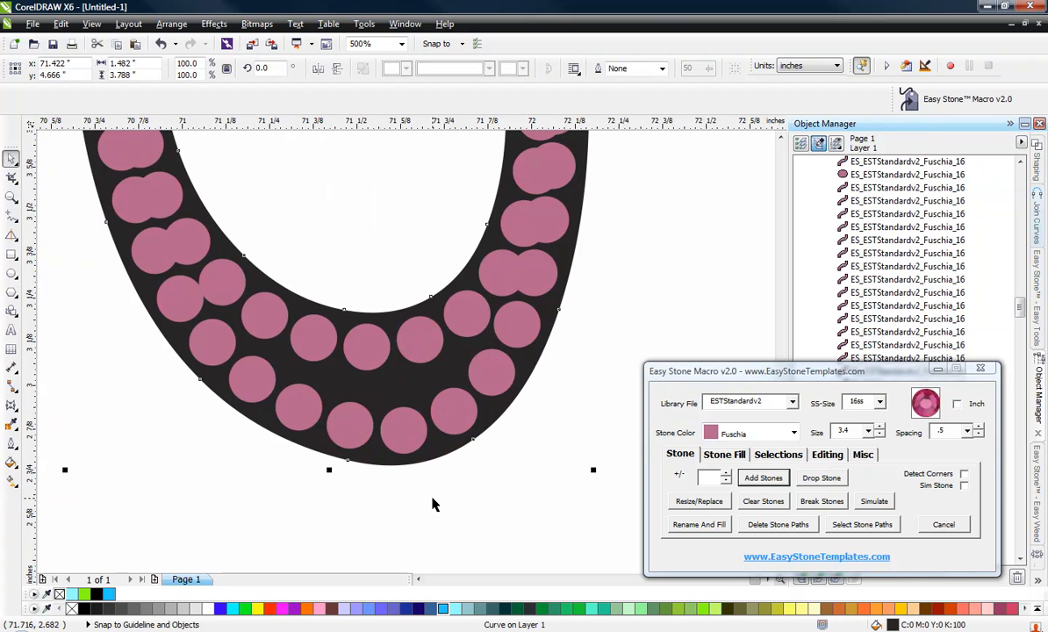
pyautogui.press('Delete')
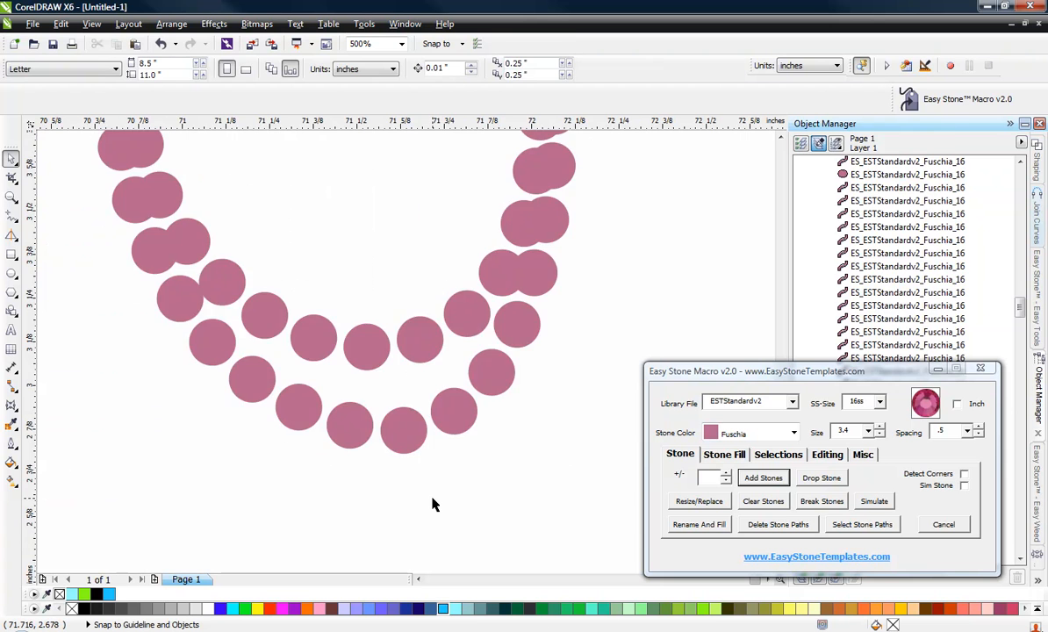
# Select all of the S's stones and paths and delete the stone paths.
pyautogui.scroll(-4, 432, 505)
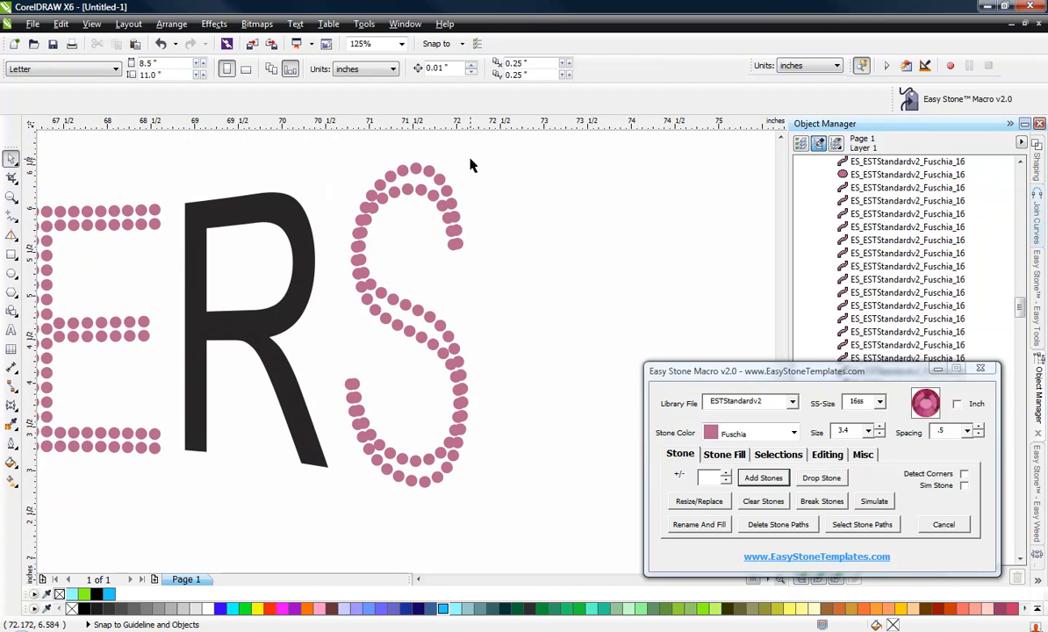
pyautogui.moveTo(476, 155); pyautogui.dragTo(309, 445)
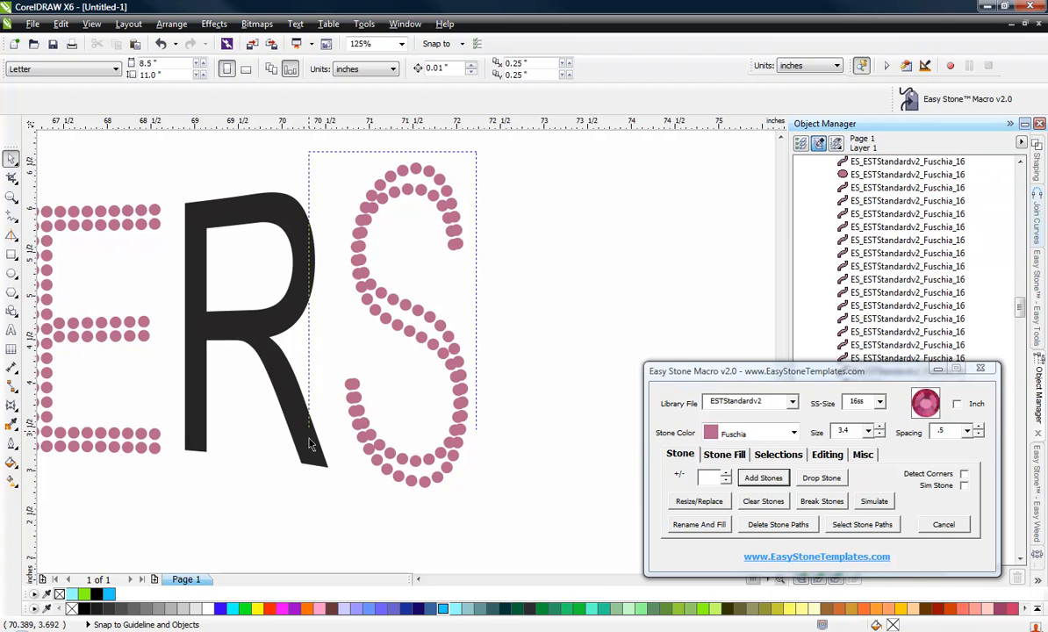
pyautogui.moveTo(323, 483); pyautogui.dragTo(332, 506)
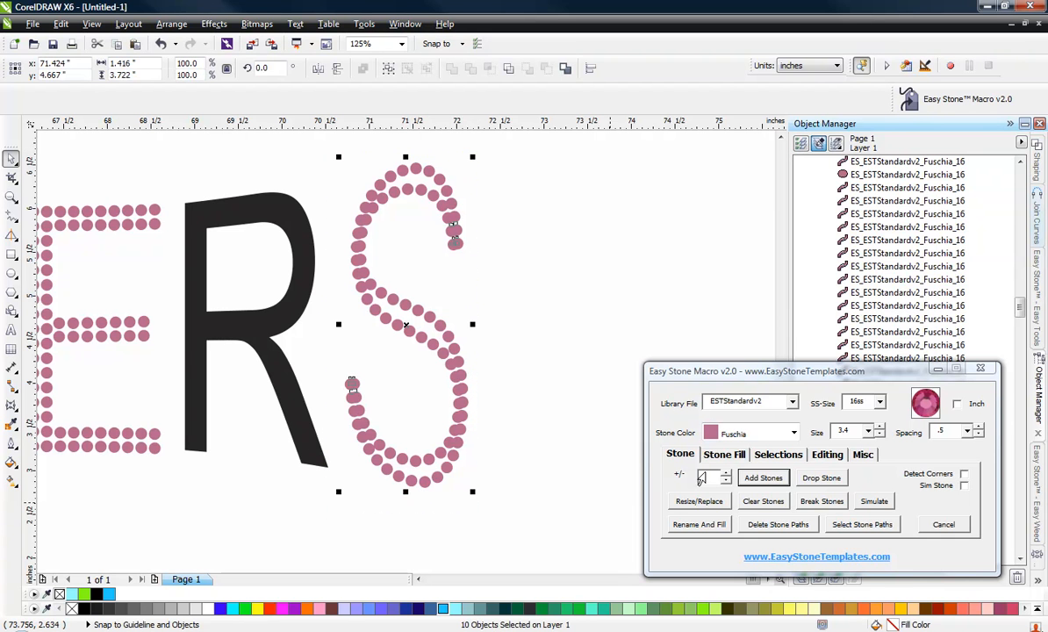
pyautogui.click(778, 526)
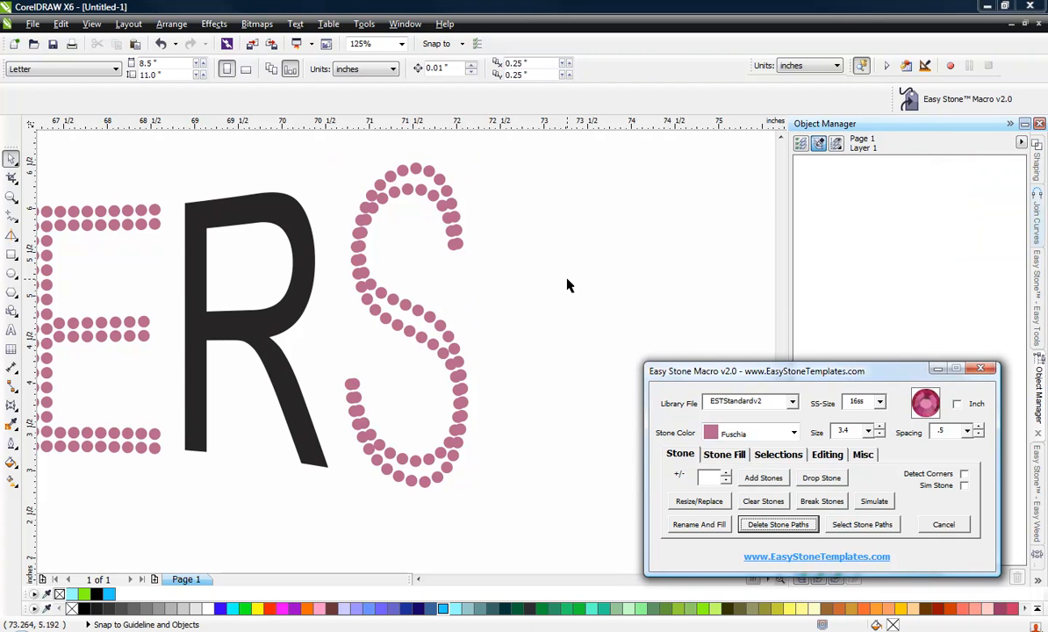
# Drag apart the overlapping stones at the S's upper tail end.
pyautogui.scroll(2, 428, 216)
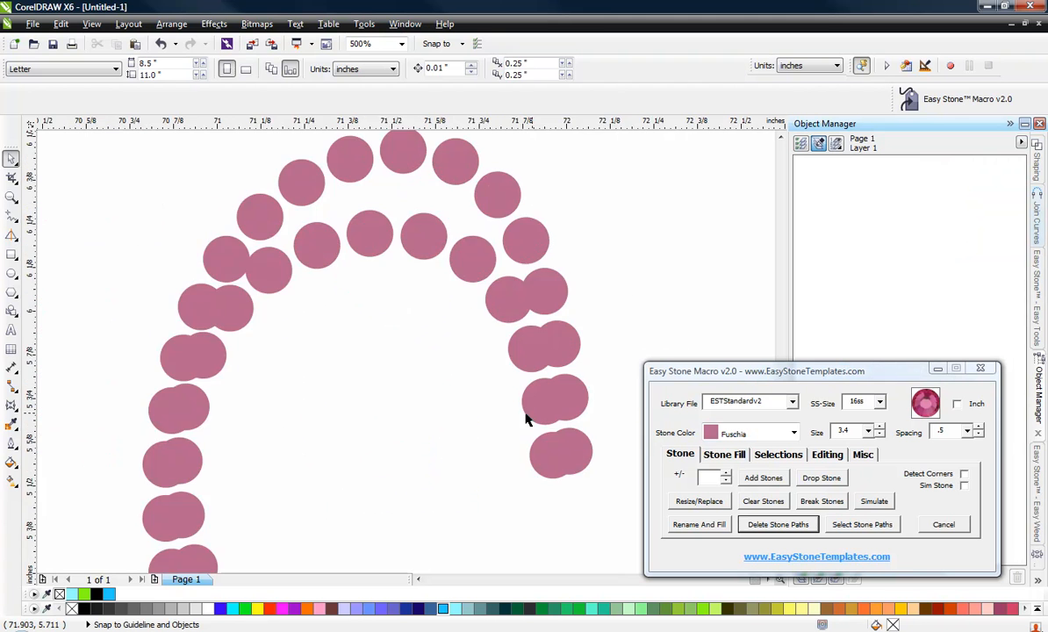
pyautogui.scroll(1, 590, 503)
pyautogui.scroll(-2, 362, 327)
pyautogui.scroll(2, 411, 367)
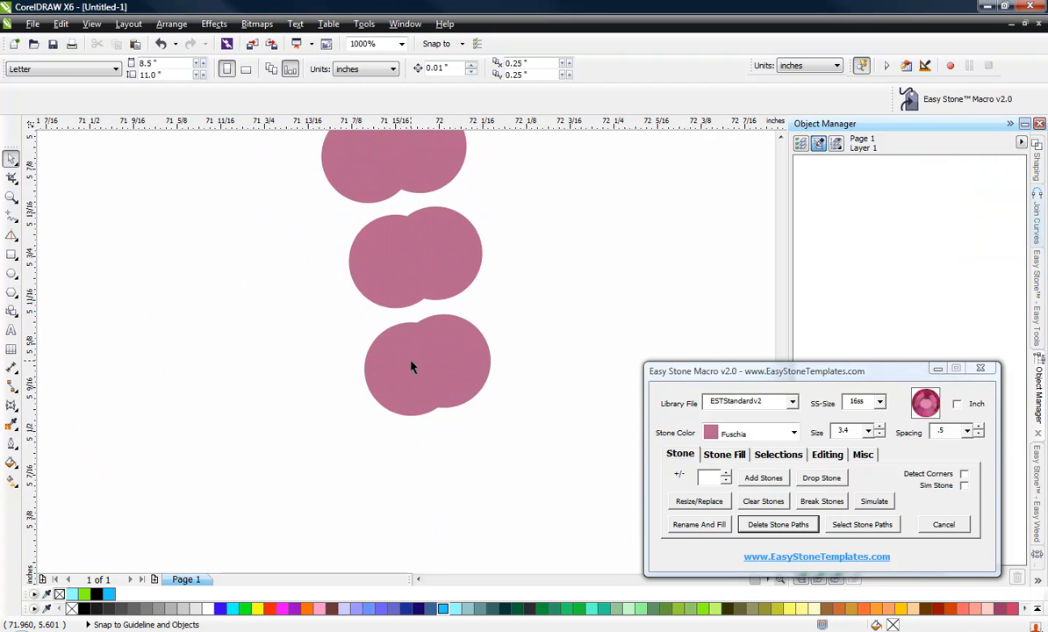
pyautogui.scroll(1, 411, 361)
pyautogui.moveTo(409, 352); pyautogui.dragTo(321, 341)
pyautogui.scroll(-1, 595, 498)
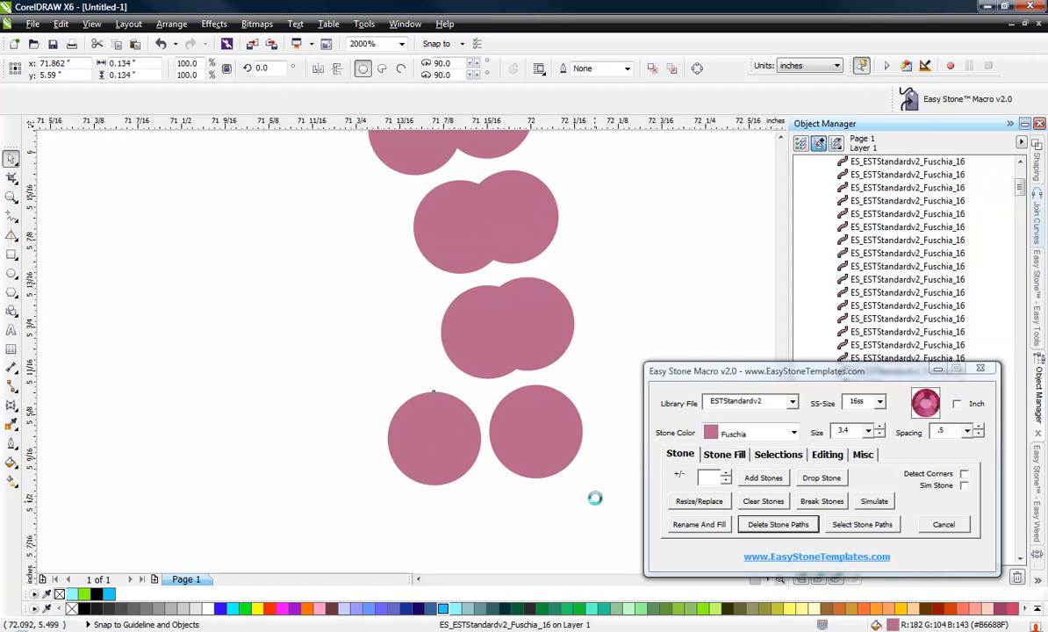
pyautogui.scroll(-1, 595, 497)
pyautogui.scroll(1, 520, 402)
pyautogui.moveTo(554, 430); pyautogui.dragTo(487, 435)
pyautogui.scroll(1, 505, 437)
pyautogui.moveTo(492, 262); pyautogui.dragTo(462, 275)
# Move overlapping stones apart near the top end of the S's upper curve.
pyautogui.scroll(-1, 541, 363)
pyautogui.scroll(-1, 501, 311)
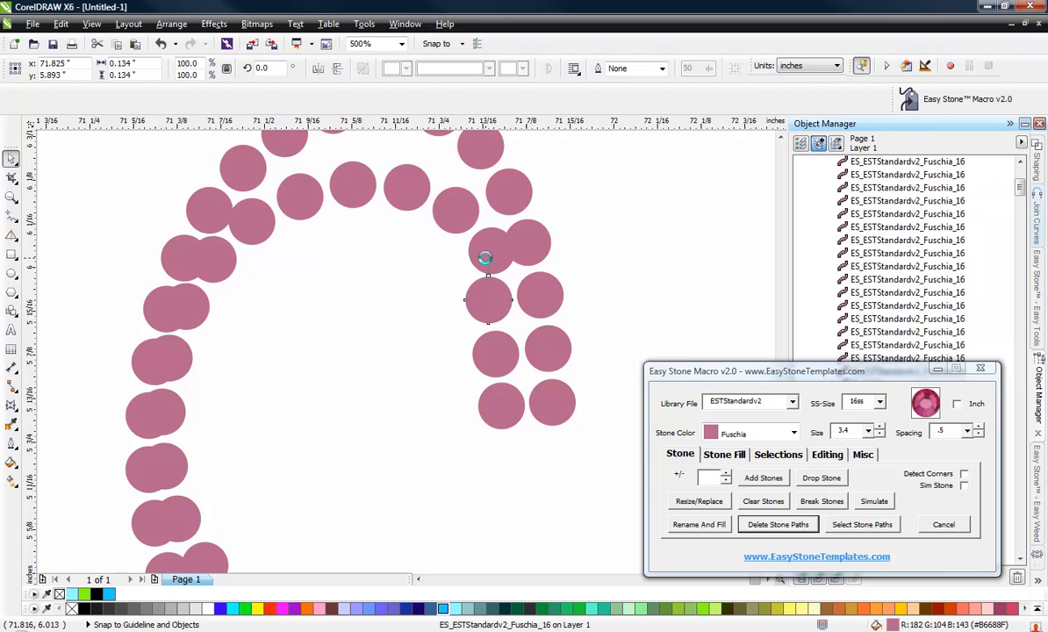
pyautogui.scroll(2, 487, 257)
pyautogui.moveTo(491, 235); pyautogui.dragTo(446, 239)
pyautogui.scroll(-2, 499, 288)
pyautogui.scroll(2, 497, 303)
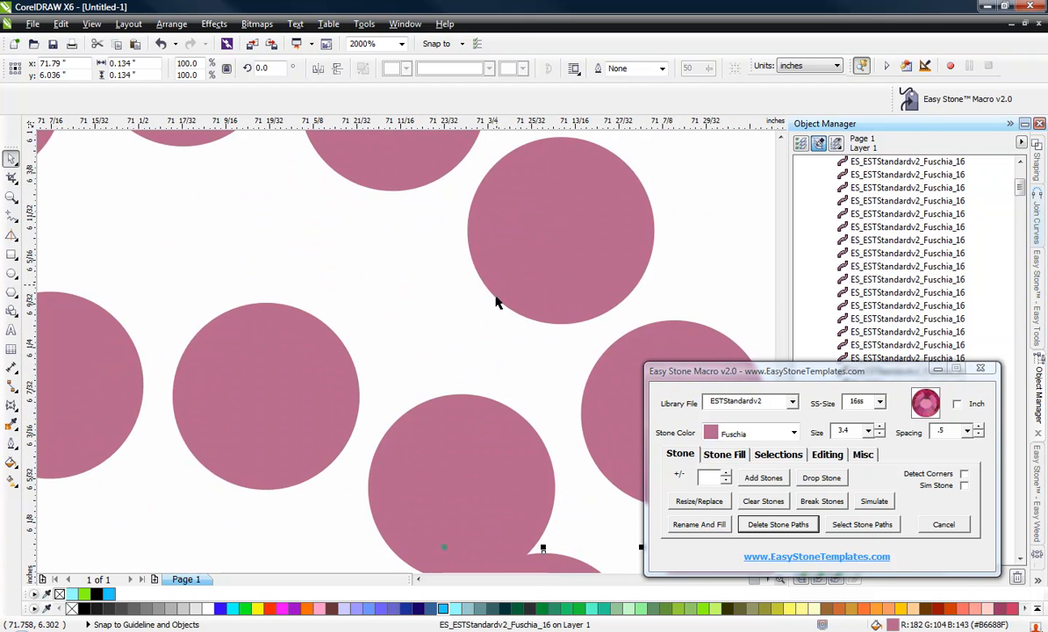
pyautogui.moveTo(477, 417); pyautogui.dragTo(476, 380)
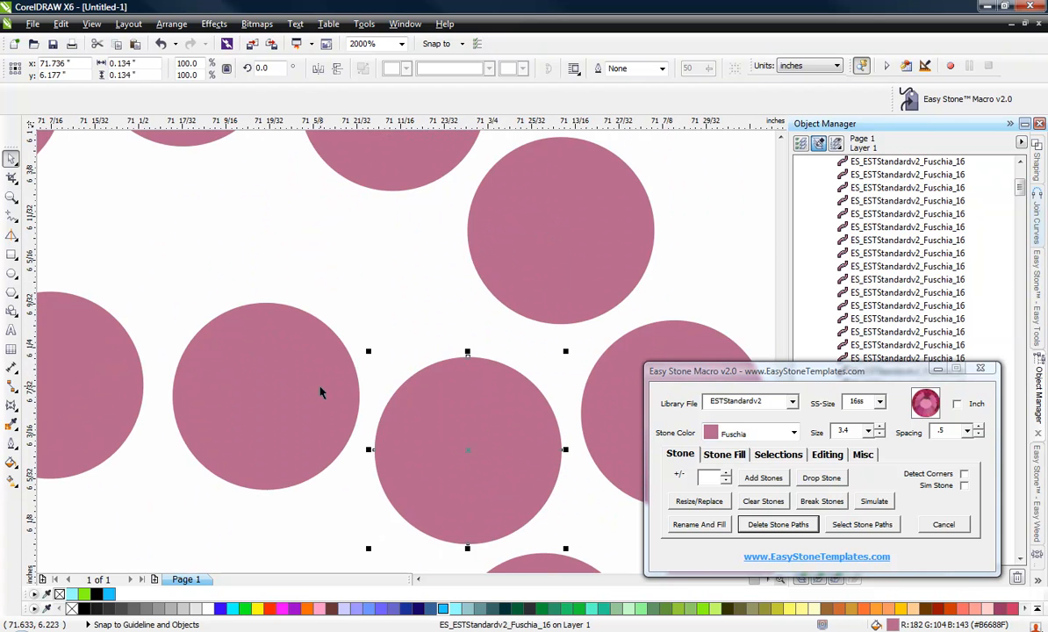
pyautogui.moveTo(321, 393); pyautogui.dragTo(356, 296)
# Spread out the doubled stones along the top arc of the S.
pyautogui.scroll(-2, 468, 311)
pyautogui.scroll(2, 440, 334)
pyautogui.moveTo(440, 334); pyautogui.dragTo(522, 282)
pyautogui.scroll(-1, 485, 271)
pyautogui.scroll(2, 521, 264)
pyautogui.scroll(-2, 536, 308)
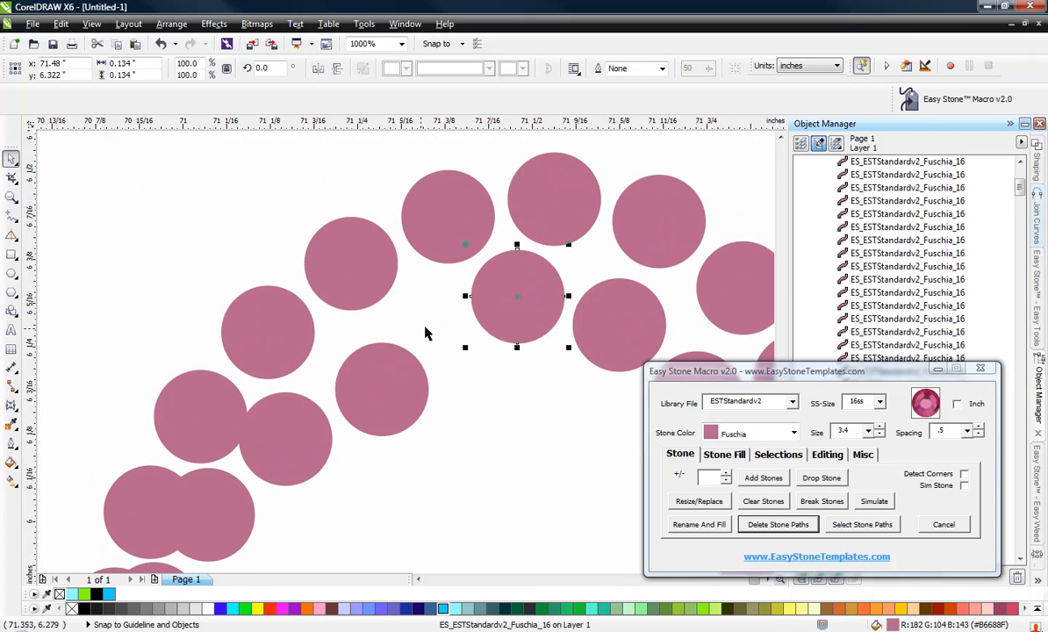
pyautogui.scroll(1, 402, 360)
pyautogui.moveTo(406, 388); pyautogui.dragTo(475, 295)
pyautogui.scroll(-1, 468, 283)
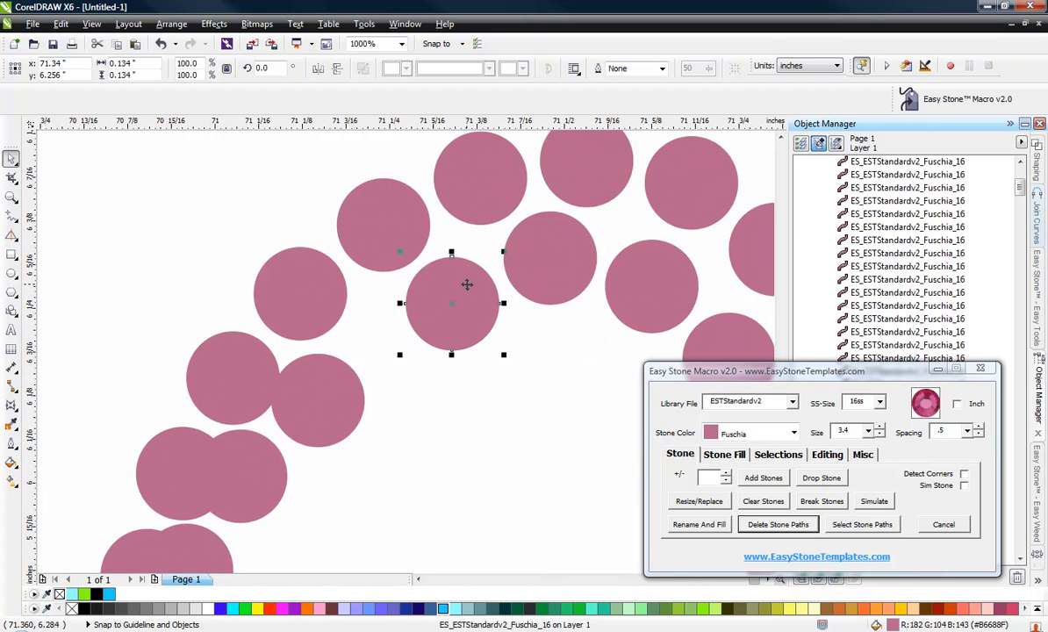
pyautogui.scroll(1, 337, 388)
pyautogui.moveTo(337, 388); pyautogui.dragTo(501, 288)
# Separate overlapping stone pairs where the S's top arc turns down its left side.
pyautogui.scroll(-2, 446, 202)
pyautogui.scroll(2, 392, 257)
pyautogui.scroll(-2, 241, 352)
pyautogui.scroll(2, 261, 328)
pyautogui.moveTo(289, 411); pyautogui.dragTo(409, 386)
pyautogui.scroll(-1, 360, 230)
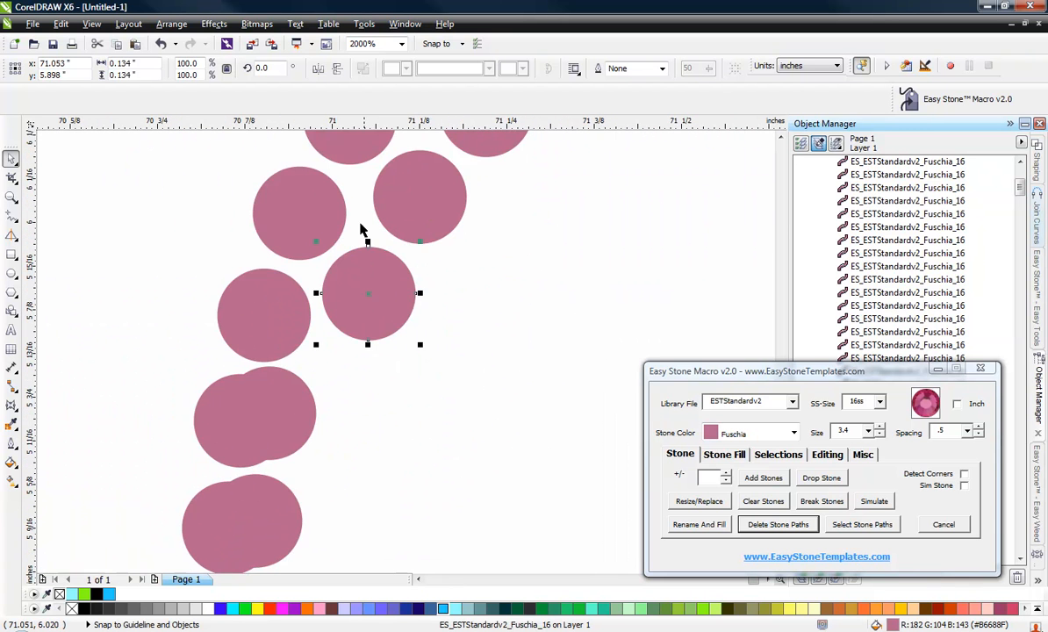
pyautogui.scroll(1, 287, 437)
pyautogui.moveTo(290, 400); pyautogui.dragTo(445, 376)
pyautogui.scroll(-2, 295, 219)
pyautogui.scroll(2, 295, 355)
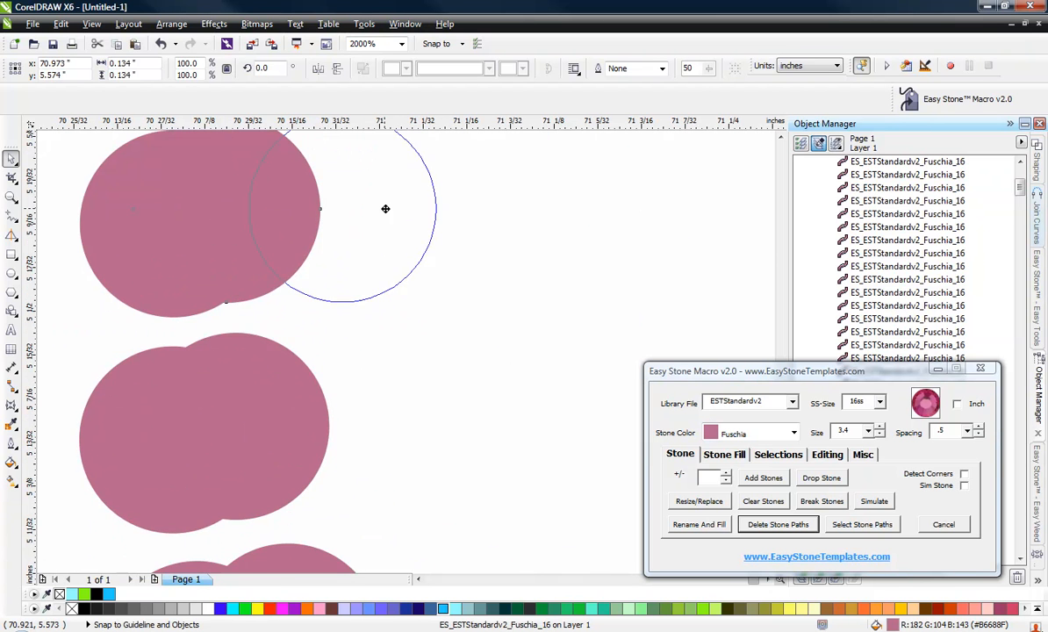
pyautogui.moveTo(386, 209); pyautogui.dragTo(386, 209)
# Drag apart the stacked stones down the S's upper left side.
pyautogui.scroll(-1, 342, 378)
pyautogui.scroll(1, 345, 276)
pyautogui.moveTo(344, 276); pyautogui.dragTo(372, 237)
pyautogui.moveTo(235, 527); pyautogui.dragTo(367, 478)
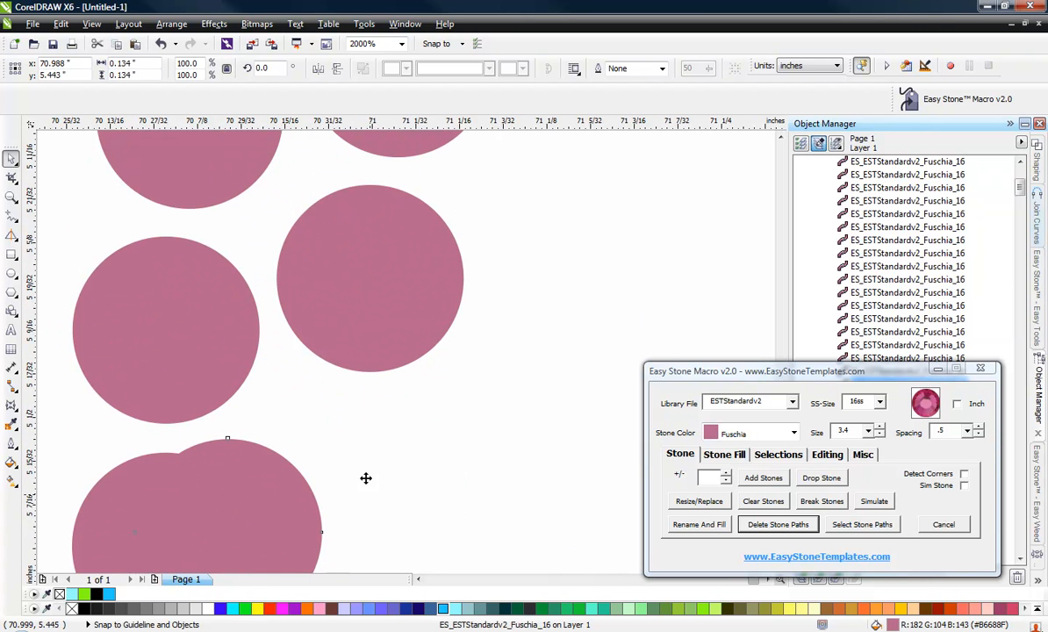
pyautogui.scroll(-2, 236, 264)
pyautogui.scroll(2, 241, 291)
pyautogui.moveTo(258, 319); pyautogui.dragTo(272, 311)
pyautogui.moveTo(217, 503); pyautogui.dragTo(299, 432)
pyautogui.scroll(-1, 267, 290)
pyautogui.scroll(1, 282, 482)
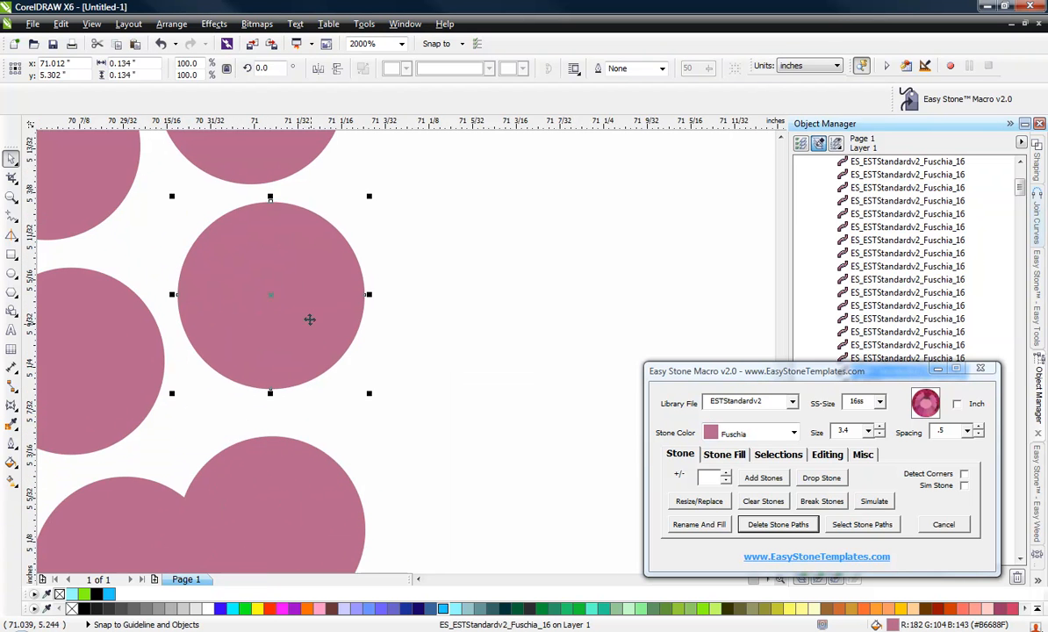
pyautogui.moveTo(309, 319); pyautogui.dragTo(309, 329)
pyautogui.moveTo(294, 443); pyautogui.dragTo(349, 462)
# Space out the overlapping stones where the S's left curve meets the diagonal spine.
pyautogui.scroll(-2, 219, 364)
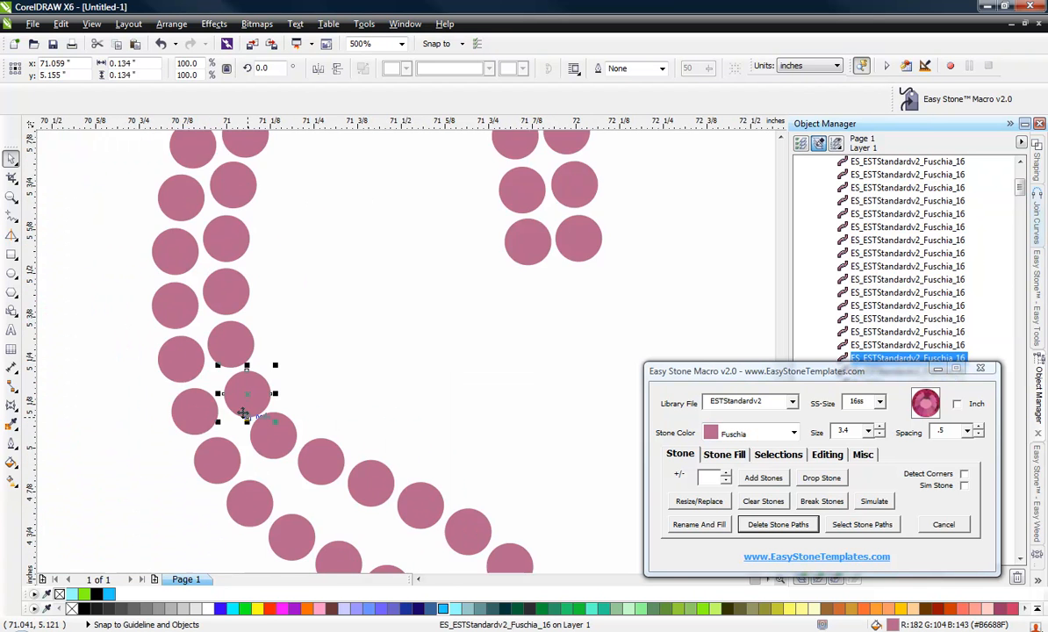
pyautogui.scroll(2, 244, 415)
pyautogui.moveTo(275, 398); pyautogui.dragTo(266, 400)
pyautogui.moveTo(374, 505); pyautogui.dragTo(350, 514)
pyautogui.scroll(-2, 378, 488)
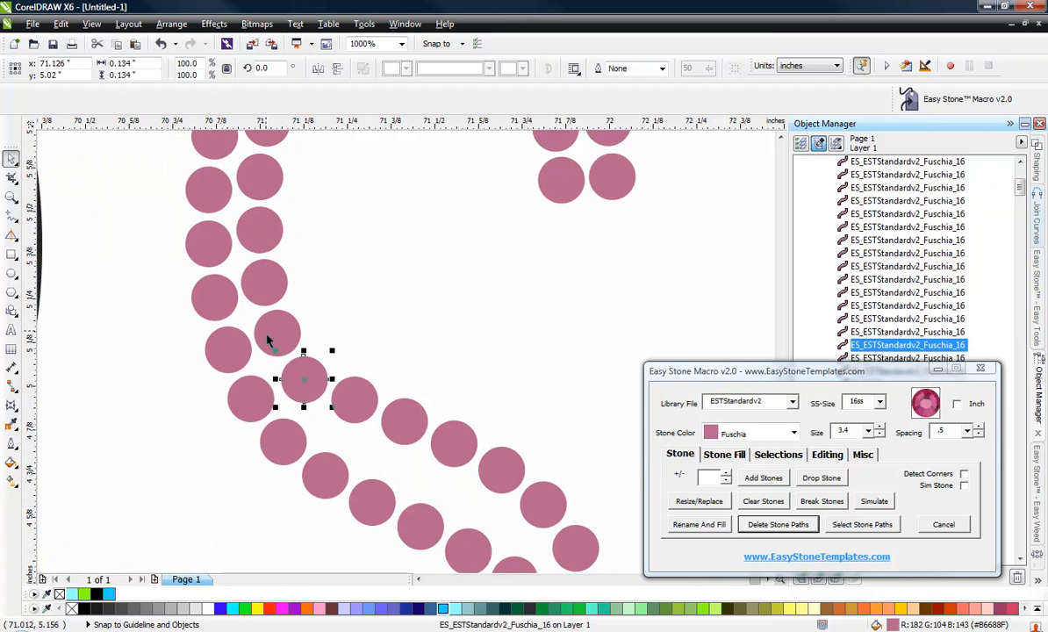
pyautogui.scroll(2, 309, 444)
pyautogui.moveTo(474, 273); pyautogui.dragTo(406, 336)
pyautogui.scroll(-2, 363, 316)
pyautogui.scroll(1, 363, 316)
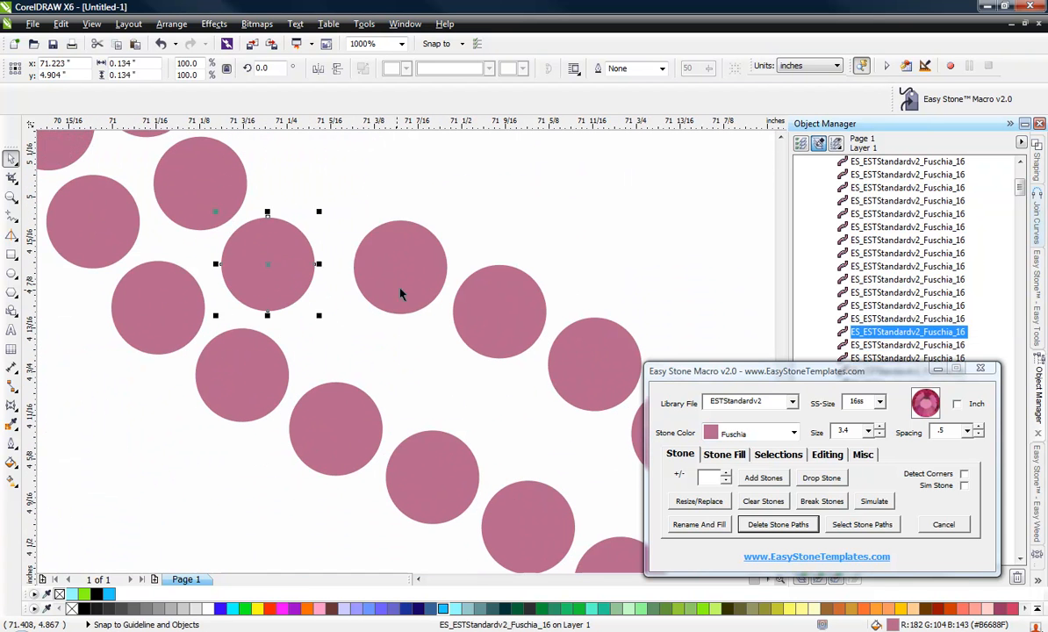
pyautogui.moveTo(401, 269); pyautogui.dragTo(360, 328)
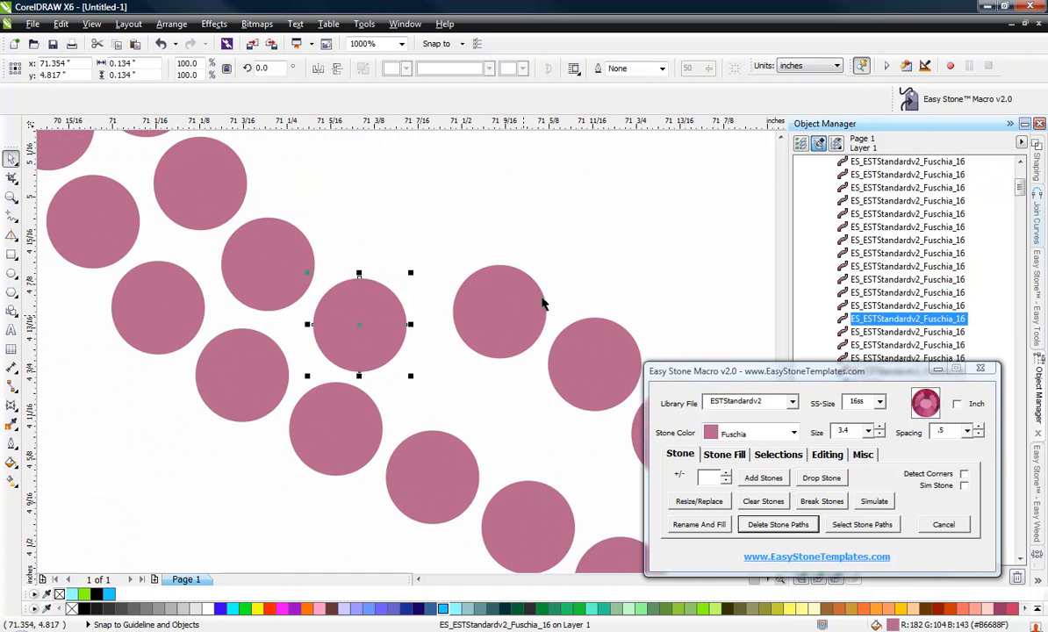
pyautogui.moveTo(521, 304); pyautogui.dragTo(482, 358)
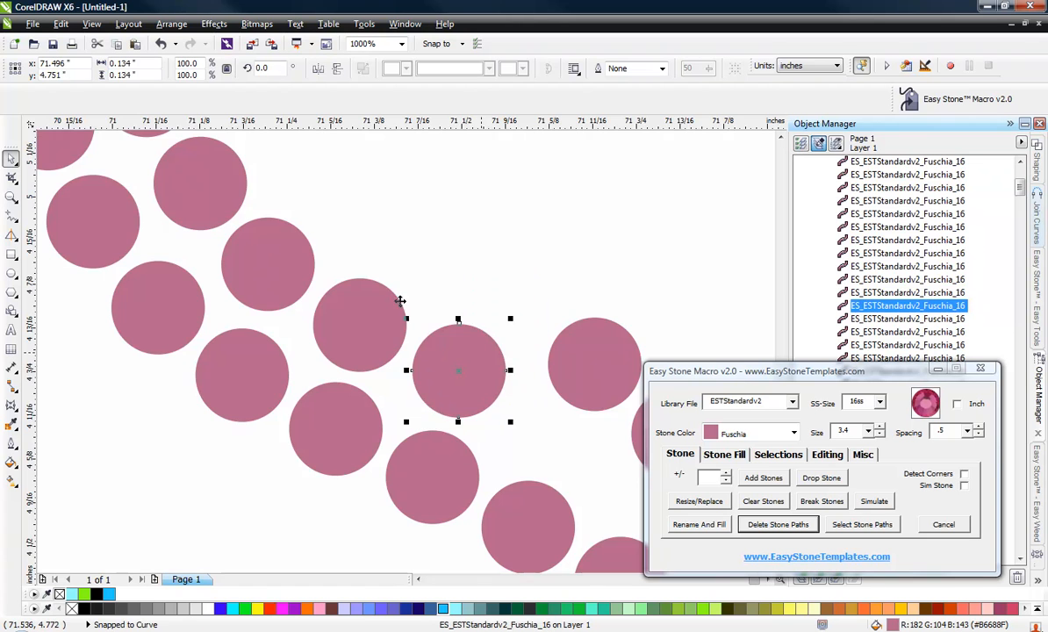
# Separate the doubled stones along the lower part of the S's diagonal spine.
pyautogui.scroll(-1, 176, 220)
pyautogui.scroll(1, 367, 341)
pyautogui.moveTo(385, 218); pyautogui.dragTo(362, 266)
pyautogui.scroll(1, 377, 312)
pyautogui.moveTo(566, 296); pyautogui.dragTo(513, 374)
pyautogui.scroll(-2, 417, 356)
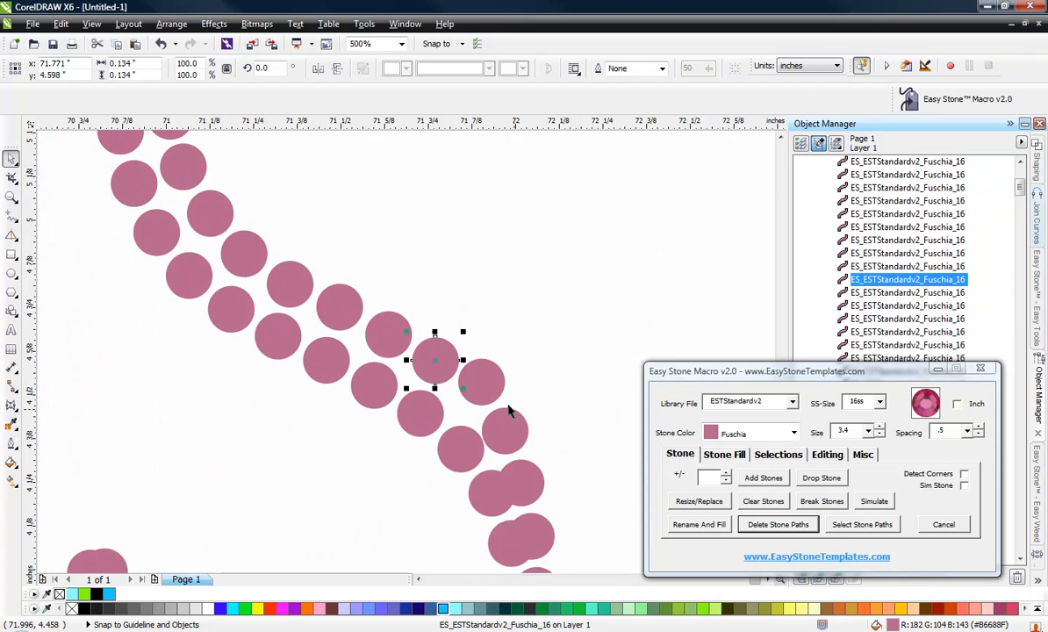
pyautogui.scroll(1, 509, 411)
pyautogui.moveTo(468, 339); pyautogui.dragTo(445, 375)
pyautogui.scroll(-1, 407, 319)
pyautogui.scroll(2, 486, 395)
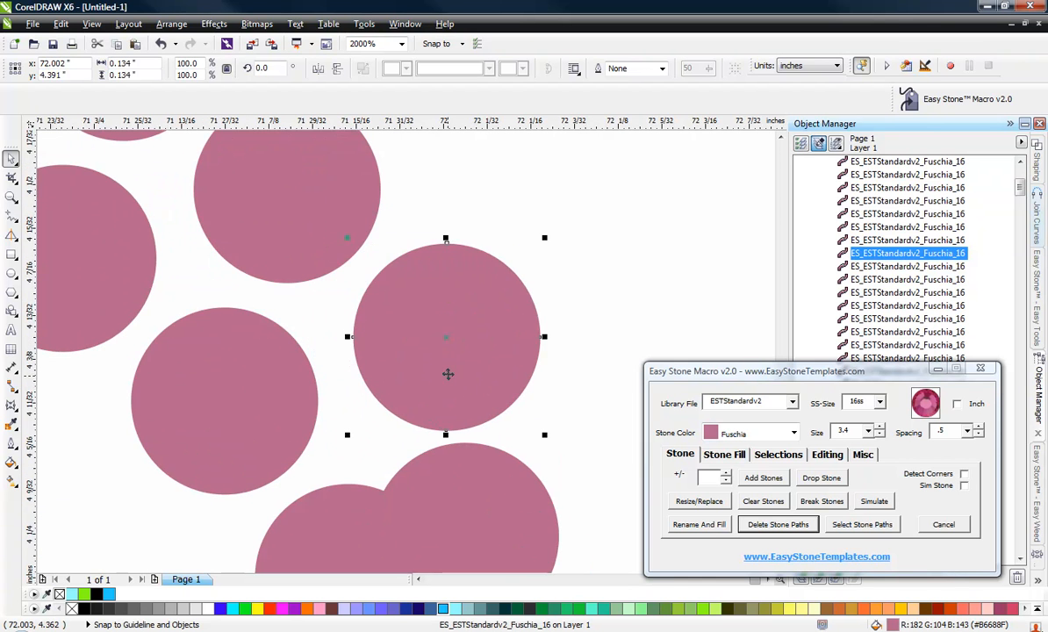
# Pull apart the overlapping stones down the right side of the S's lower curve.
pyautogui.scroll(-3, 317, 276)
pyautogui.scroll(3, 297, 221)
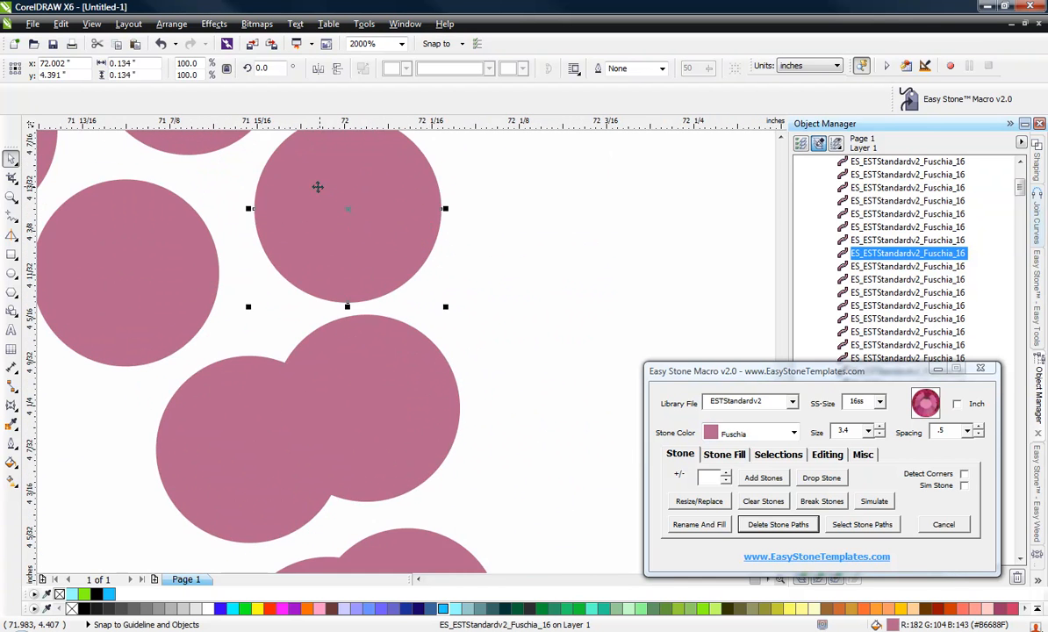
pyautogui.moveTo(323, 296); pyautogui.dragTo(313, 299)
pyautogui.moveTo(365, 402); pyautogui.dragTo(475, 385)
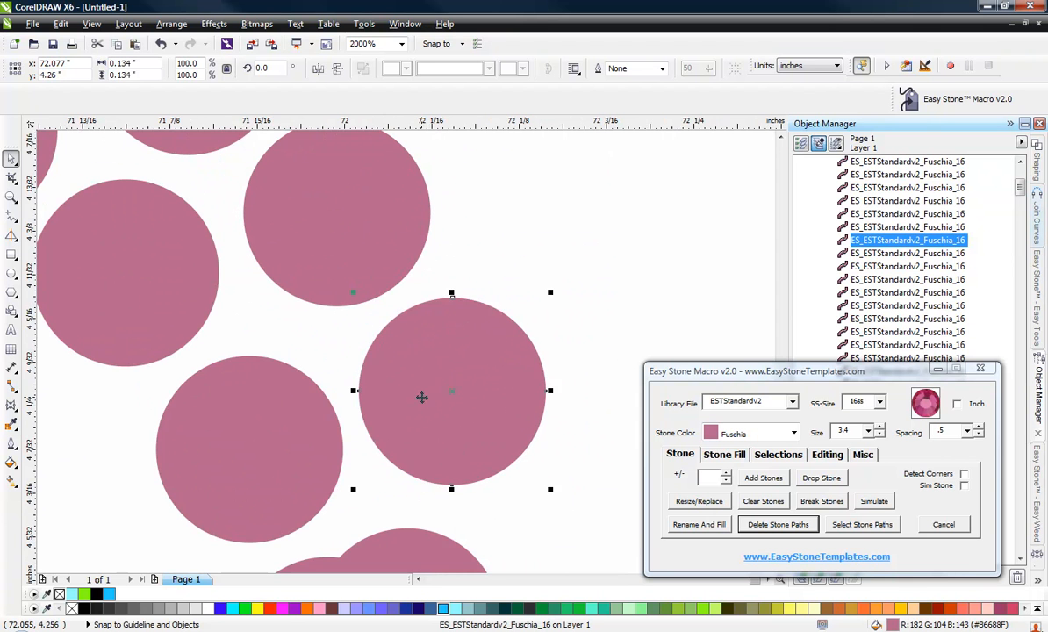
pyautogui.scroll(-3, 305, 238)
pyautogui.scroll(3, 313, 318)
pyautogui.moveTo(274, 318); pyautogui.dragTo(347, 315)
pyautogui.scroll(-3, 297, 255)
pyautogui.scroll(3, 266, 259)
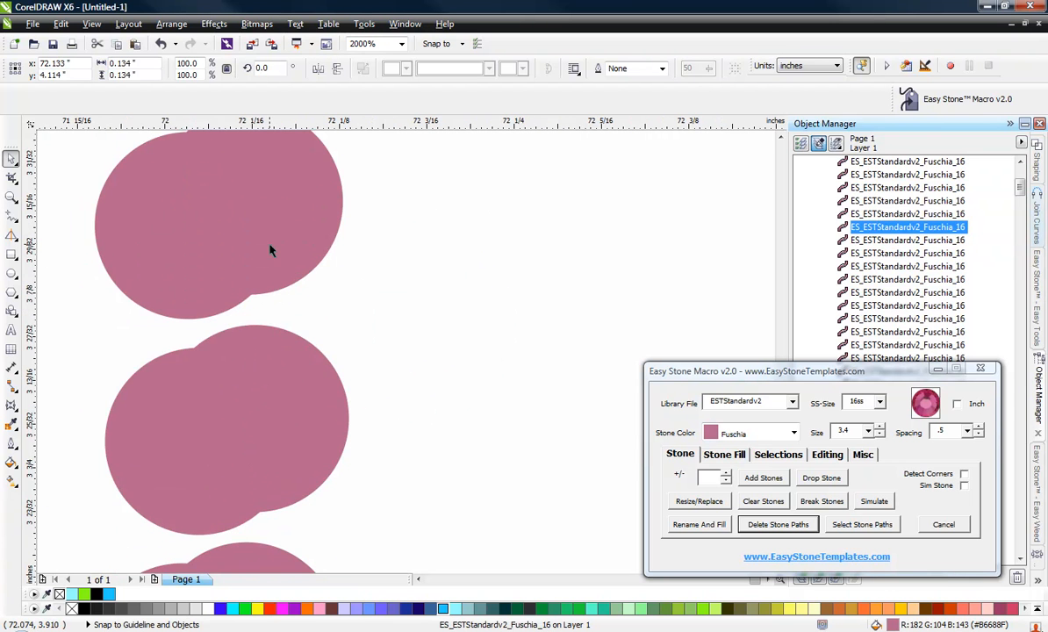
pyautogui.moveTo(270, 252); pyautogui.dragTo(367, 209)
pyautogui.scroll(-3, 403, 241)
pyautogui.scroll(3, 349, 255)
pyautogui.scroll(-3, 274, 262)
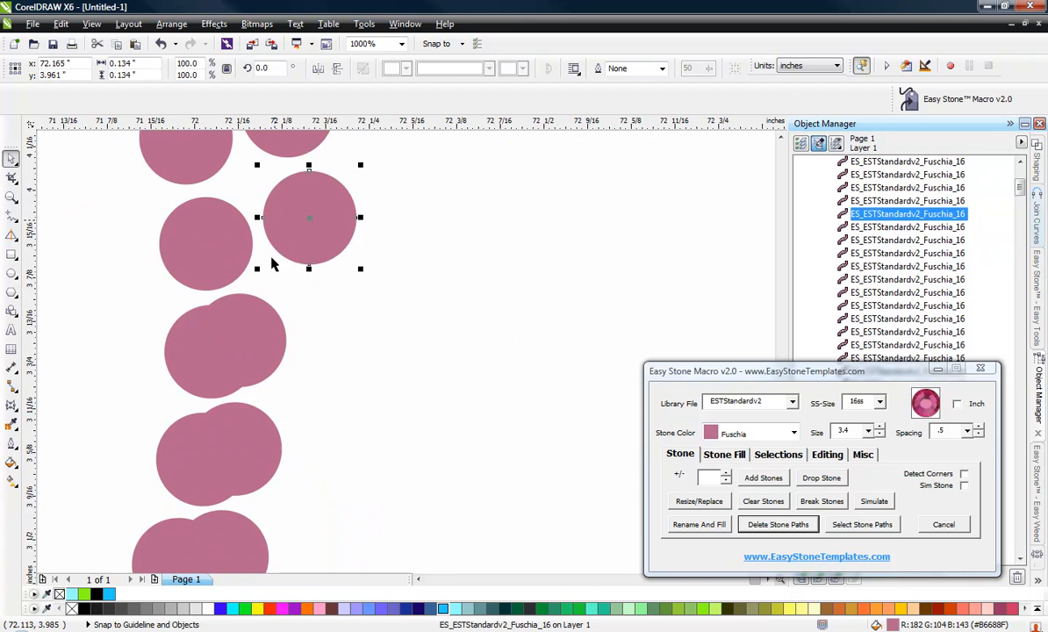
pyautogui.scroll(2, 227, 341)
pyautogui.moveTo(227, 341); pyautogui.dragTo(365, 288)
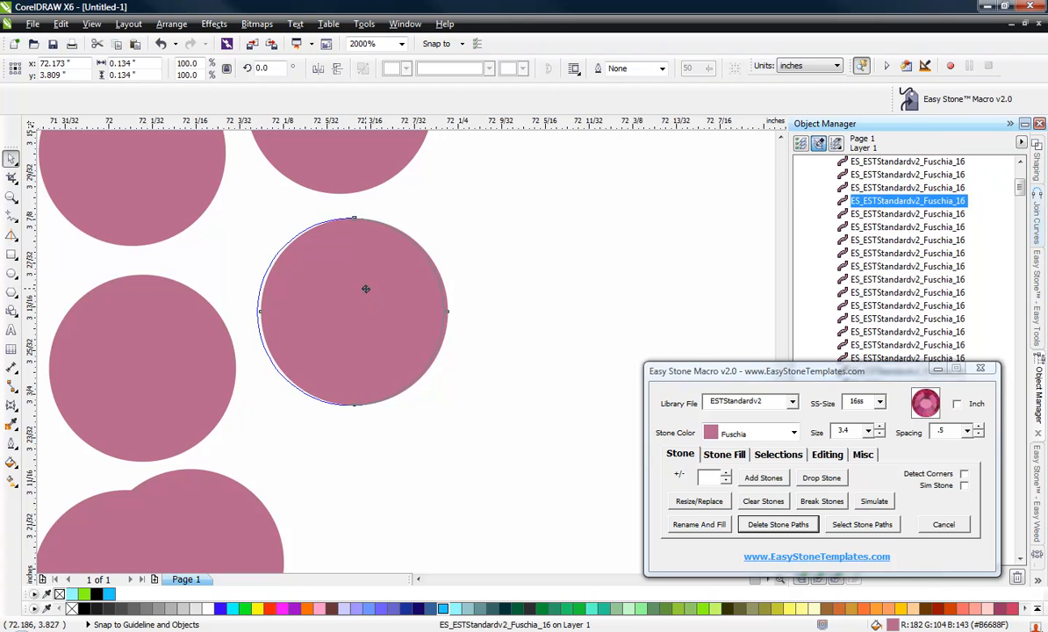
# Separate the overlapping stones further down the S's lower right side.
pyautogui.scroll(-2, 242, 174)
pyautogui.scroll(1, 247, 254)
pyautogui.scroll(1, 247, 254)
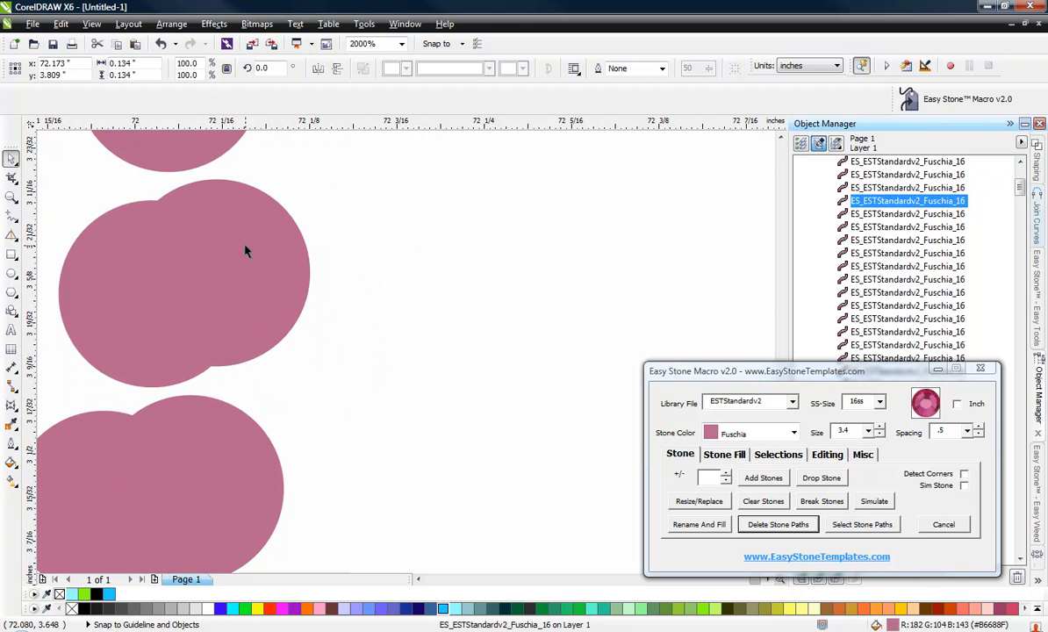
pyautogui.moveTo(246, 250); pyautogui.dragTo(385, 231)
pyautogui.scroll(-1, 268, 280)
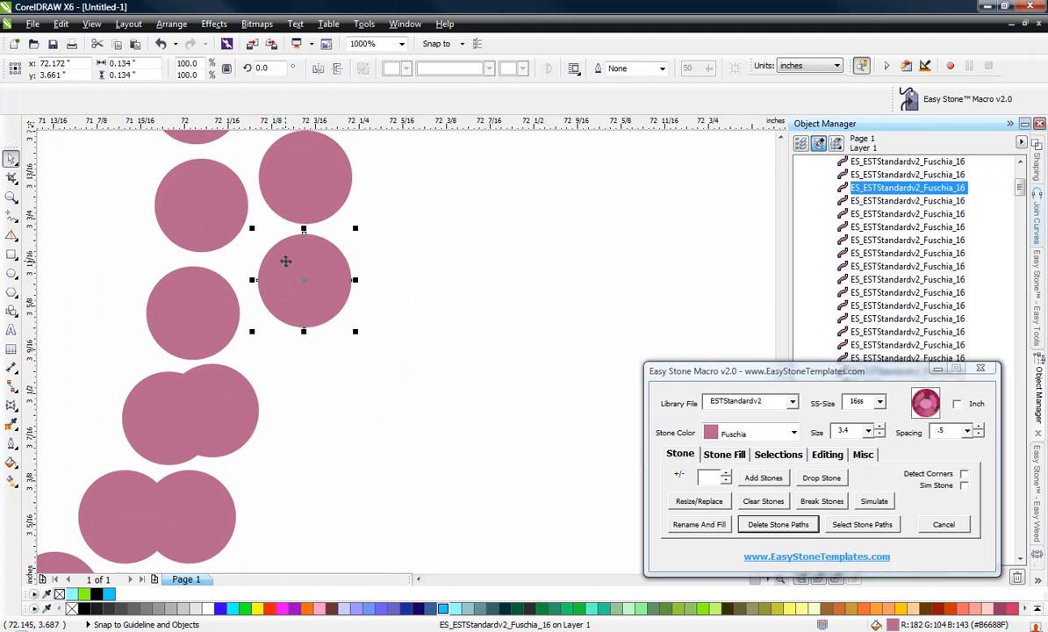
pyautogui.scroll(1, 286, 261)
pyautogui.moveTo(293, 257); pyautogui.dragTo(264, 270)
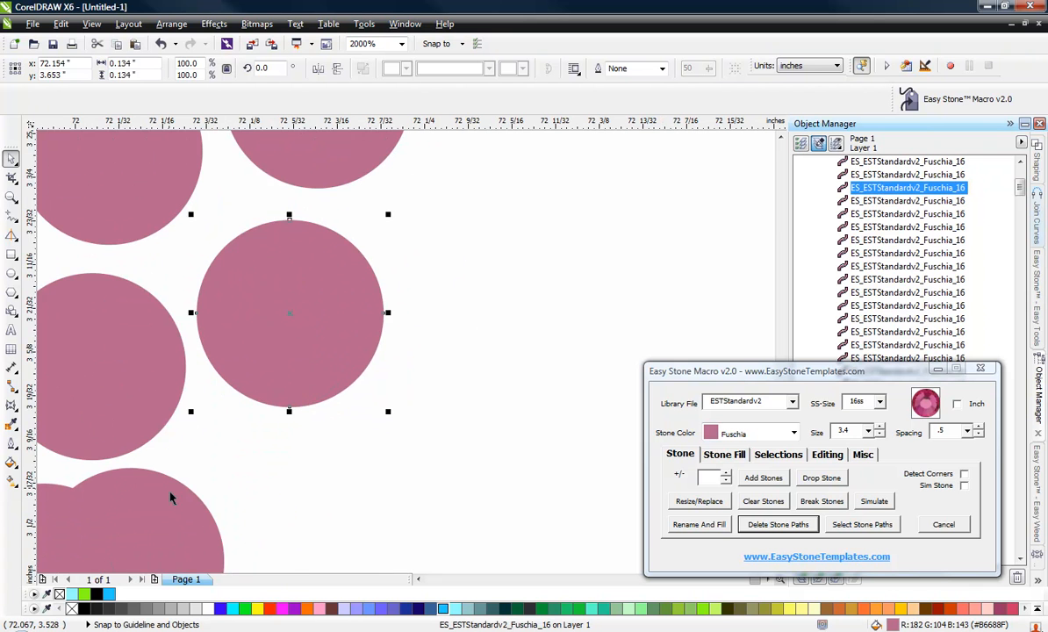
pyautogui.moveTo(171, 498); pyautogui.dragTo(299, 463)
pyautogui.scroll(-2, 333, 299)
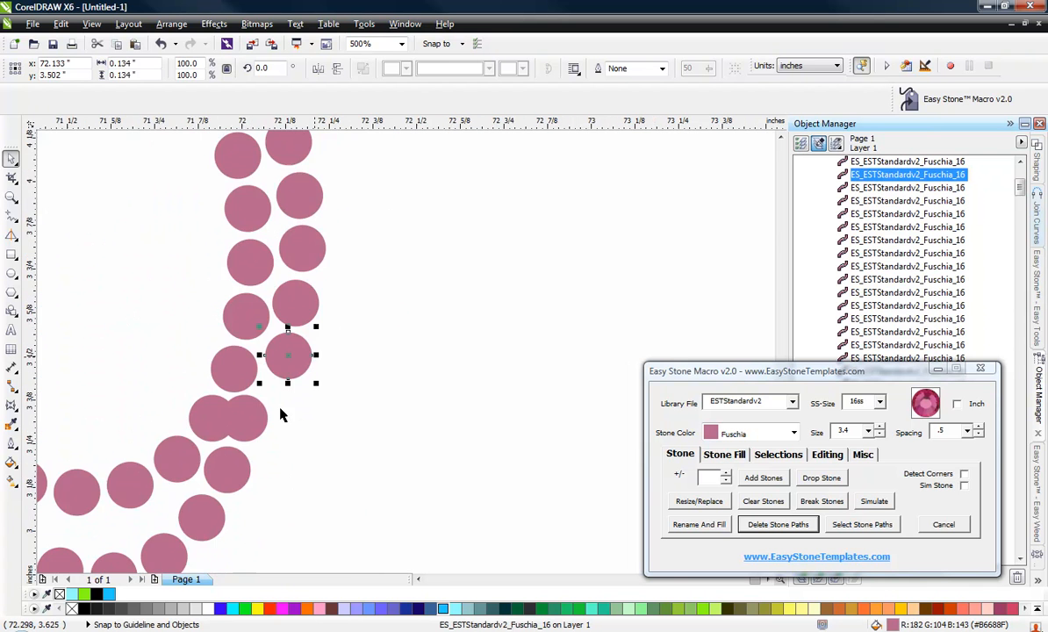
pyautogui.scroll(2, 264, 434)
pyautogui.moveTo(218, 365); pyautogui.dragTo(311, 311)
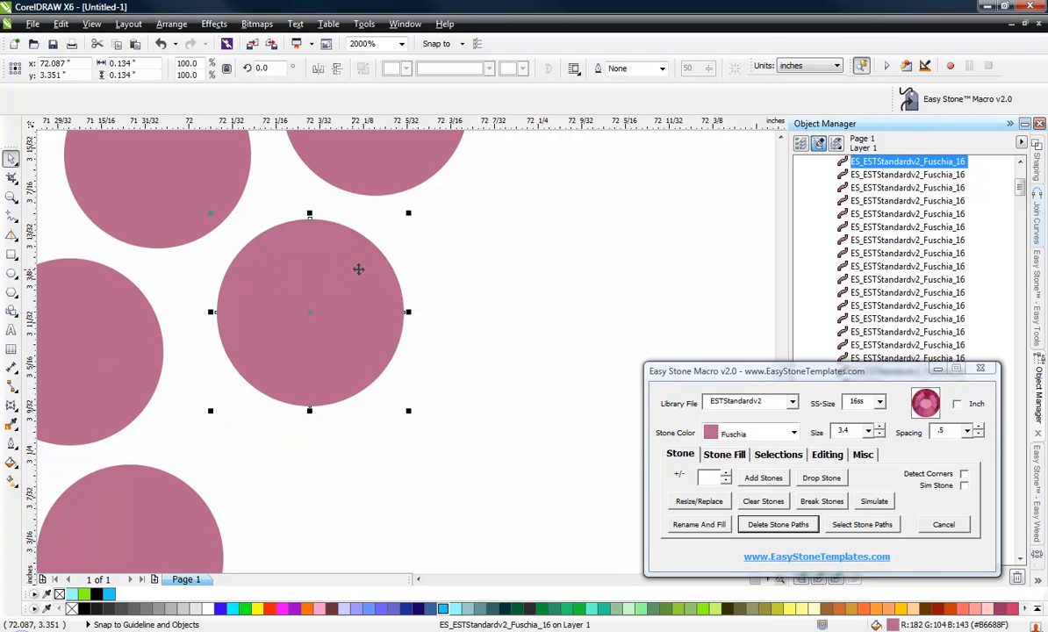
# Spread out the crowded stones along the bottom curve of the S.
pyautogui.scroll(-2, 358, 269)
pyautogui.scroll(2, 344, 289)
pyautogui.moveTo(355, 348); pyautogui.dragTo(426, 299)
pyautogui.moveTo(325, 467); pyautogui.dragTo(282, 320)
pyautogui.scroll(-2, 325, 428)
pyautogui.scroll(2, 277, 412)
pyautogui.moveTo(136, 412); pyautogui.dragTo(123, 274)
pyautogui.scroll(-1, 327, 363)
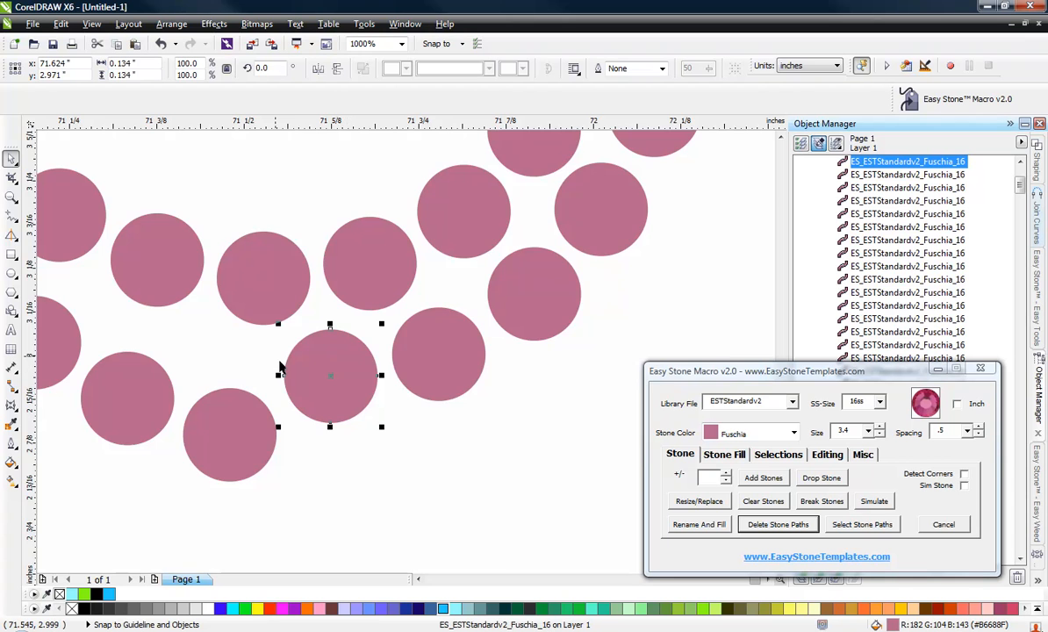
pyautogui.scroll(2, 200, 398)
pyautogui.moveTo(226, 454); pyautogui.dragTo(232, 236)
pyautogui.scroll(-2, 399, 447)
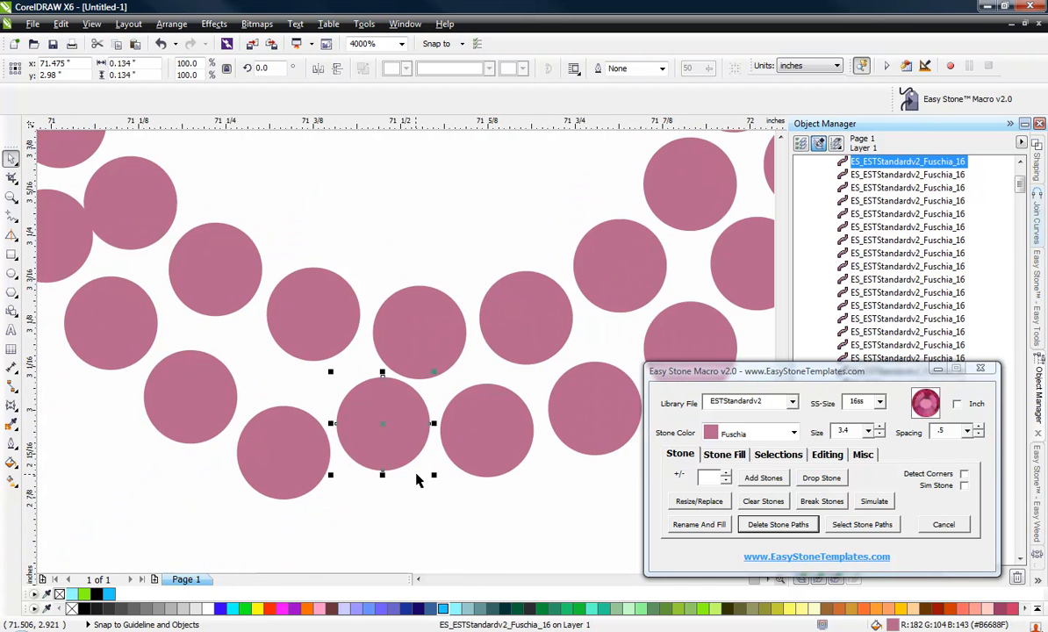
pyautogui.scroll(1, 333, 399)
pyautogui.moveTo(448, 426); pyautogui.dragTo(416, 456)
pyautogui.moveTo(257, 462); pyautogui.dragTo(250, 379)
pyautogui.scroll(-2, 348, 400)
pyautogui.scroll(2, 382, 508)
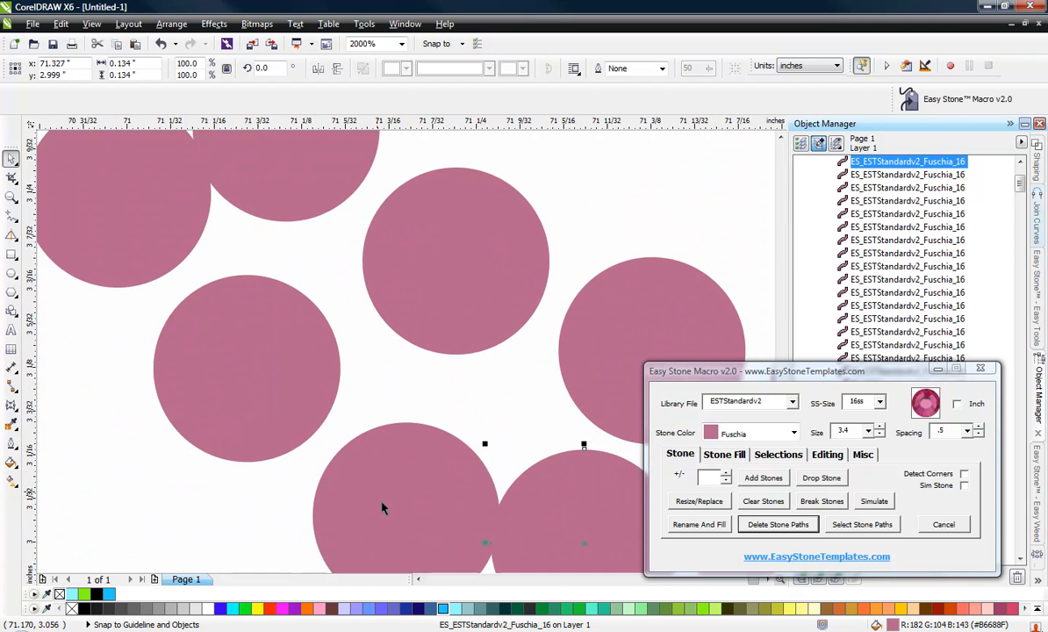
pyautogui.moveTo(382, 507); pyautogui.dragTo(359, 453)
pyautogui.click(246, 367)
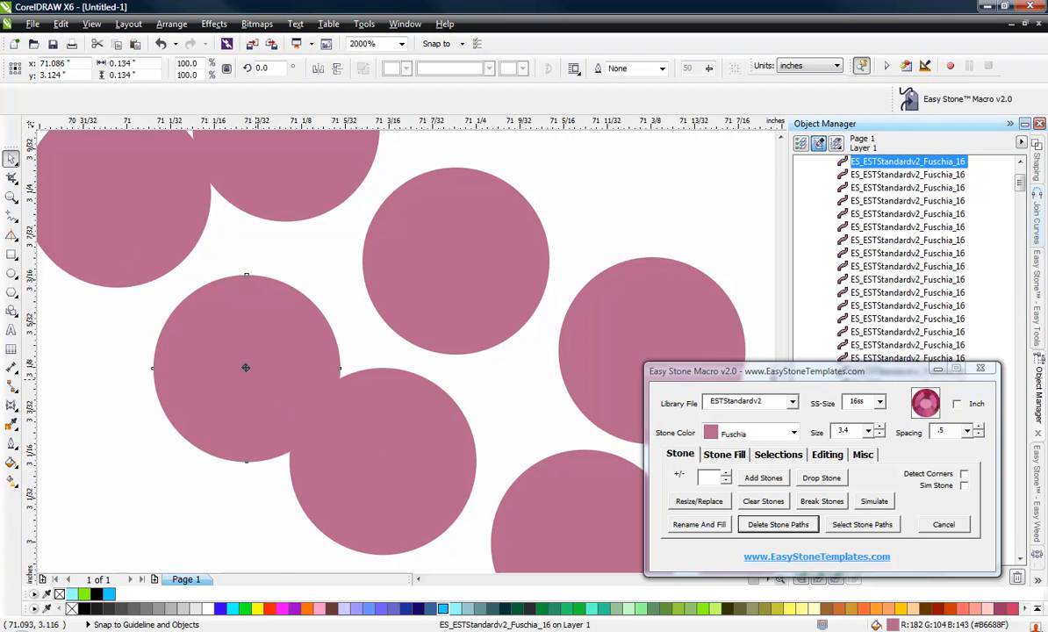
pyautogui.moveTo(246, 367); pyautogui.dragTo(209, 332)
# Move apart the overlapping stones near the S's lower tail end.
pyautogui.scroll(-2, 490, 464)
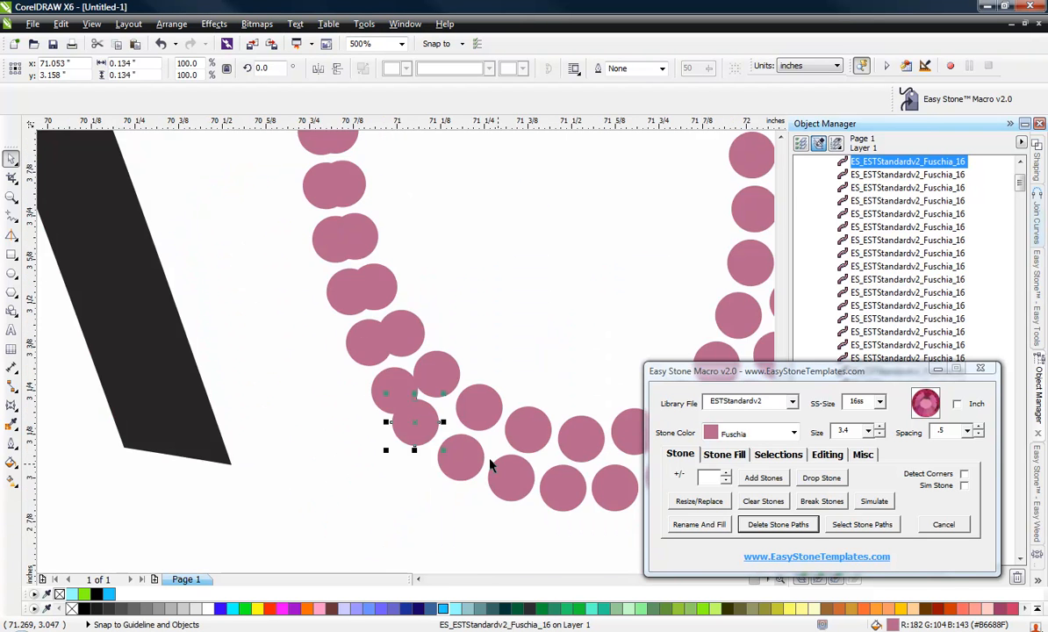
pyautogui.scroll(2, 400, 381)
pyautogui.moveTo(391, 379); pyautogui.dragTo(318, 343)
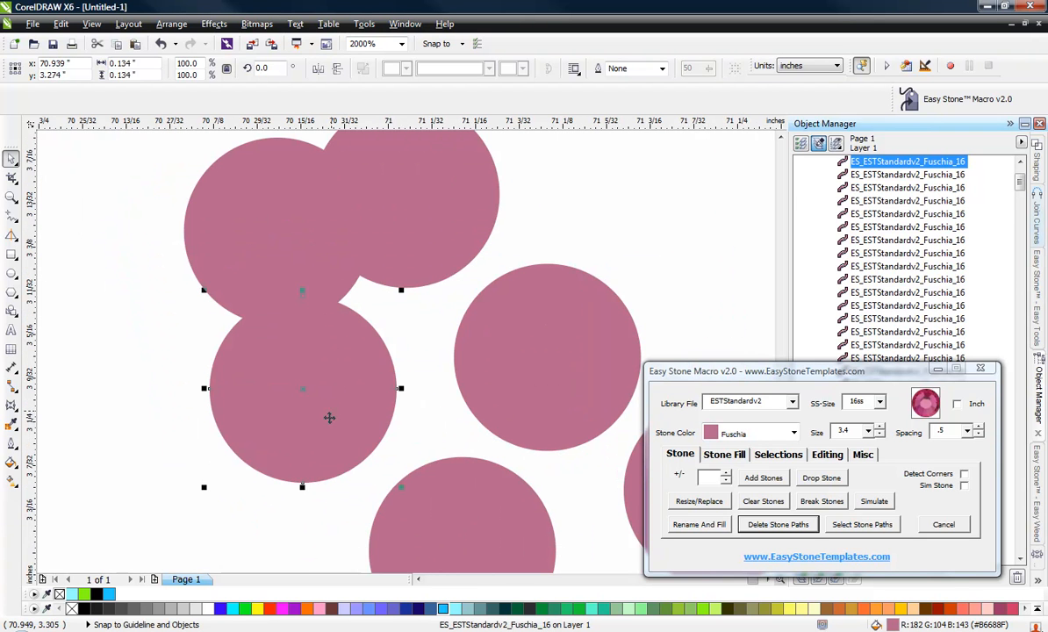
pyautogui.moveTo(329, 418); pyautogui.dragTo(353, 422)
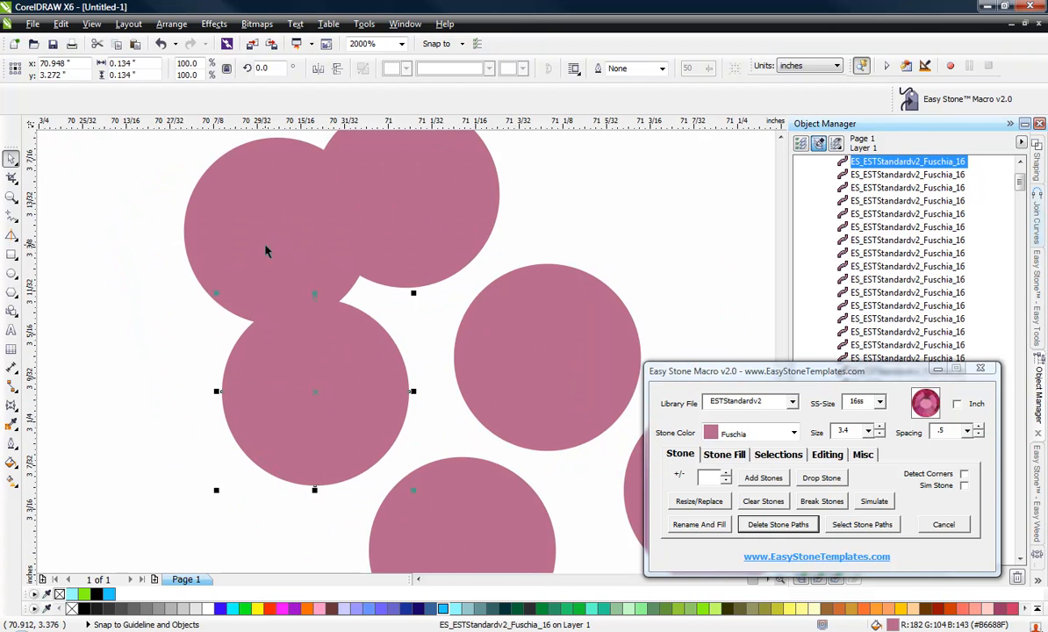
pyautogui.moveTo(274, 231); pyautogui.dragTo(183, 217)
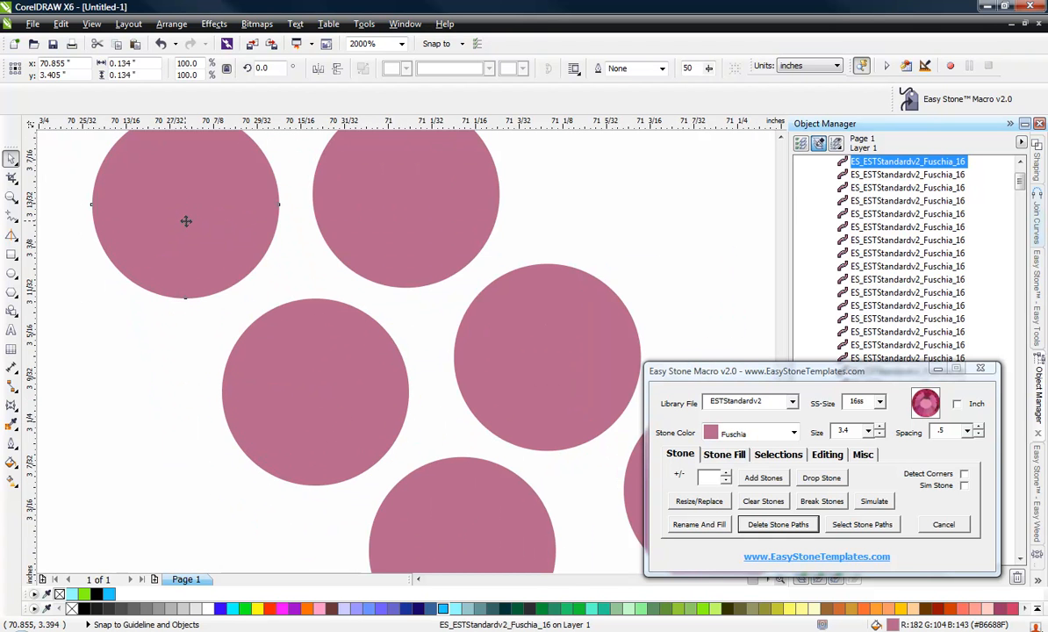
pyautogui.scroll(-5, 357, 442)
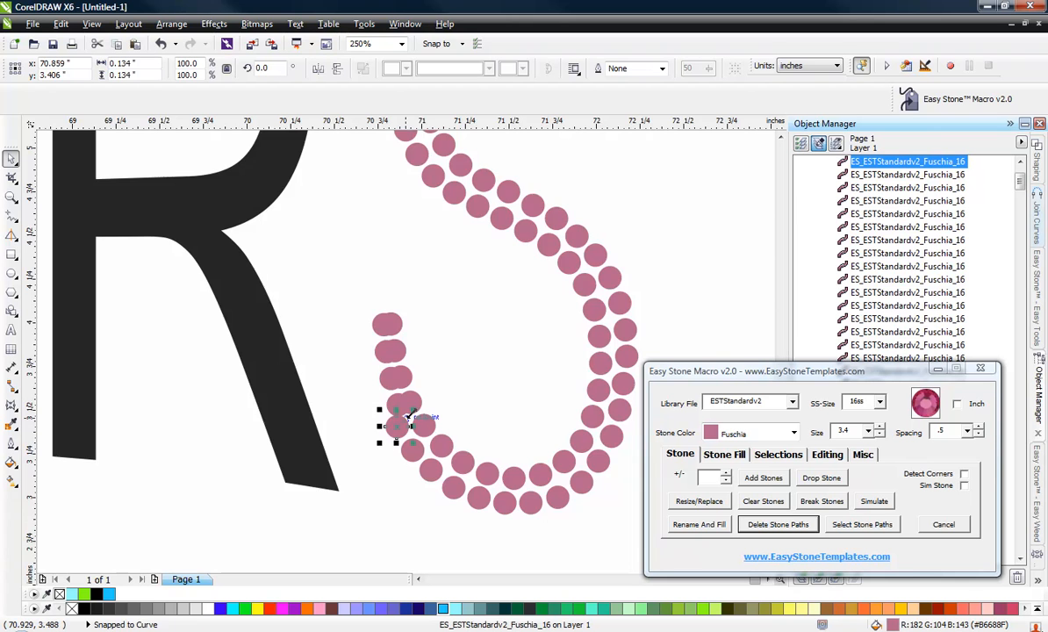
# Separate the overlapping stones near the top of the S's lower tail hook.
pyautogui.scroll(1, 387, 409)
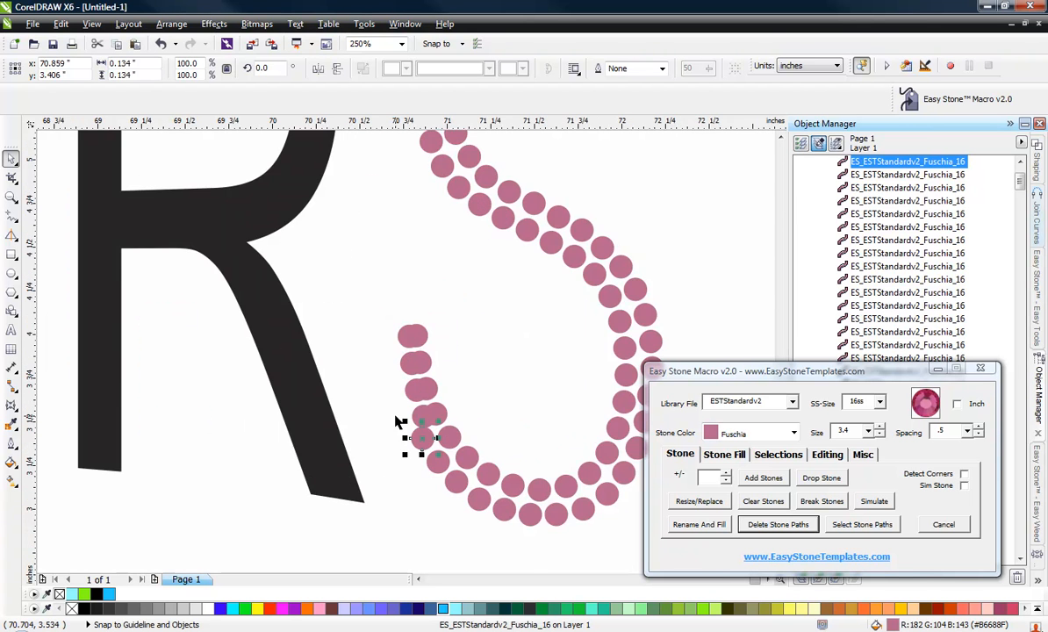
pyautogui.scroll(3, 397, 422)
pyautogui.moveTo(484, 402); pyautogui.dragTo(374, 384)
pyautogui.moveTo(410, 208); pyautogui.dragTo(276, 194)
pyautogui.scroll(-1, 527, 481)
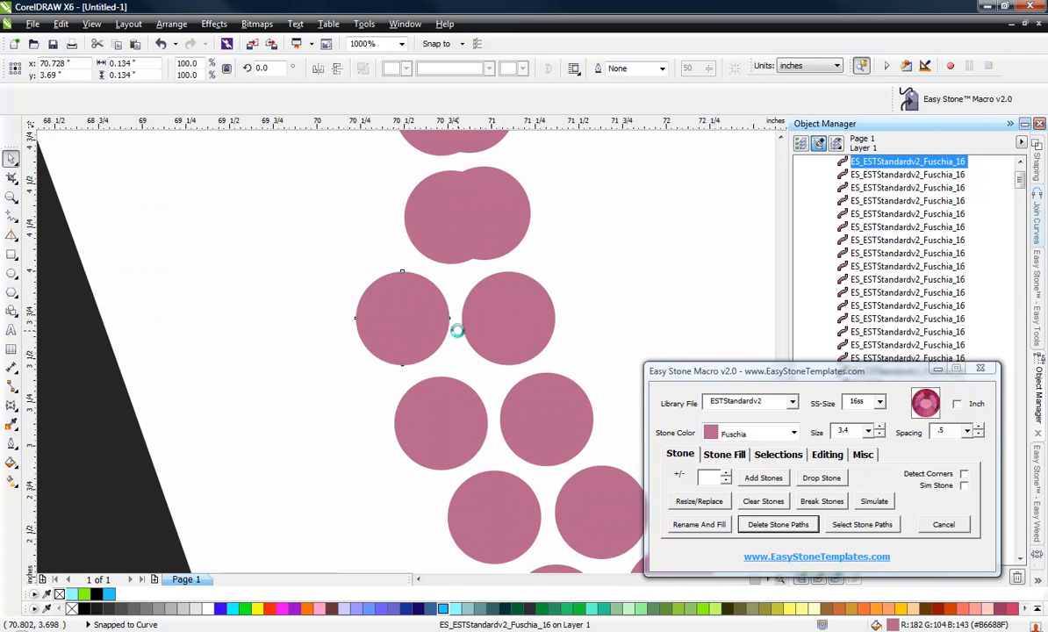
pyautogui.scroll(-2, 444, 283)
pyautogui.scroll(3, 461, 387)
pyautogui.moveTo(498, 357); pyautogui.dragTo(340, 388)
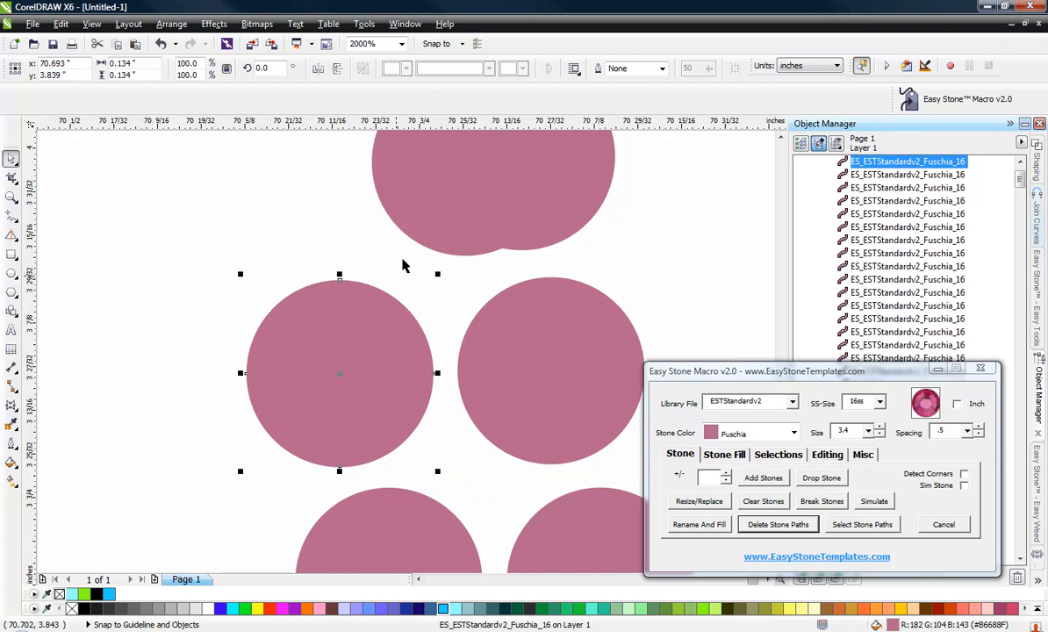
pyautogui.moveTo(461, 213); pyautogui.dragTo(301, 198)
pyautogui.moveTo(312, 204); pyautogui.dragTo(332, 238)
pyautogui.scroll(-3, 308, 272)
pyautogui.click(320, 312)
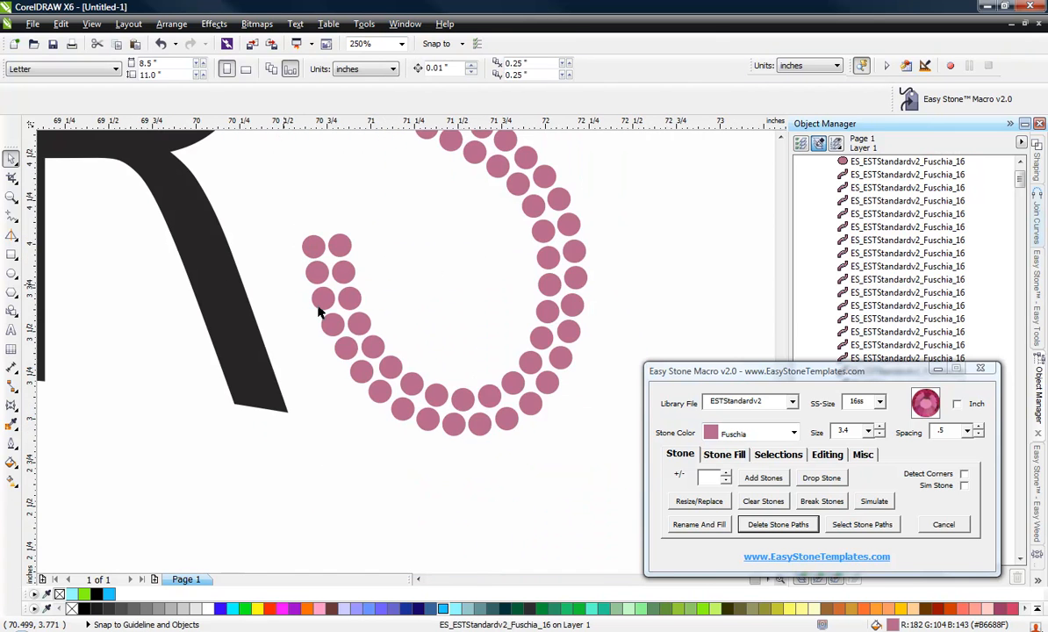
pyautogui.scroll(-4, 471, 423)
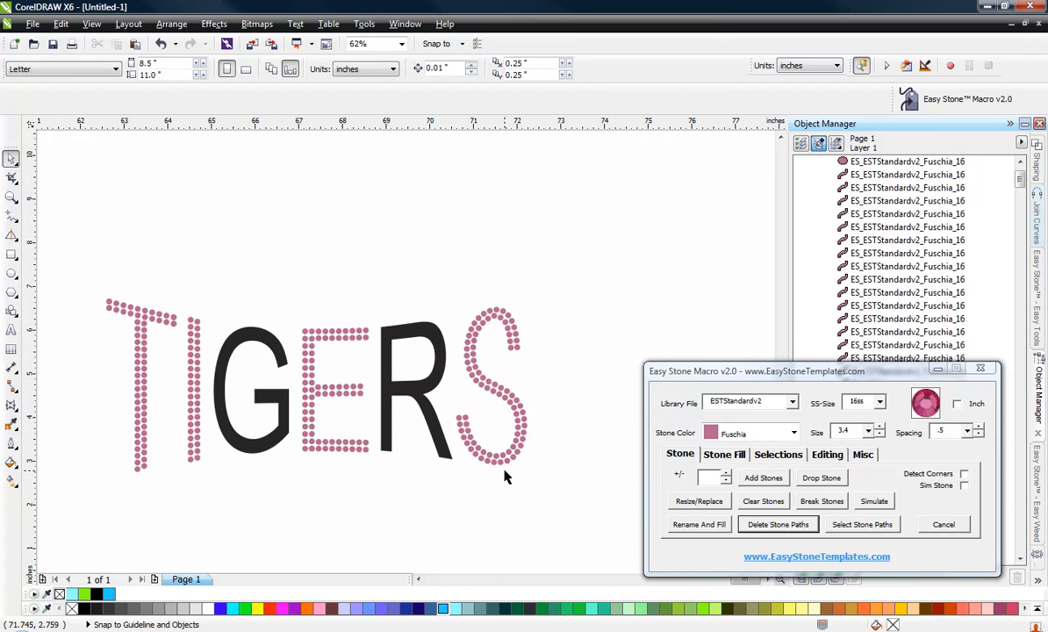
pyautogui.scroll(2, 406, 412)
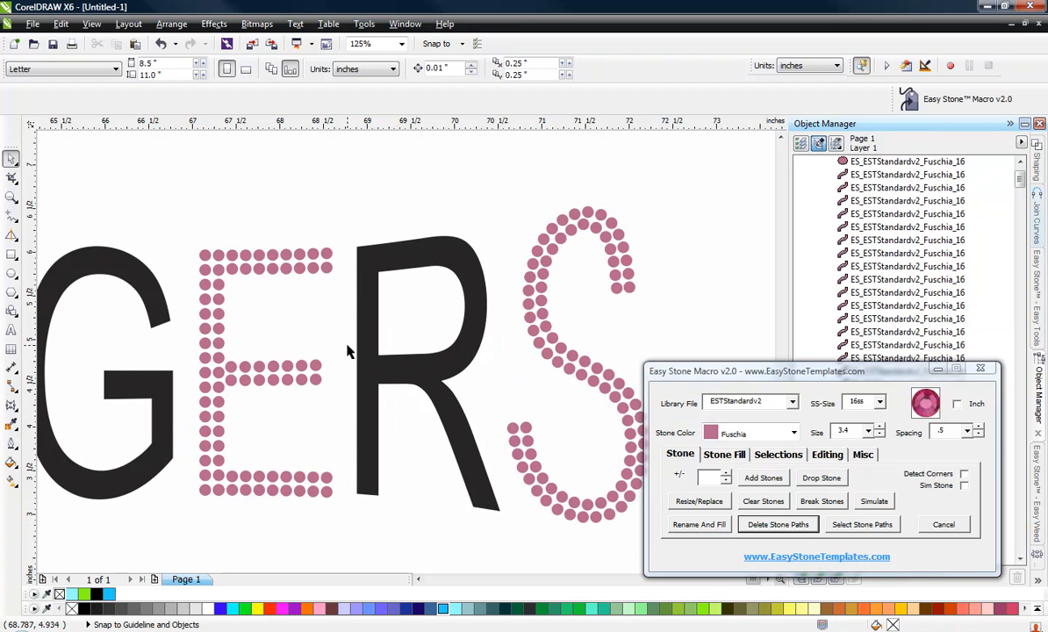
pyautogui.scroll(-2, 432, 391)
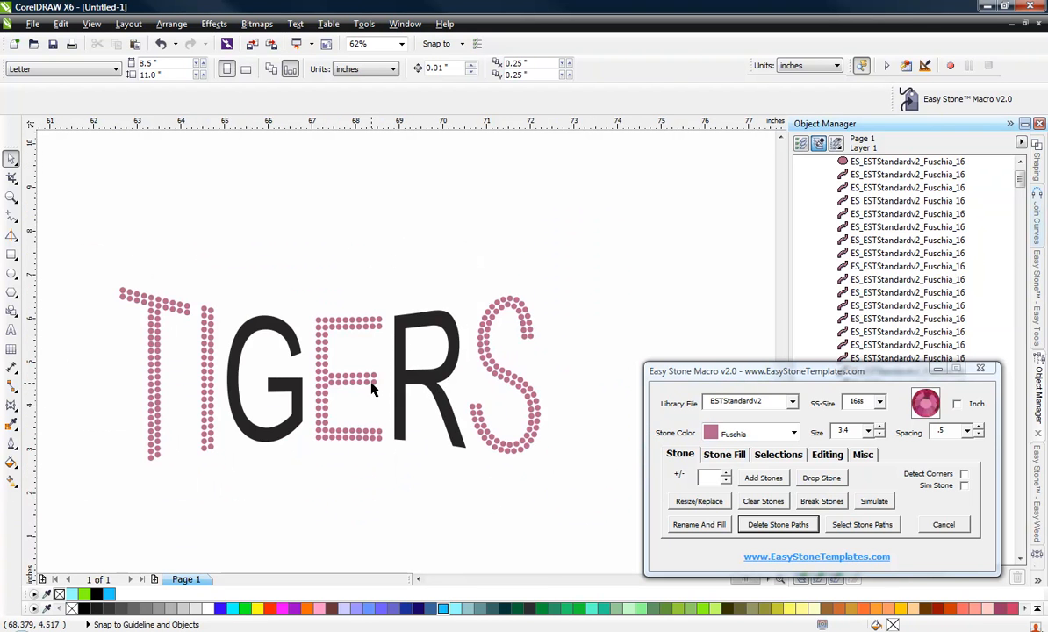
pyautogui.scroll(2, 372, 391)
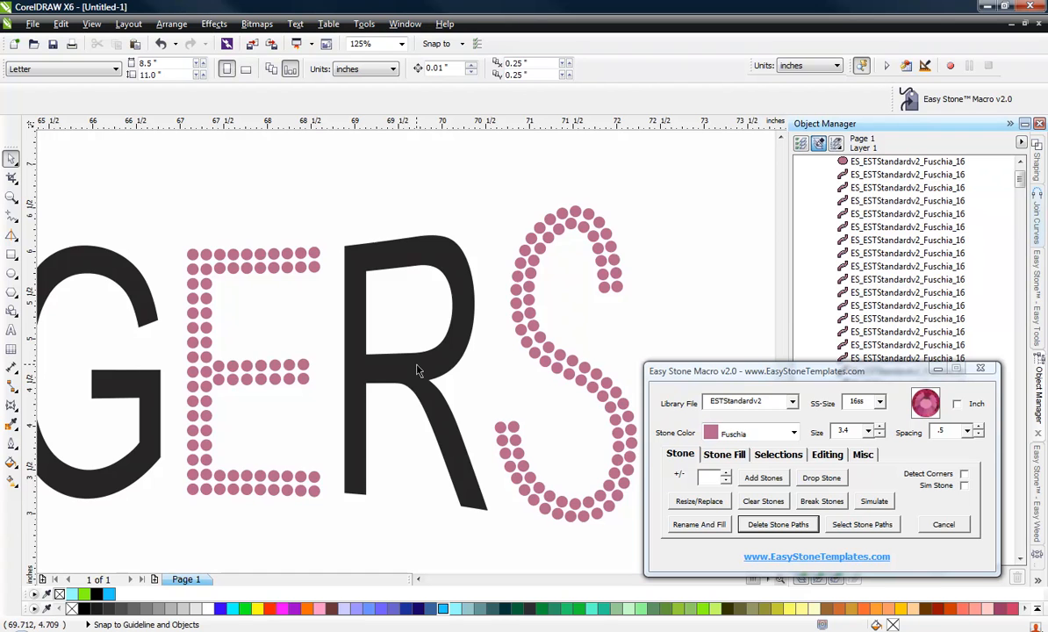
pyautogui.scroll(4, 335, 490)
pyautogui.moveTo(211, 542); pyautogui.dragTo(411, 525)
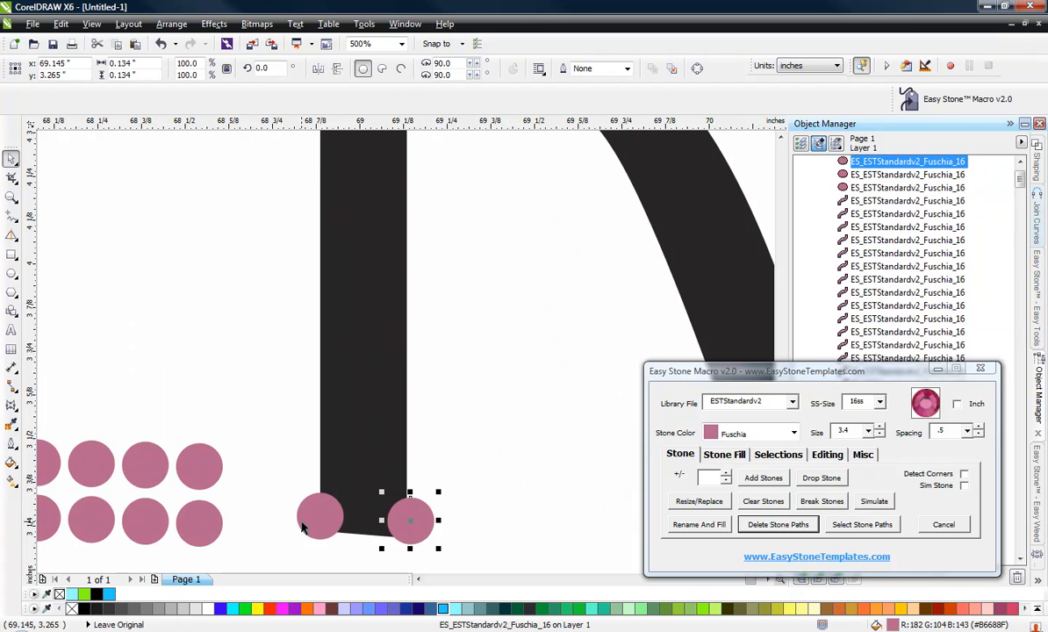
pyautogui.hotkey('ctrl', 'z')
pyautogui.hotkey('ctrl', 'z')
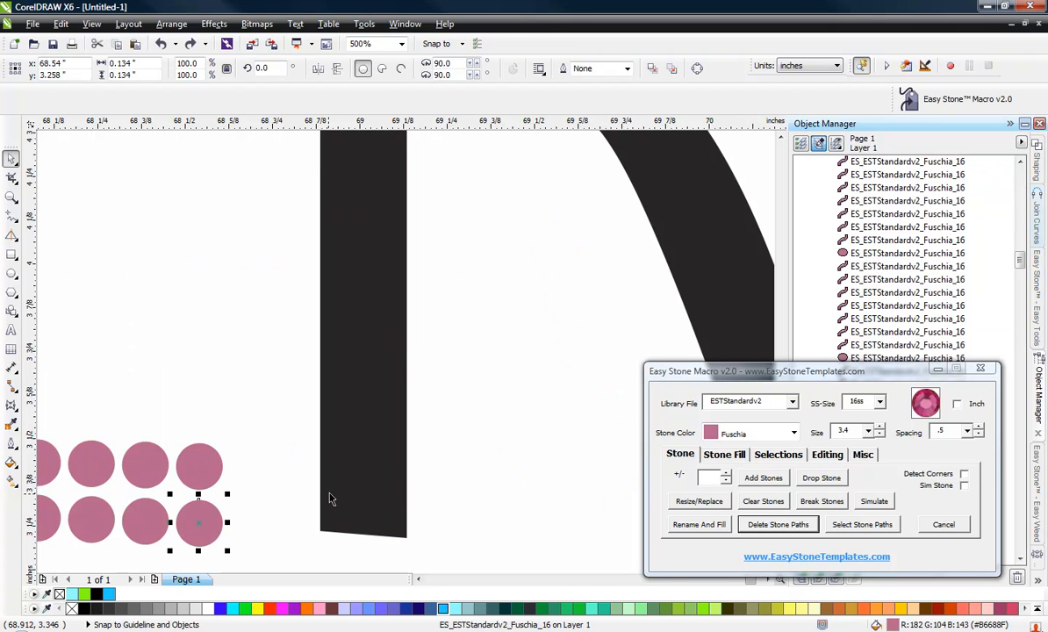
# Select the R and run Island Fill with a 3.9 offset to create its inner stone path.
pyautogui.click(449, 472)
pyautogui.scroll(-1, 349, 414)
pyautogui.click(364, 423)
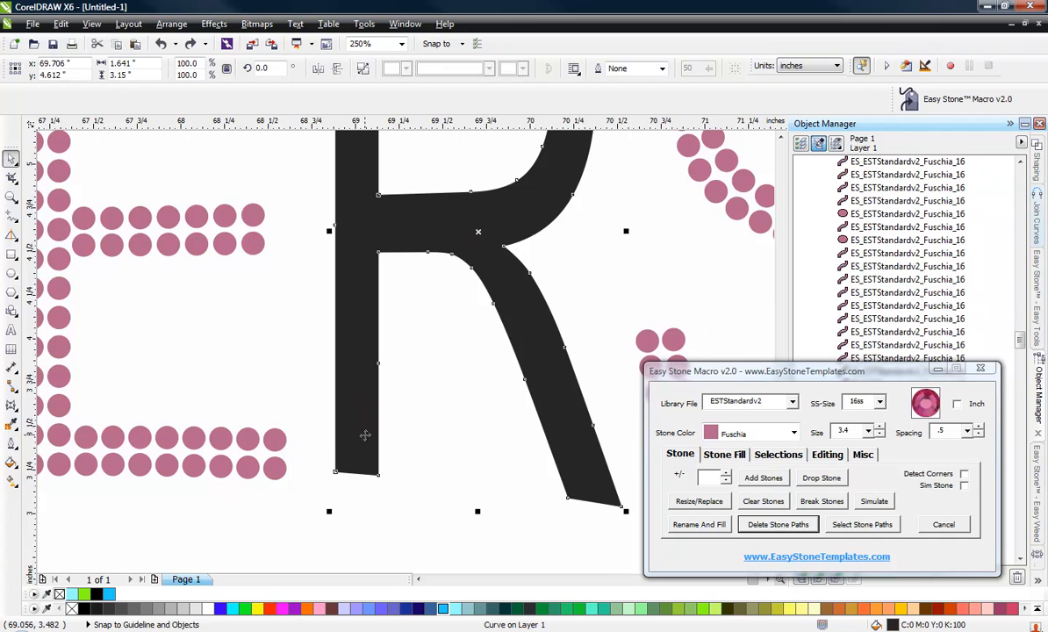
pyautogui.scroll(-1, 365, 435)
pyautogui.click(739, 452)
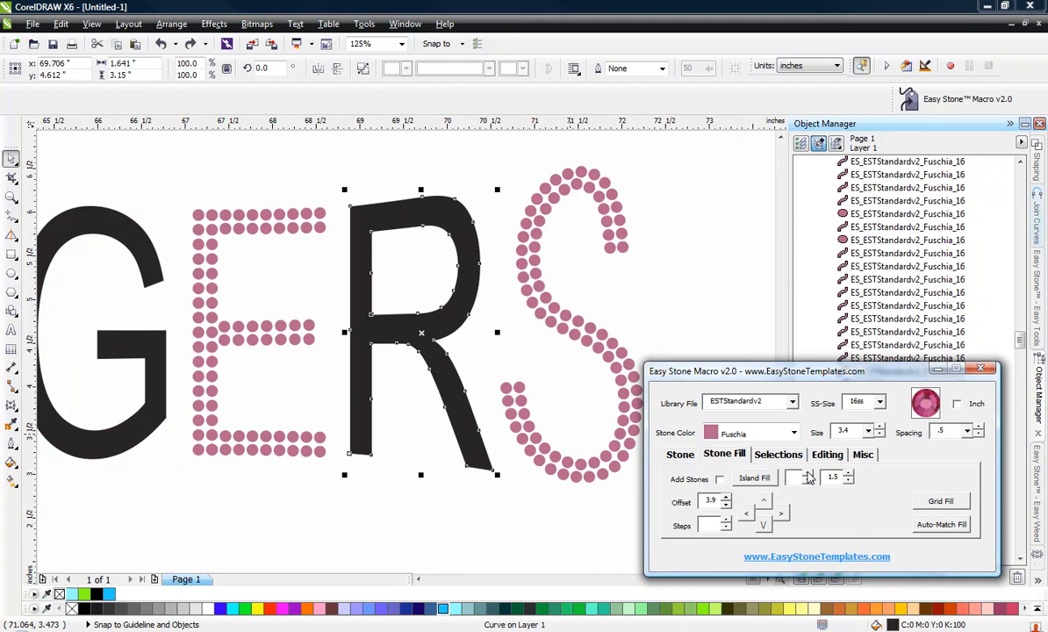
pyautogui.click(418, 509)
pyautogui.click(455, 402)
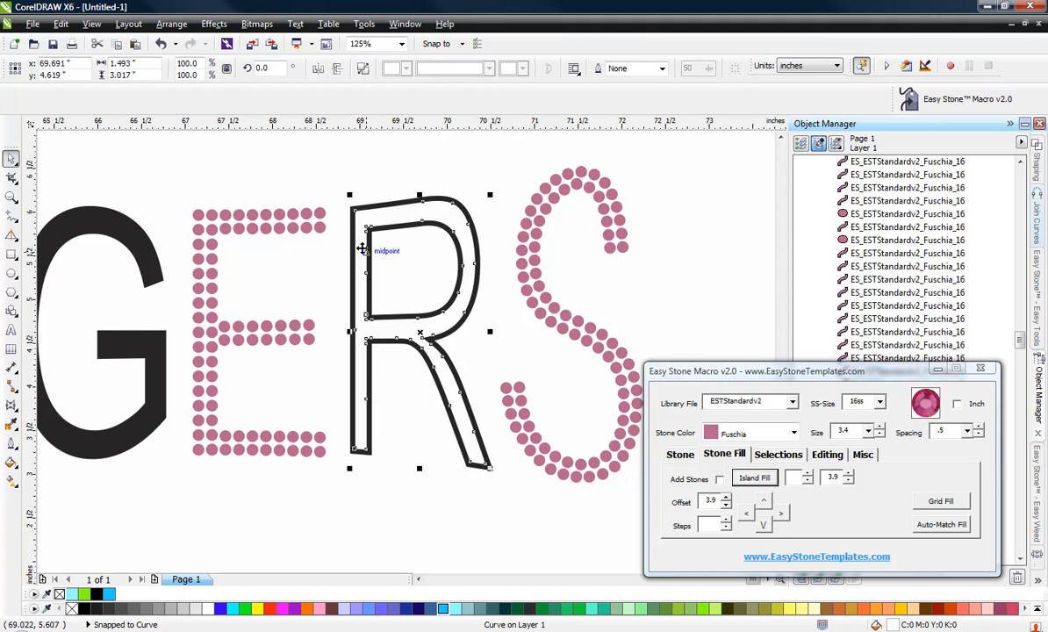
# Select the corner nodes of the R's stone path, break the curve at those nodes, and add stones along it.
pyautogui.press('F10')
pyautogui.scroll(4, 347, 224)
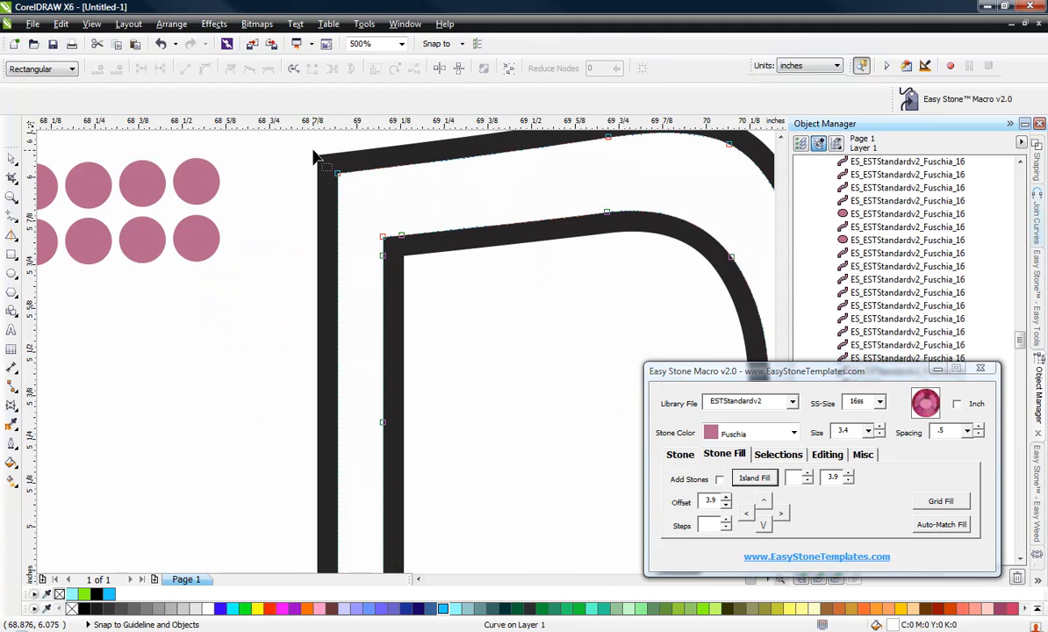
pyautogui.scroll(2, 314, 156)
pyautogui.moveTo(419, 303); pyautogui.dragTo(468, 346)
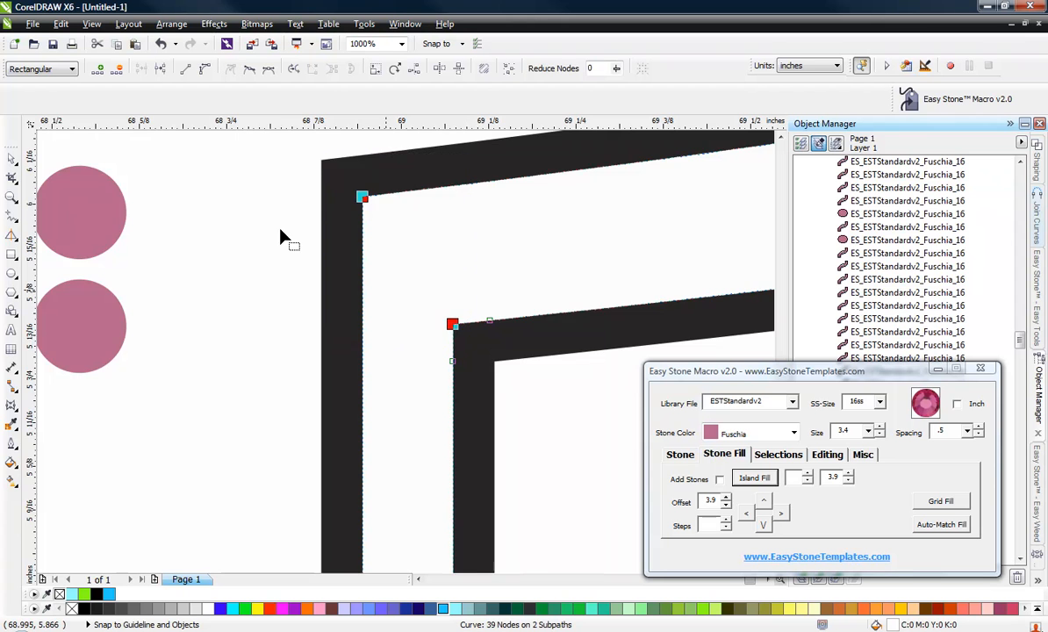
pyautogui.scroll(-6, 166, 171)
pyautogui.scroll(4, 243, 264)
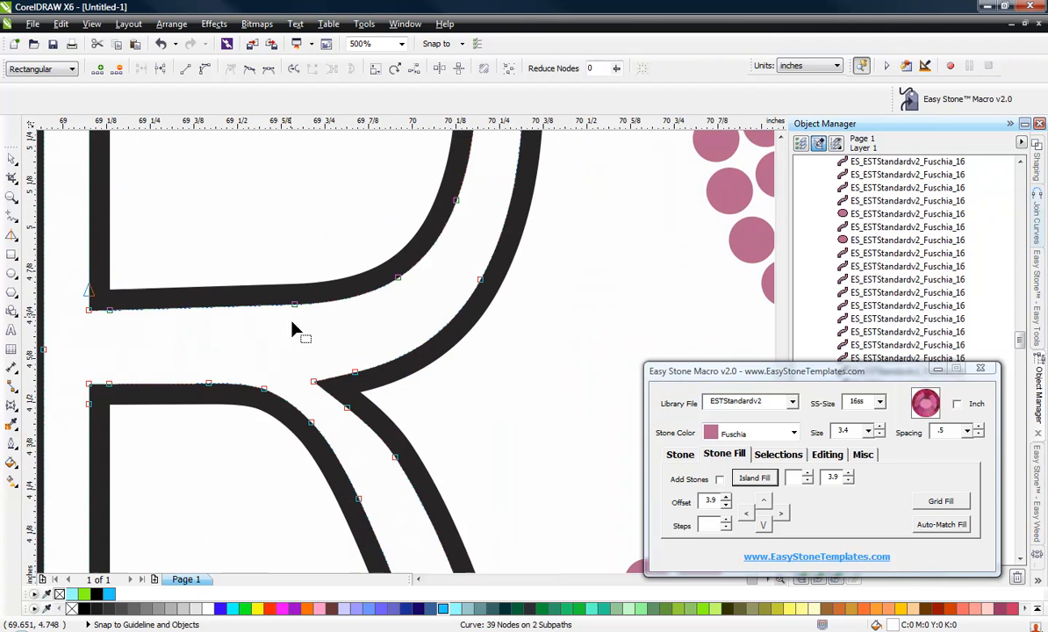
pyautogui.scroll(-4, 334, 292)
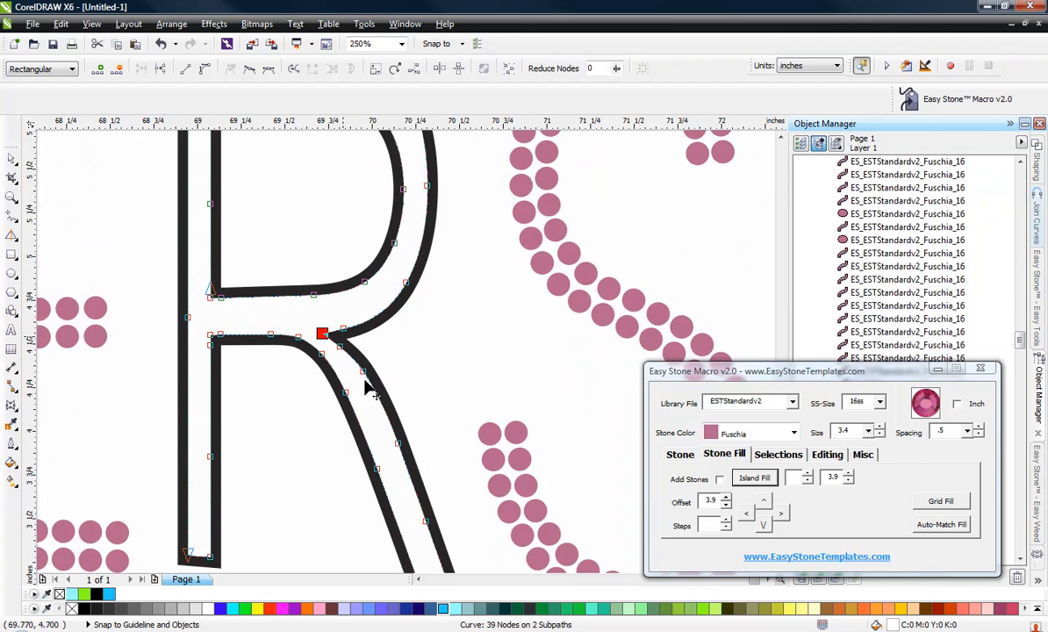
pyautogui.scroll(4, 402, 448)
pyautogui.moveTo(276, 441); pyautogui.dragTo(505, 557)
pyautogui.scroll(-4, 489, 458)
pyautogui.scroll(4, 494, 509)
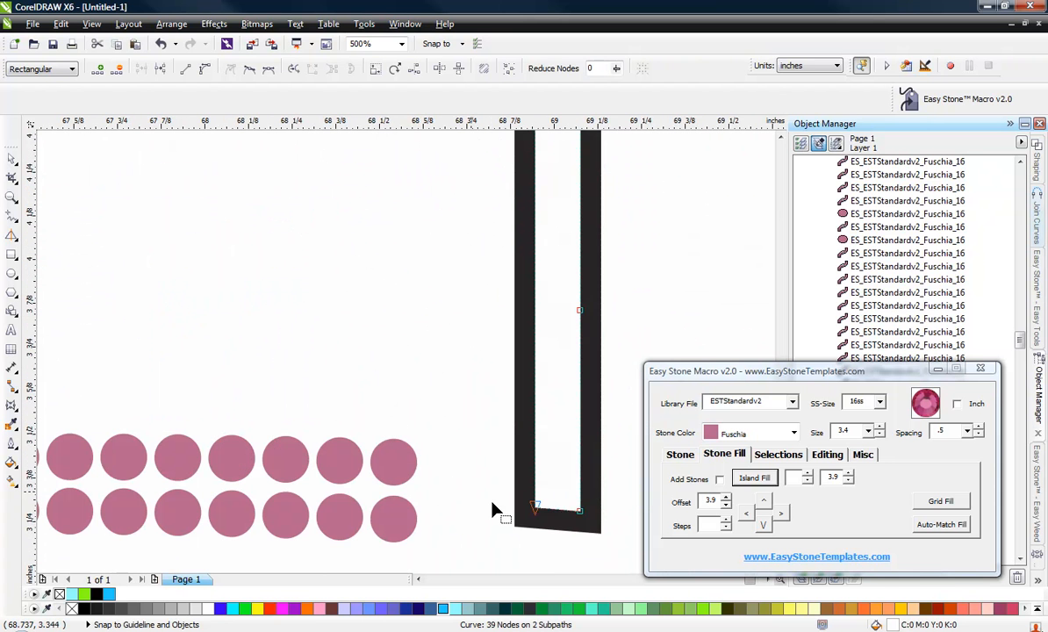
pyautogui.scroll(-4, 602, 544)
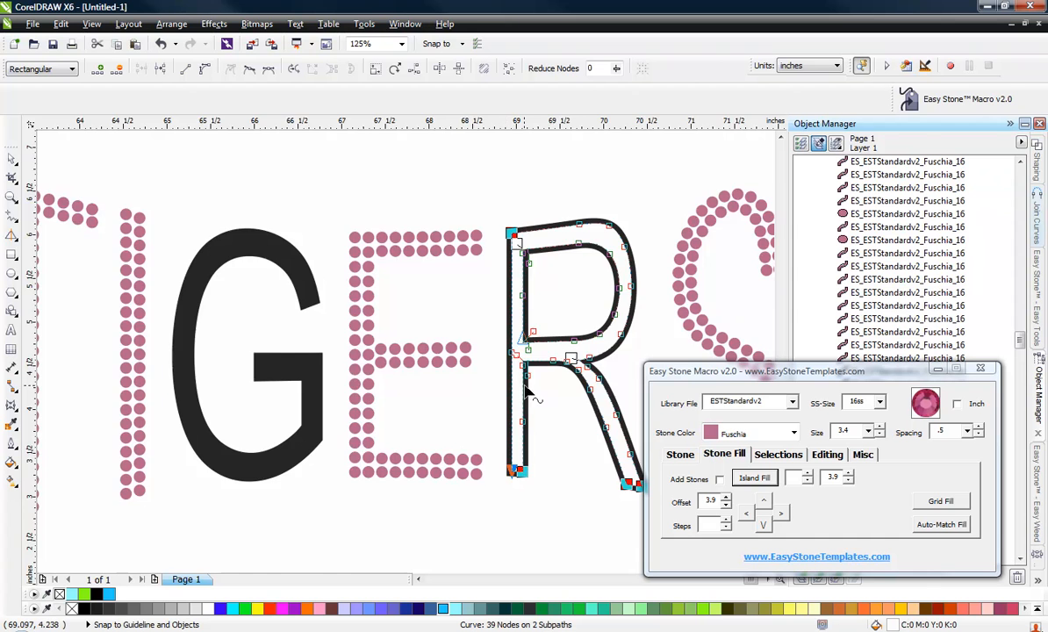
pyautogui.scroll(6, 530, 307)
pyautogui.moveTo(413, 170); pyautogui.dragTo(465, 351)
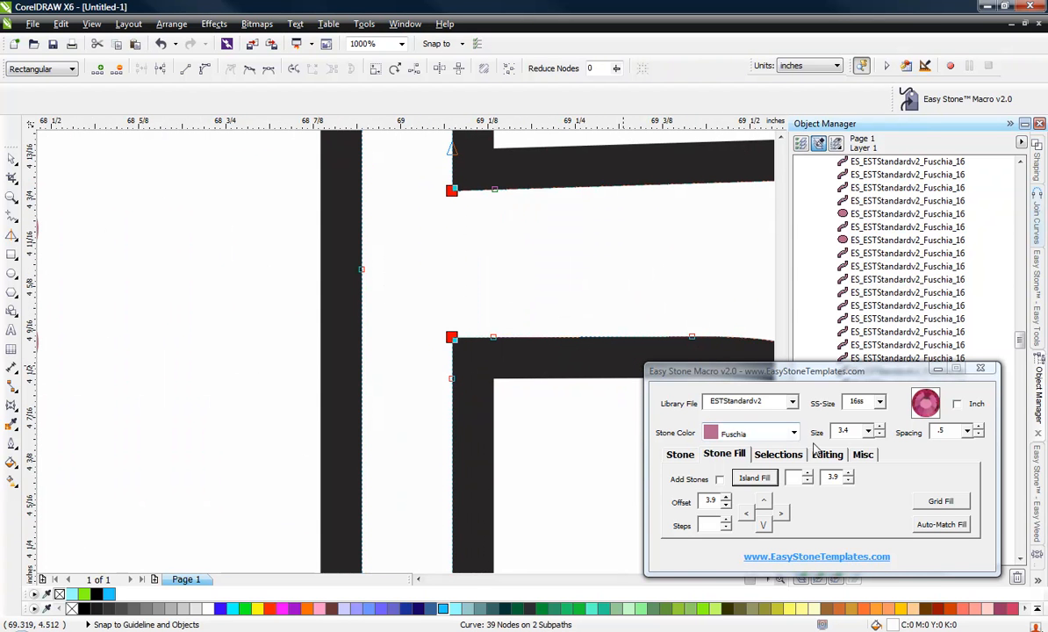
pyautogui.click(827, 454)
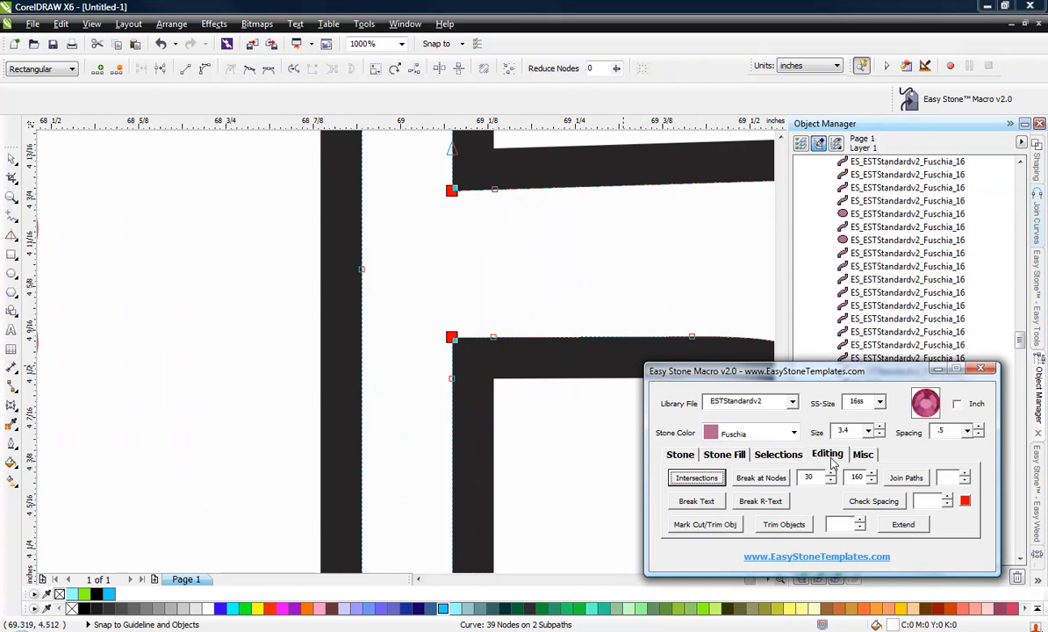
pyautogui.click(776, 483)
pyautogui.click(681, 454)
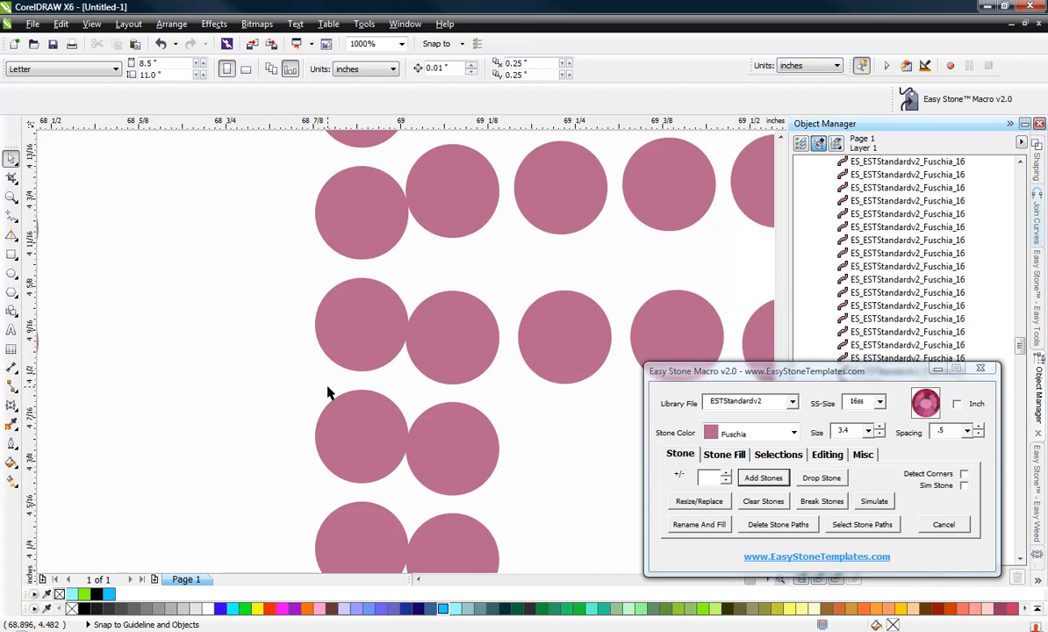
# Select the R's stones and delete their stone paths.
pyautogui.scroll(-5, 333, 308)
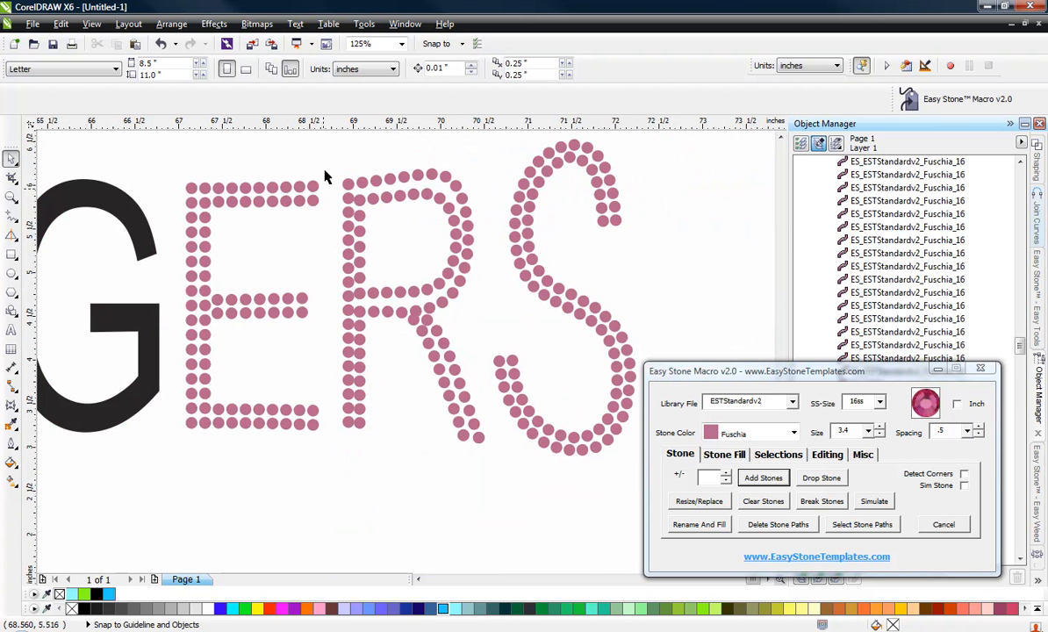
pyautogui.moveTo(403, 283); pyautogui.dragTo(499, 487)
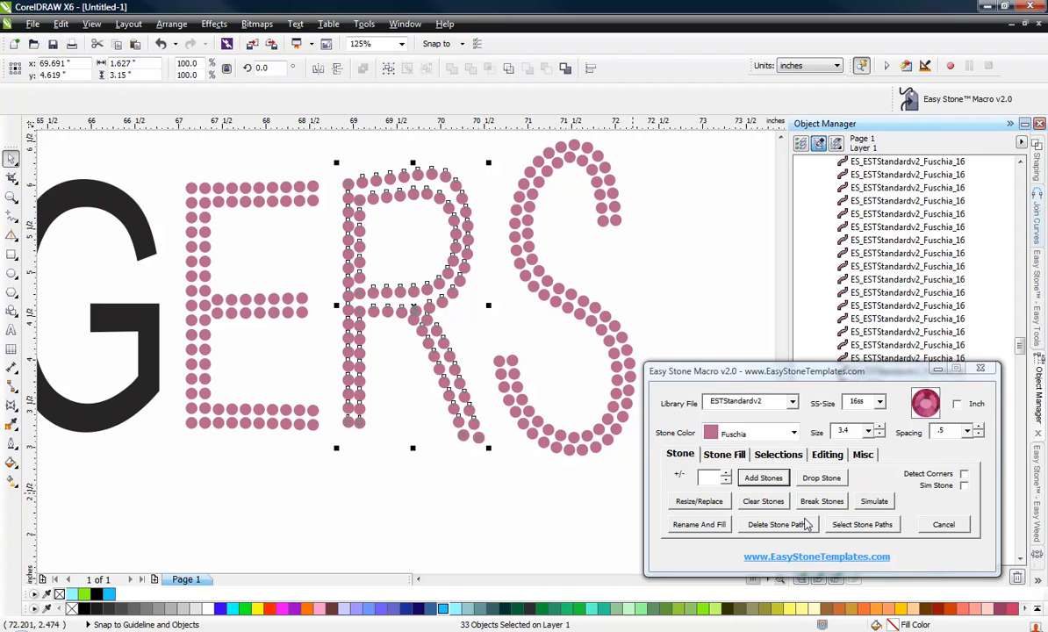
pyautogui.click(771, 525)
pyautogui.click(391, 497)
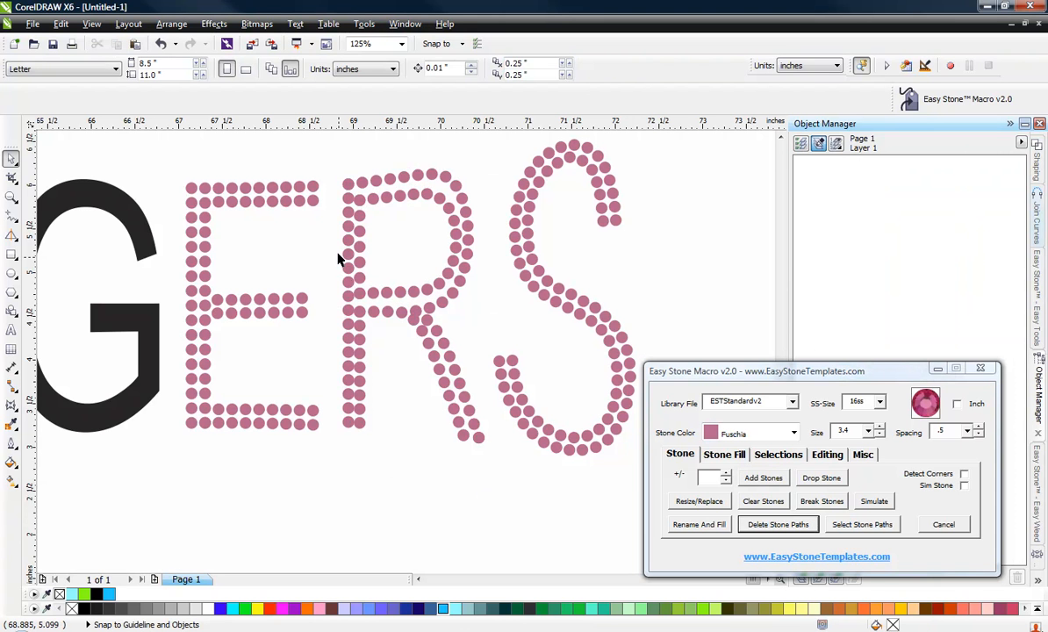
# Move the R's outer stem column of stones to line up with the inner column.
pyautogui.moveTo(363, 410); pyautogui.dragTo(360, 448)
pyautogui.scroll(5, 386, 263)
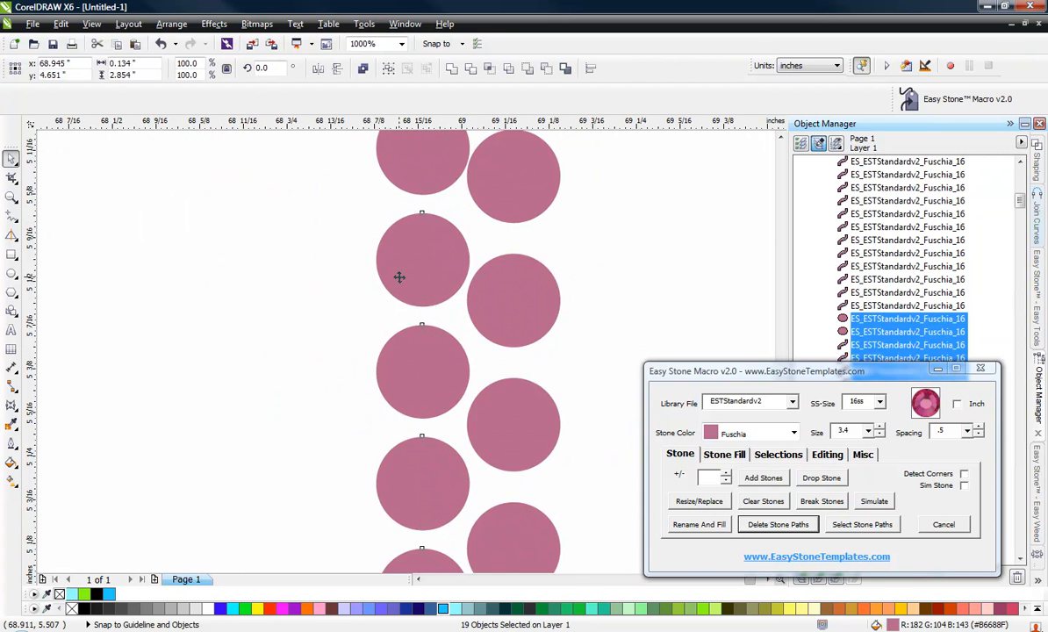
pyautogui.scroll(-1, 400, 277)
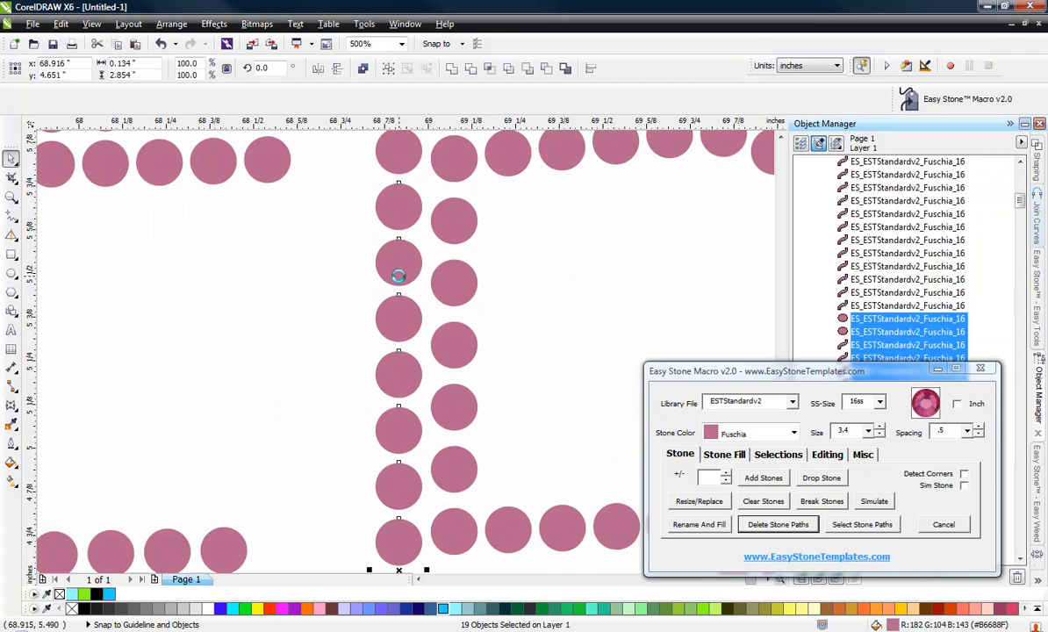
pyautogui.scroll(-1, 399, 275)
pyautogui.click(367, 297)
pyautogui.scroll(-1, 386, 211)
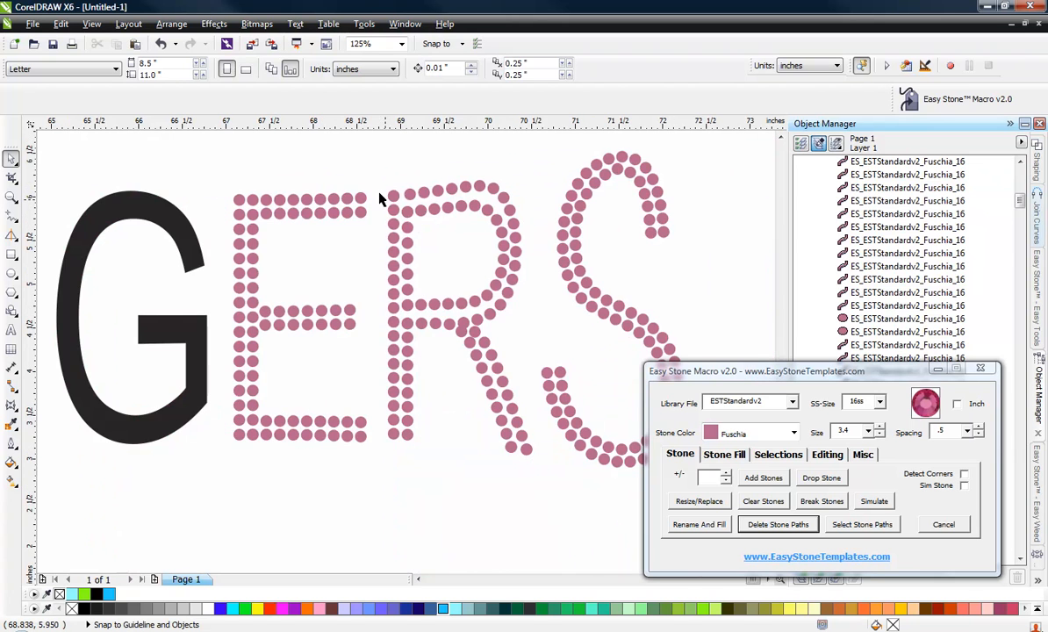
pyautogui.moveTo(380, 339); pyautogui.dragTo(407, 478)
pyautogui.scroll(4, 399, 421)
pyautogui.moveTo(386, 409)
pyautogui.mouseDown()
pyautogui.moveTo(414, 416)
pyautogui.moveTo(399, 412)
pyautogui.mouseUp()
pyautogui.scroll(-2, 393, 401)
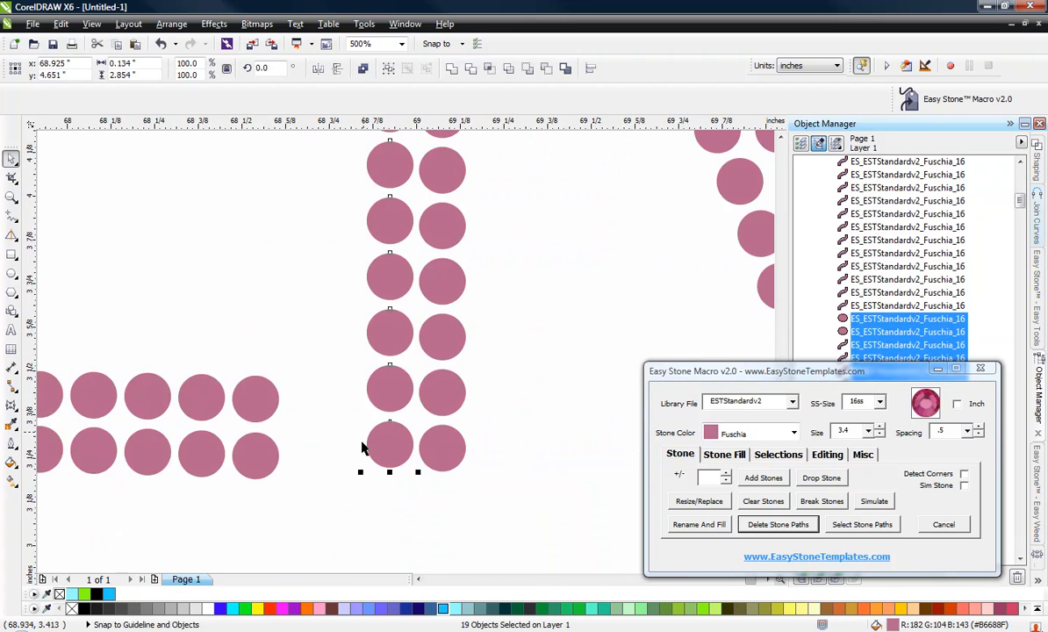
pyautogui.click(346, 431)
# Nudge apart the overlapping stones at the bottom of the R's stem.
pyautogui.scroll(-2, 365, 419)
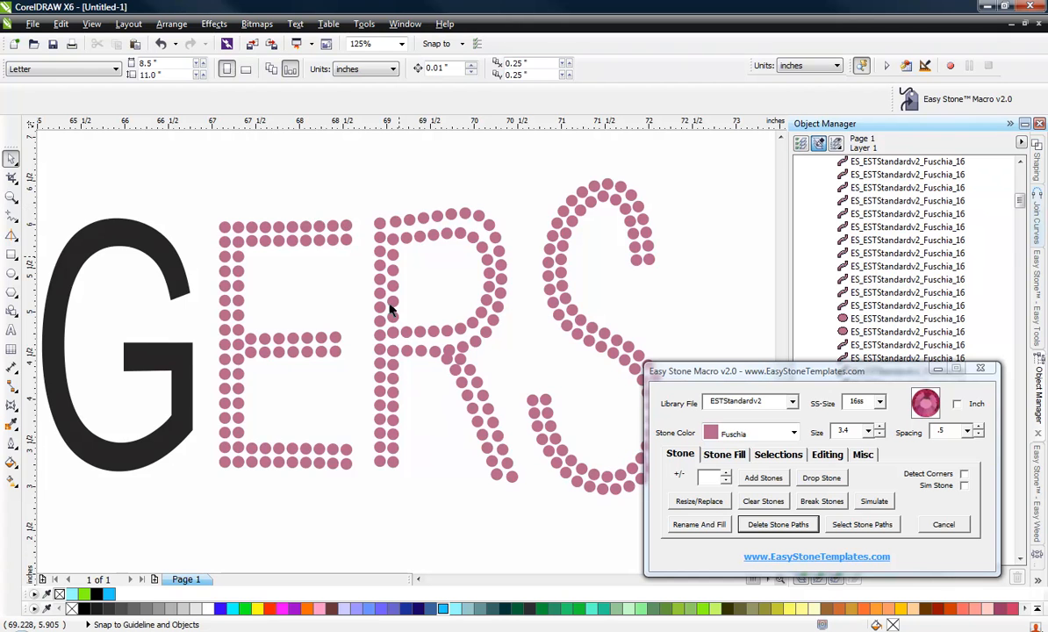
pyautogui.scroll(3, 376, 421)
pyautogui.moveTo(346, 404)
pyautogui.mouseDown()
pyautogui.moveTo(346, 436)
pyautogui.moveTo(342, 393)
pyautogui.mouseUp()
pyautogui.scroll(-2, 357, 466)
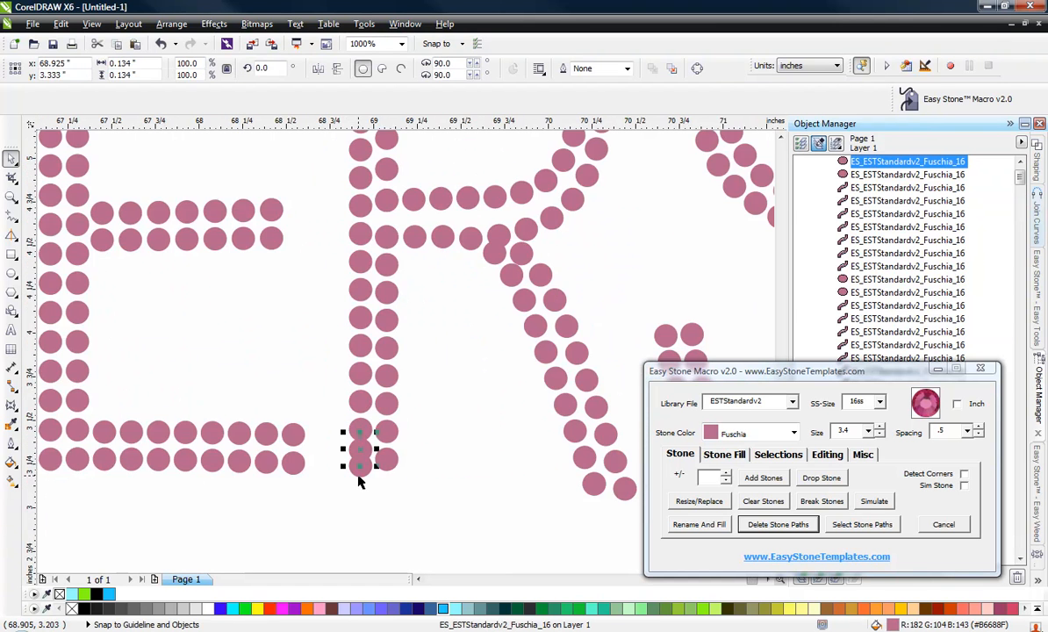
pyautogui.click(346, 512)
pyautogui.scroll(2, 346, 511)
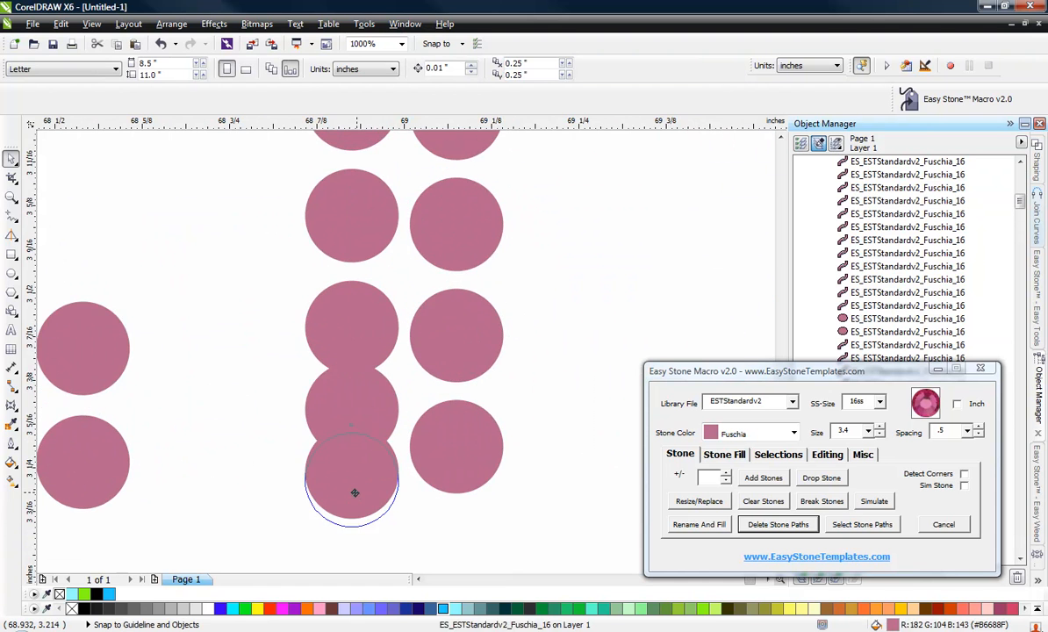
pyautogui.moveTo(354, 492); pyautogui.dragTo(362, 485)
pyautogui.scroll(-3, 353, 480)
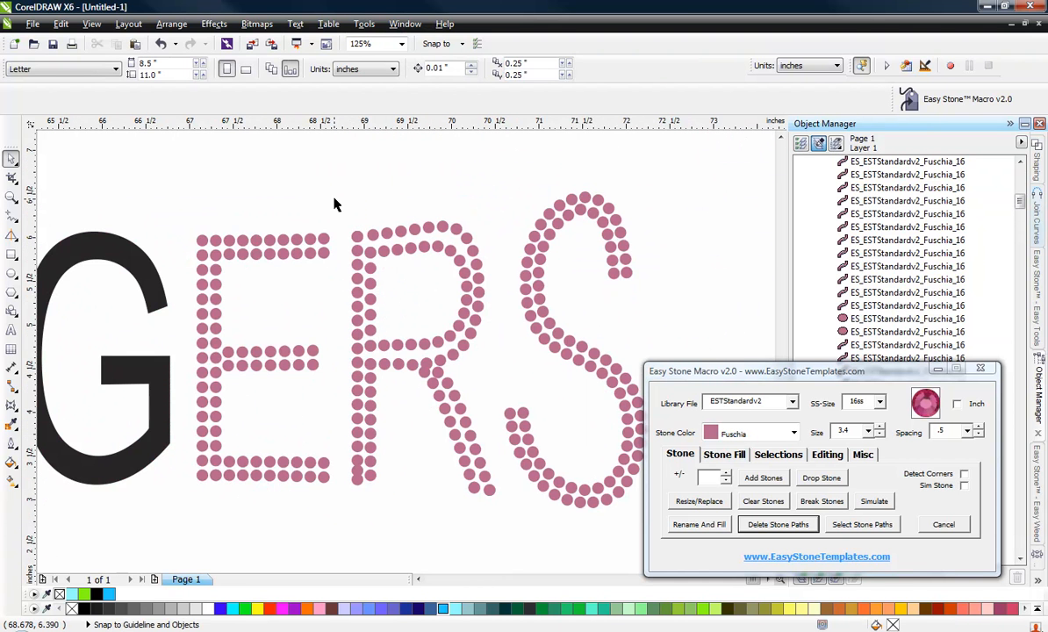
# Try nudging the bottom stone of the R's stem column downward and undo that move.
pyautogui.moveTo(334, 204); pyautogui.dragTo(356, 516)
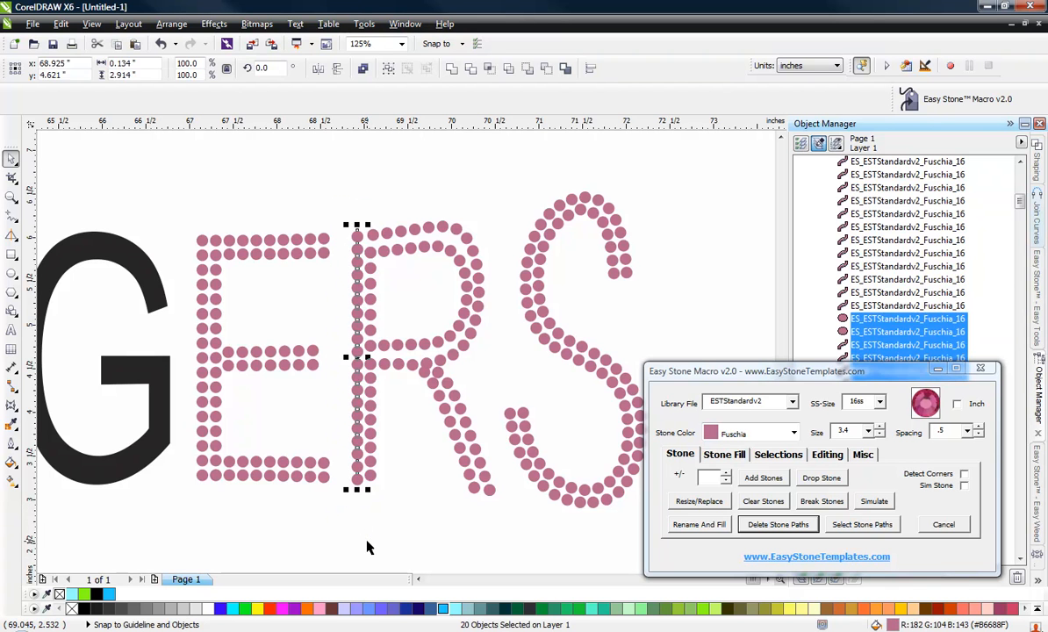
pyautogui.click(356, 496)
pyautogui.scroll(5, 363, 492)
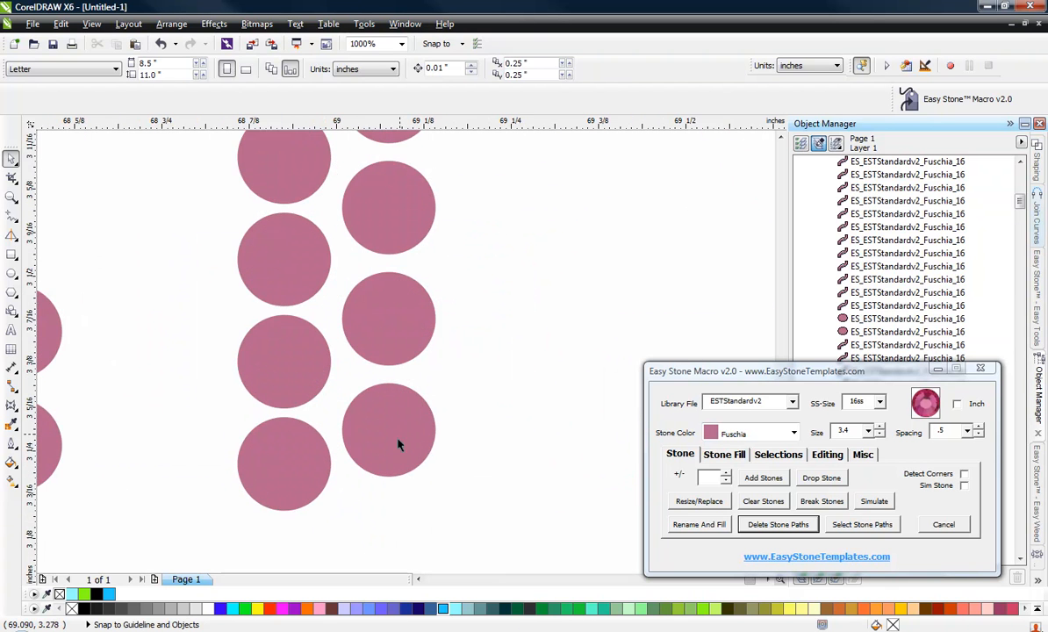
pyautogui.moveTo(398, 445)
pyautogui.mouseDown()
pyautogui.moveTo(395, 515)
pyautogui.moveTo(395, 458)
pyautogui.mouseUp()
pyautogui.scroll(-5, 397, 492)
pyautogui.scroll(2, 395, 518)
pyautogui.hotkey('ctrl', 'z')
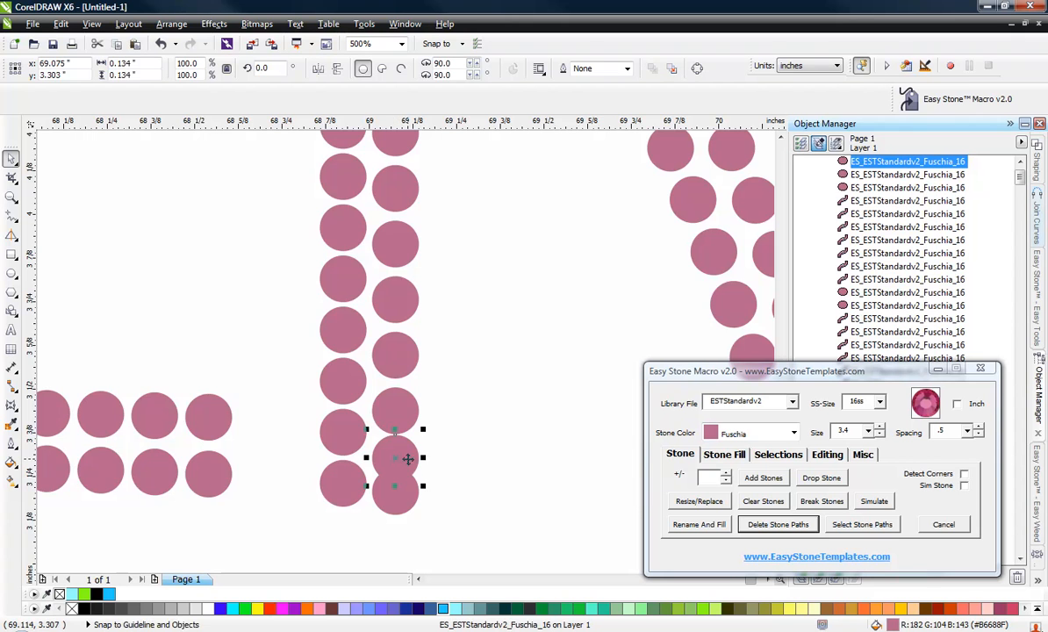
# Realign the R's inner stem column under the middle bar, deleting the stone that overlaps the bar.
pyautogui.scroll(-1, 408, 458)
pyautogui.click(388, 543)
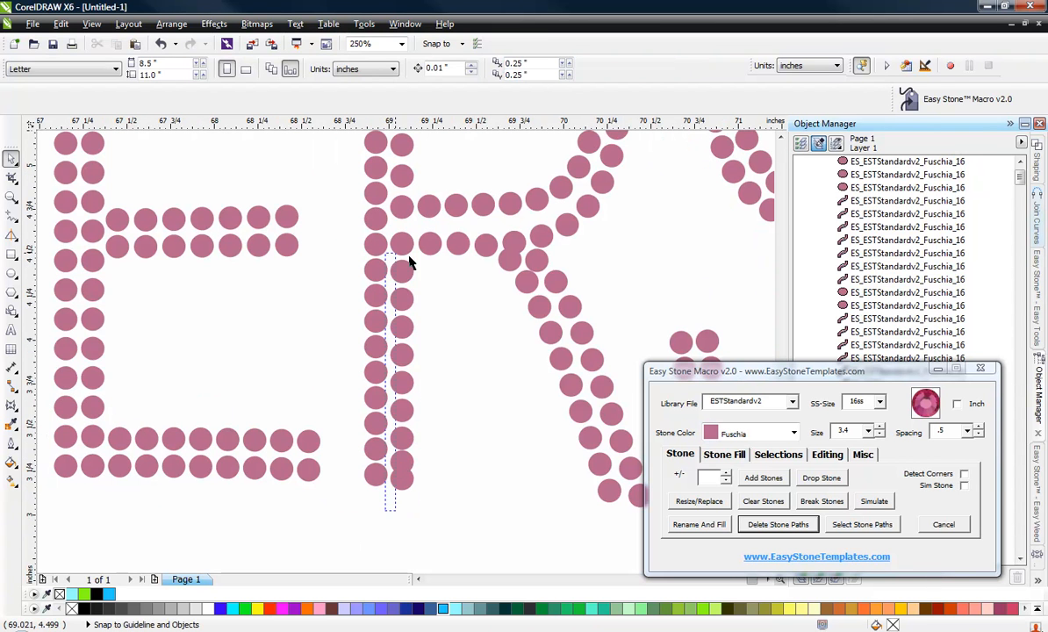
pyautogui.moveTo(409, 262); pyautogui.dragTo(426, 227)
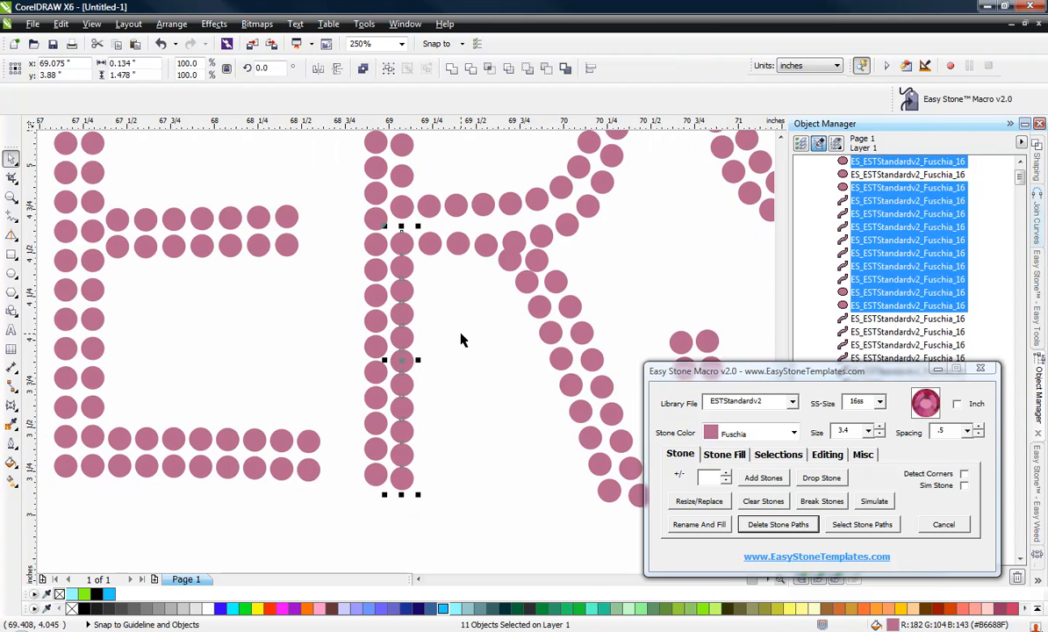
pyautogui.click(424, 309)
pyautogui.scroll(1, 400, 264)
pyautogui.click(401, 268)
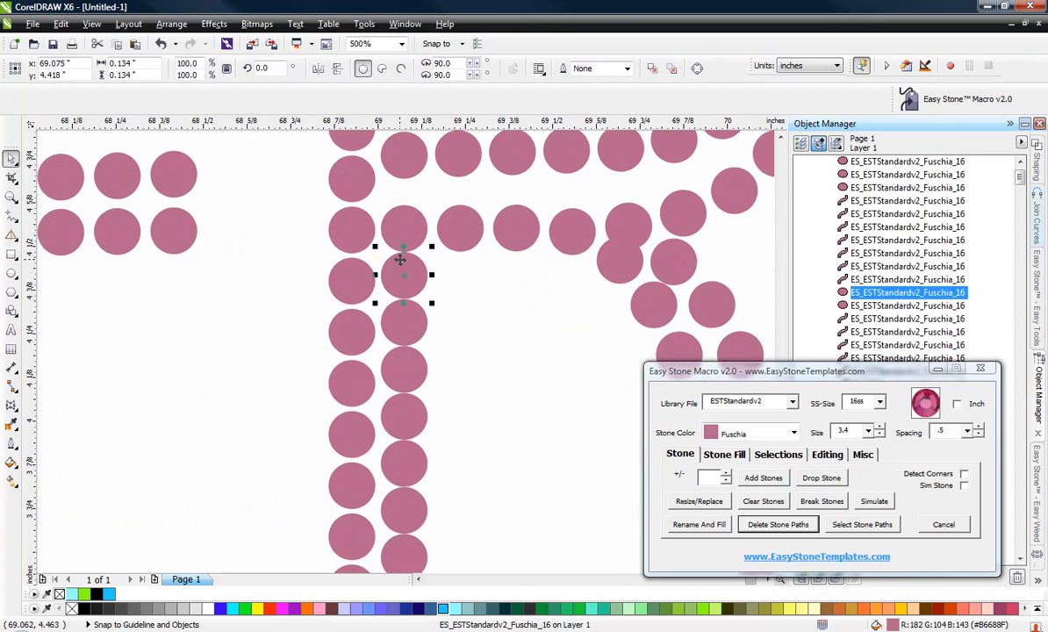
pyautogui.press('Delete')
pyautogui.scroll(-1, 402, 280)
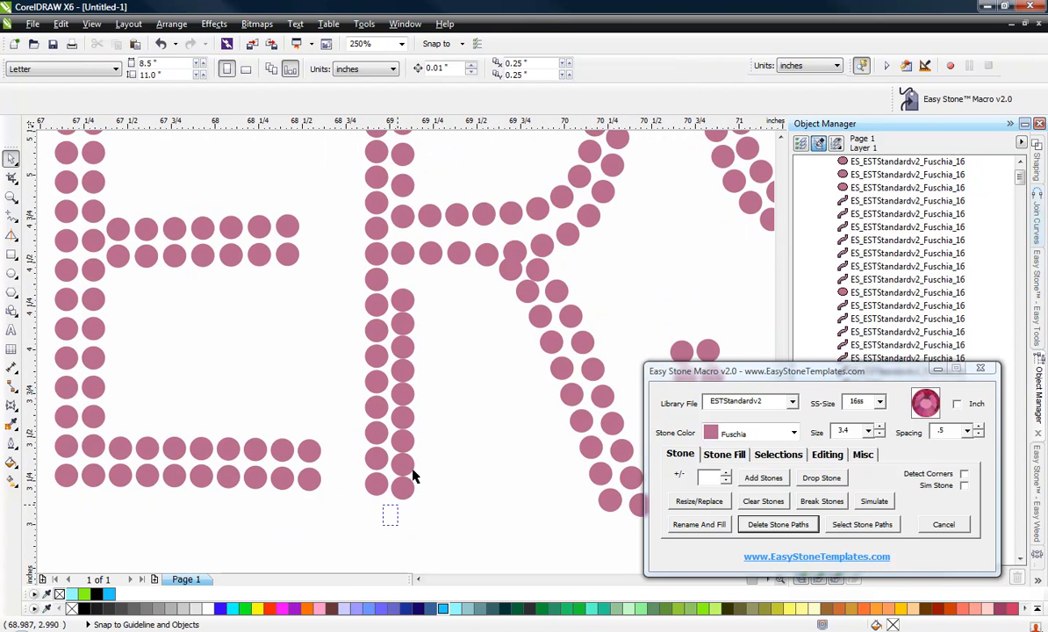
pyautogui.moveTo(413, 476); pyautogui.dragTo(433, 240)
pyautogui.click(448, 369)
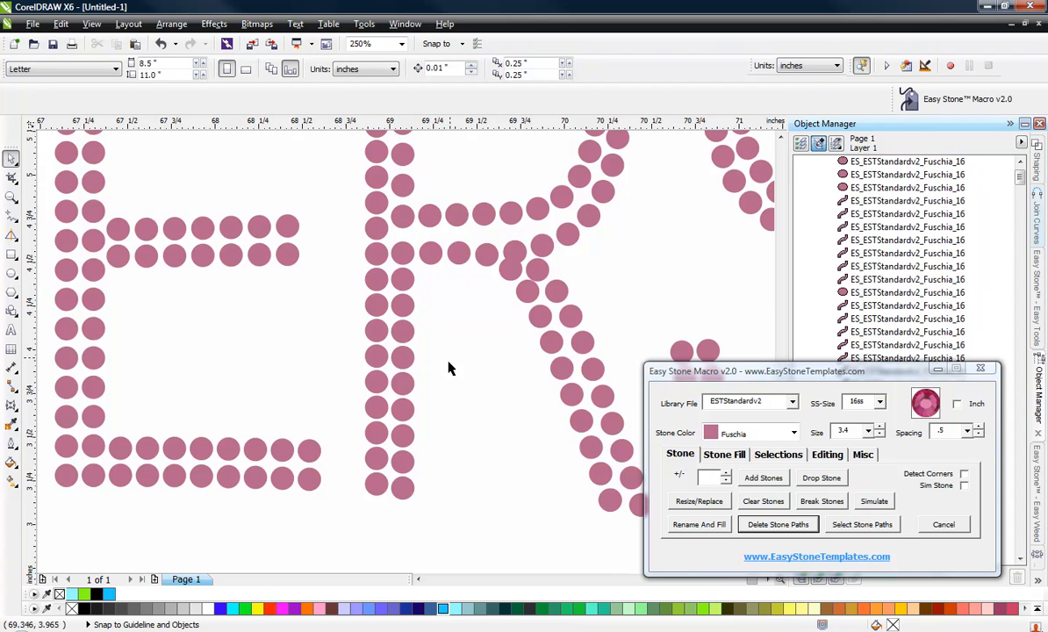
# Move the R's middle-bar stones down into straight rows where the bar joins the stem.
pyautogui.scroll(-2, 439, 333)
pyautogui.scroll(2, 425, 325)
pyautogui.scroll(1, 430, 263)
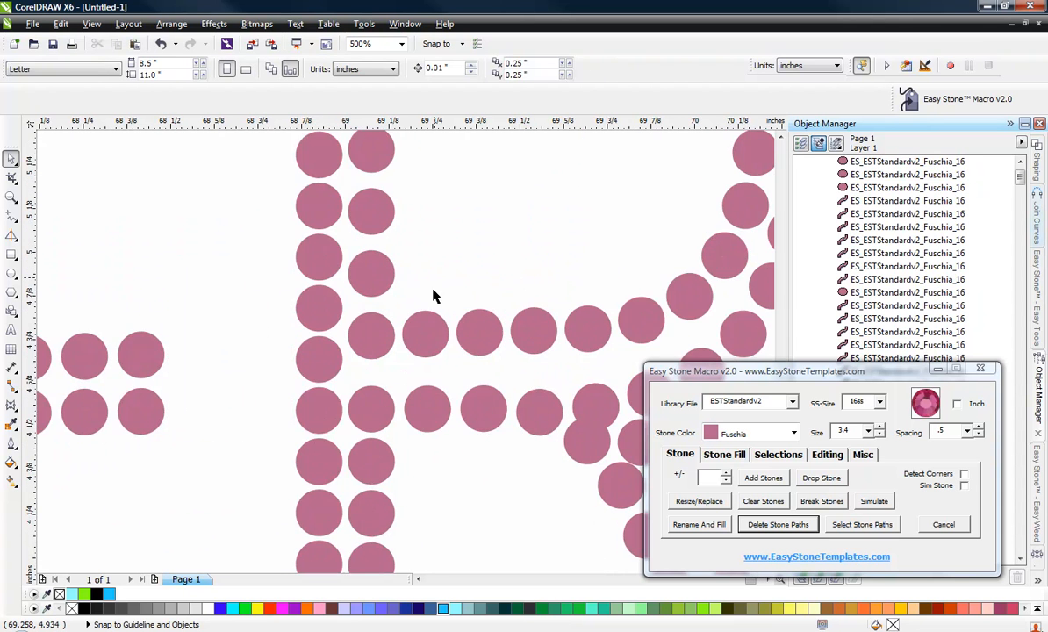
pyautogui.scroll(1, 412, 309)
pyautogui.scroll(1, 377, 342)
pyautogui.moveTo(371, 343); pyautogui.dragTo(373, 430)
pyautogui.moveTo(533, 327); pyautogui.dragTo(536, 421)
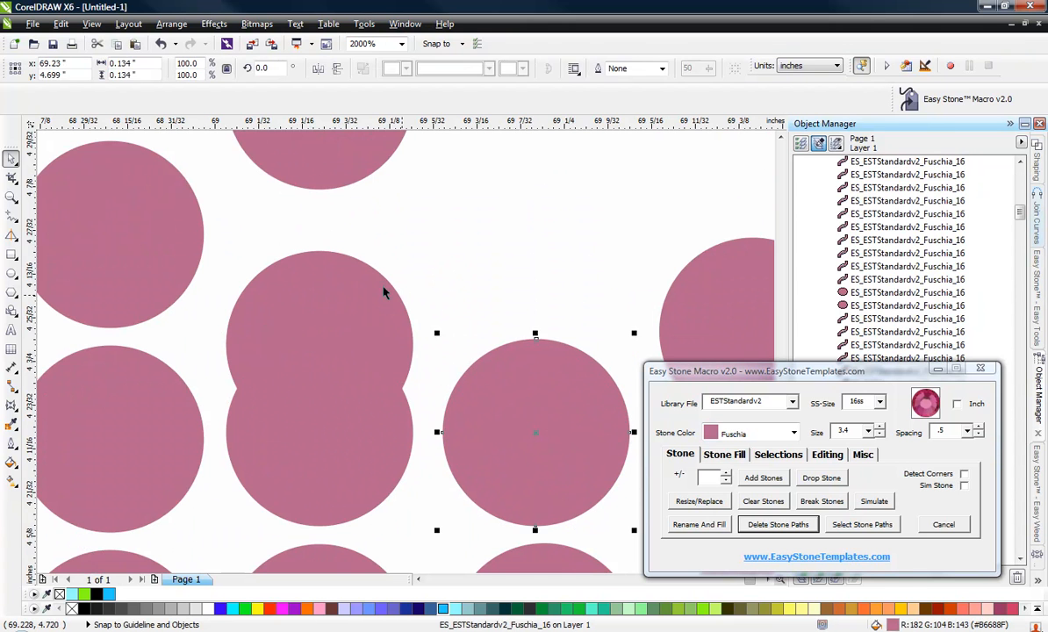
pyautogui.click(351, 273)
pyautogui.click(243, 191)
pyautogui.scroll(-2, 355, 237)
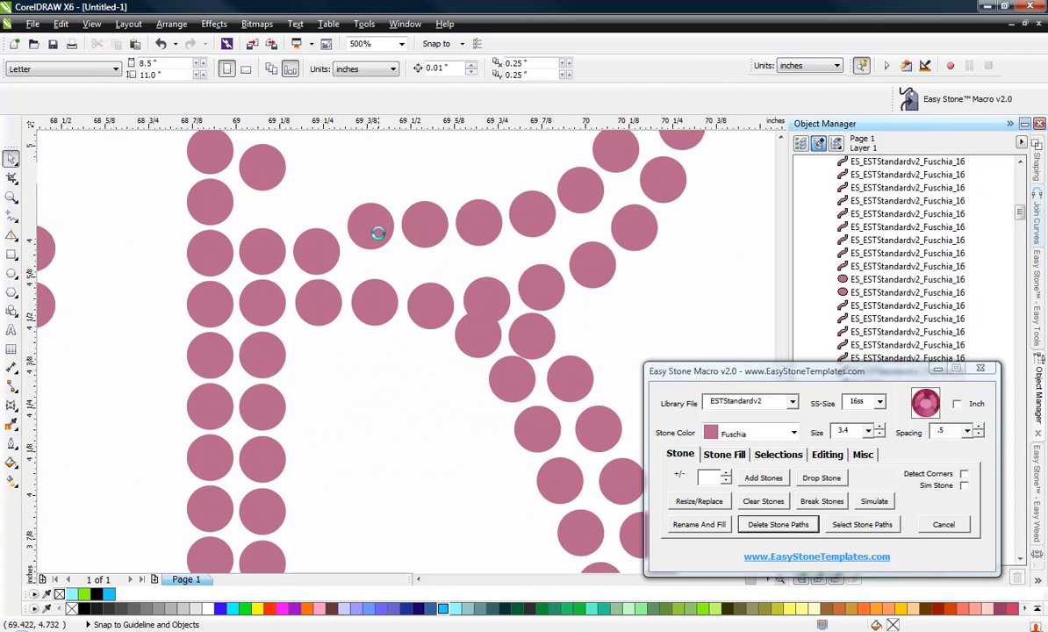
pyautogui.scroll(1, 378, 232)
pyautogui.moveTo(377, 232); pyautogui.dragTo(372, 283)
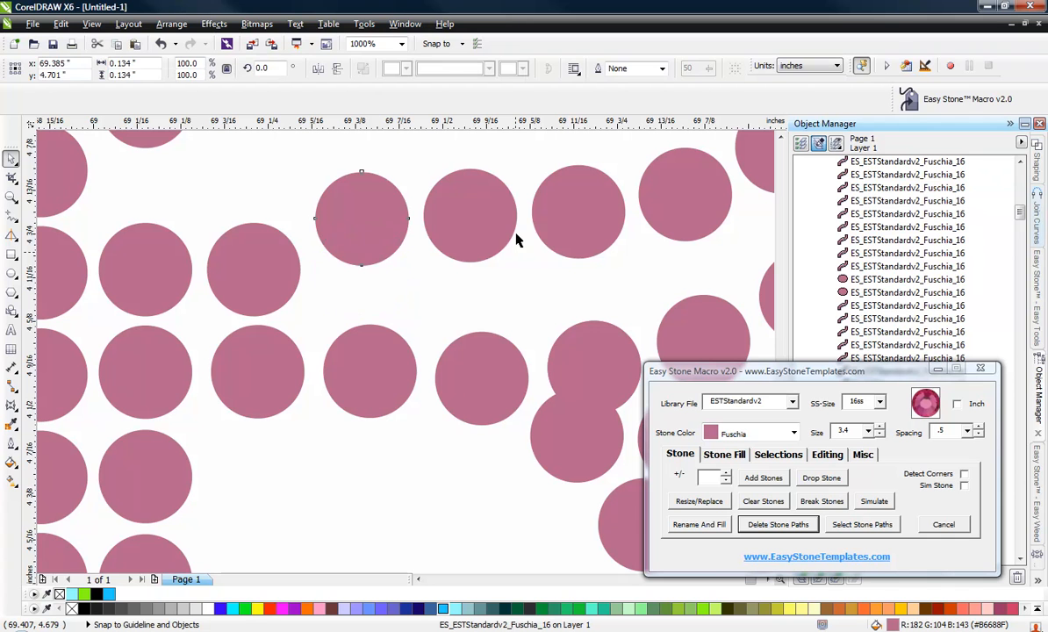
pyautogui.moveTo(484, 221); pyautogui.dragTo(488, 274)
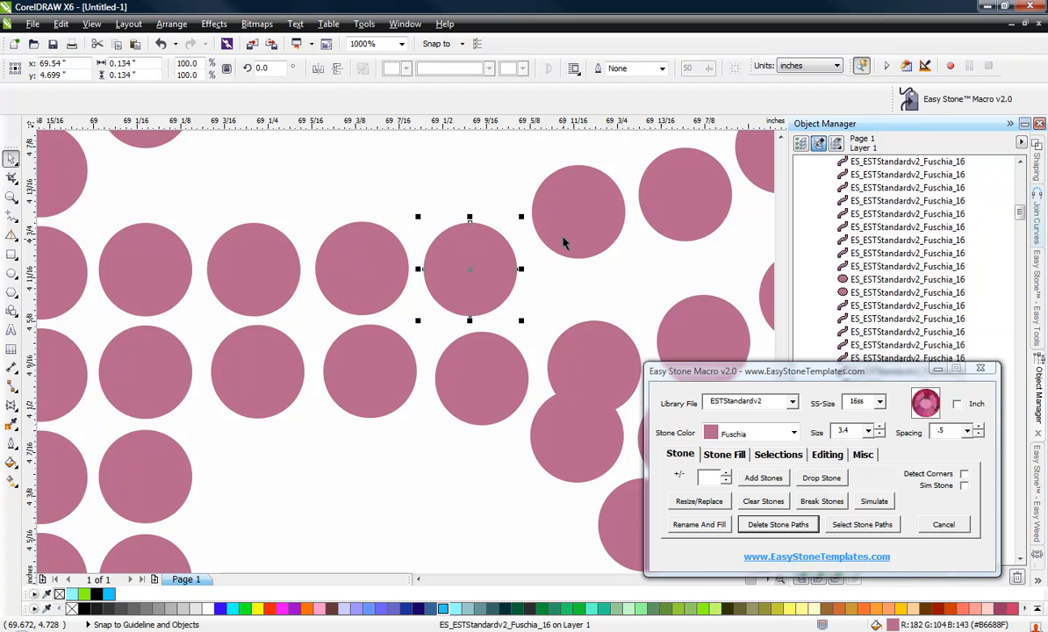
pyautogui.moveTo(564, 243); pyautogui.dragTo(535, 334)
# Reposition the stones where the R's middle bar meets its diagonal leg.
pyautogui.scroll(-1, 288, 256)
pyautogui.scroll(1, 480, 215)
pyautogui.scroll(1, 479, 235)
pyautogui.scroll(-3, 355, 277)
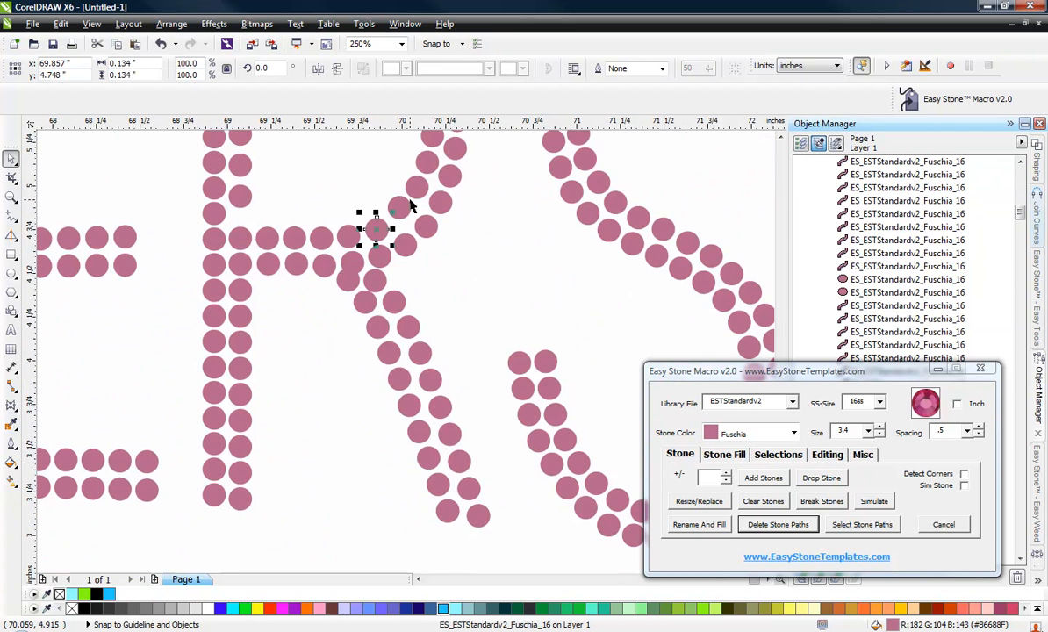
pyautogui.scroll(2, 409, 202)
pyautogui.moveTo(389, 260); pyautogui.dragTo(402, 306)
pyautogui.scroll(-2, 402, 306)
pyautogui.scroll(2, 474, 264)
pyautogui.moveTo(469, 266); pyautogui.dragTo(472, 286)
# Nudge stones along the lower curve of the R's bowl to even their spacing.
pyautogui.scroll(-4, 290, 482)
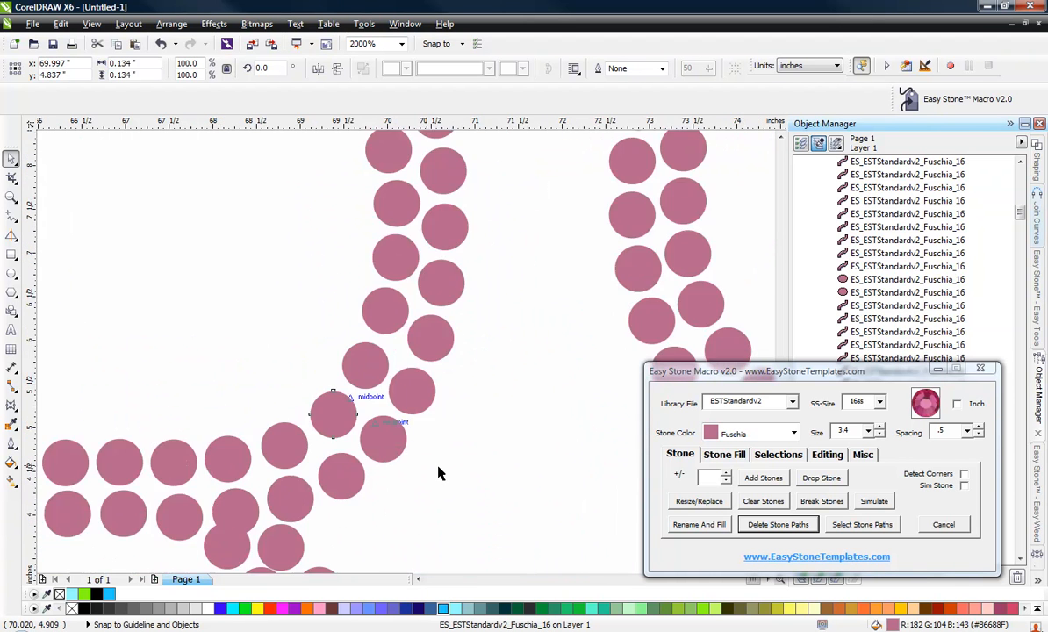
pyautogui.click(375, 416)
pyautogui.scroll(3, 375, 416)
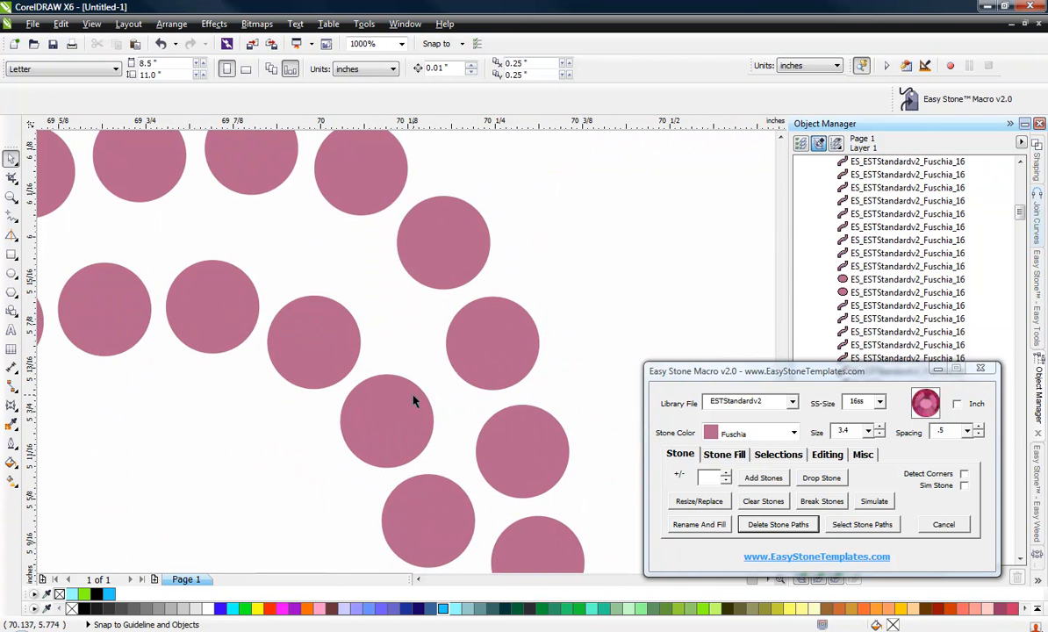
pyautogui.moveTo(407, 441); pyautogui.dragTo(441, 429)
pyautogui.scroll(1, 434, 411)
pyautogui.moveTo(197, 286); pyautogui.dragTo(296, 163)
pyautogui.scroll(-2, 289, 297)
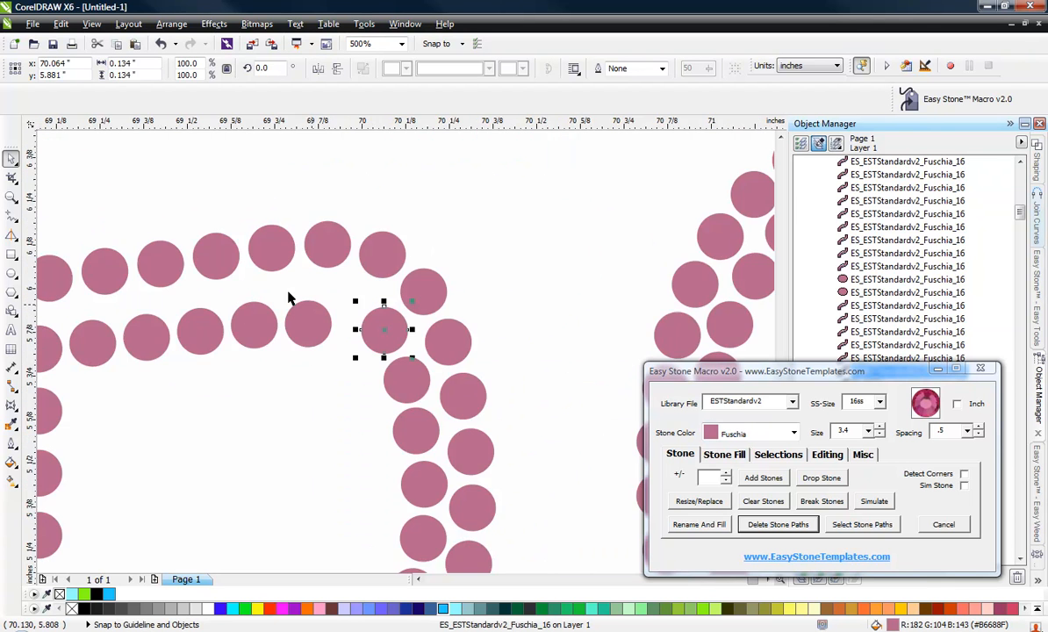
# Nudge the inner stones at the R's upper right bowl corner into even spacing.
pyautogui.scroll(1, 303, 303)
pyautogui.scroll(1, 318, 312)
pyautogui.moveTo(335, 374); pyautogui.dragTo(440, 290)
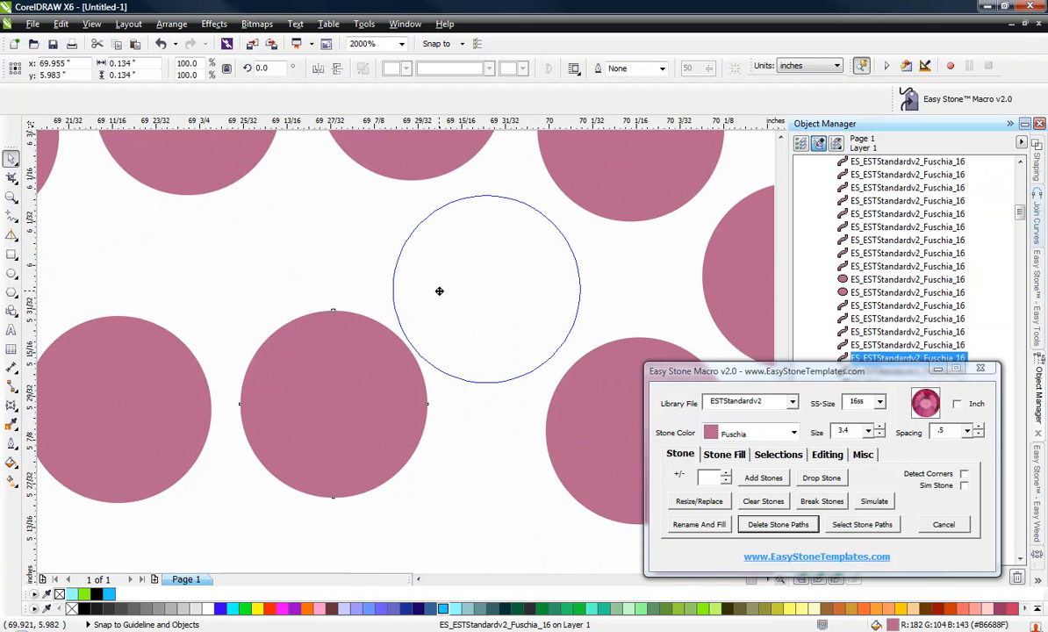
pyautogui.press('Escape')
pyautogui.moveTo(154, 365); pyautogui.dragTo(312, 282)
pyautogui.scroll(-1, 505, 197)
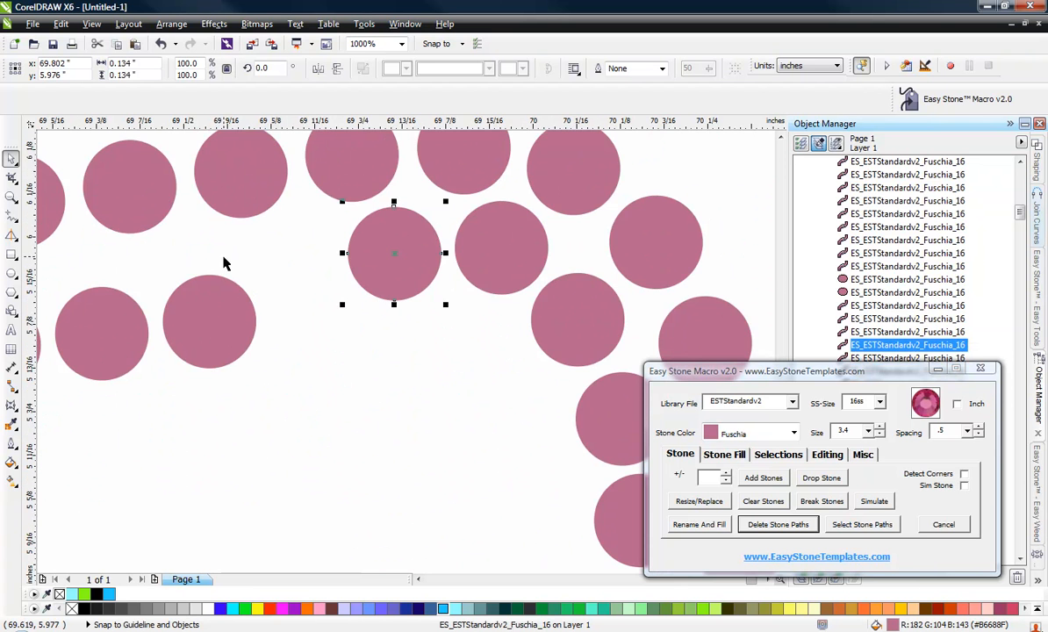
pyautogui.scroll(1, 226, 314)
pyautogui.moveTo(201, 363); pyautogui.dragTo(346, 250)
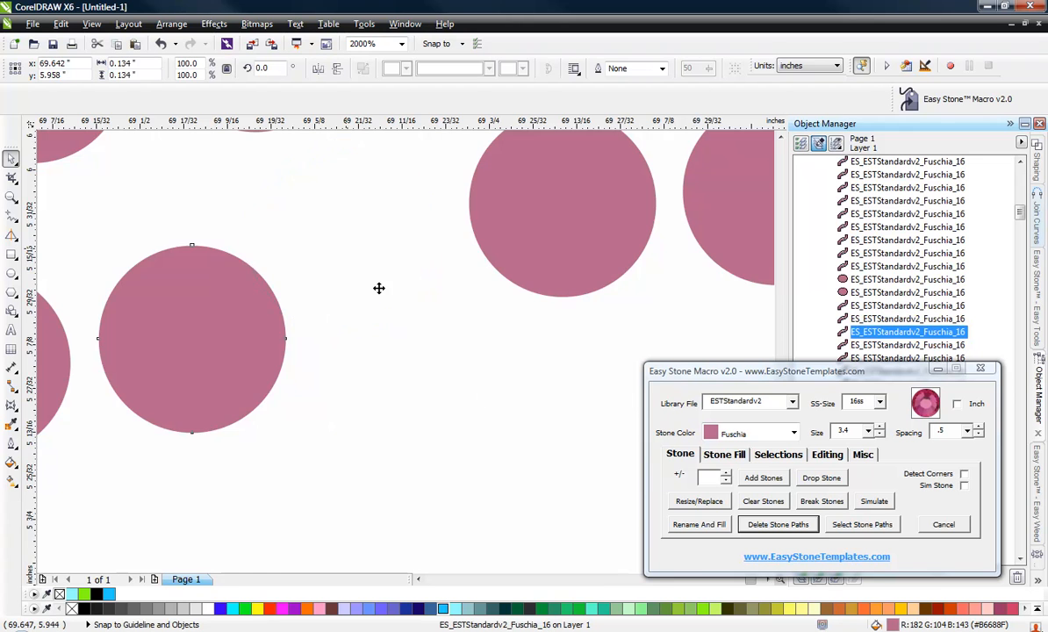
# Nudge the inner-row stones along the R's top bar toward the stem to even their spacing.
pyautogui.scroll(-2, 379, 288)
pyautogui.scroll(1, 356, 375)
pyautogui.moveTo(408, 412); pyautogui.dragTo(480, 356)
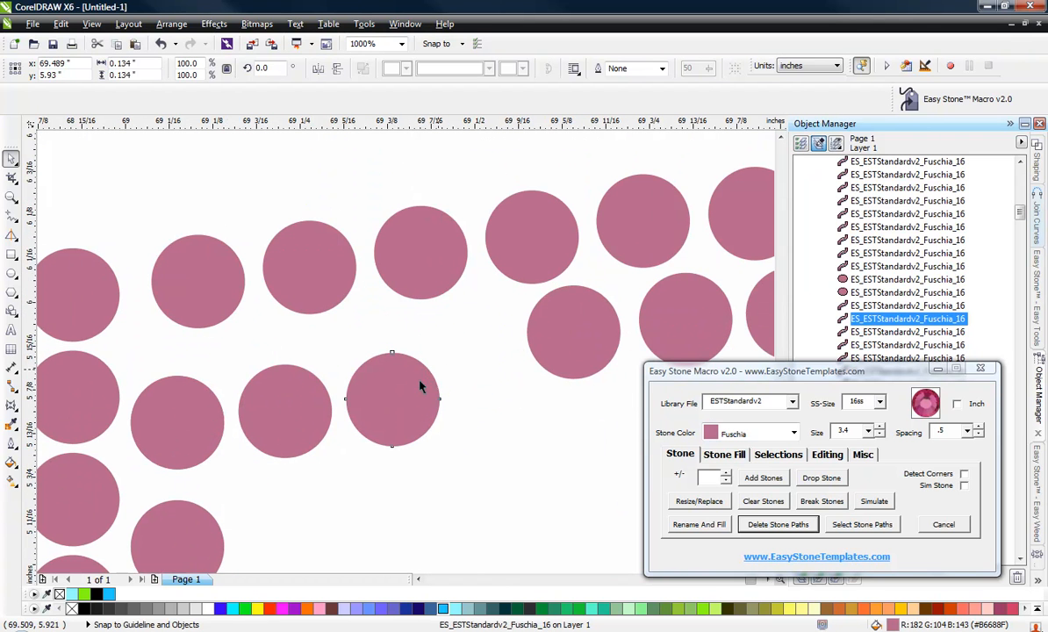
pyautogui.scroll(1, 279, 380)
pyautogui.moveTo(279, 380); pyautogui.dragTo(353, 330)
pyautogui.scroll(-1, 353, 329)
pyautogui.scroll(1, 226, 399)
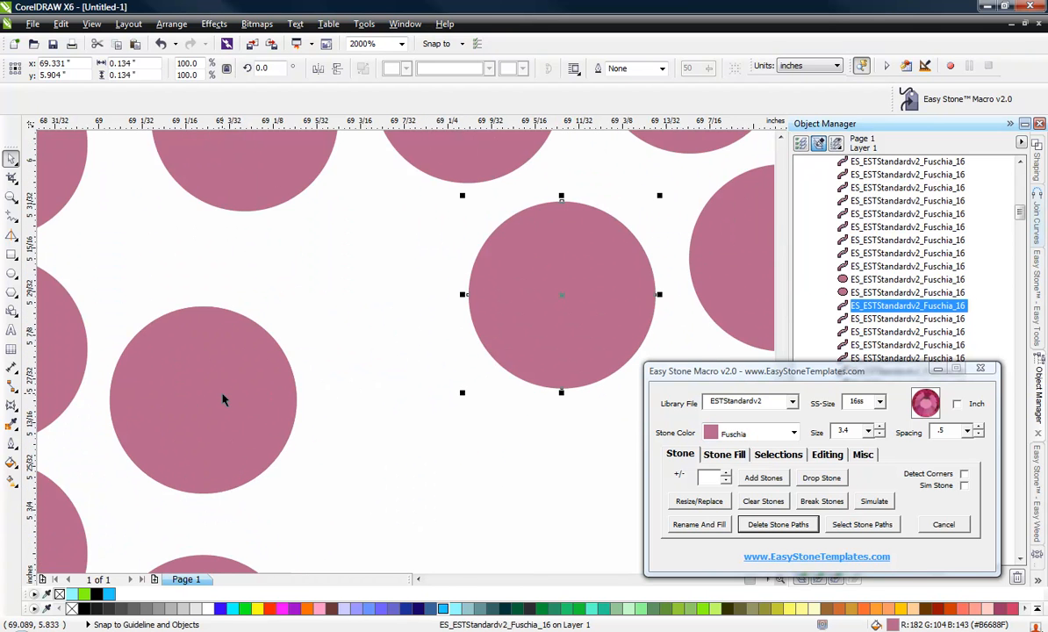
pyautogui.scroll(-1, 342, 302)
pyautogui.scroll(1, 298, 237)
pyautogui.moveTo(288, 246); pyautogui.dragTo(254, 250)
pyautogui.scroll(-2, 277, 237)
pyautogui.scroll(-1, 277, 230)
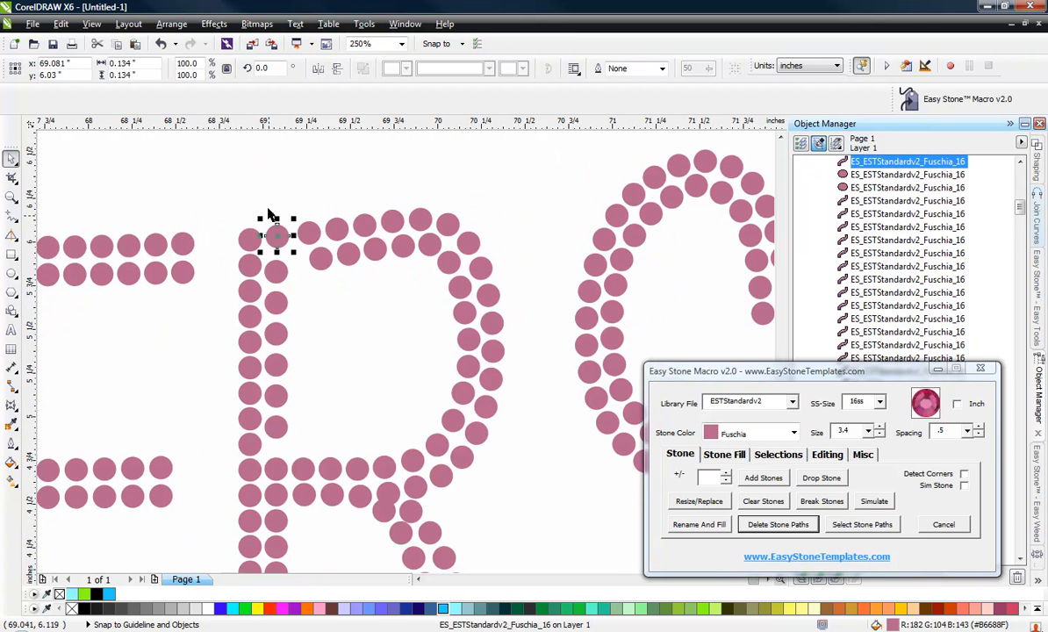
# Respace the stones of the R's inner stem column evenly along the stem.
pyautogui.click(292, 428)
pyautogui.scroll(1, 244, 444)
pyautogui.click(261, 445)
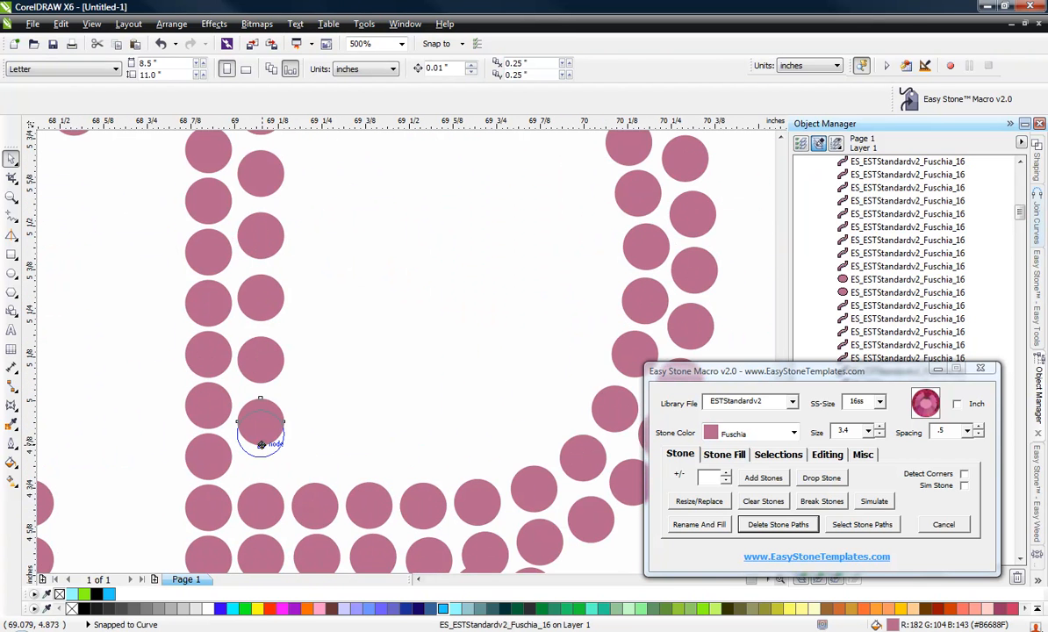
pyautogui.moveTo(260, 461); pyautogui.dragTo(281, 451)
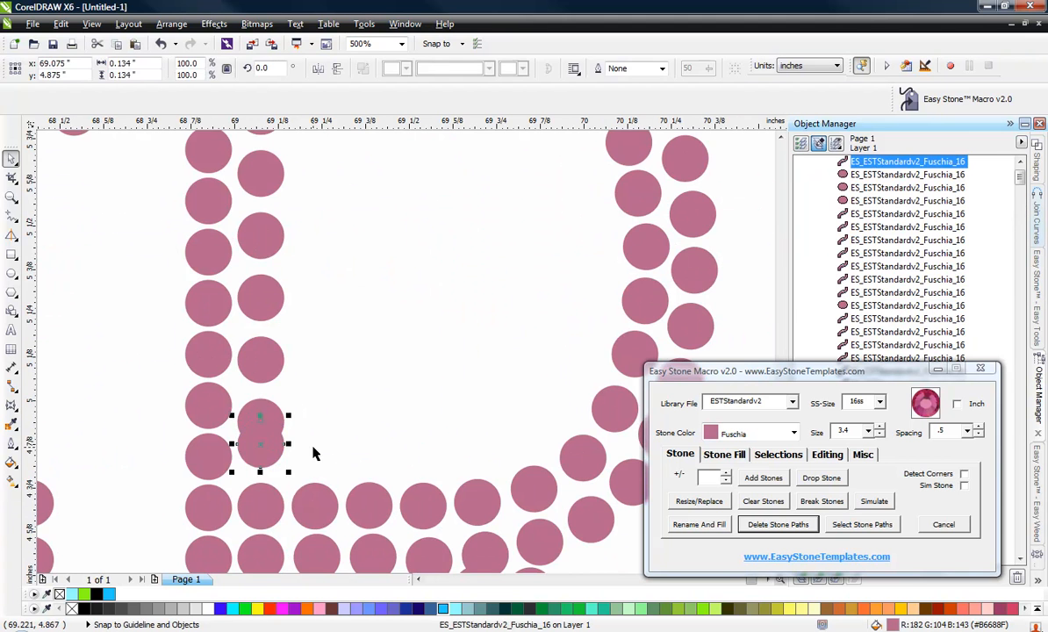
pyautogui.scroll(-1, 276, 277)
pyautogui.moveTo(269, 204); pyautogui.dragTo(296, 439)
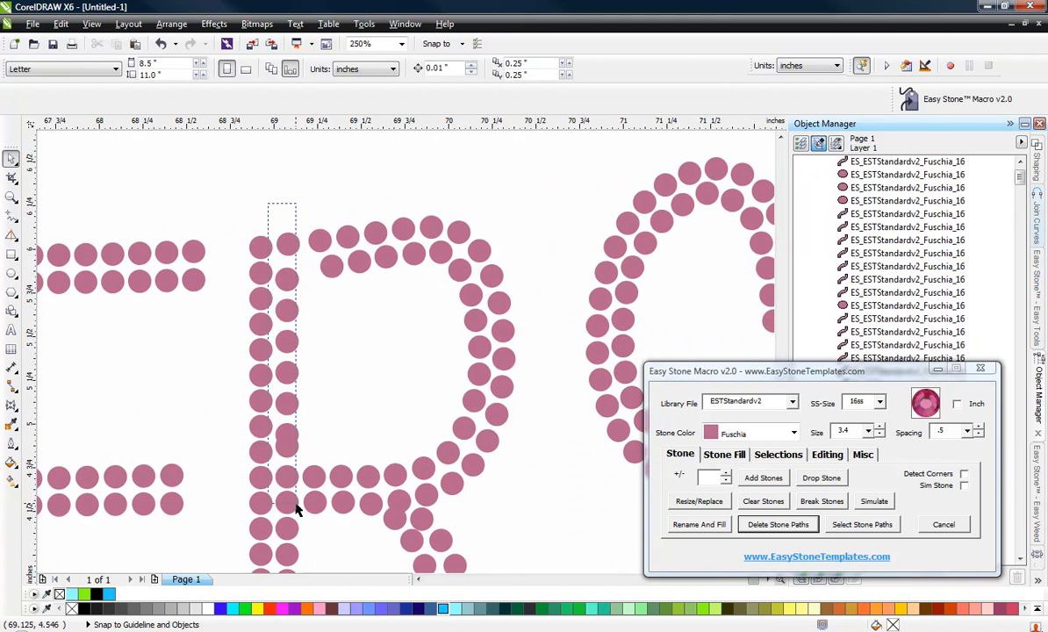
pyautogui.moveTo(295, 509); pyautogui.dragTo(311, 499)
pyautogui.click(363, 299)
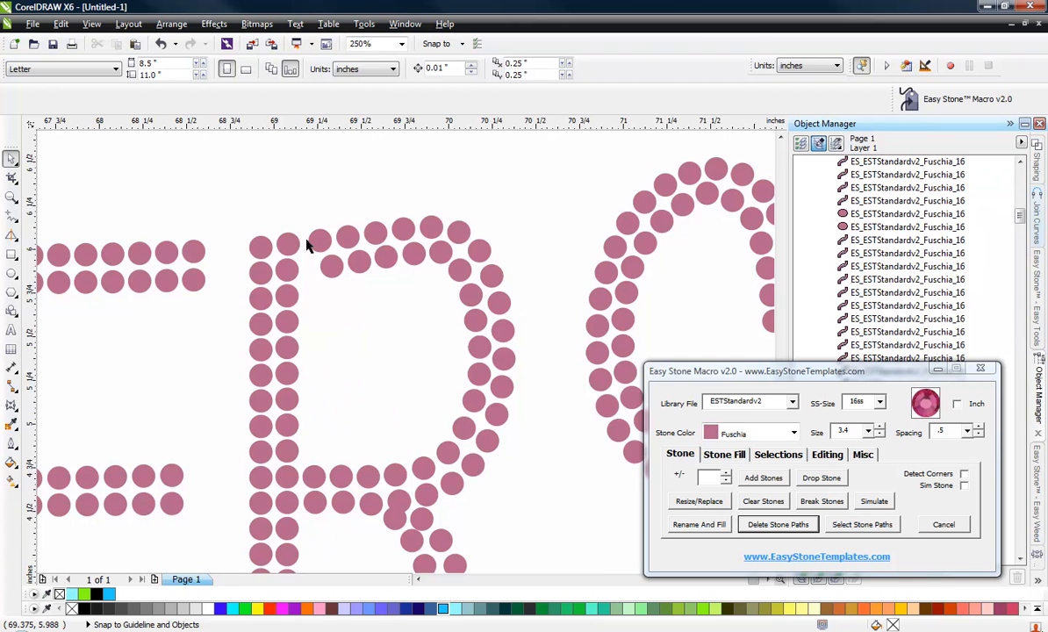
# Select the seven inner top-row stones of the R and distribute them evenly horizontally.
pyautogui.scroll(2, 307, 246)
pyautogui.scroll(1, 370, 351)
pyautogui.moveTo(423, 357); pyautogui.dragTo(271, 371)
pyautogui.scroll(-3, 351, 276)
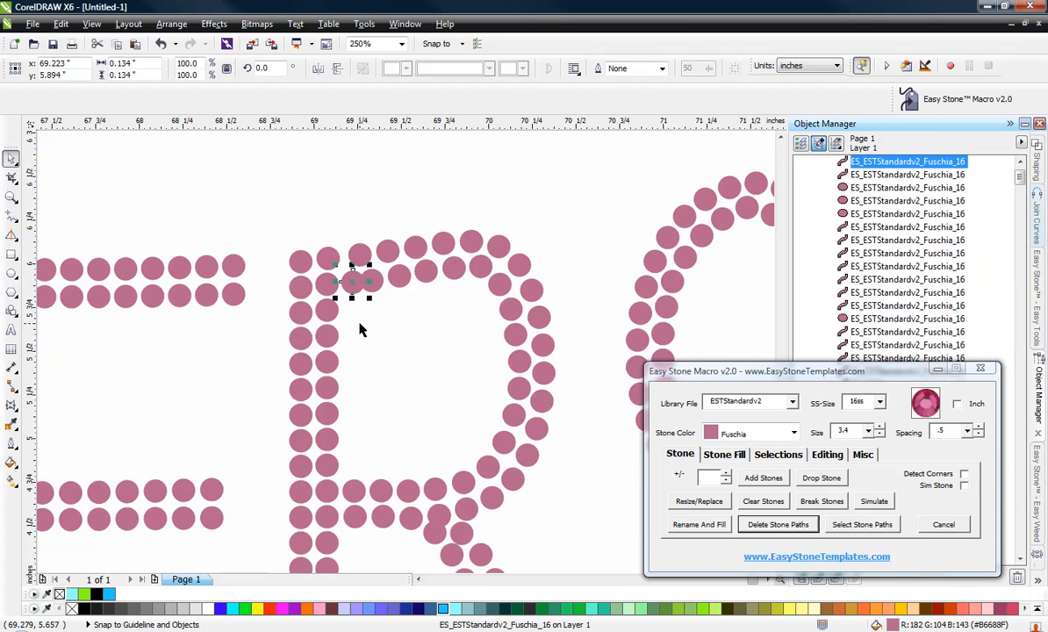
pyautogui.scroll(1, 360, 342)
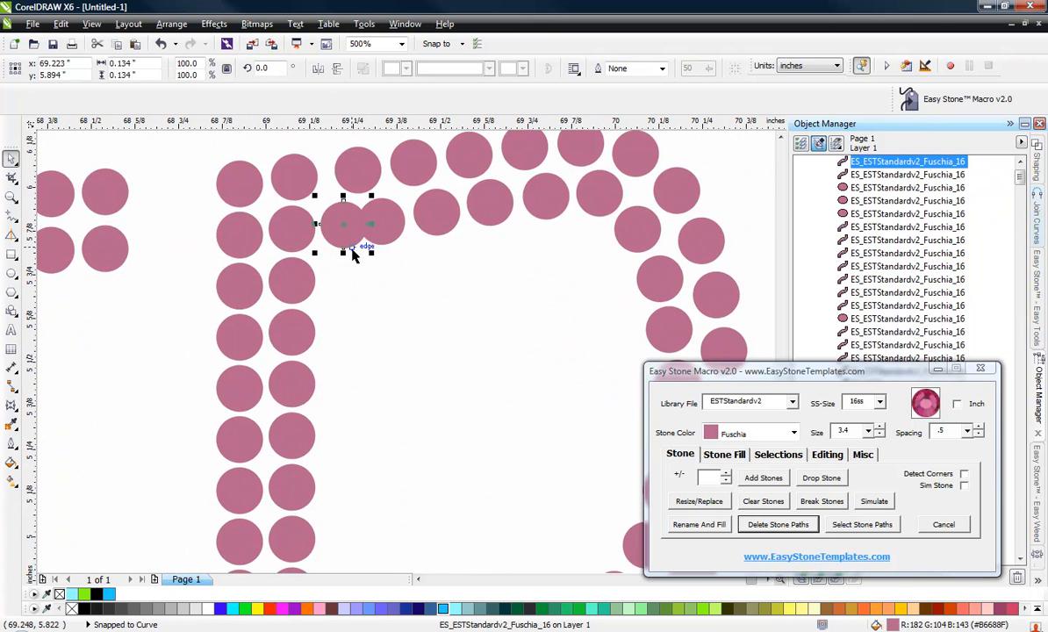
pyautogui.keyDown('shift'); pyautogui.click(600, 192); pyautogui.keyUp('shift')
pyautogui.keyDown('shift'); pyautogui.click(542, 195); pyautogui.keyUp('shift')
pyautogui.keyDown('shift'); pyautogui.click(469, 197); pyautogui.keyUp('shift')
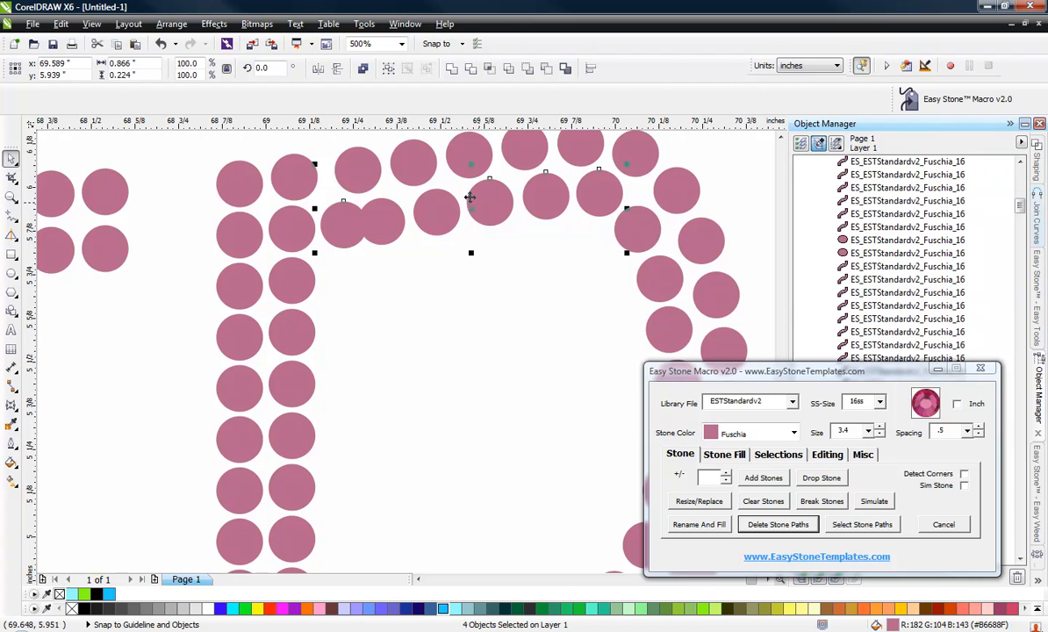
pyautogui.keyDown('shift'); pyautogui.click(385, 227); pyautogui.keyUp('shift')
pyautogui.keyDown('shift'); pyautogui.click(291, 221); pyautogui.keyUp('shift')
pyautogui.hotkey('shift', 'e')
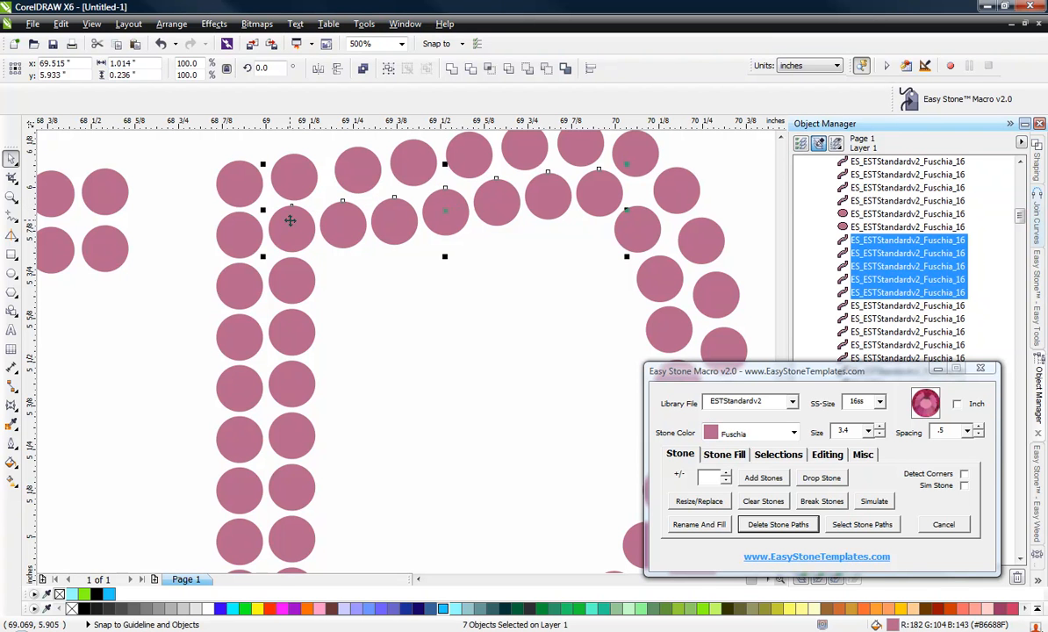
# Nudge one stone in the R's inner top row slightly upward.
pyautogui.scroll(5, 399, 299)
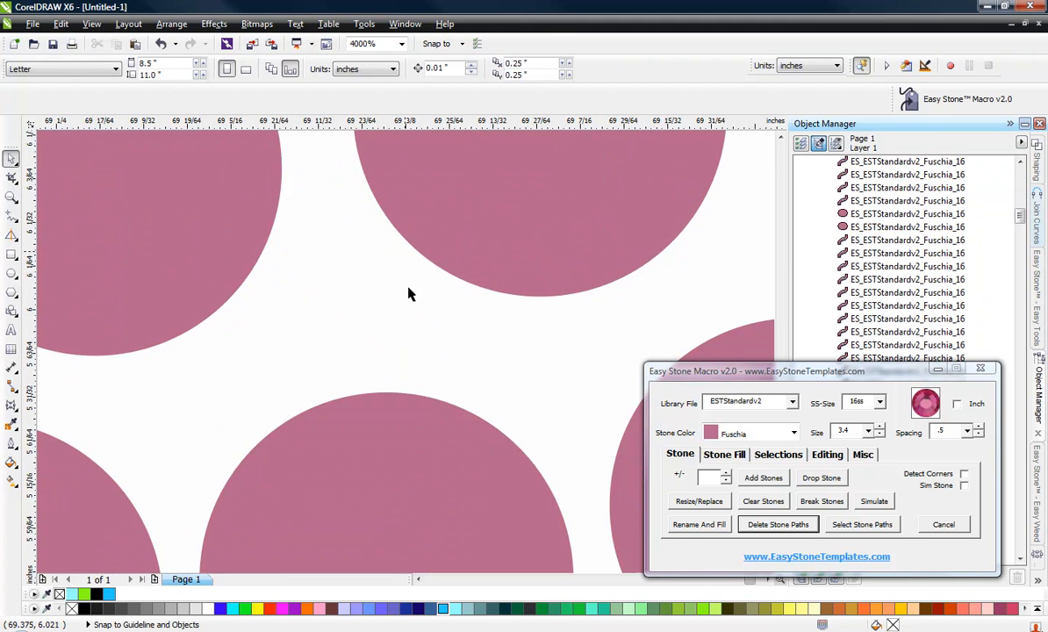
pyautogui.click(422, 395)
pyautogui.scroll(-2, 392, 338)
pyautogui.scroll(1, 548, 353)
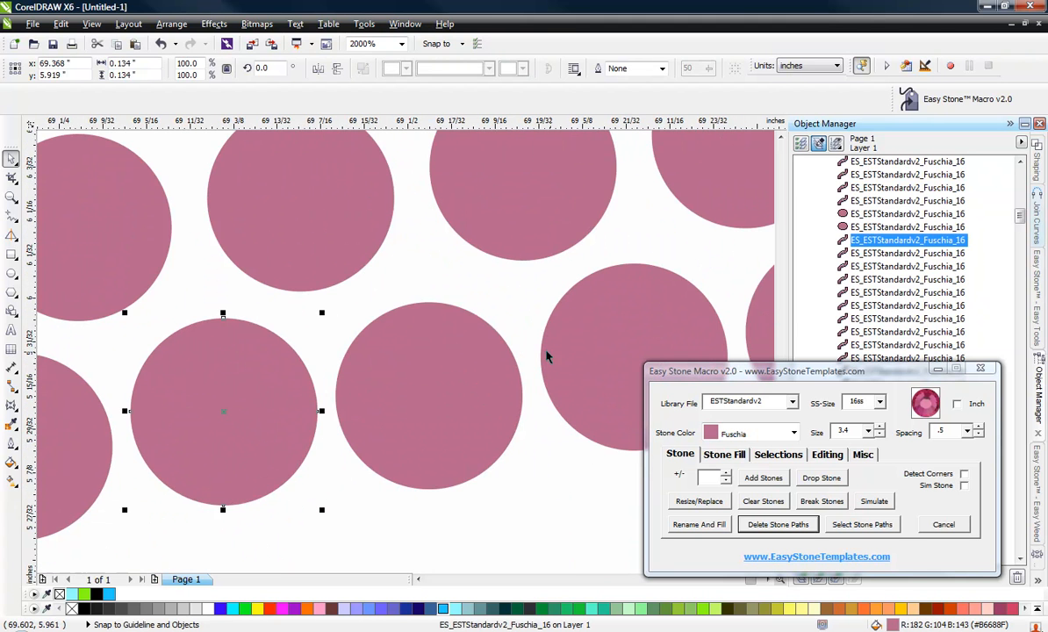
pyautogui.moveTo(480, 357); pyautogui.dragTo(480, 346)
pyautogui.scroll(-1, 423, 311)
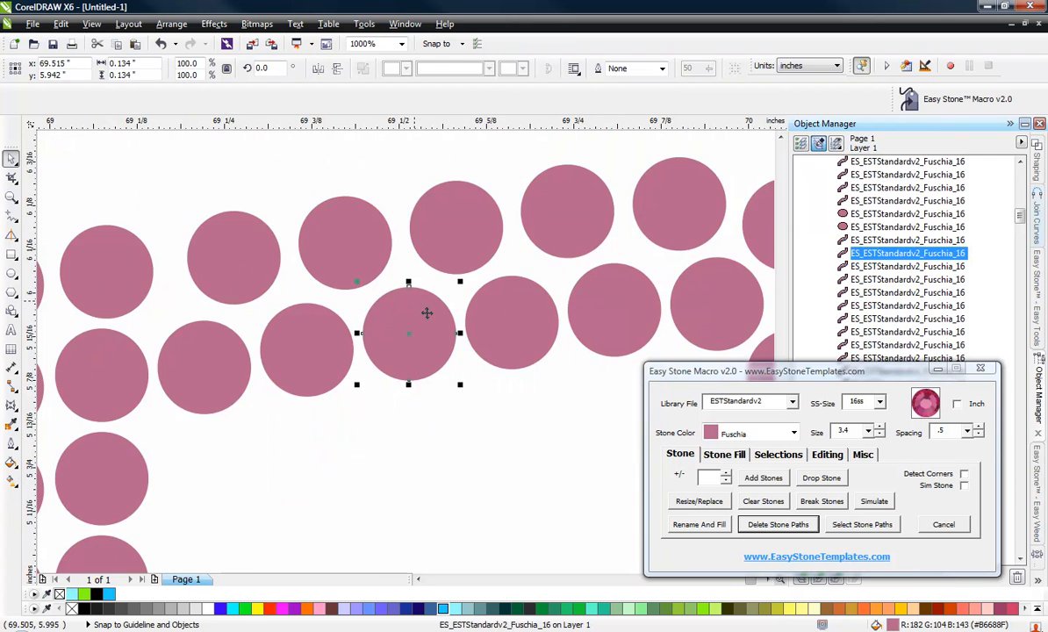
pyautogui.click(479, 381)
pyautogui.scroll(-1, 446, 332)
pyautogui.scroll(-1, 439, 316)
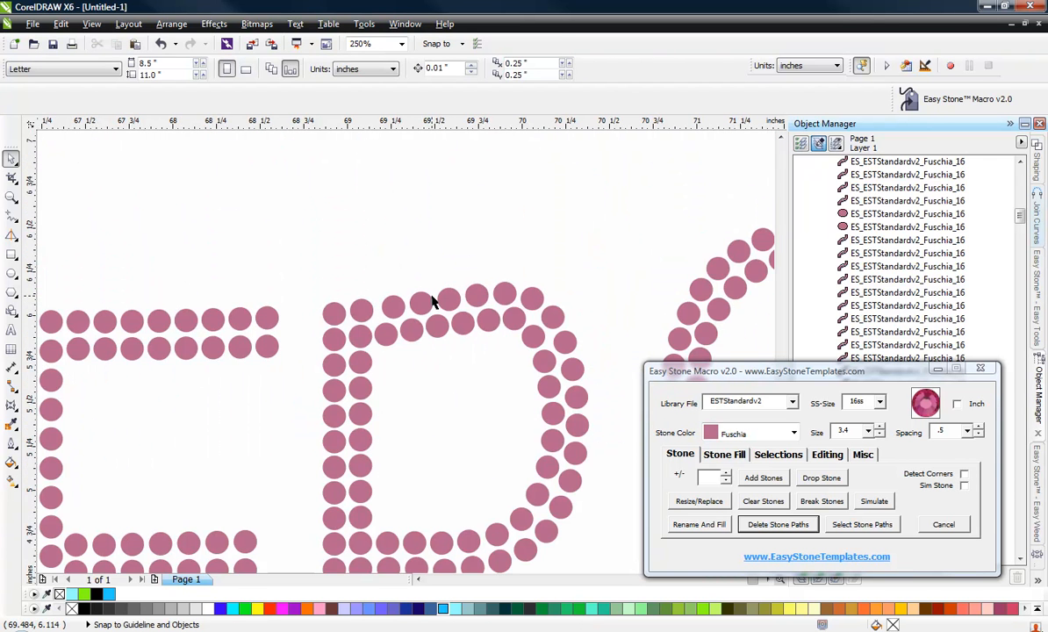
# Delete two overlapping stones where the R's diagonal leg meets the bowl.
pyautogui.scroll(-1, 422, 351)
pyautogui.scroll(2, 459, 420)
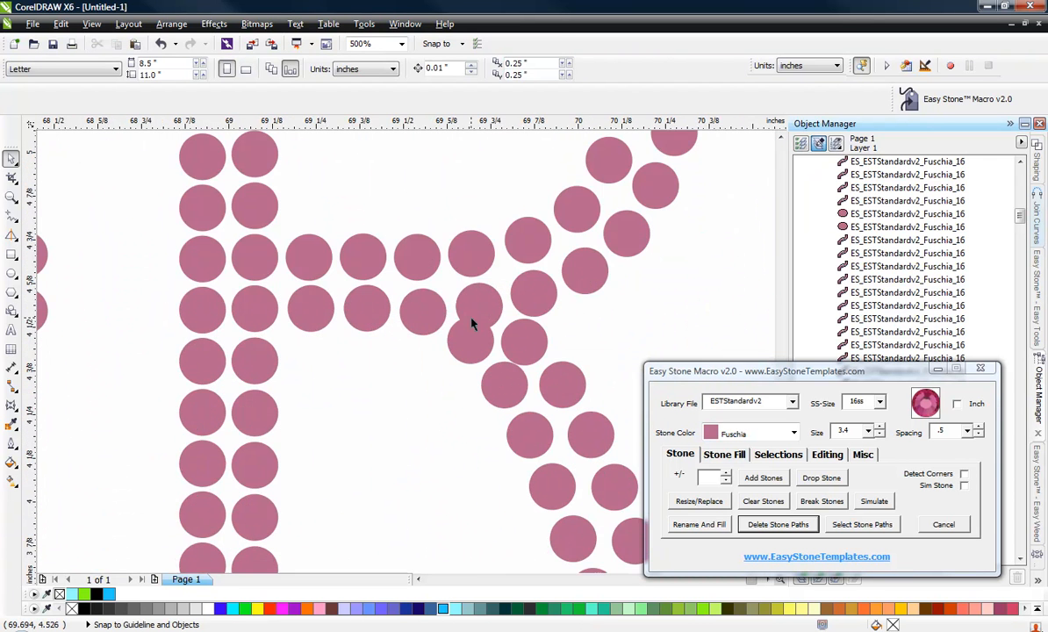
pyautogui.scroll(2, 472, 325)
pyautogui.scroll(-2, 458, 402)
pyautogui.click(394, 328)
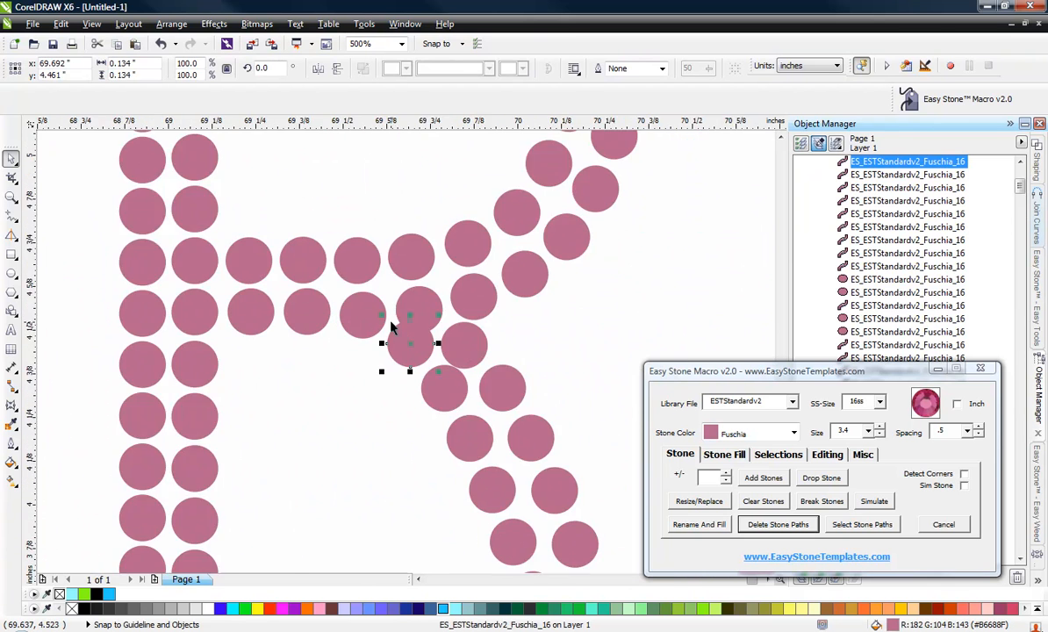
pyautogui.scroll(-1, 395, 328)
pyautogui.scroll(2, 397, 332)
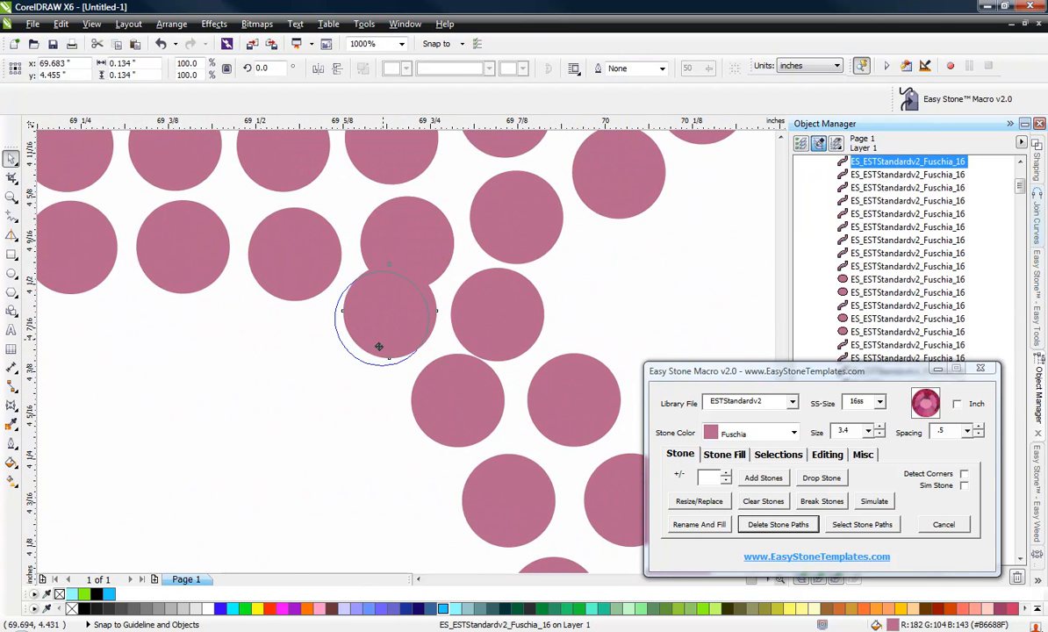
pyautogui.moveTo(380, 346); pyautogui.dragTo(375, 352)
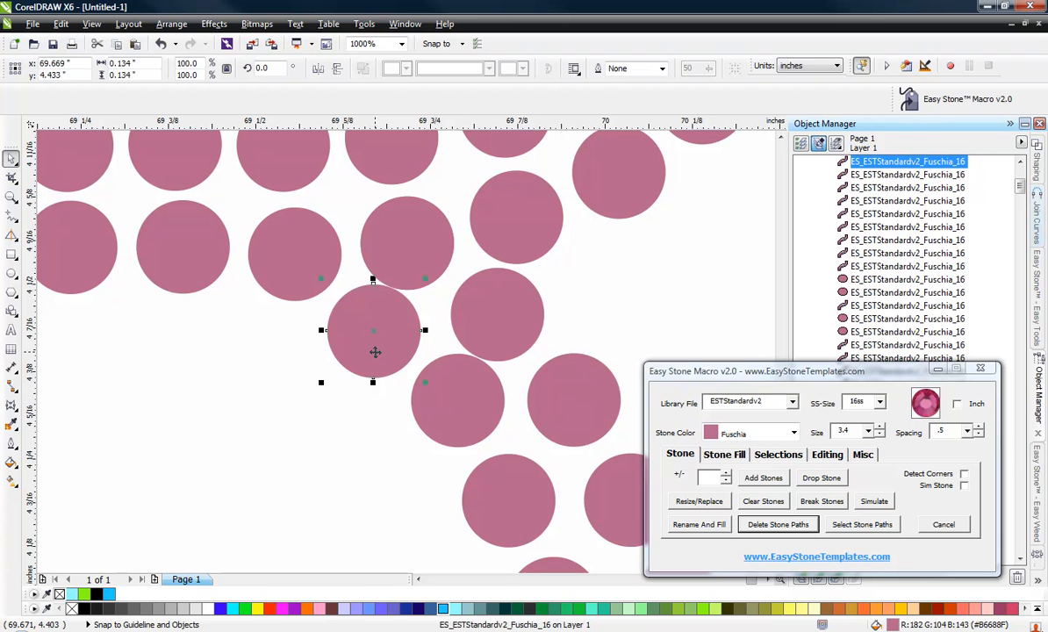
pyautogui.press('Delete')
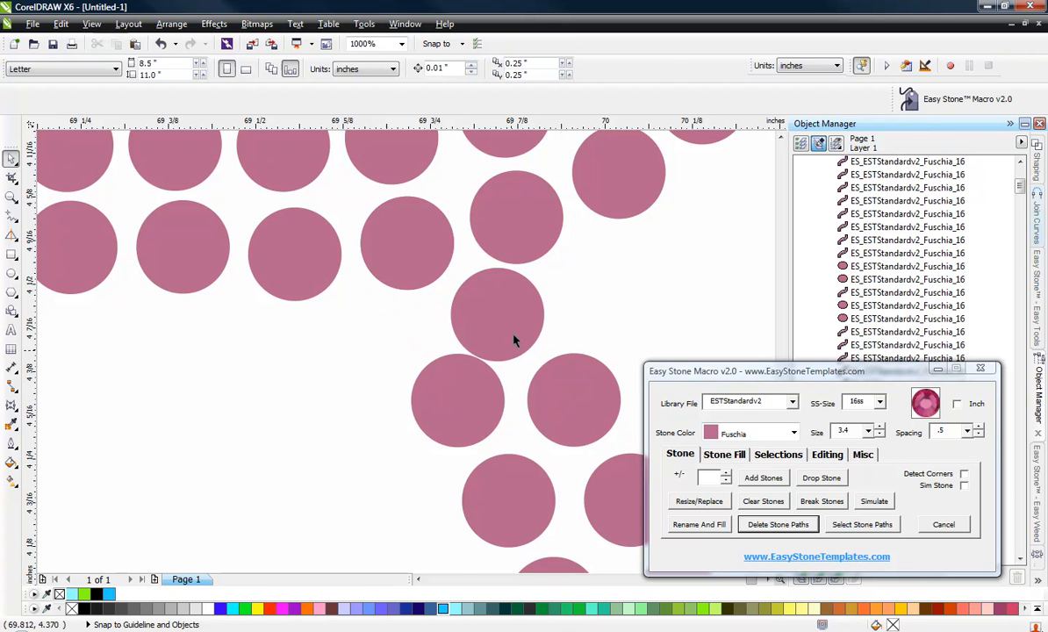
pyautogui.click(505, 324)
pyautogui.press('Delete')
# Move the top stone of the R leg's inner column up into the gap at the junction.
pyautogui.moveTo(466, 404); pyautogui.dragTo(438, 351)
pyautogui.scroll(-3, 398, 285)
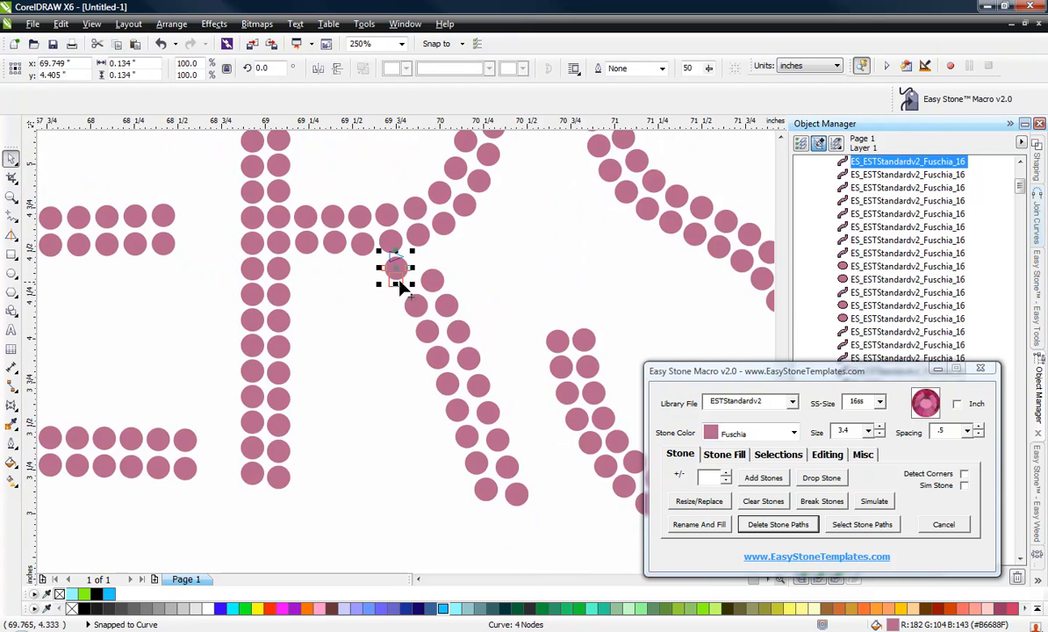
pyautogui.scroll(2, 404, 291)
pyautogui.moveTo(394, 268); pyautogui.dragTo(381, 245)
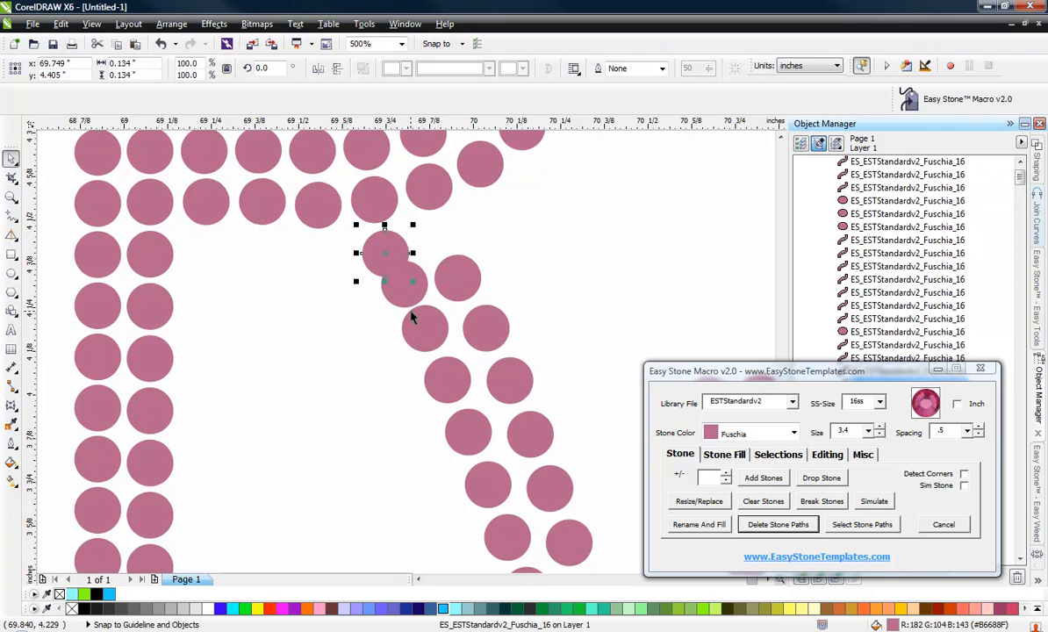
# Select the stones of the R leg's inner column and distribute them evenly horizontally.
pyautogui.keyDown('shift'); pyautogui.click(403, 302); pyautogui.keyUp('shift')
pyautogui.keyDown('shift'); pyautogui.click(419, 334); pyautogui.keyUp('shift')
pyautogui.keyDown('shift'); pyautogui.click(456, 398); pyautogui.keyUp('shift')
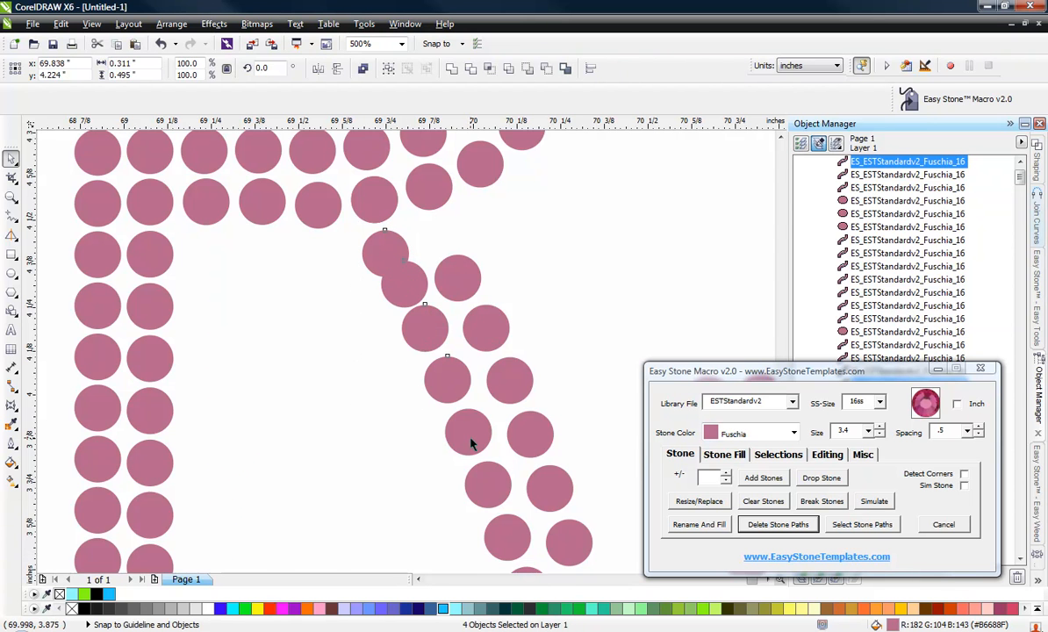
pyautogui.keyDown('shift'); pyautogui.click(470, 443); pyautogui.keyUp('shift')
pyautogui.scroll(-2, 349, 218)
pyautogui.scroll(2, 412, 406)
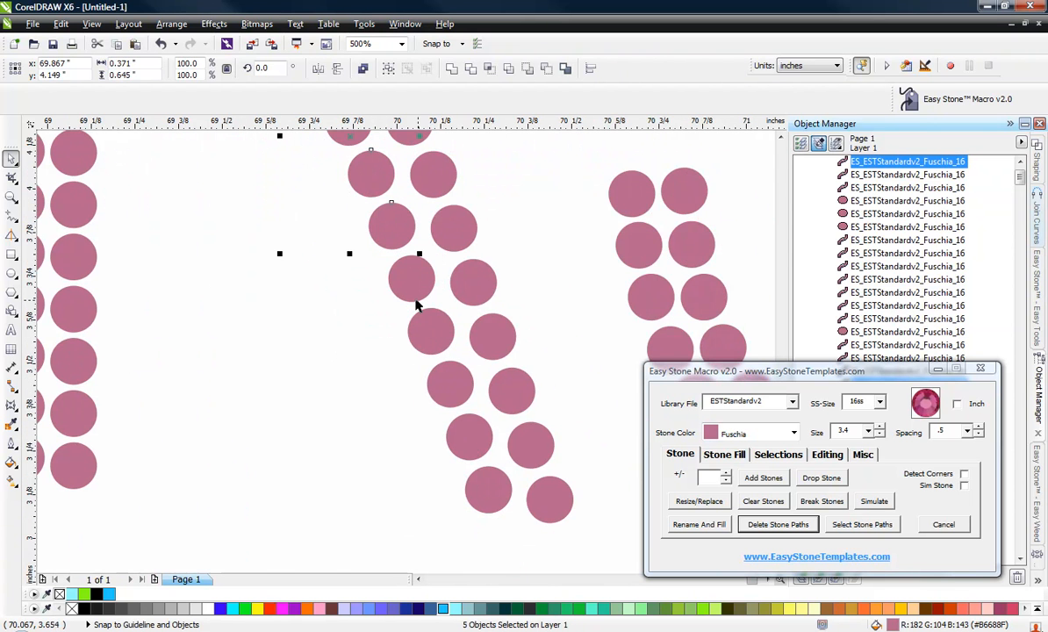
pyautogui.keyDown('shift'); pyautogui.click(443, 386); pyautogui.keyUp('shift')
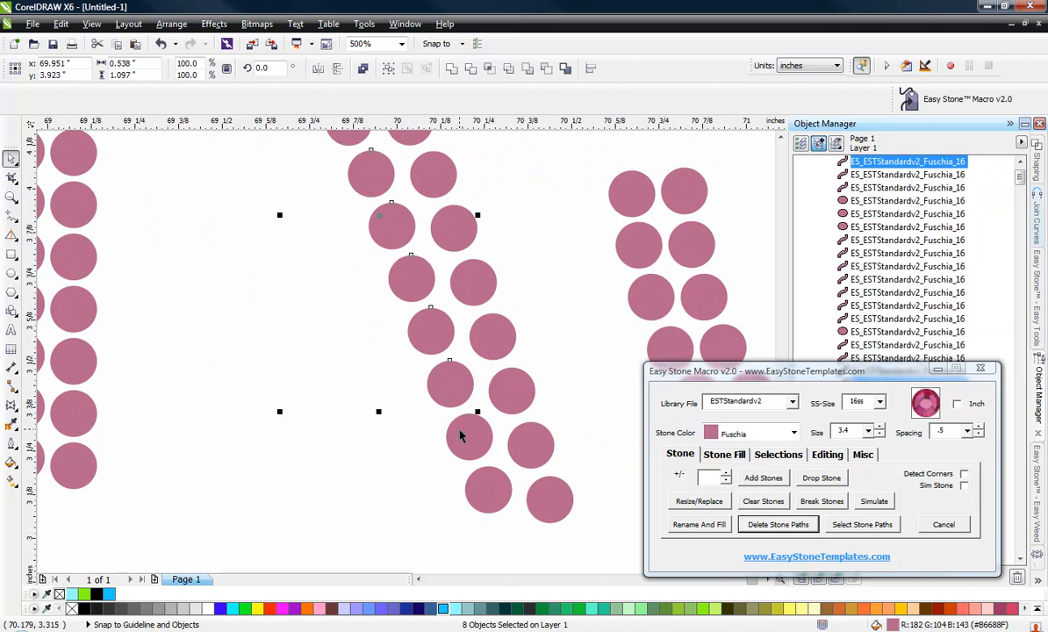
pyautogui.keyDown('shift'); pyautogui.click(486, 491); pyautogui.keyUp('shift')
pyautogui.hotkey('shift', 'e')
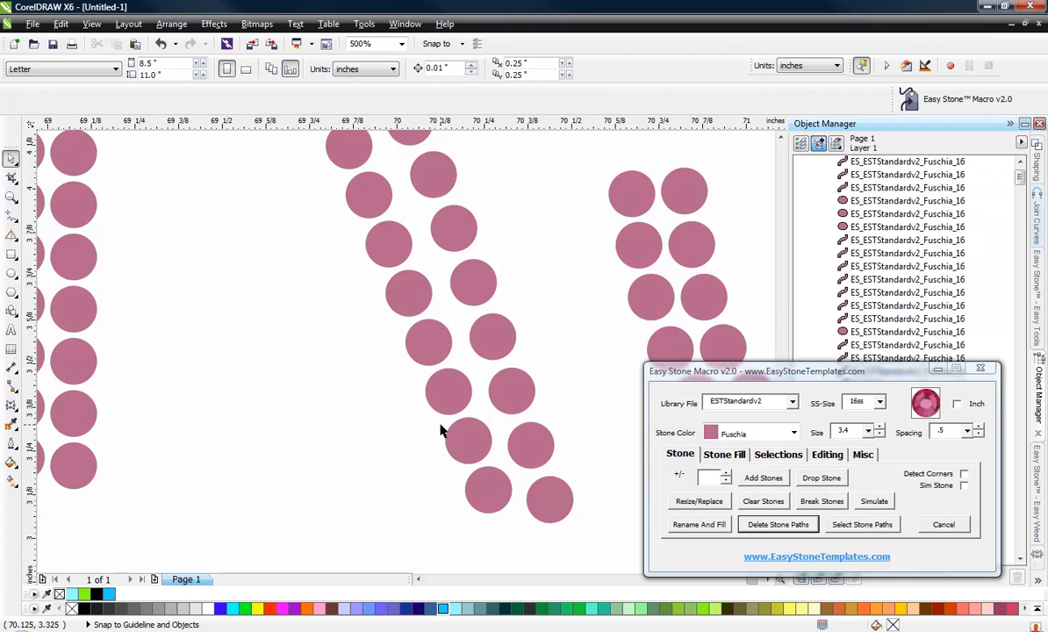
# Move the top stone of the R leg's outer column up toward the junction.
pyautogui.scroll(-3, 440, 270)
pyautogui.scroll(4, 422, 263)
pyautogui.scroll(-2, 430, 255)
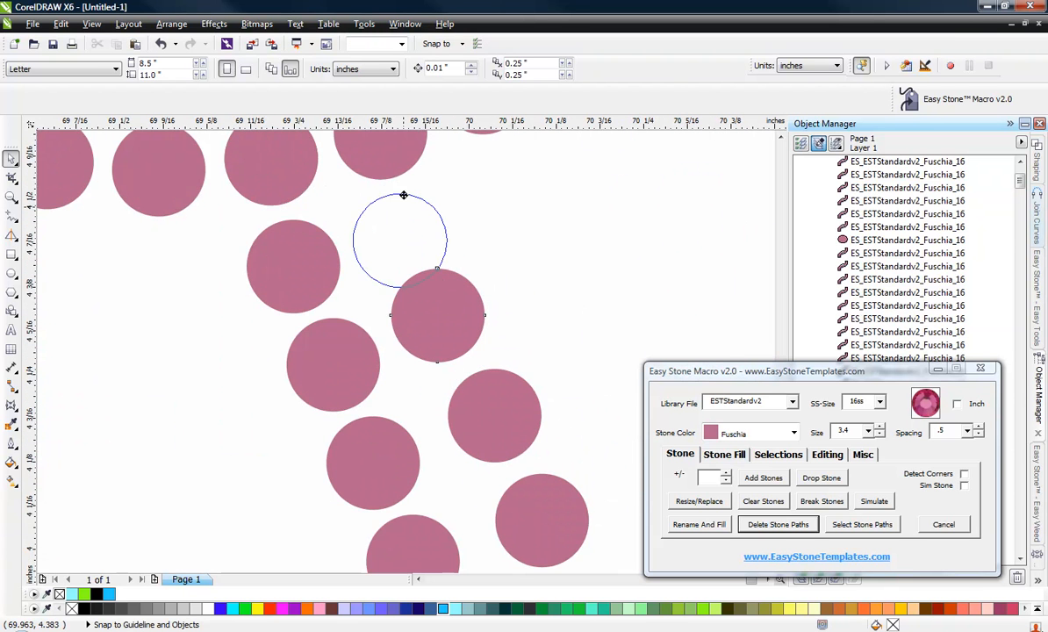
pyautogui.click(407, 210)
# Select the stones of the R leg's outer column and distribute them evenly horizontally.
pyautogui.scroll(-3, 404, 208)
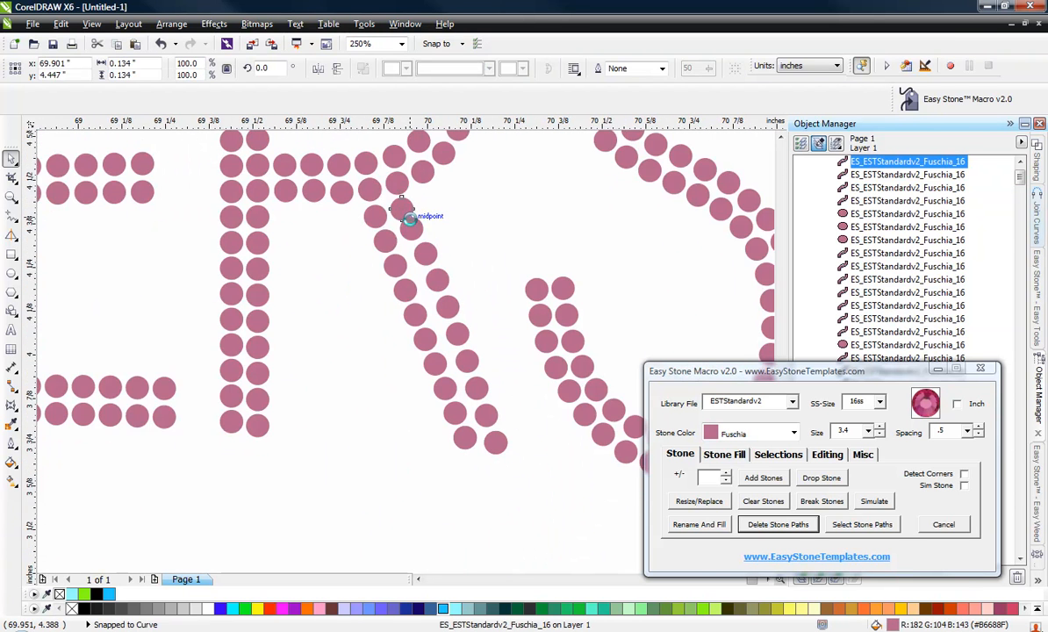
pyautogui.scroll(2, 410, 225)
pyautogui.keyDown('shift'); pyautogui.click(412, 228); pyautogui.keyUp('shift')
pyautogui.keyDown('shift'); pyautogui.click(461, 295); pyautogui.keyUp('shift')
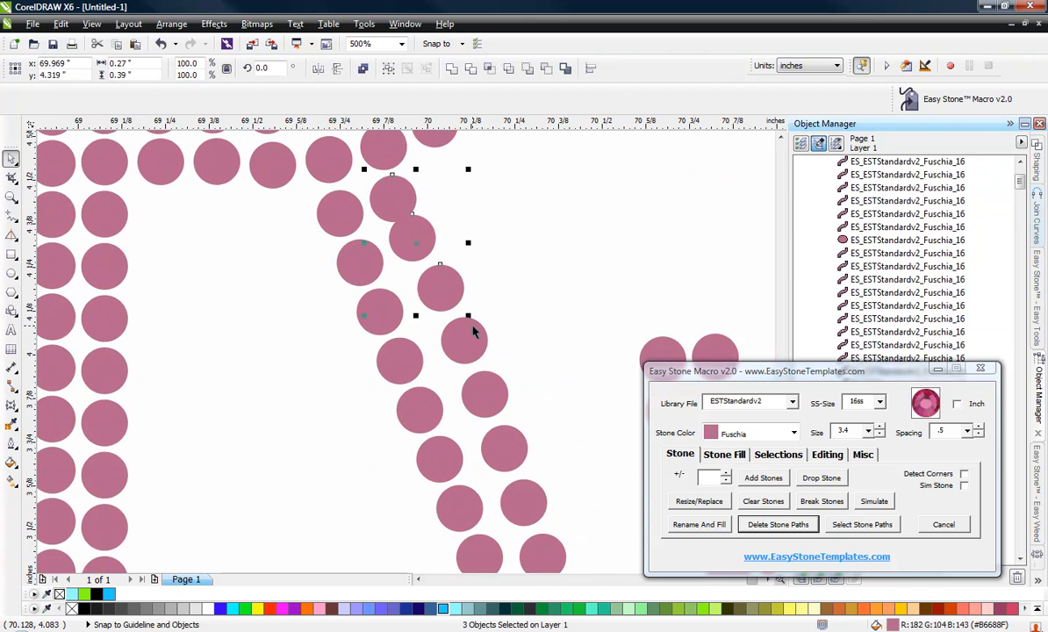
pyautogui.keyDown('shift'); pyautogui.click(466, 338); pyautogui.keyUp('shift')
pyautogui.keyDown('shift'); pyautogui.click(485, 397); pyautogui.keyUp('shift')
pyautogui.keyDown('shift'); pyautogui.click(513, 465); pyautogui.keyUp('shift')
pyautogui.keyDown('shift'); pyautogui.click(527, 518); pyautogui.keyUp('shift')
pyautogui.keyDown('shift'); pyautogui.click(544, 554); pyautogui.keyUp('shift')
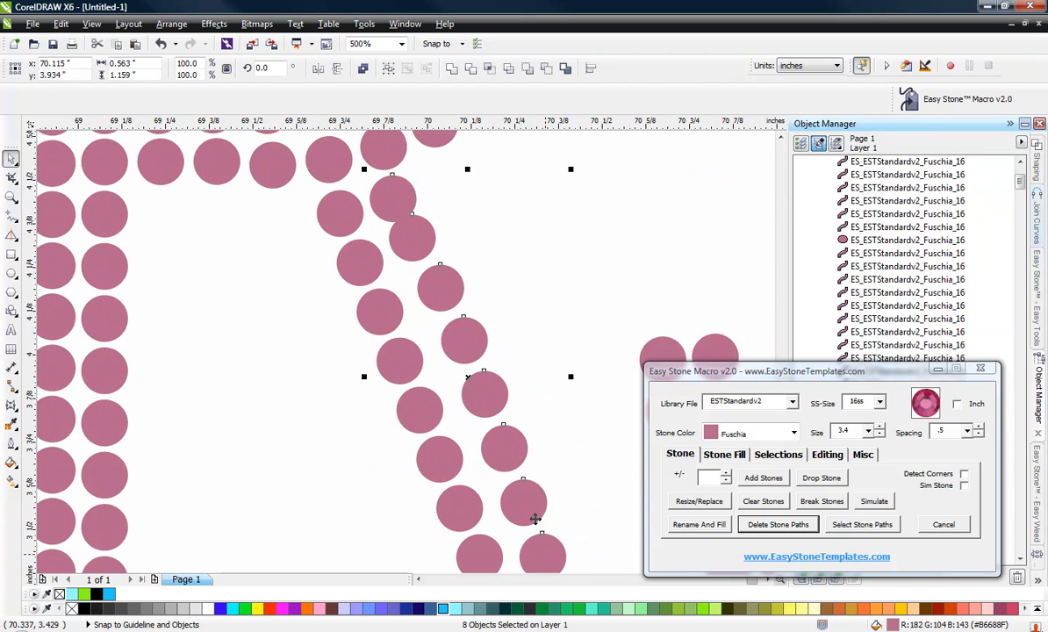
pyautogui.scroll(-1, 429, 296)
pyautogui.scroll(1, 510, 499)
pyautogui.keyDown('shift'); pyautogui.click(475, 403); pyautogui.keyUp('shift')
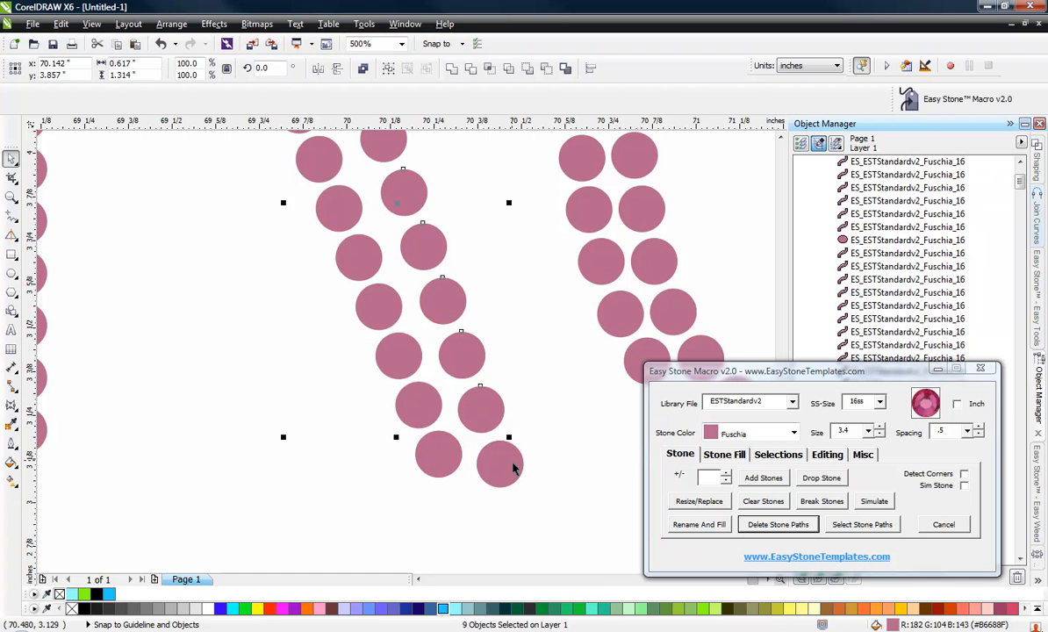
pyautogui.keyDown('shift'); pyautogui.click(513, 463); pyautogui.keyUp('shift')
pyautogui.hotkey('shift', 'e')
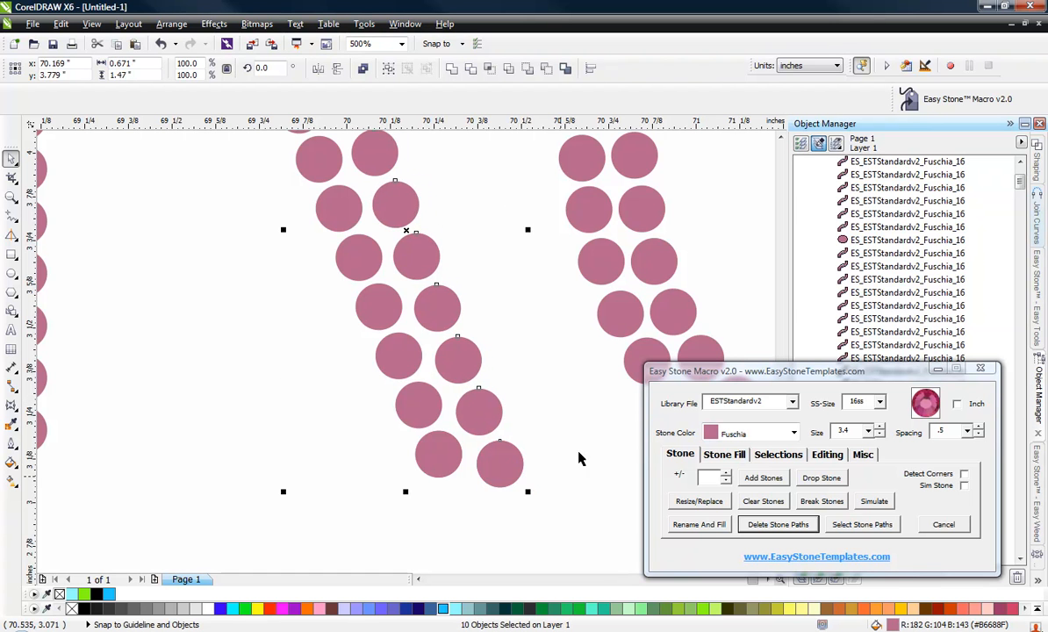
# Nudge individual stones near the top of the R's leg to even the gaps between the two columns.
pyautogui.scroll(-2, 540, 384)
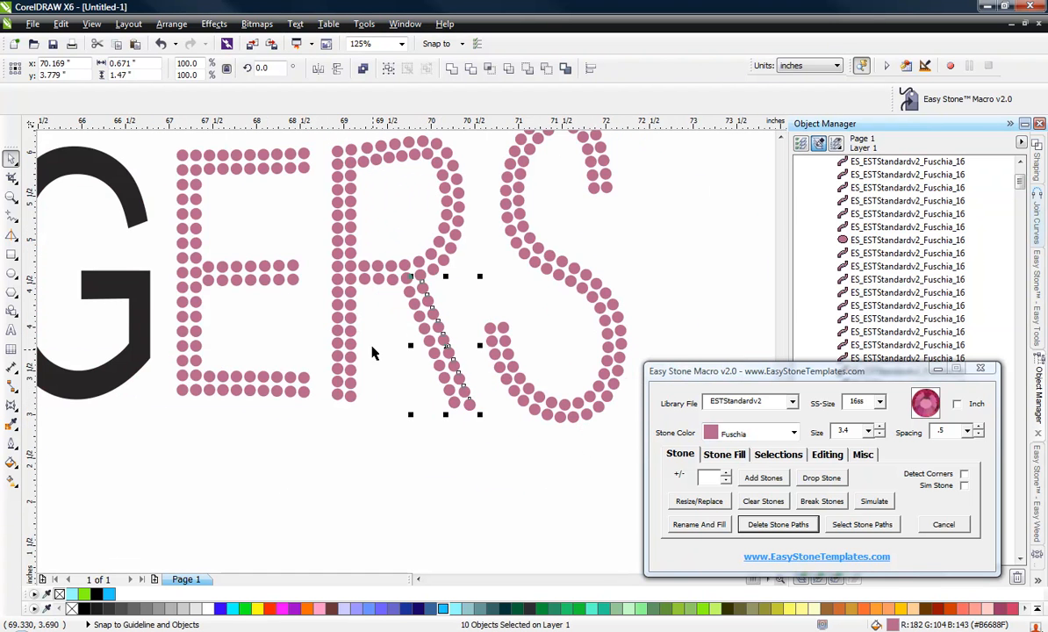
pyautogui.click(373, 352)
pyautogui.scroll(3, 408, 261)
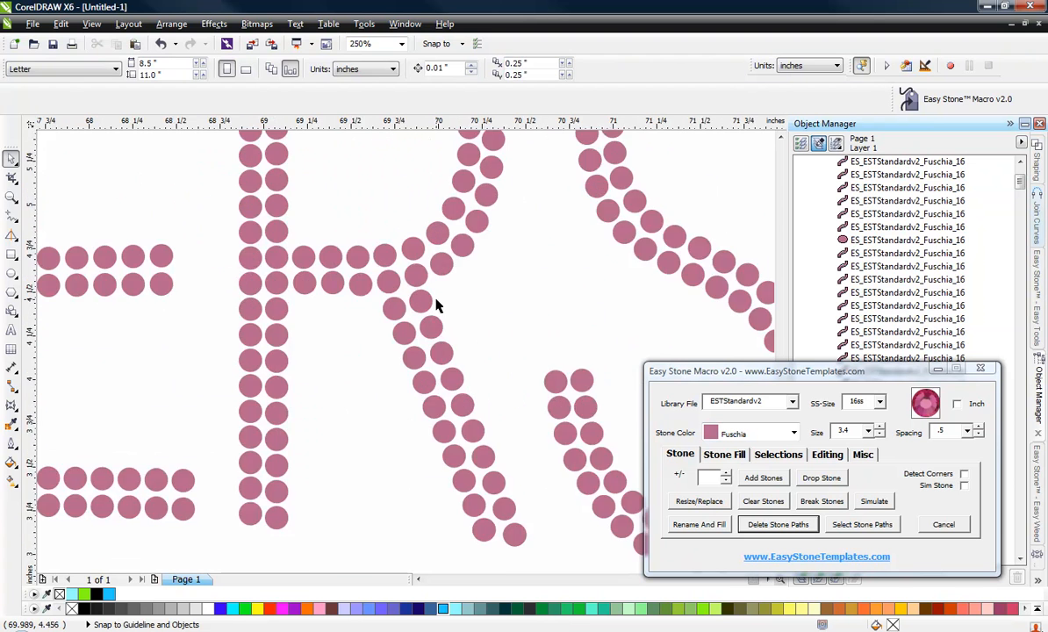
pyautogui.click(452, 435)
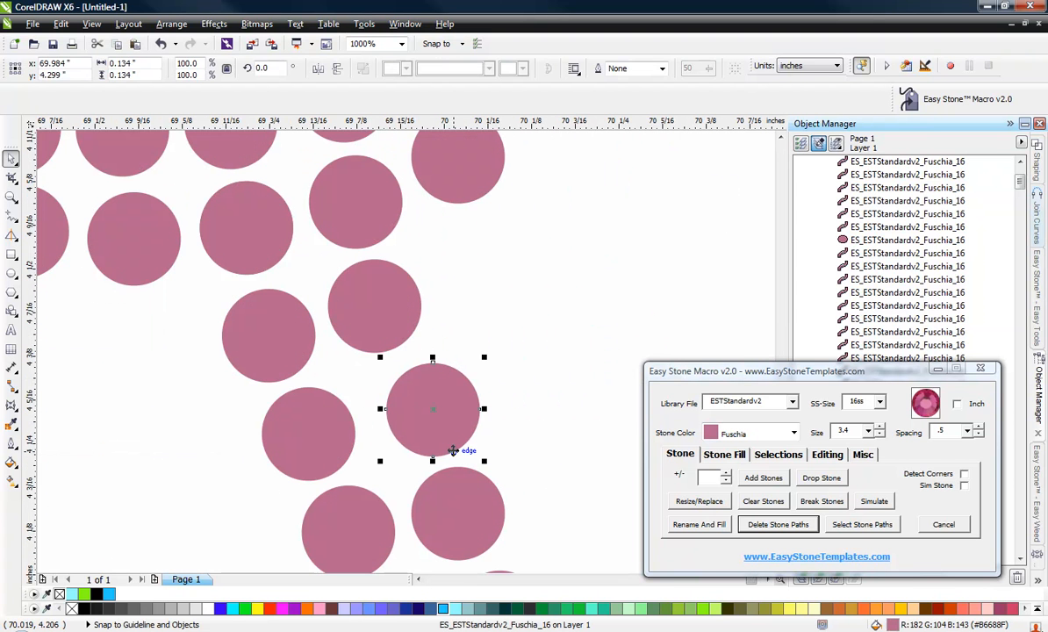
pyautogui.moveTo(453, 439); pyautogui.dragTo(437, 439)
pyautogui.moveTo(438, 395); pyautogui.dragTo(454, 394)
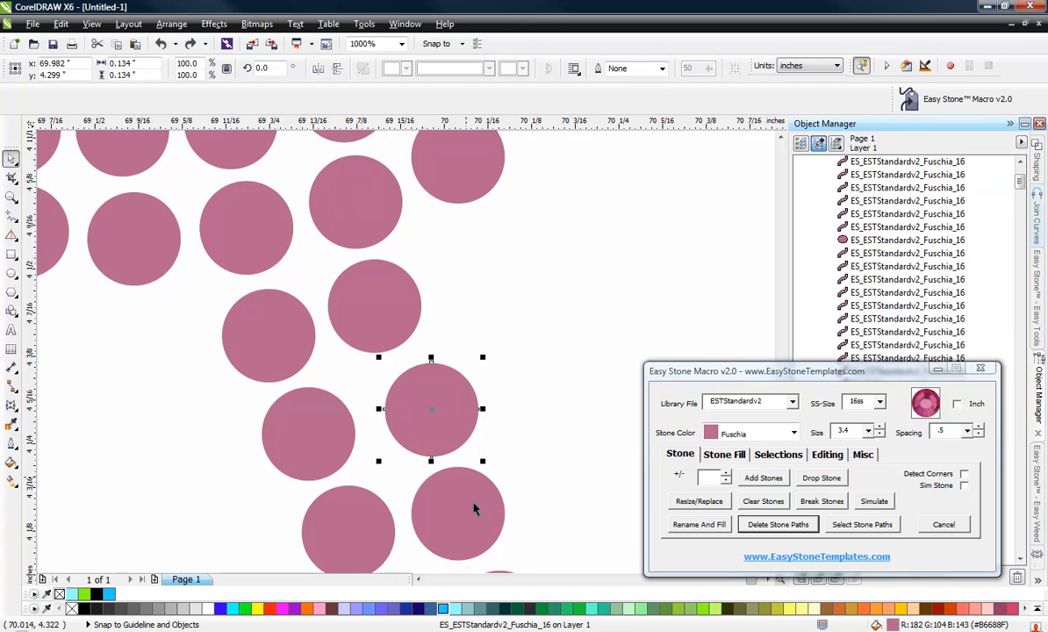
pyautogui.moveTo(493, 500); pyautogui.dragTo(499, 500)
# Shift four stones in the middle of the R's leg sideways to straighten the two columns.
pyautogui.scroll(-2, 401, 349)
pyautogui.scroll(2, 422, 417)
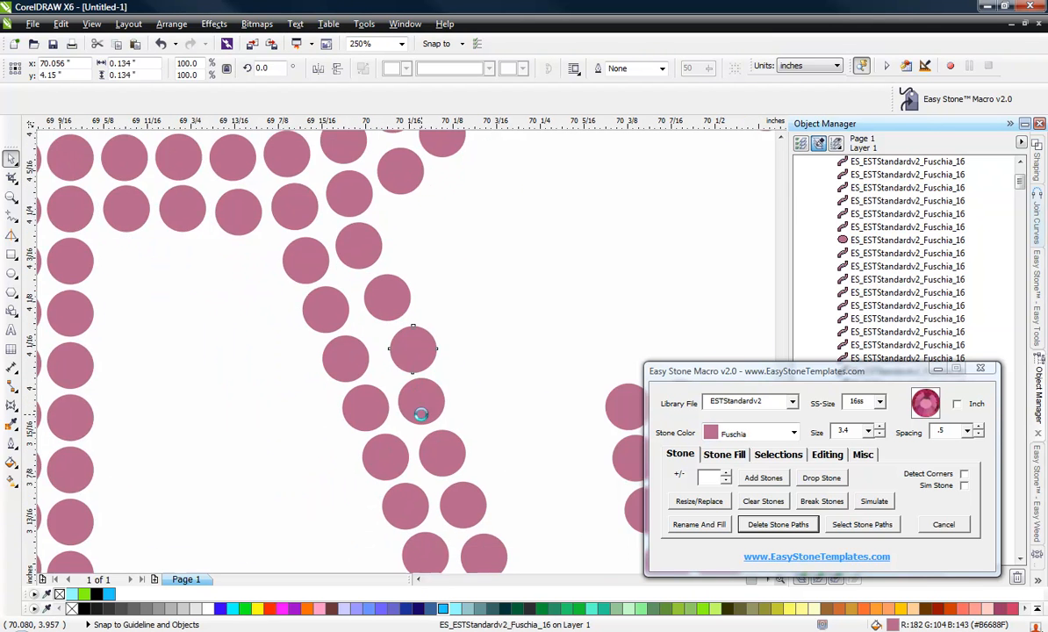
pyautogui.moveTo(443, 383); pyautogui.dragTo(476, 384)
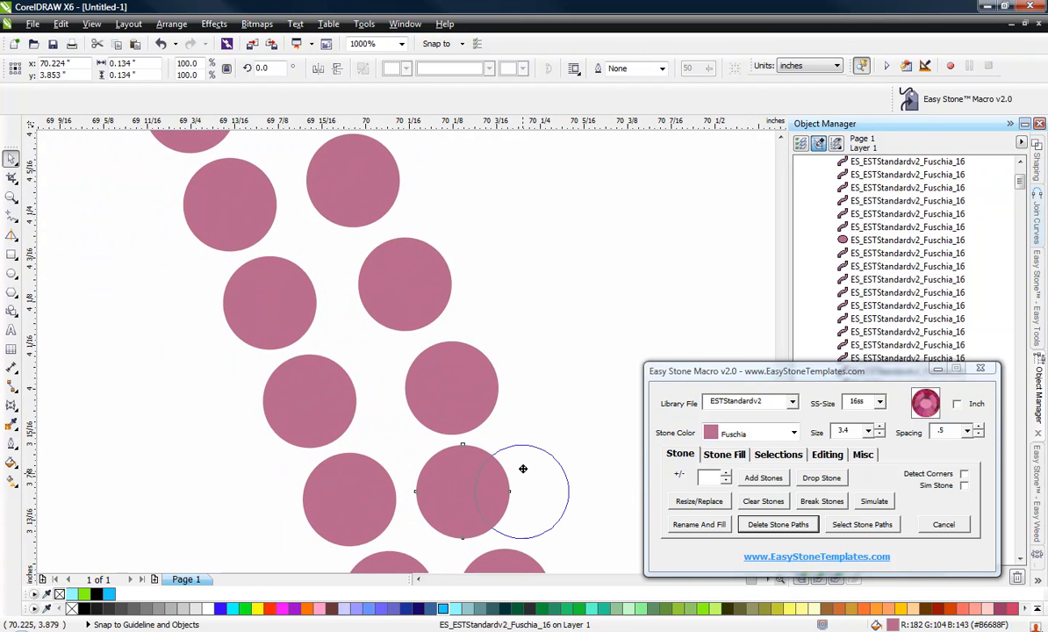
pyautogui.moveTo(523, 469); pyautogui.dragTo(504, 469)
pyautogui.scroll(-2, 436, 498)
pyautogui.scroll(2, 407, 429)
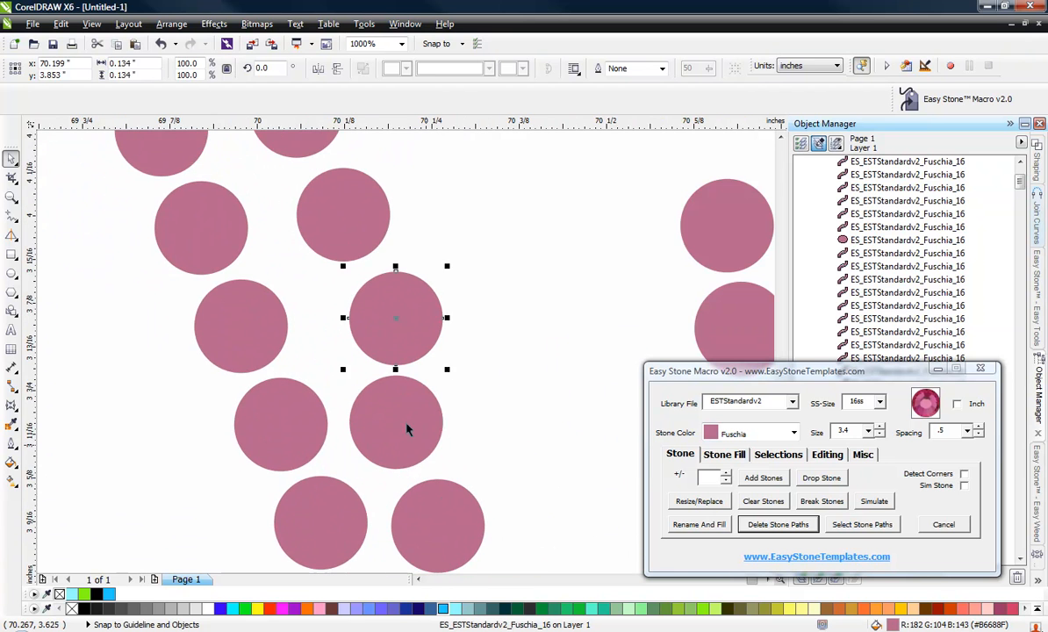
pyautogui.moveTo(407, 429); pyautogui.dragTo(442, 430)
pyautogui.moveTo(456, 506); pyautogui.dragTo(484, 498)
# Move two lower stones of the R's leg rightward to even their spacing.
pyautogui.scroll(-1, 339, 320)
pyautogui.scroll(1, 415, 488)
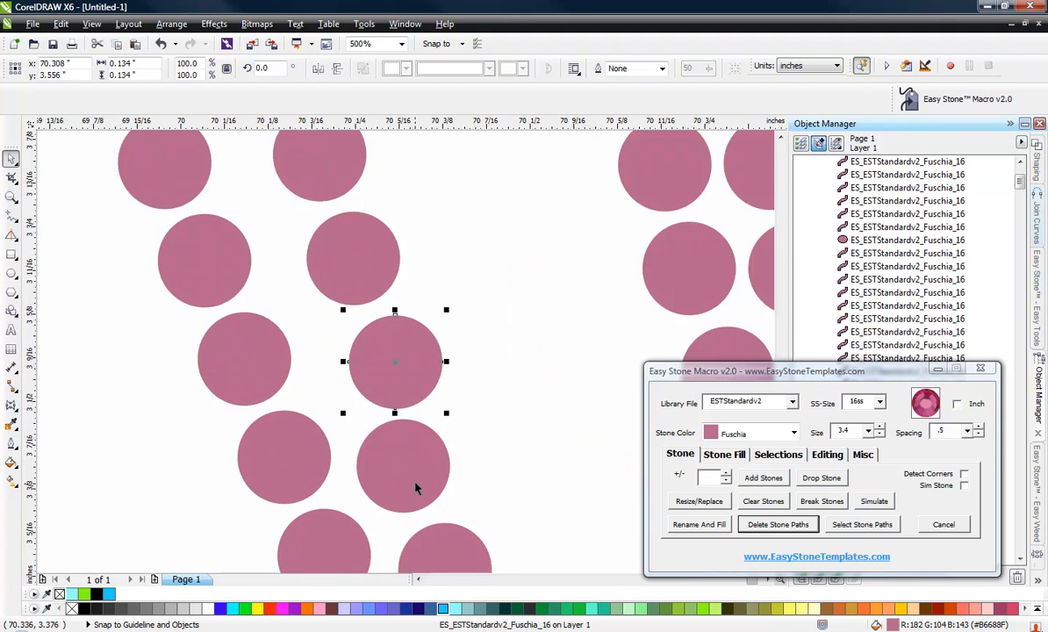
pyautogui.scroll(1, 415, 483)
pyautogui.moveTo(411, 477); pyautogui.dragTo(459, 463)
pyautogui.scroll(-2, 342, 282)
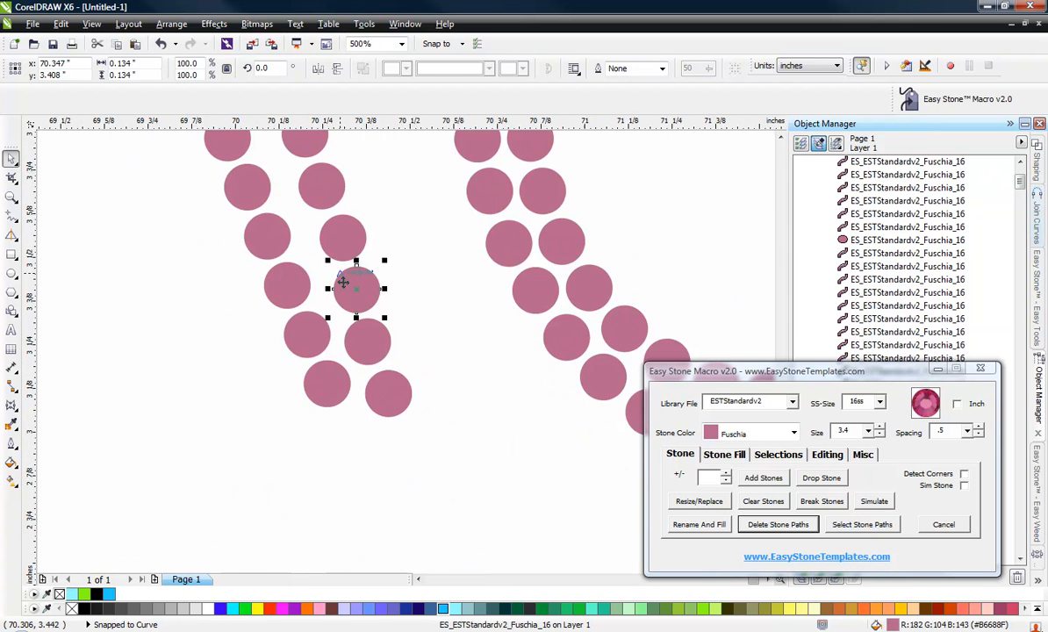
pyautogui.scroll(1, 343, 282)
pyautogui.moveTo(400, 402)
pyautogui.mouseDown()
pyautogui.moveTo(411, 391)
pyautogui.moveTo(416, 409)
pyautogui.mouseUp()
pyautogui.click(479, 410)
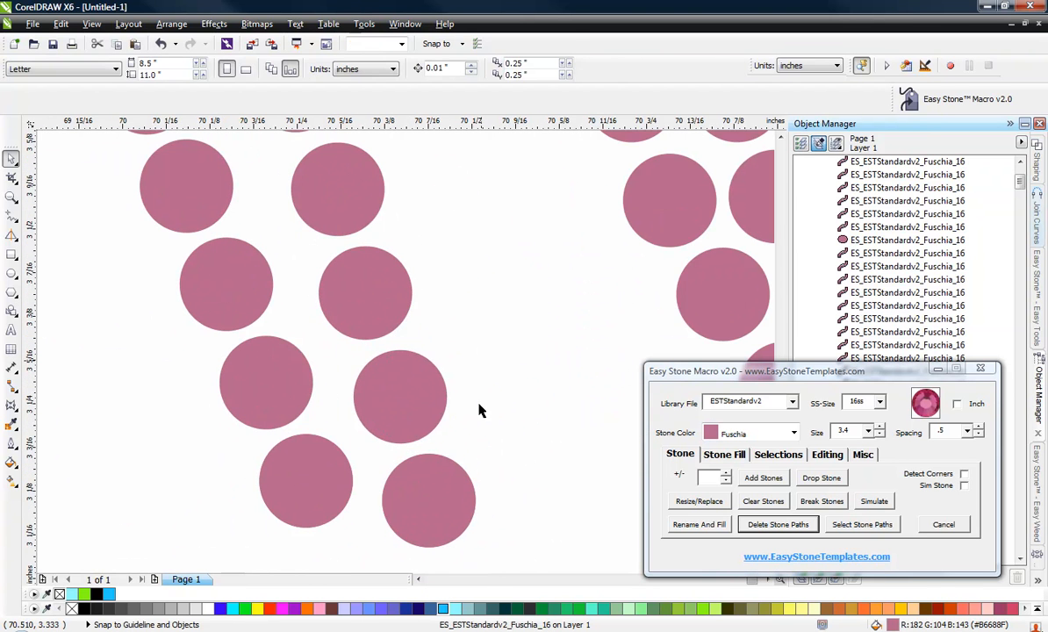
# Nudge four stones in the R leg's inner column rightward to align them with the diagonal.
pyautogui.scroll(-1, 479, 410)
pyautogui.scroll(-1, 465, 447)
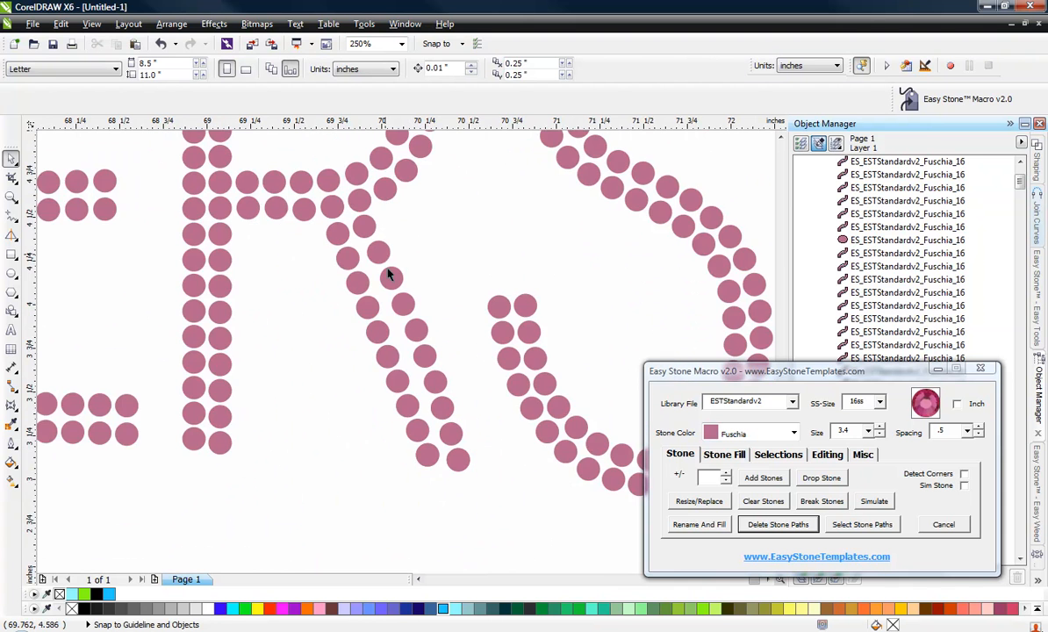
pyautogui.scroll(1, 335, 233)
pyautogui.scroll(1, 369, 297)
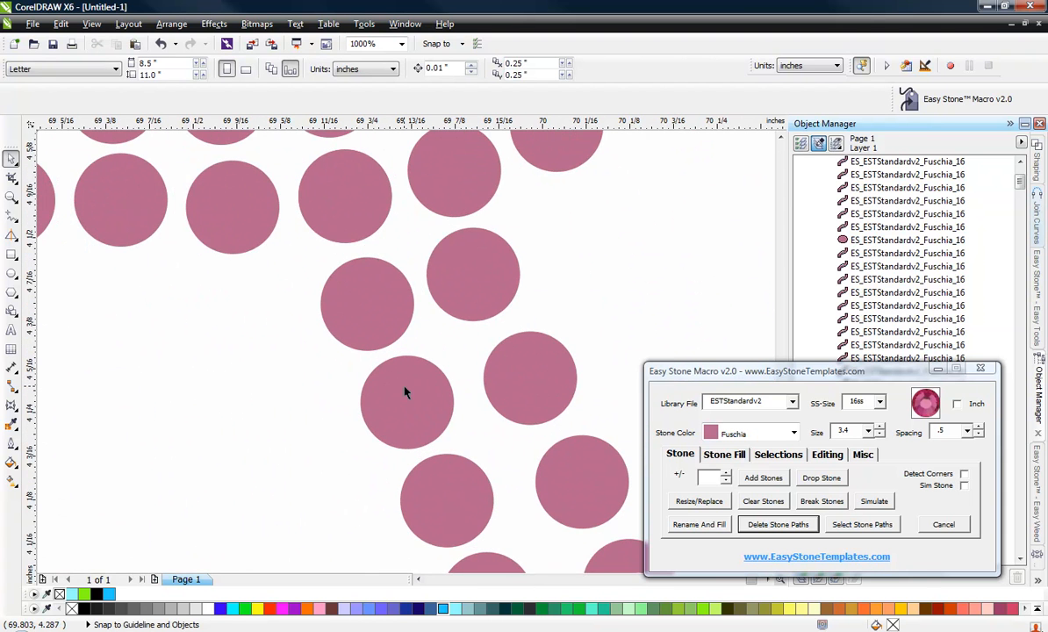
pyautogui.scroll(1, 406, 392)
pyautogui.moveTo(410, 409); pyautogui.dragTo(435, 409)
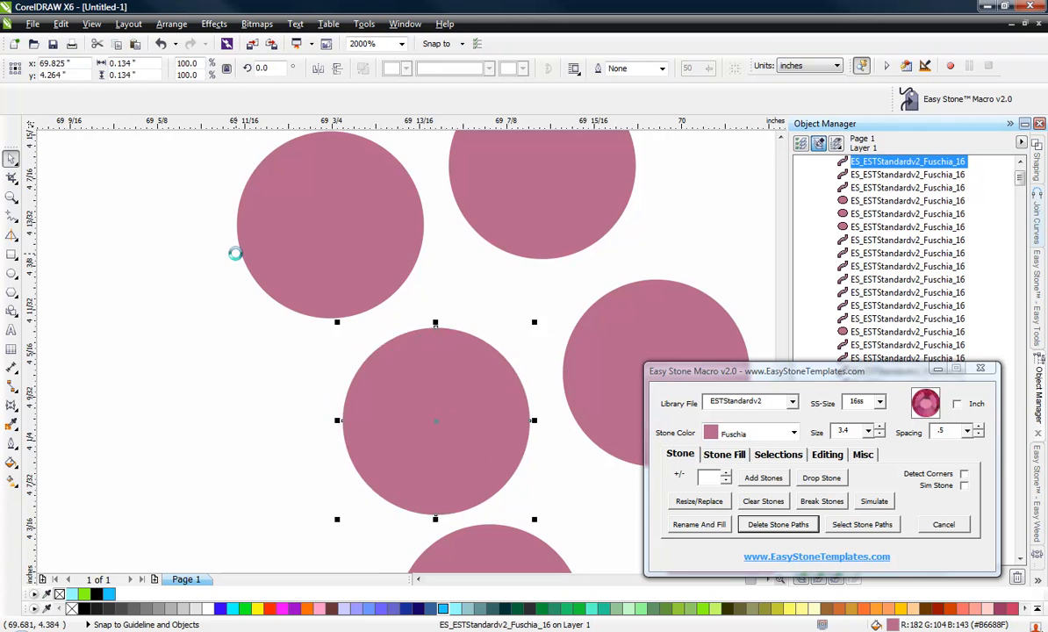
pyautogui.scroll(-1, 320, 344)
pyautogui.scroll(1, 265, 292)
pyautogui.moveTo(199, 182); pyautogui.dragTo(218, 182)
pyautogui.moveTo(267, 340); pyautogui.dragTo(318, 331)
pyautogui.moveTo(313, 468); pyautogui.dragTo(378, 475)
# Shift stones near the bottom of the R's leg rightward to even the column spacing.
pyautogui.scroll(-2, 290, 417)
pyautogui.scroll(1, 294, 405)
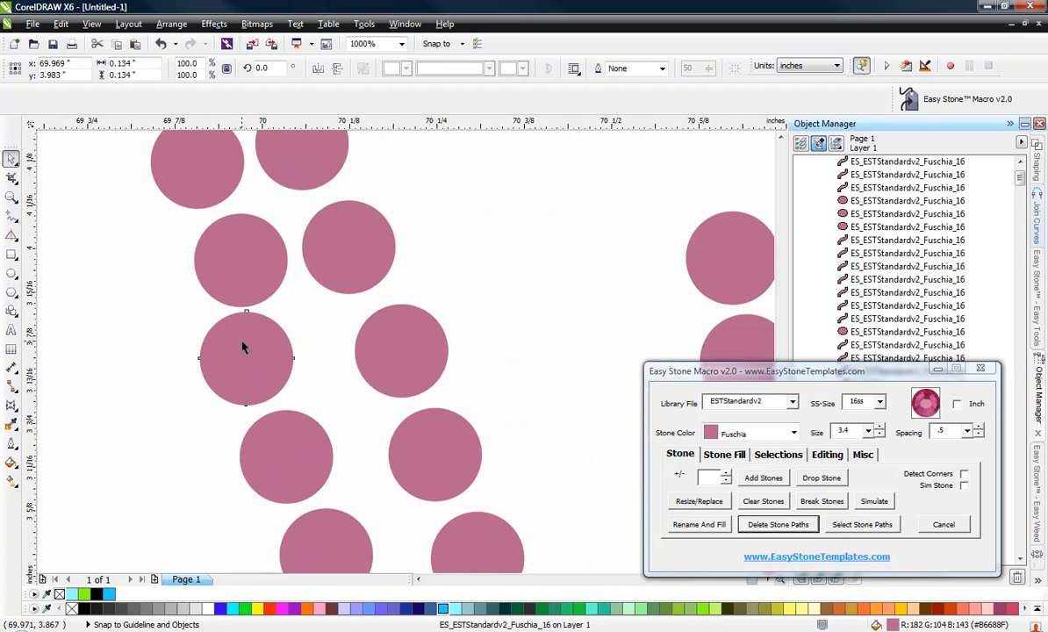
pyautogui.moveTo(243, 347); pyautogui.dragTo(290, 343)
pyautogui.moveTo(288, 468); pyautogui.dragTo(322, 466)
pyautogui.scroll(-1, 228, 345)
pyautogui.scroll(1, 277, 486)
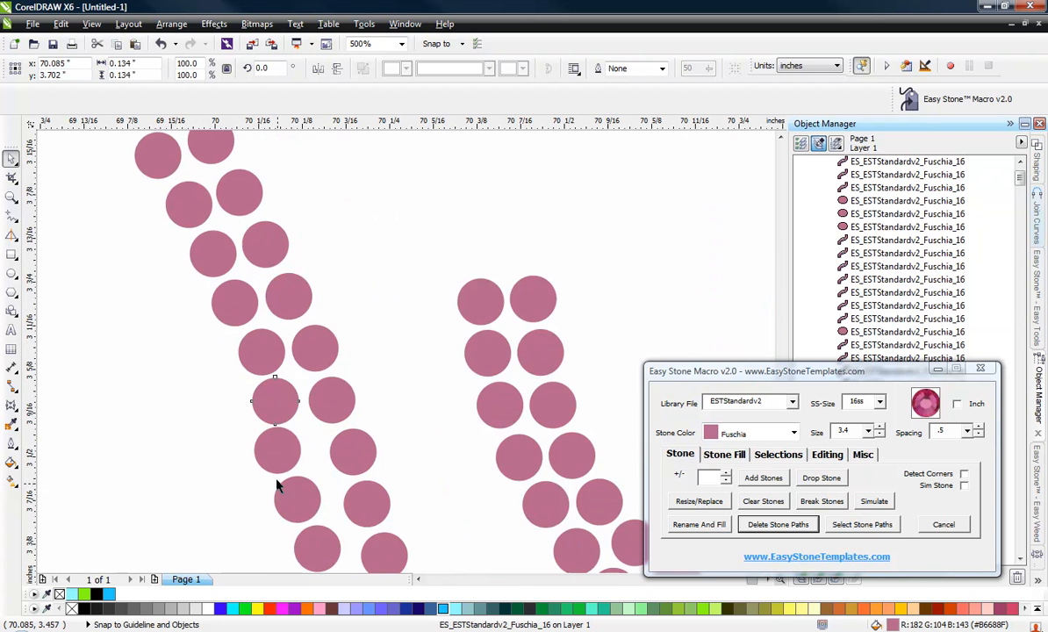
pyautogui.moveTo(270, 431); pyautogui.dragTo(313, 431)
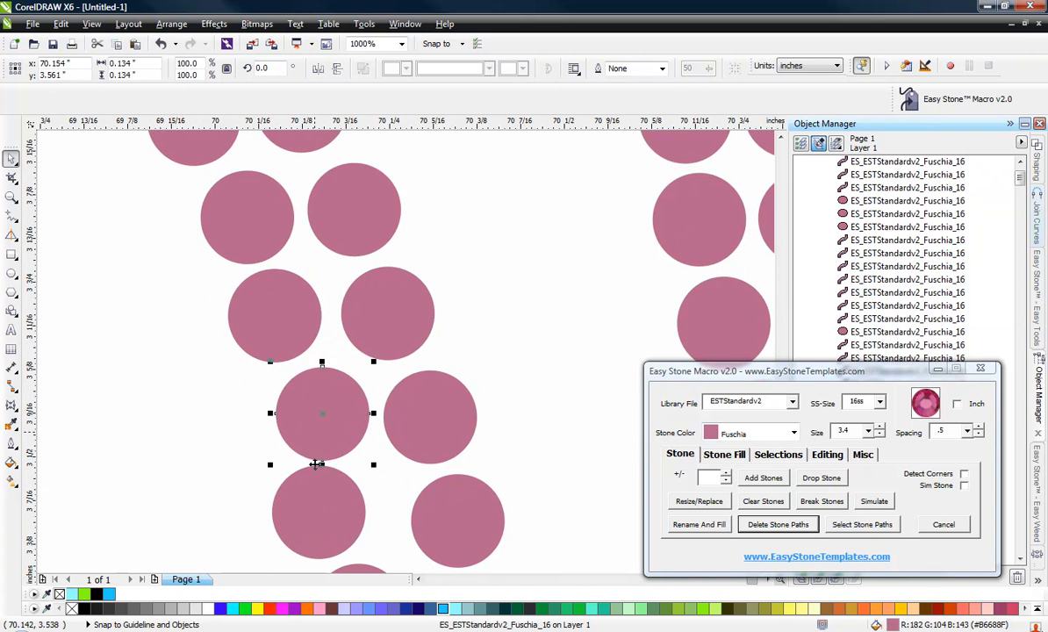
pyautogui.moveTo(315, 494); pyautogui.dragTo(355, 489)
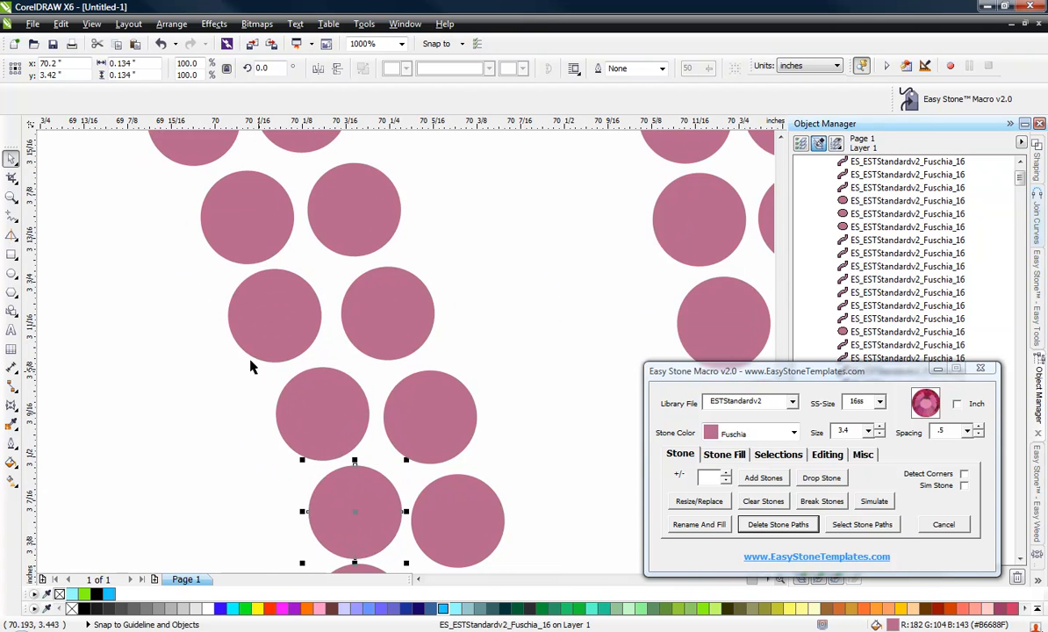
pyautogui.scroll(-2, 274, 402)
pyautogui.scroll(1, 285, 444)
pyautogui.scroll(1, 286, 444)
pyautogui.scroll(2, 299, 513)
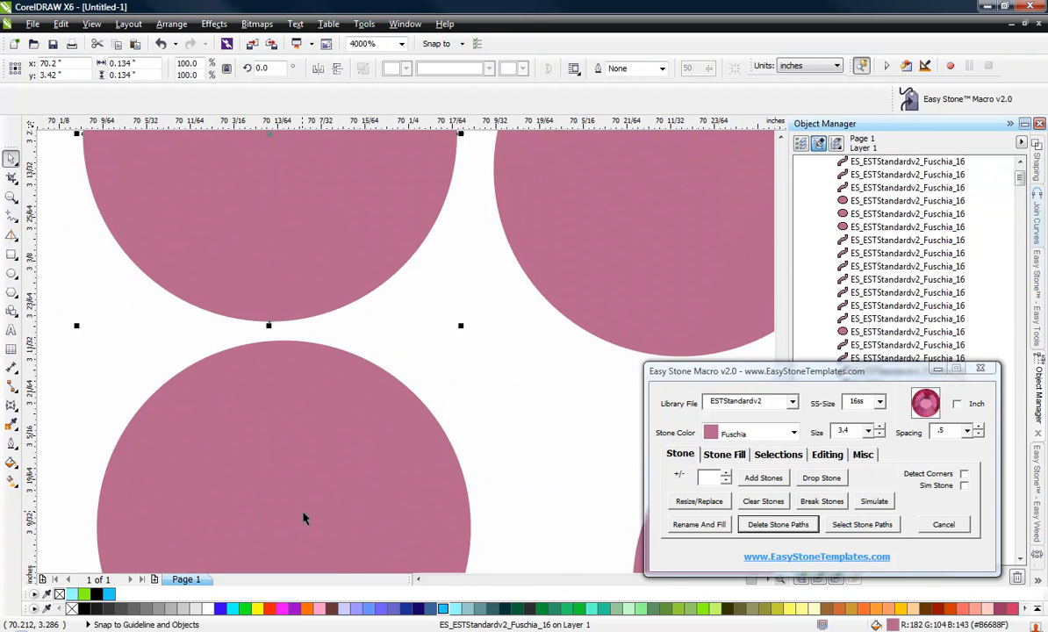
# Reposition stones at the foot of the R's leg, deleting one overlapping stone.
pyautogui.moveTo(304, 517); pyautogui.dragTo(413, 504)
pyautogui.scroll(-2, 325, 405)
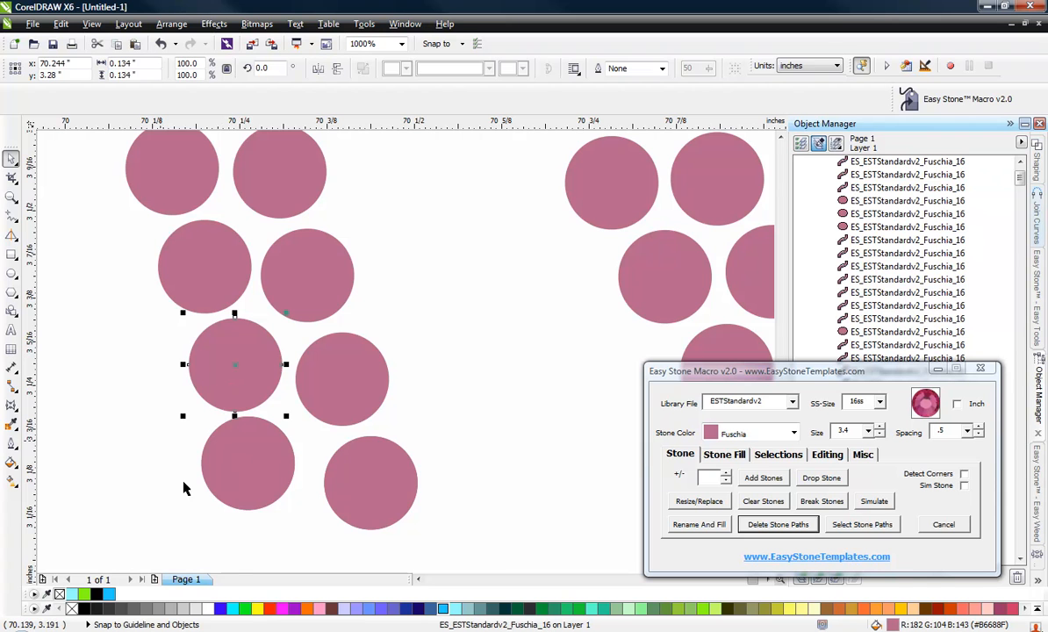
pyautogui.scroll(1, 272, 487)
pyautogui.moveTo(264, 485); pyautogui.dragTo(284, 508)
pyautogui.scroll(-1, 325, 430)
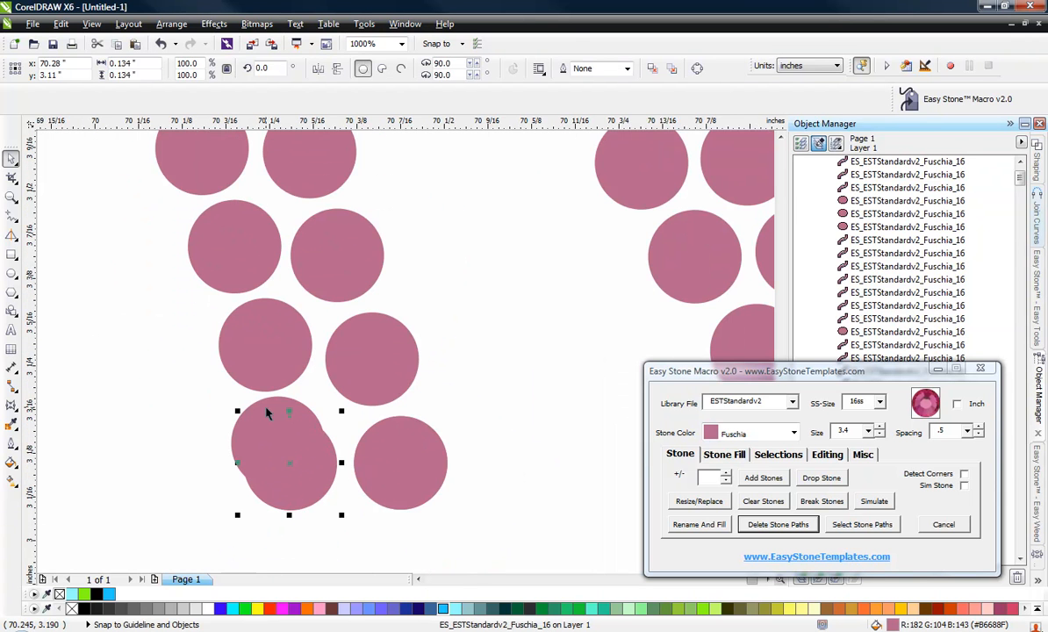
pyautogui.press('Delete')
pyautogui.moveTo(253, 409); pyautogui.dragTo(262, 431)
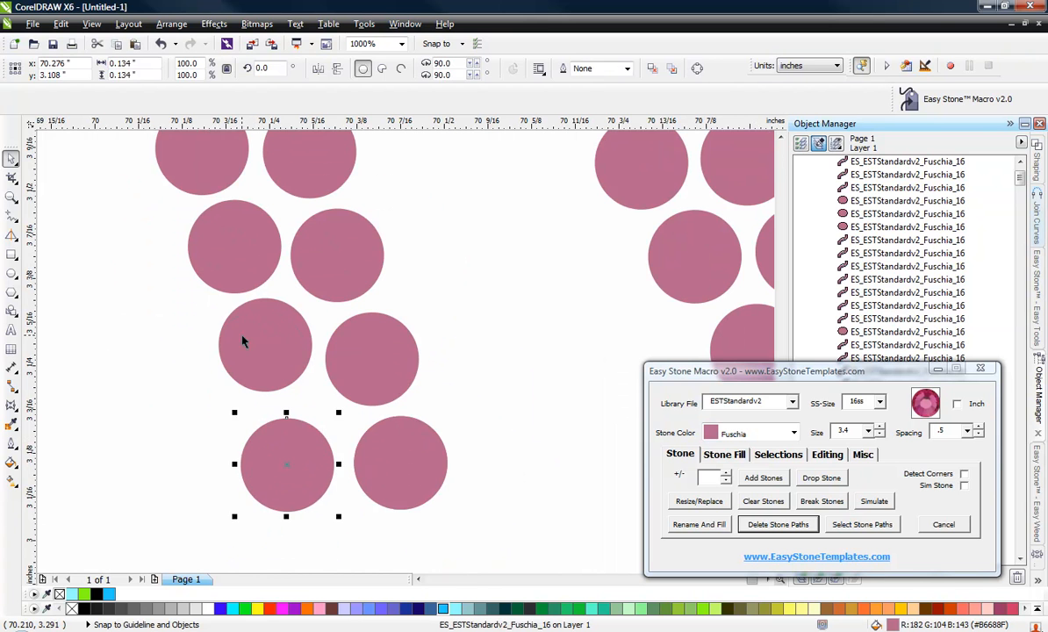
pyautogui.moveTo(244, 341); pyautogui.dragTo(285, 373)
pyautogui.scroll(-2, 312, 402)
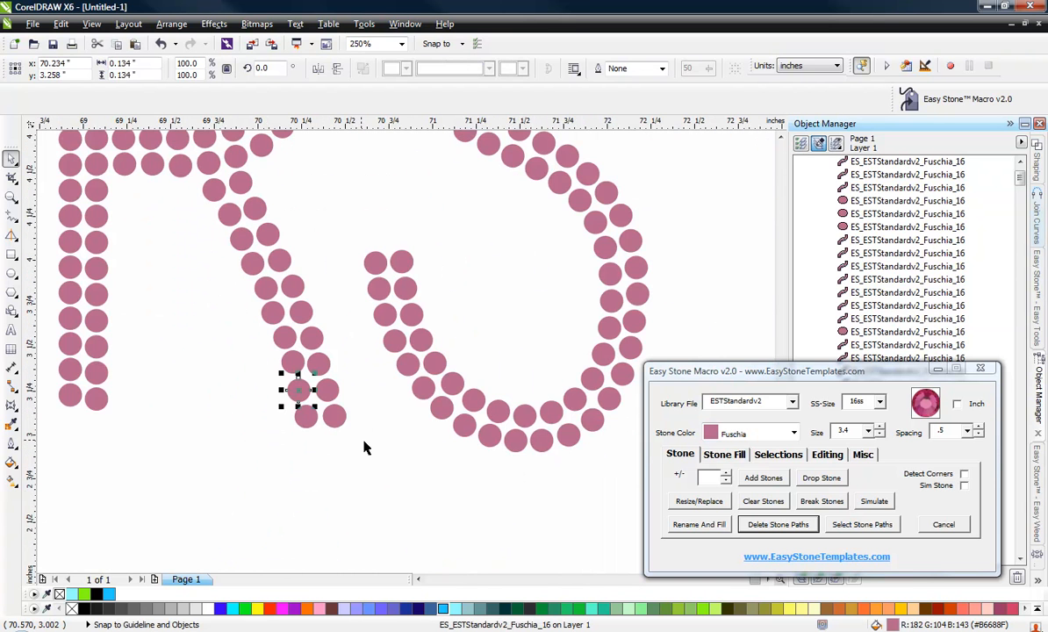
# Inspect the solid G's crossbar nodes with the Shape tool.
pyautogui.click(416, 445)
pyautogui.scroll(-1, 421, 445)
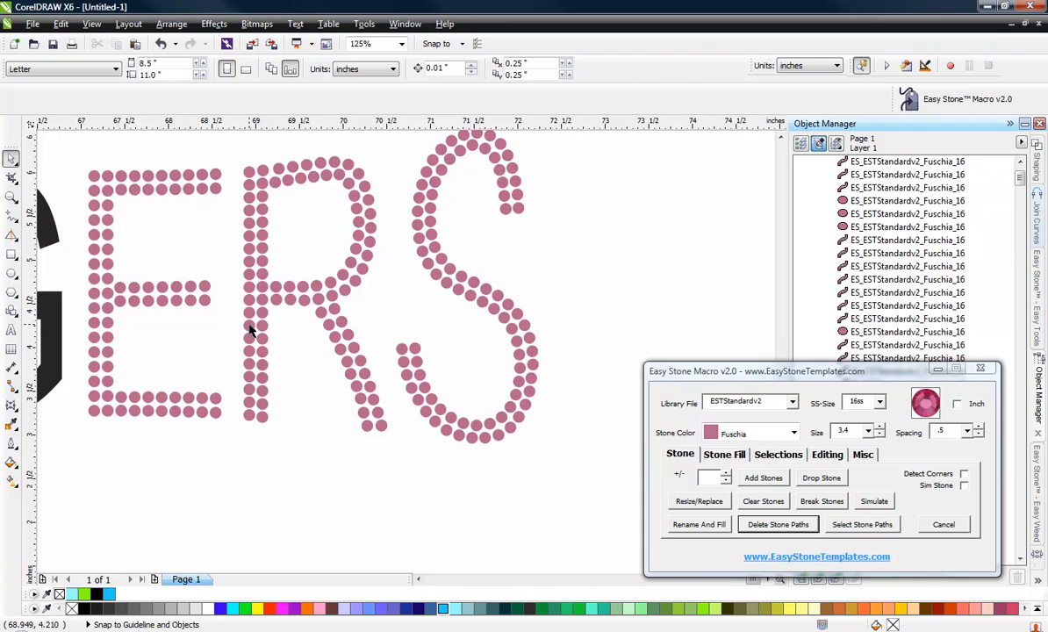
pyautogui.scroll(-1, 388, 395)
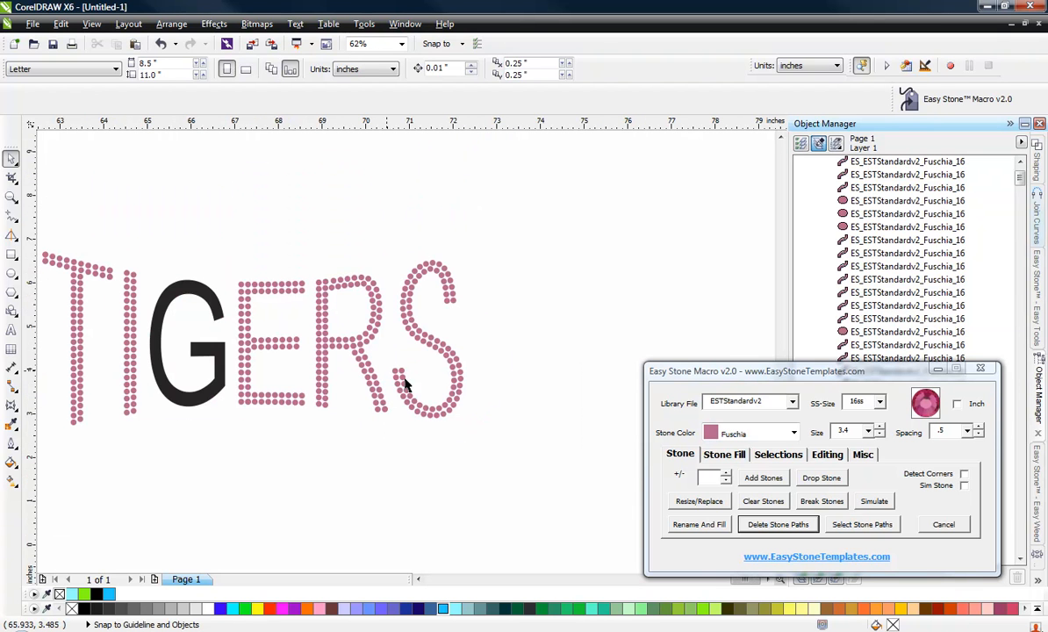
pyautogui.scroll(-2, 378, 390)
pyautogui.scroll(3, 383, 374)
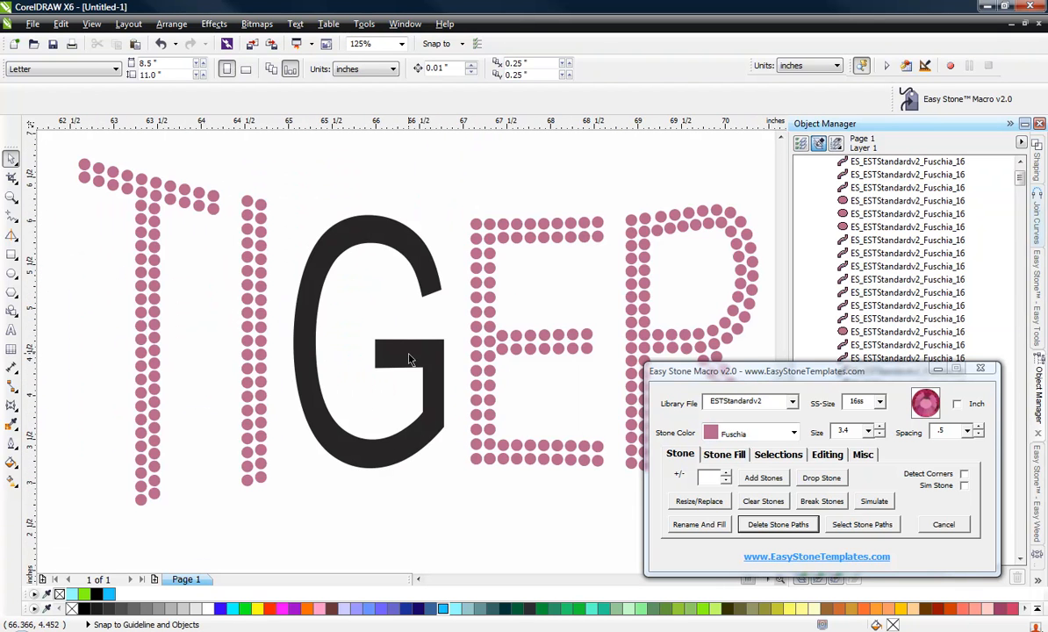
pyautogui.click(383, 345)
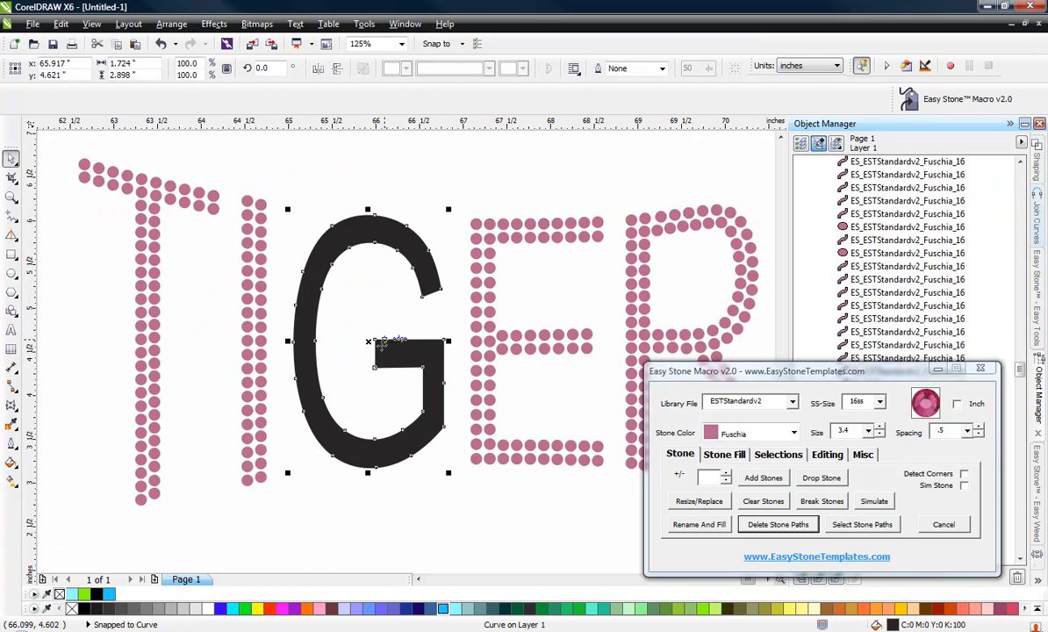
pyautogui.scroll(2, 405, 353)
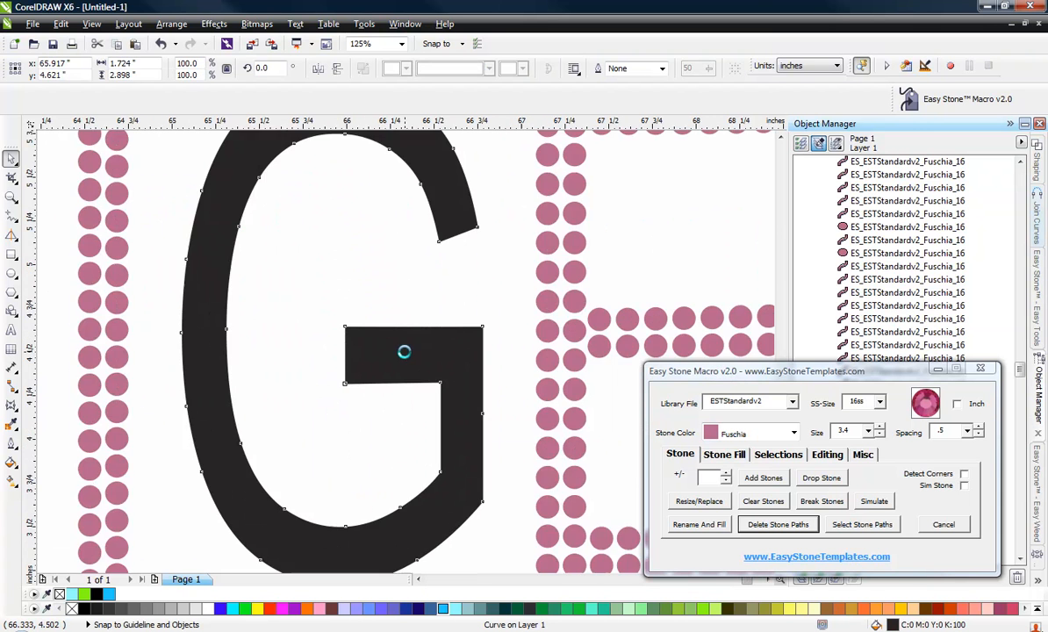
pyautogui.press('F10')
pyautogui.moveTo(228, 264); pyautogui.dragTo(557, 341)
pyautogui.scroll(-1, 418, 407)
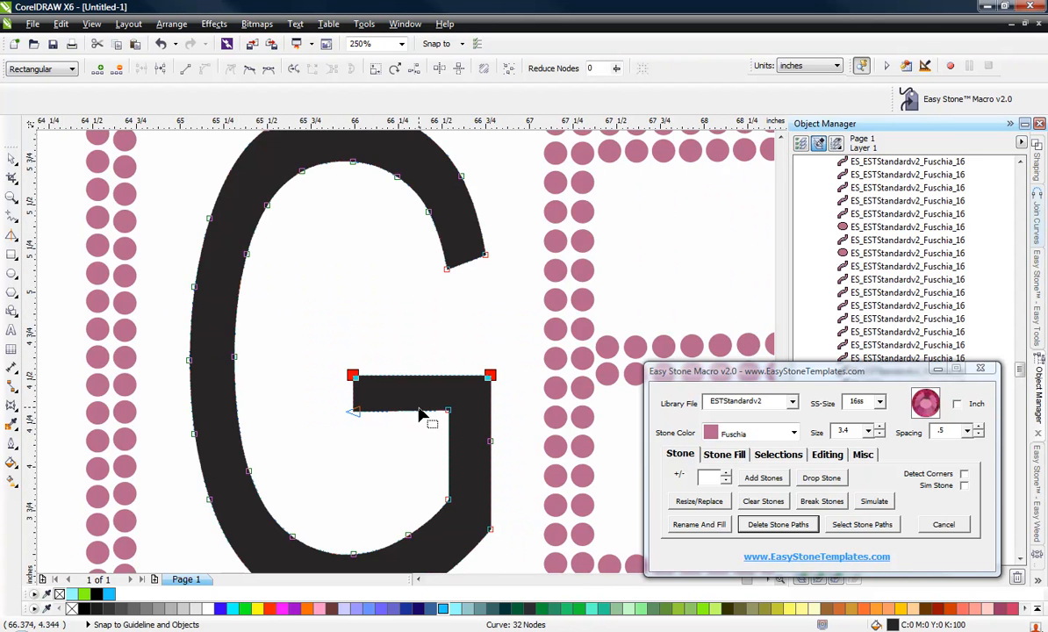
pyautogui.scroll(-1, 419, 414)
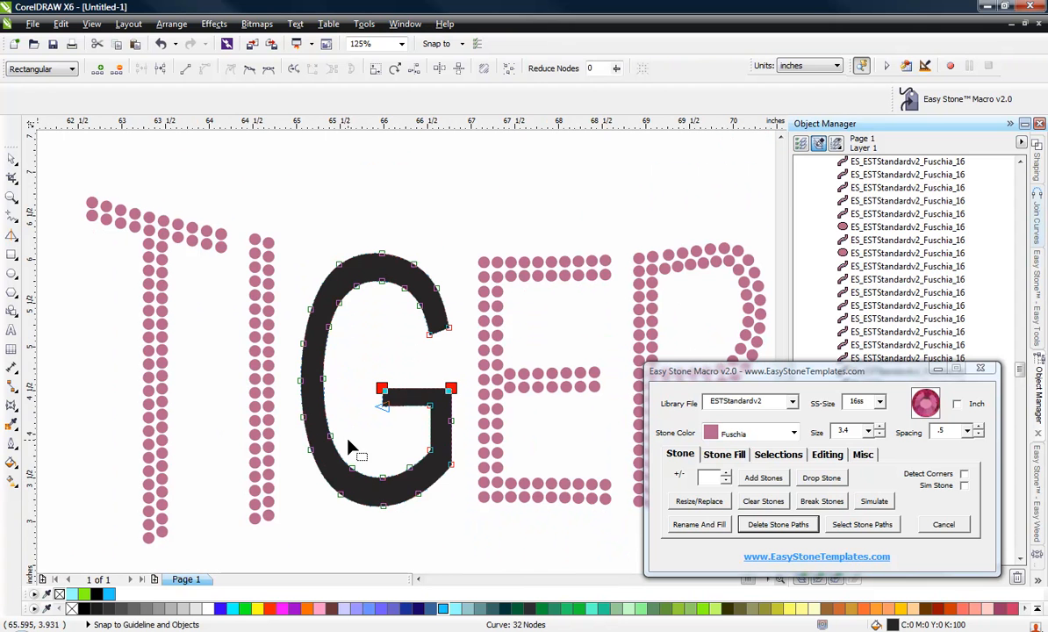
pyautogui.click(357, 392)
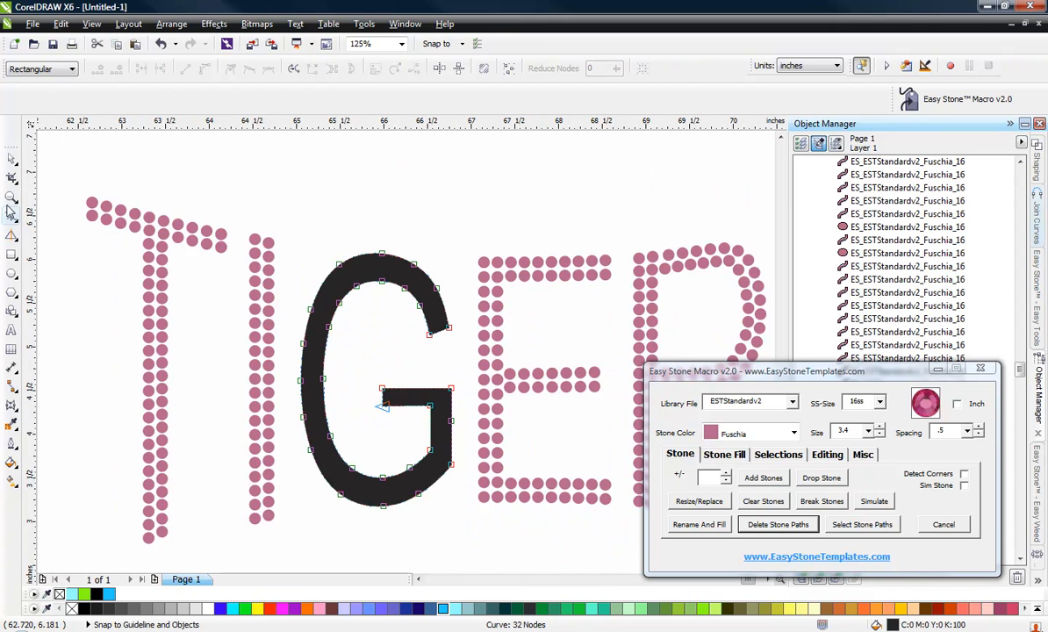
pyautogui.click(11, 161)
pyautogui.click(250, 215)
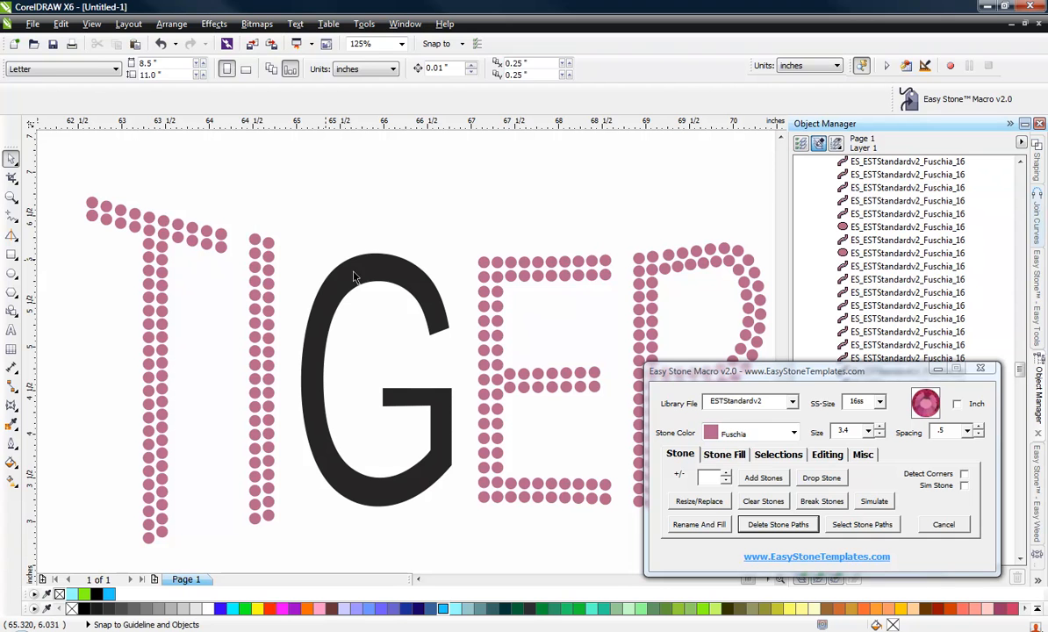
# Apply Island Fill with offset 3.9 to the solid G to create its inset outline.
pyautogui.click(390, 302)
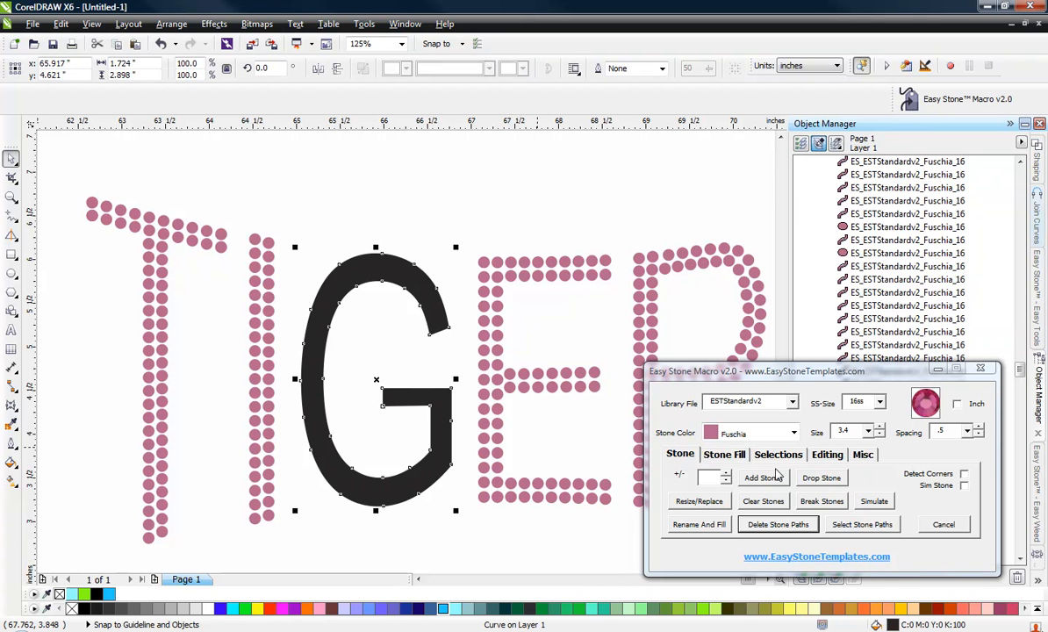
pyautogui.click(726, 455)
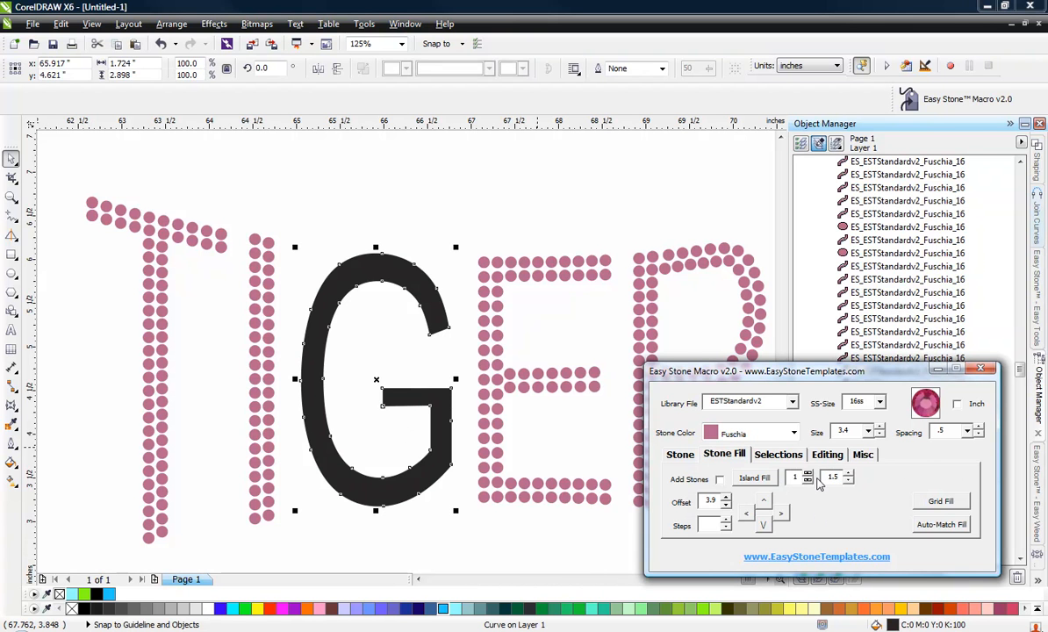
pyautogui.click(754, 478)
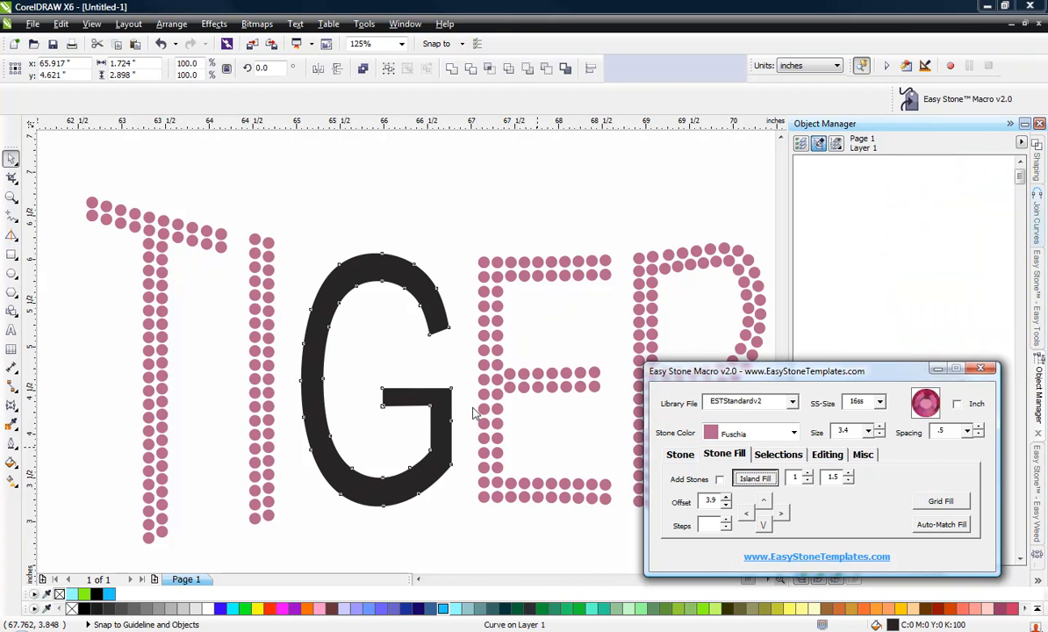
# Adjust nodes of the G's inset outline at the upper terminal and the crossbar corner with the Shape tool.
pyautogui.click(356, 275)
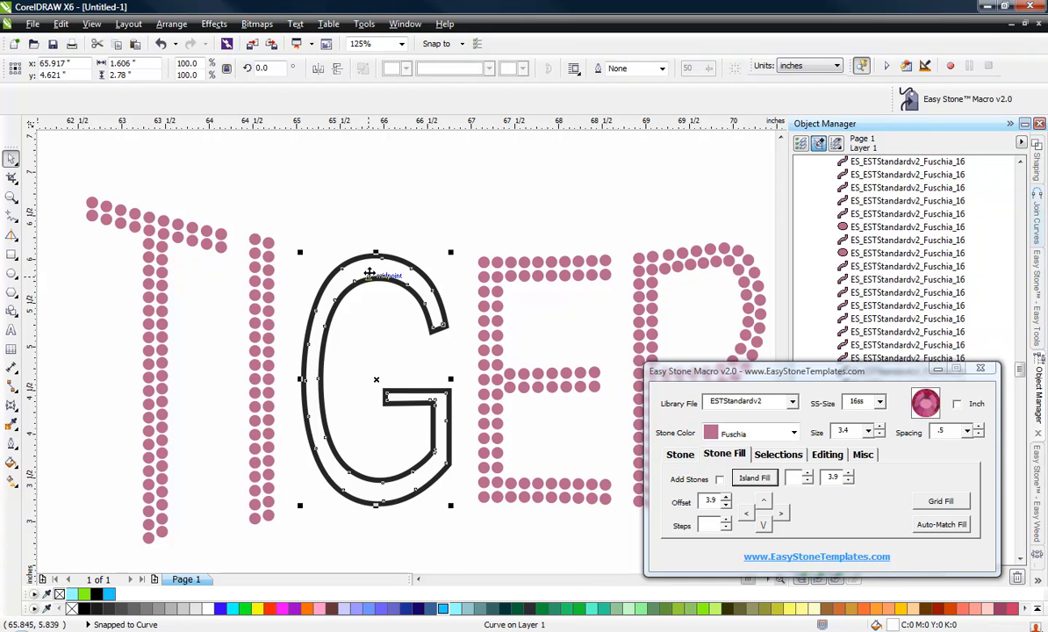
pyautogui.press('F10')
pyautogui.scroll(3, 428, 346)
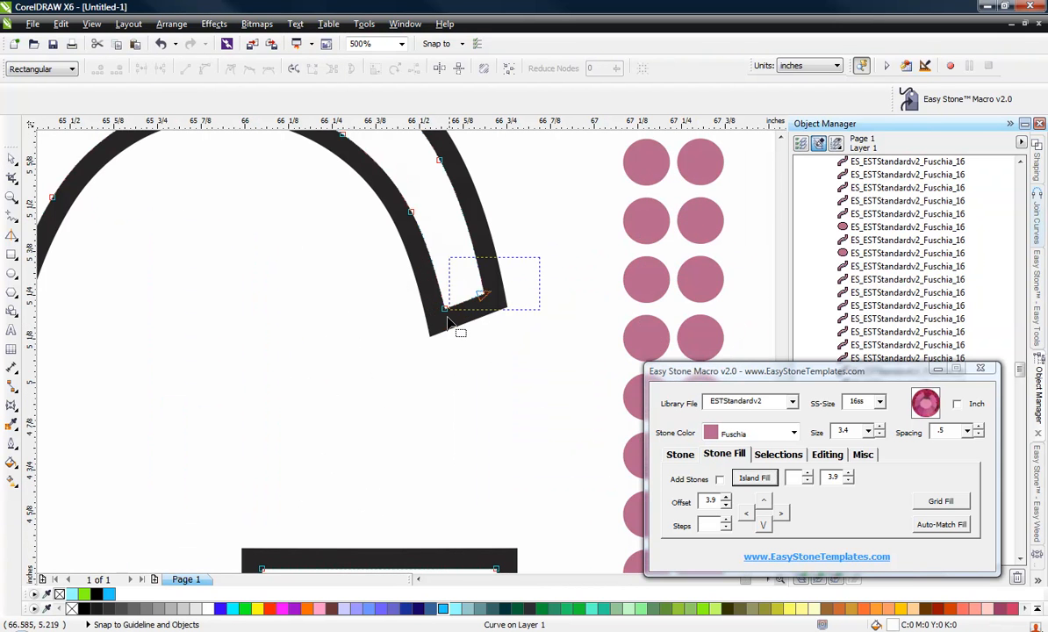
pyautogui.click(445, 309)
pyautogui.scroll(-2, 445, 310)
pyautogui.moveTo(350, 433); pyautogui.dragTo(351, 434)
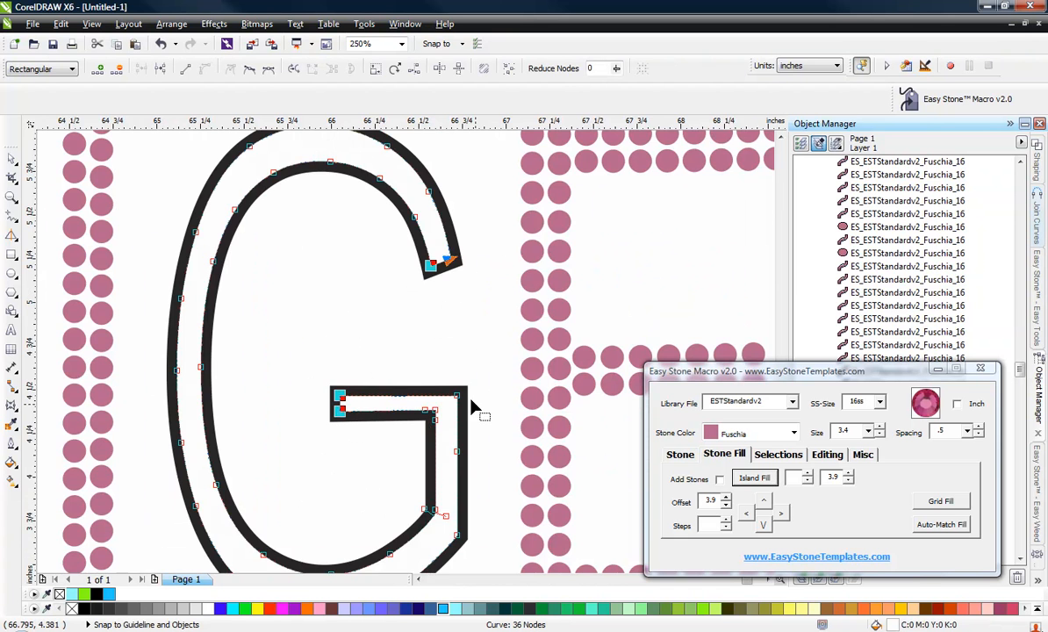
pyautogui.scroll(3, 460, 409)
pyautogui.moveTo(426, 363); pyautogui.dragTo(498, 310)
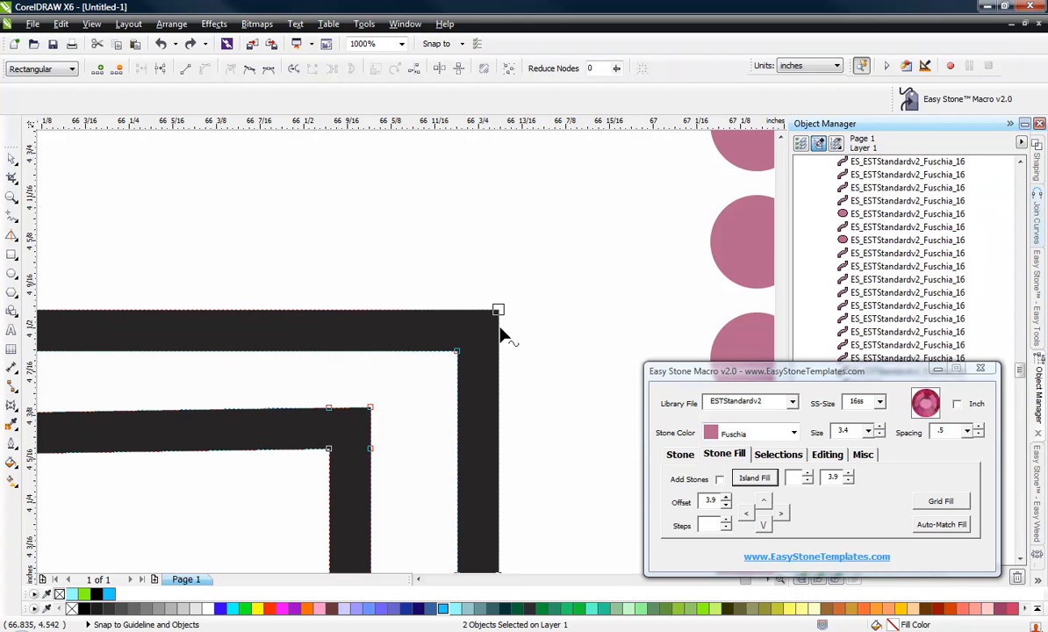
pyautogui.moveTo(372, 414); pyautogui.dragTo(362, 421)
pyautogui.scroll(-1, 429, 260)
pyautogui.scroll(-2, 408, 251)
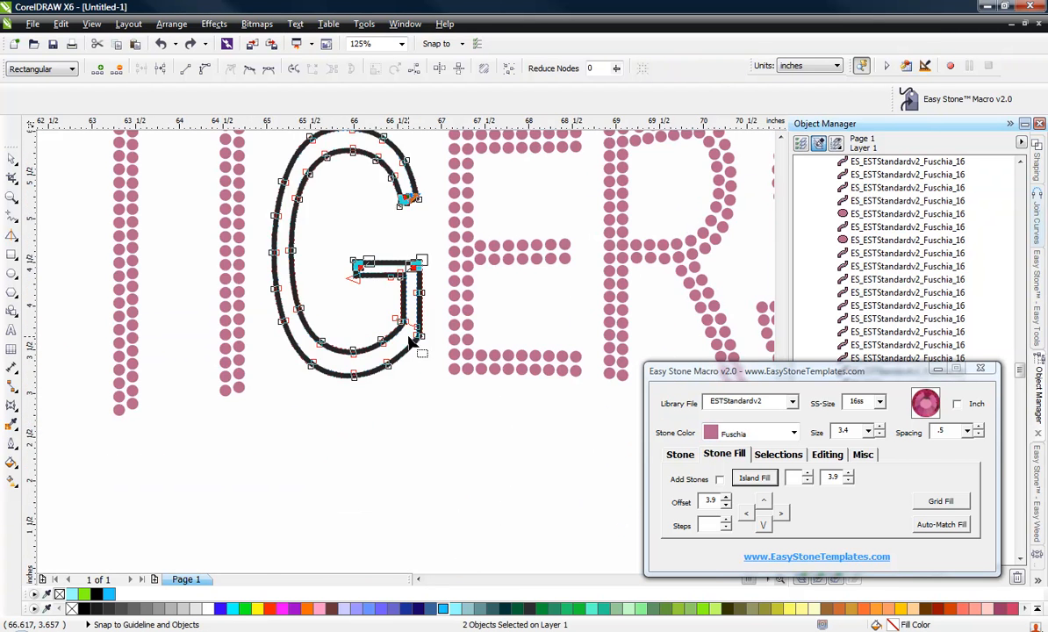
pyautogui.scroll(4, 407, 281)
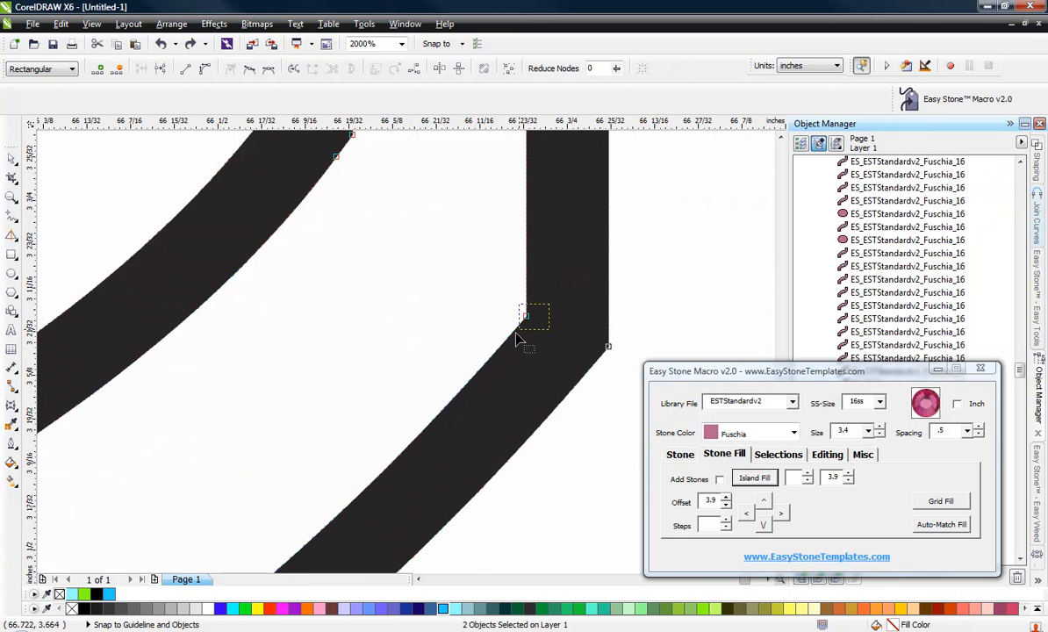
pyautogui.scroll(-1, 494, 360)
pyautogui.scroll(1, 418, 254)
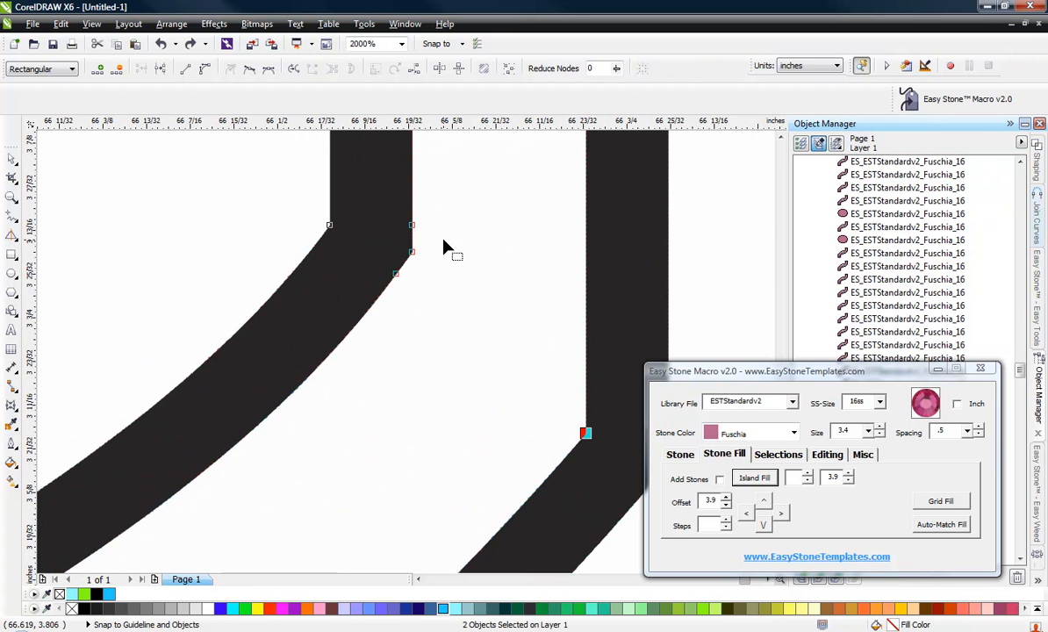
pyautogui.scroll(-4, 402, 262)
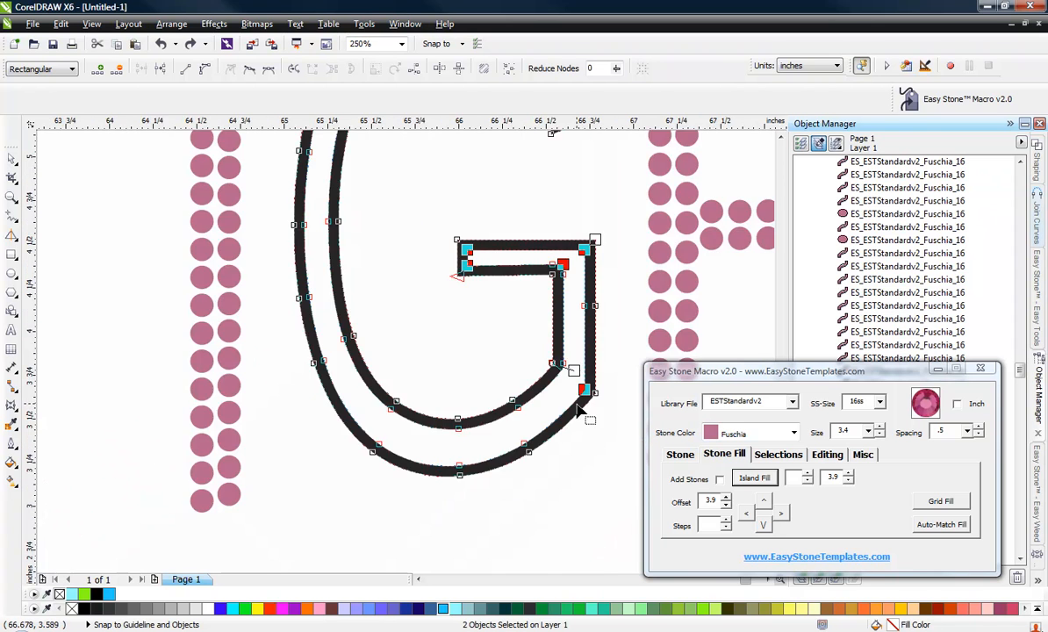
# Try breaking the G's outline at nodes and adding stones, then undo both.
pyautogui.click(828, 456)
pyautogui.click(777, 479)
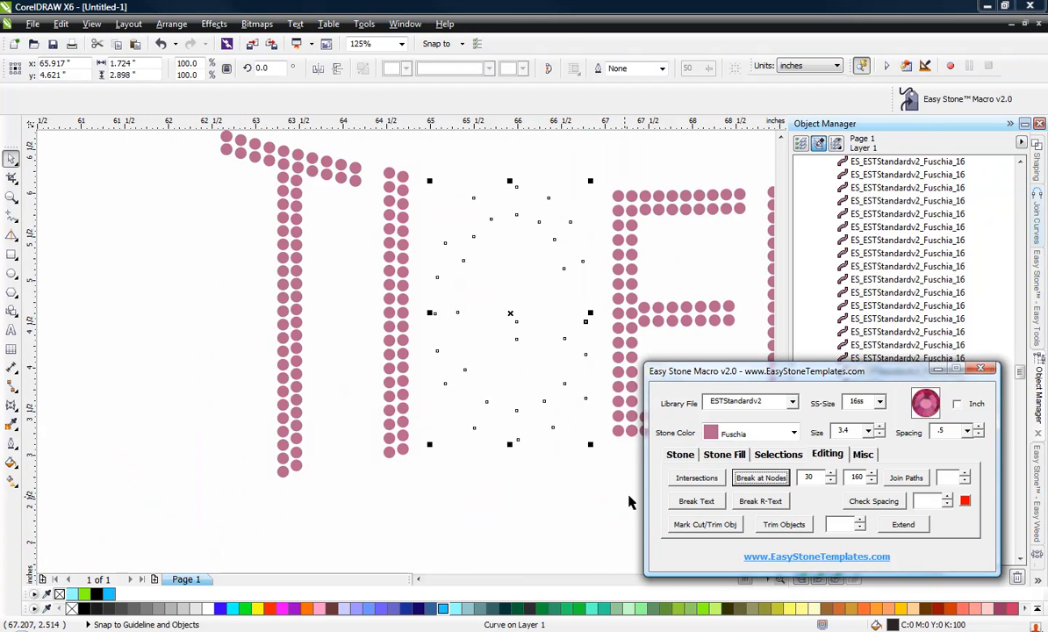
pyautogui.click(681, 456)
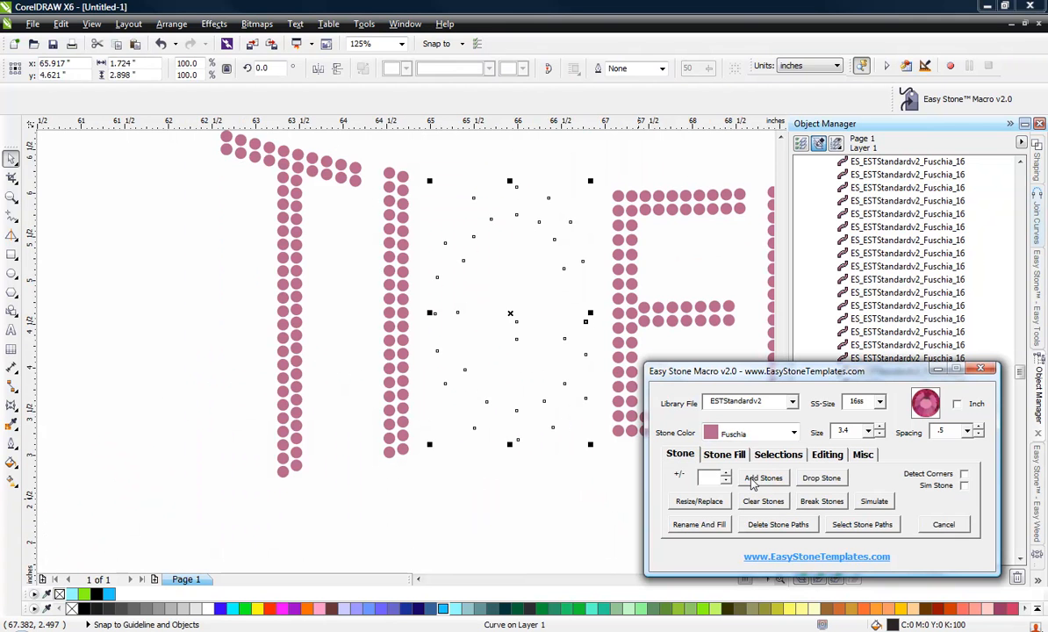
pyautogui.click(752, 482)
pyautogui.click(520, 500)
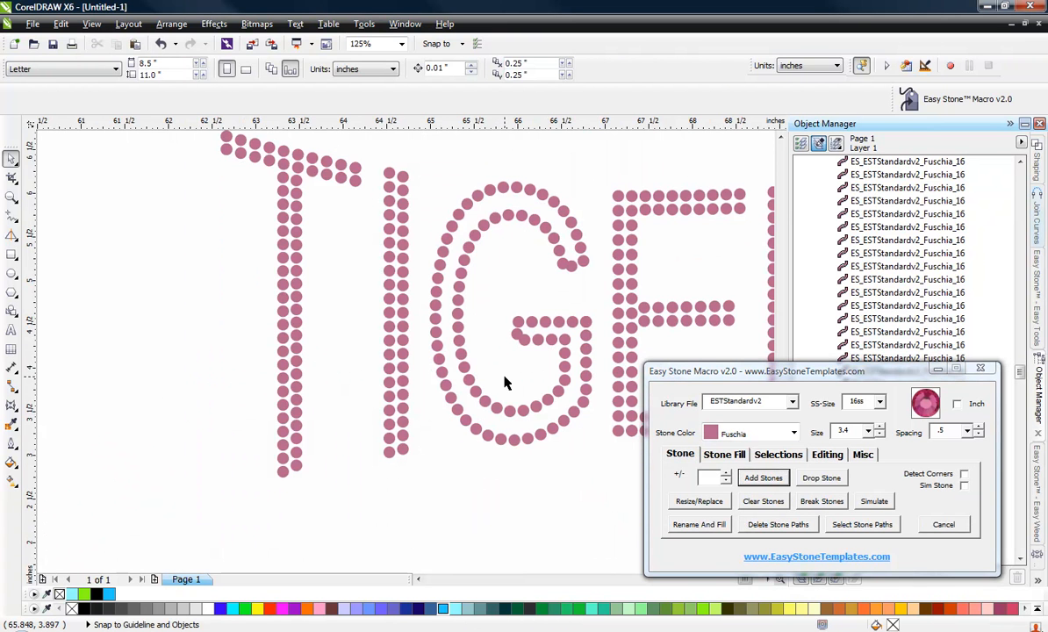
pyautogui.hotkey('ctrl', 'z')
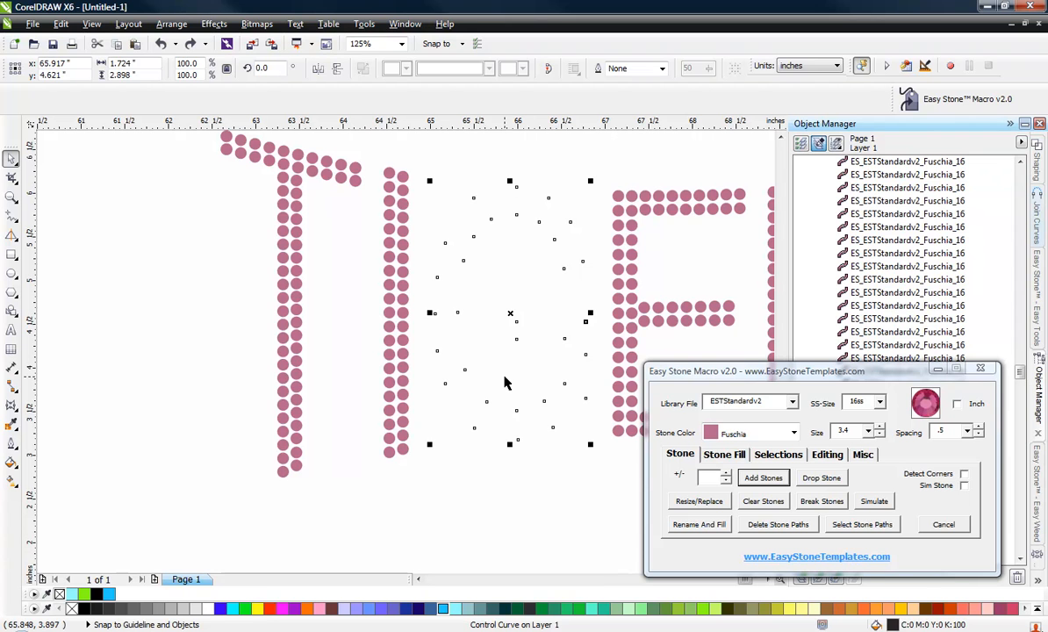
pyautogui.hotkey('ctrl', 'z')
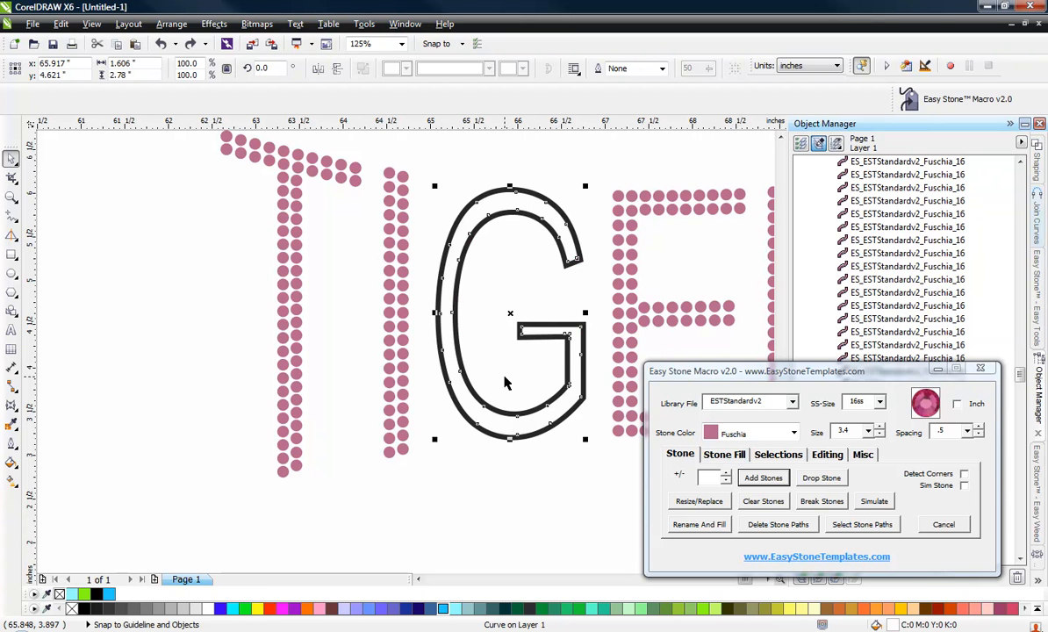
# Select the G's inset outline and add stones along it.
pyautogui.click(488, 493)
pyautogui.click(492, 423)
pyautogui.moveTo(492, 423); pyautogui.dragTo(464, 467)
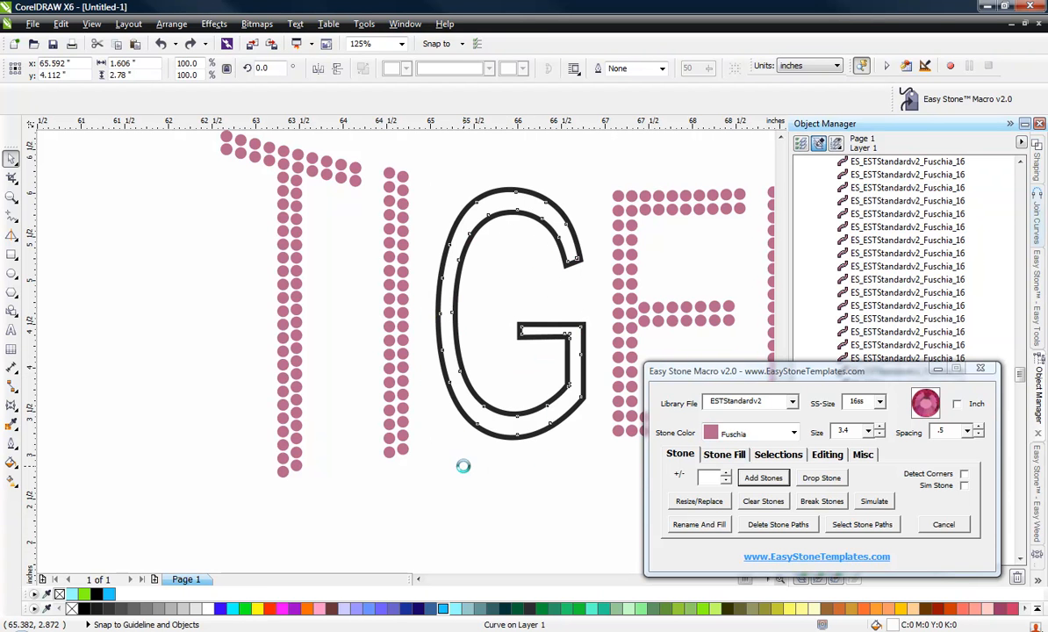
pyautogui.click(785, 482)
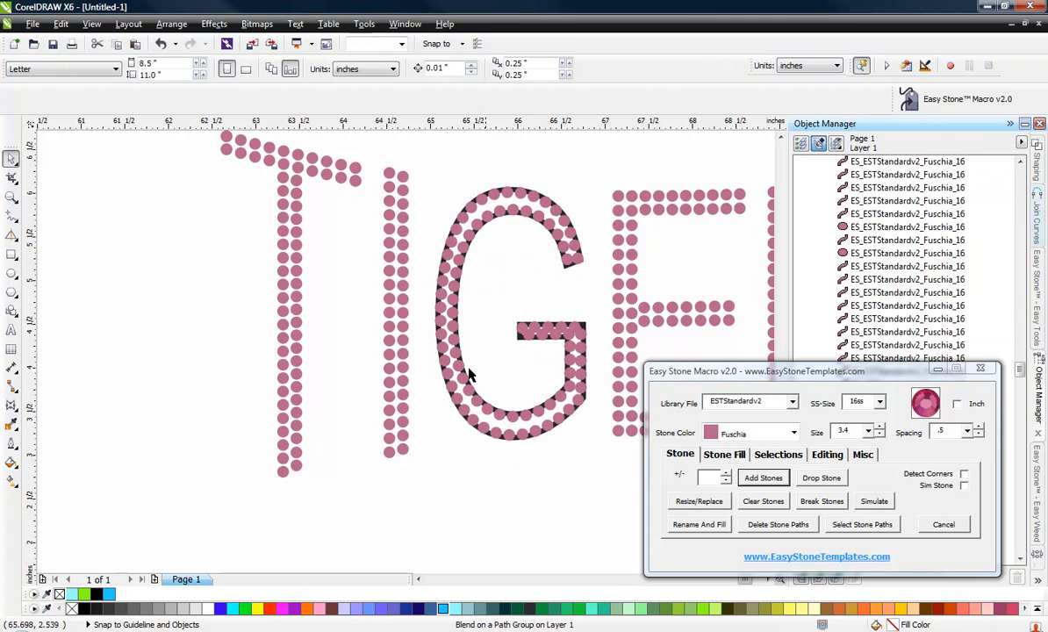
# Delete the leftover outline curve beneath the G's stones.
pyautogui.scroll(3, 469, 446)
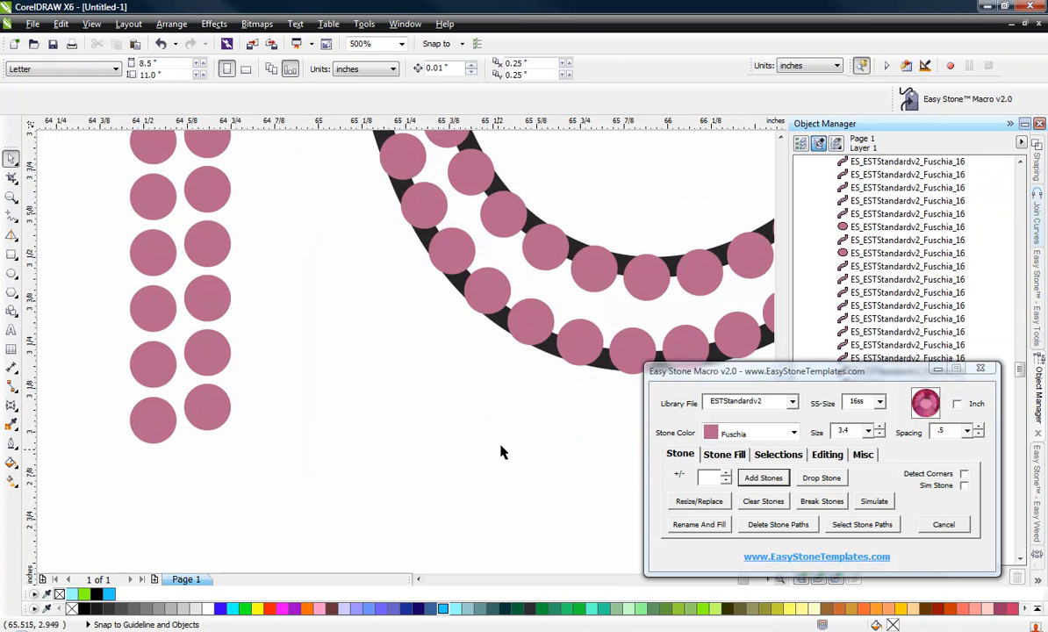
pyautogui.click(548, 352)
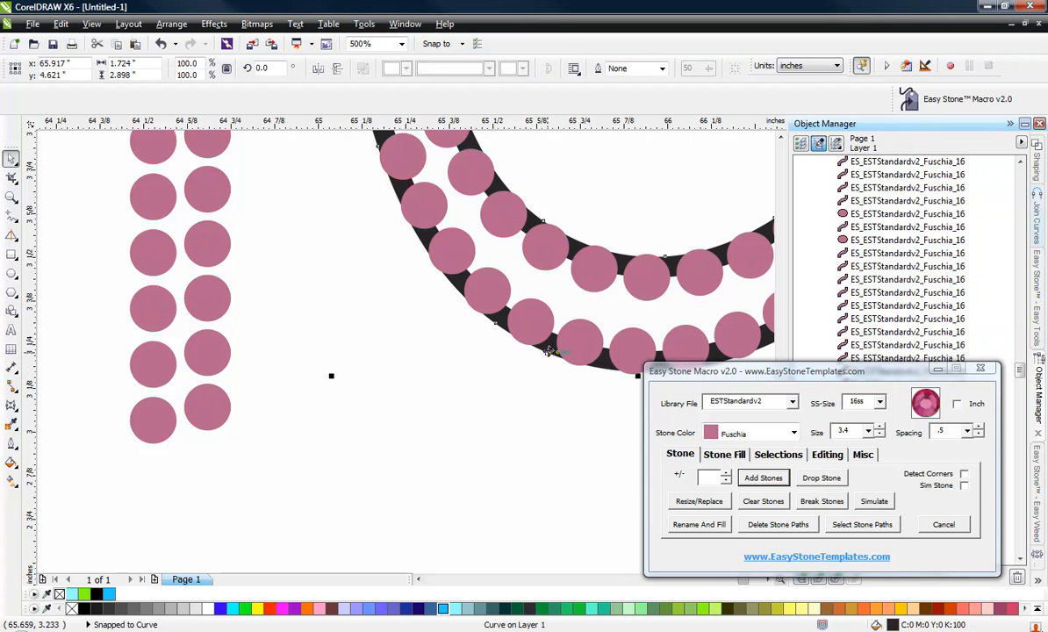
pyautogui.press('Delete')
pyautogui.scroll(-3, 543, 426)
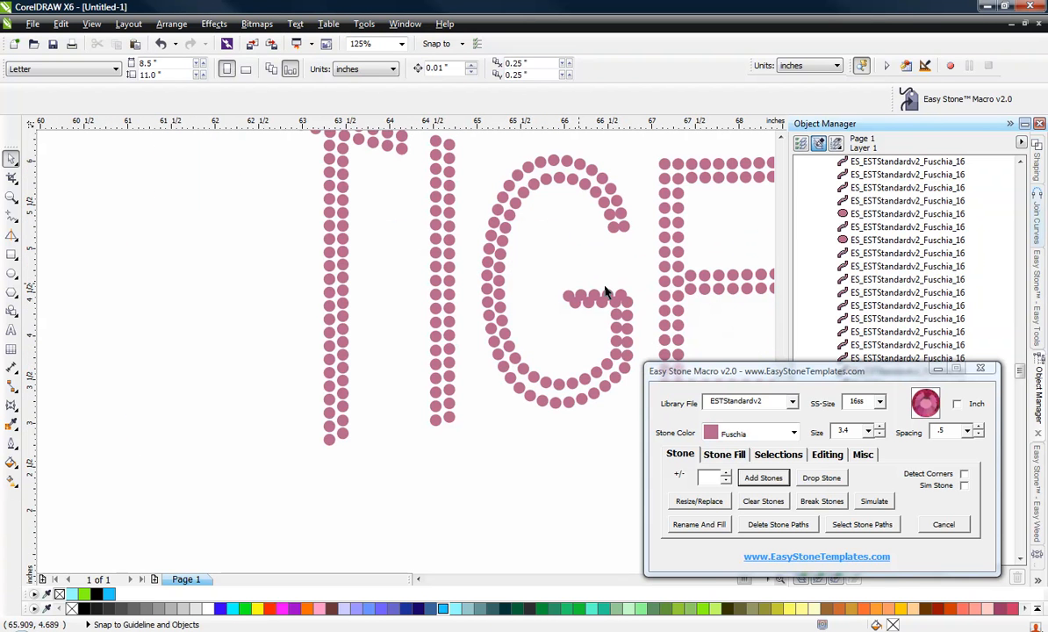
pyautogui.scroll(2, 605, 293)
pyautogui.scroll(-2, 470, 290)
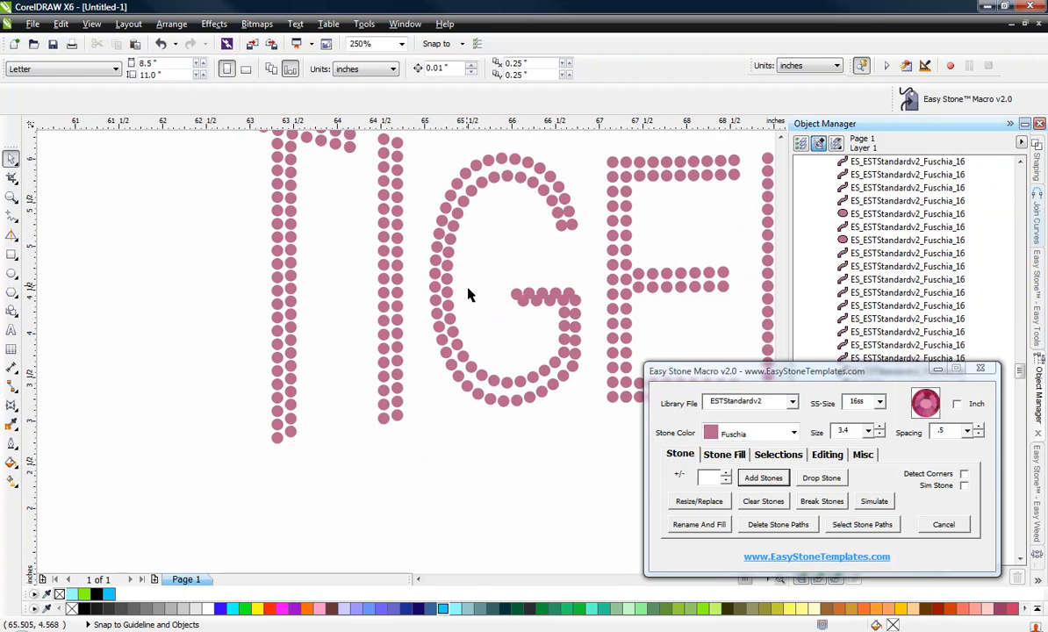
pyautogui.scroll(2, 562, 186)
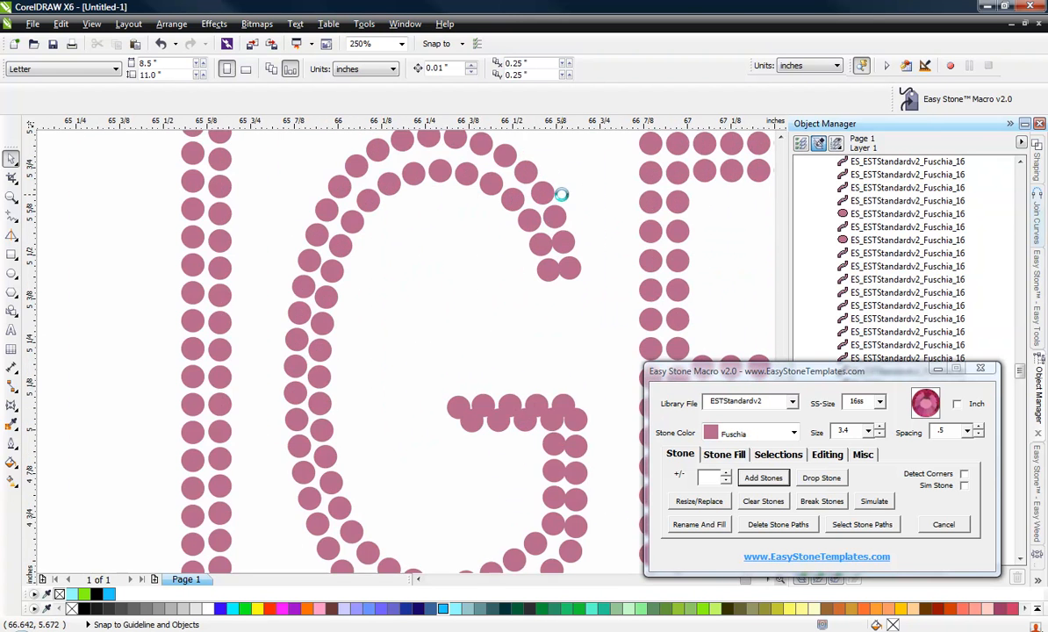
# Select all the stones of the G and delete their stone paths.
pyautogui.scroll(2, 545, 263)
pyautogui.scroll(-4, 492, 279)
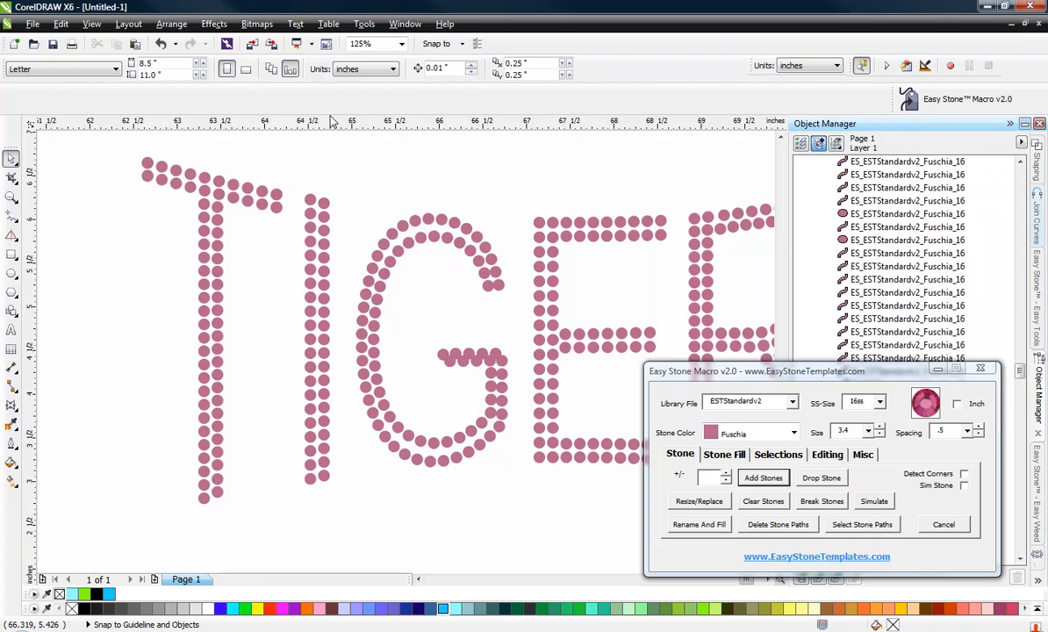
pyautogui.moveTo(330, 152); pyautogui.dragTo(519, 488)
pyautogui.click(788, 525)
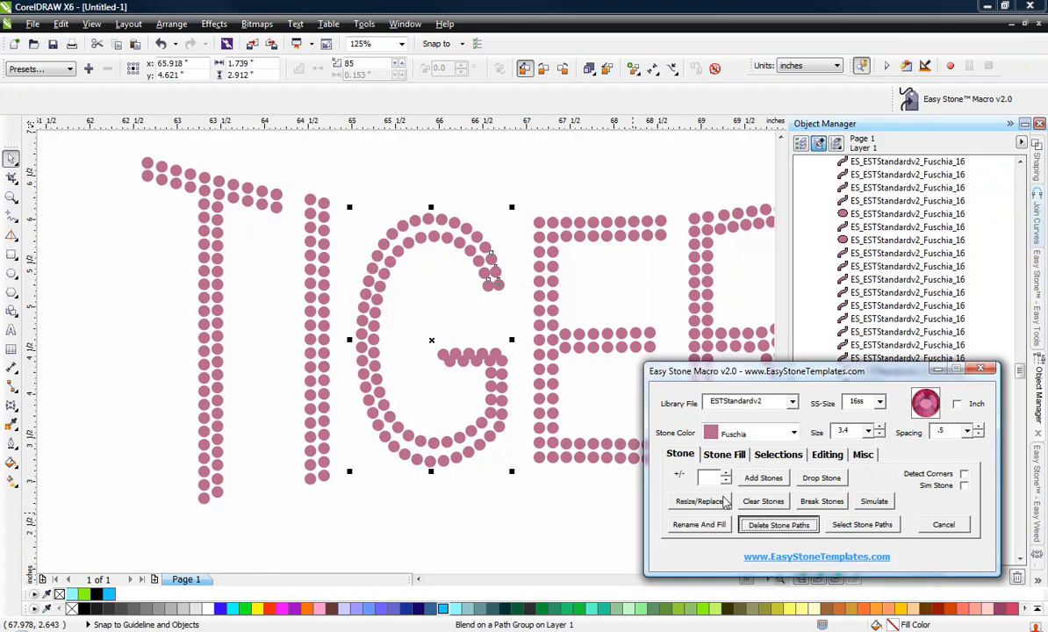
# Reselect the G's stones and run Check Spacing on them with the Easy Stone editing tools.
pyautogui.scroll(6, 478, 289)
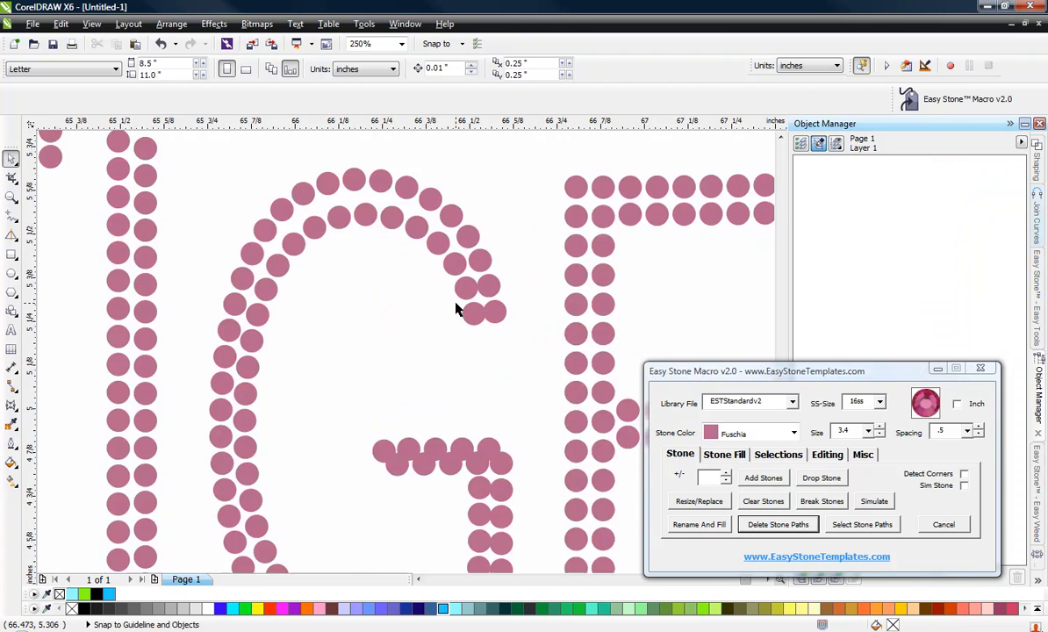
pyautogui.scroll(-6, 503, 319)
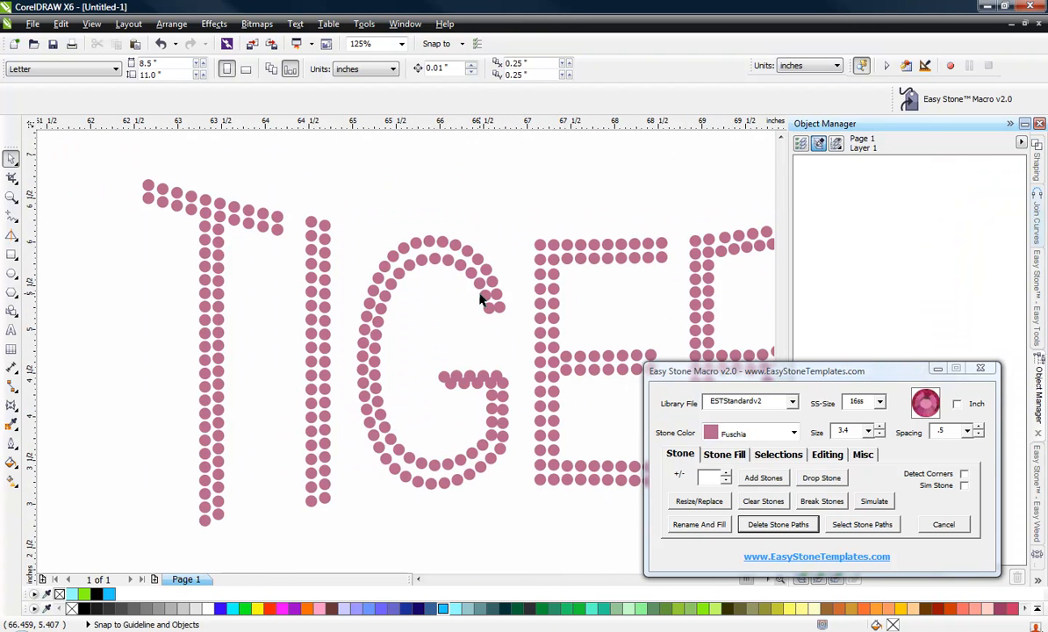
pyautogui.moveTo(334, 186); pyautogui.dragTo(525, 518)
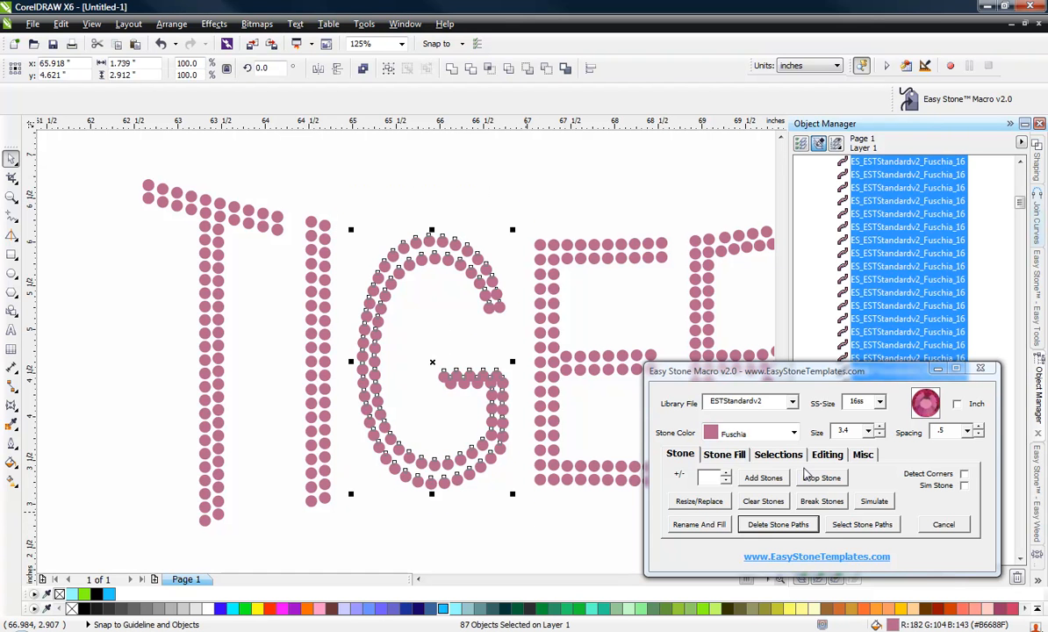
pyautogui.click(827, 455)
pyautogui.click(872, 502)
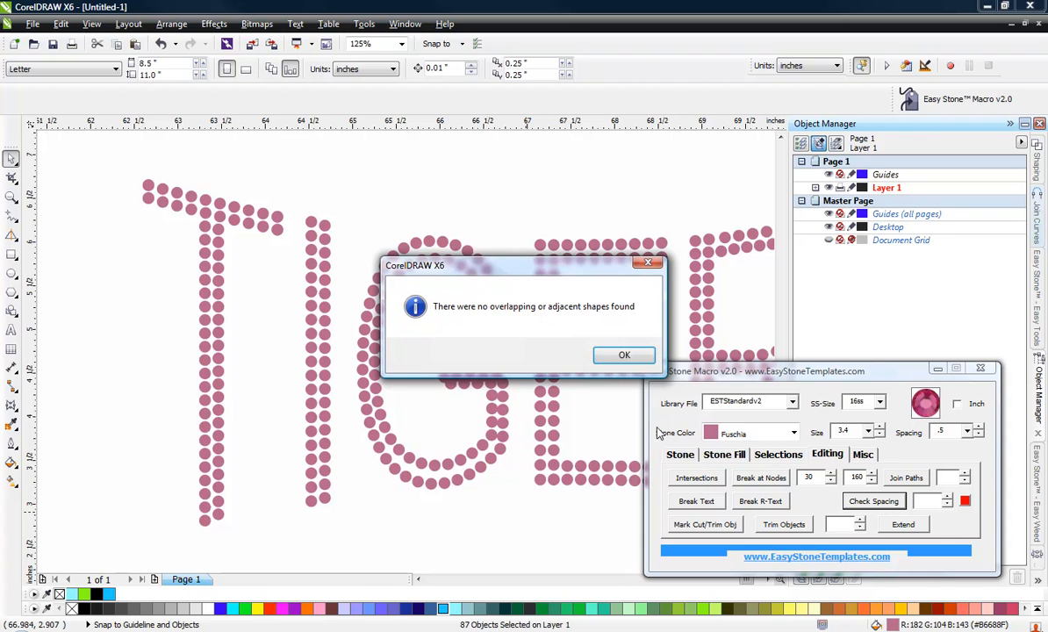
pyautogui.click(624, 355)
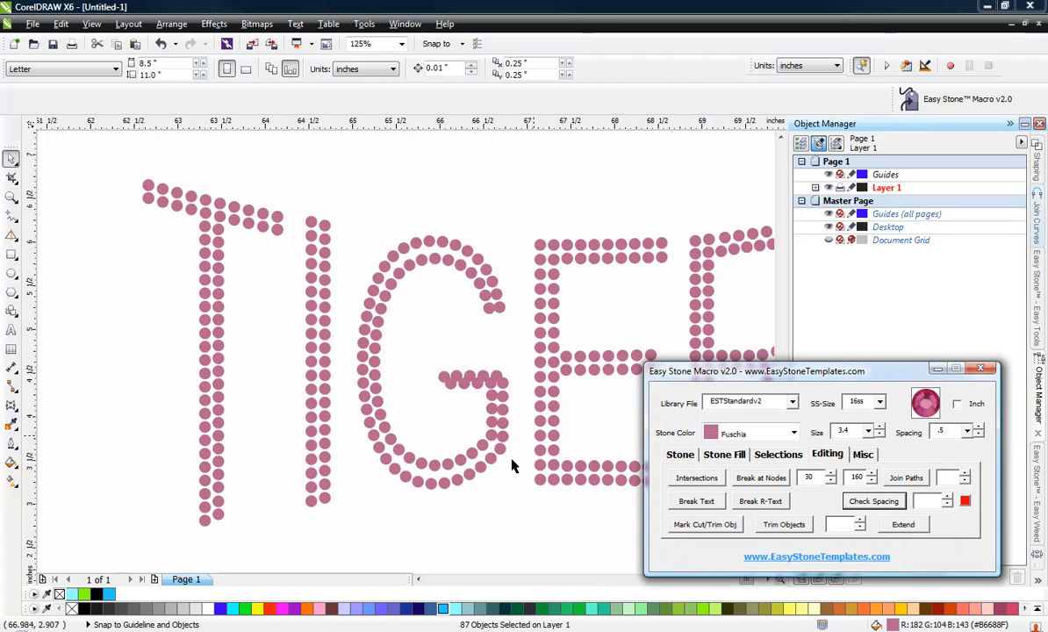
# Select the upper row of five crossbar stones on the G and move it up off the lower row.
pyautogui.scroll(3, 485, 439)
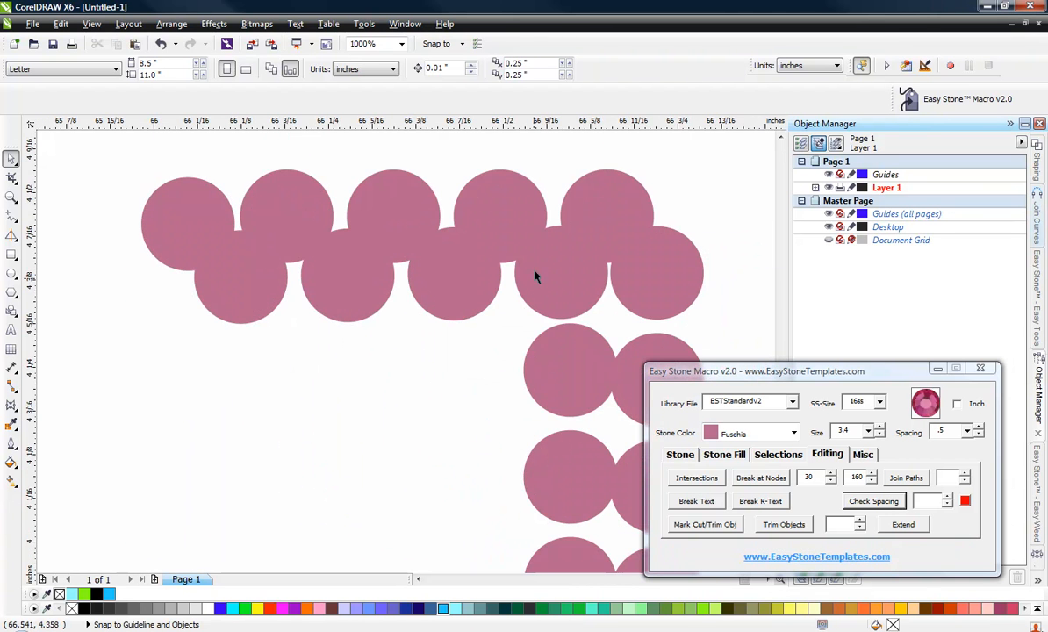
pyautogui.scroll(-3, 435, 453)
pyautogui.scroll(3, 440, 418)
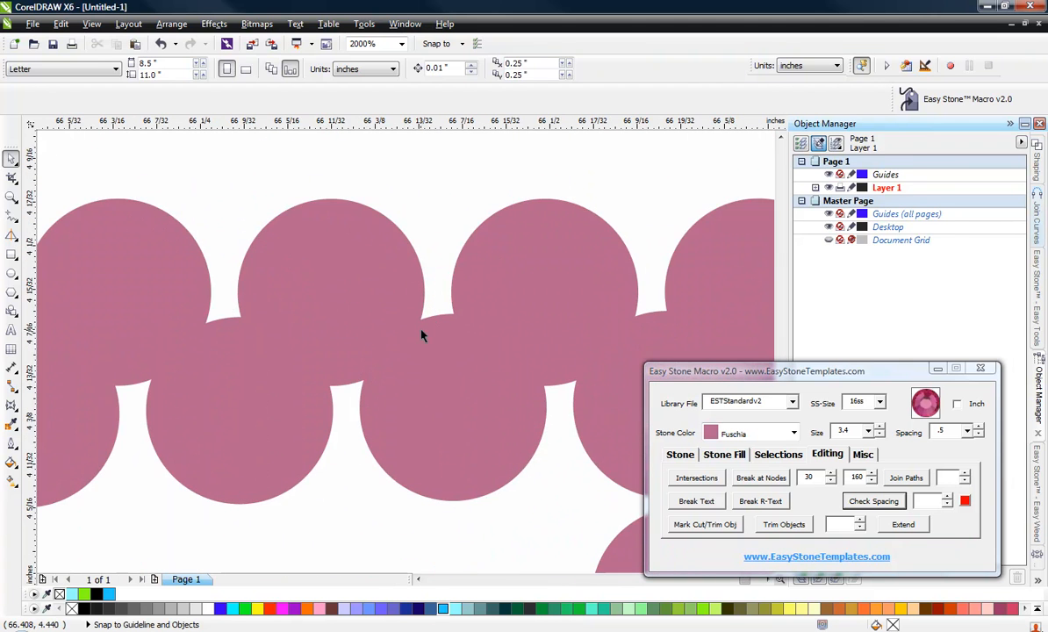
pyautogui.click(438, 325)
pyautogui.scroll(-3, 380, 316)
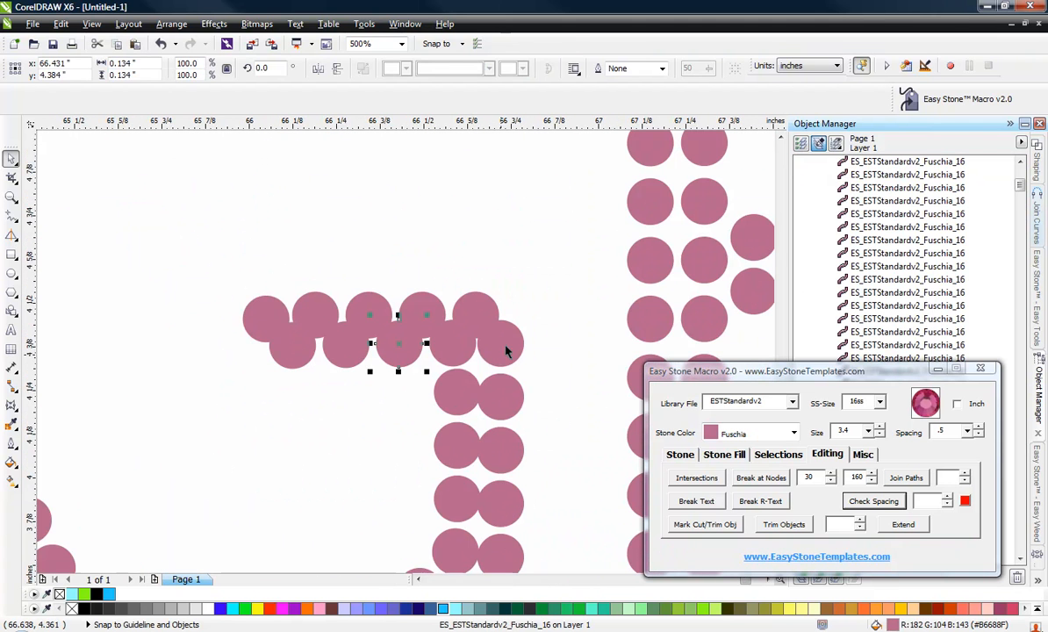
pyautogui.scroll(2, 475, 302)
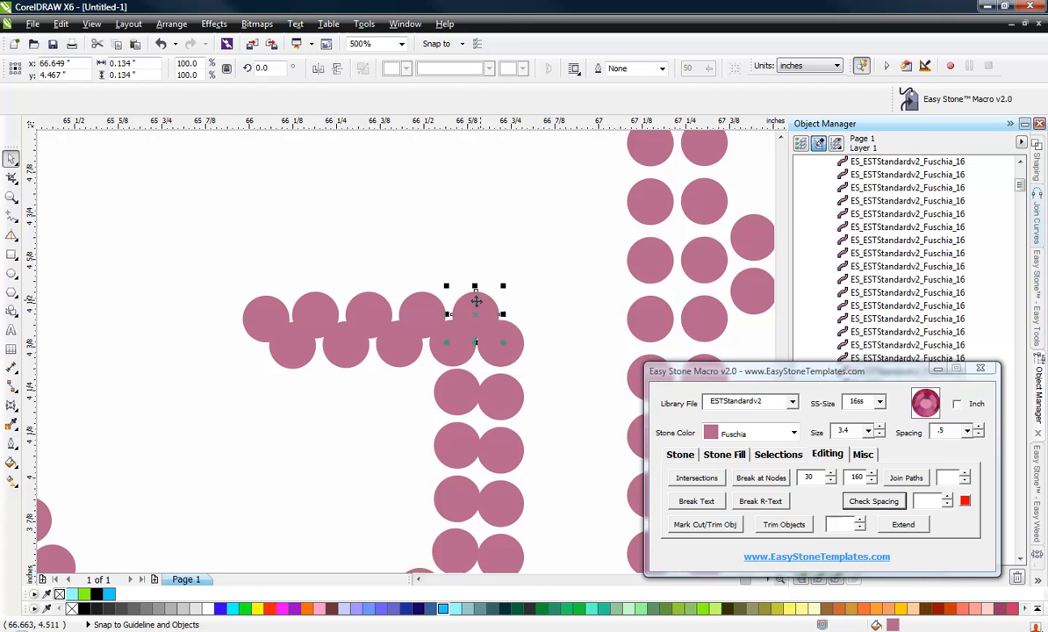
pyautogui.keyDown('shift'); pyautogui.click(415, 305); pyautogui.keyUp('shift')
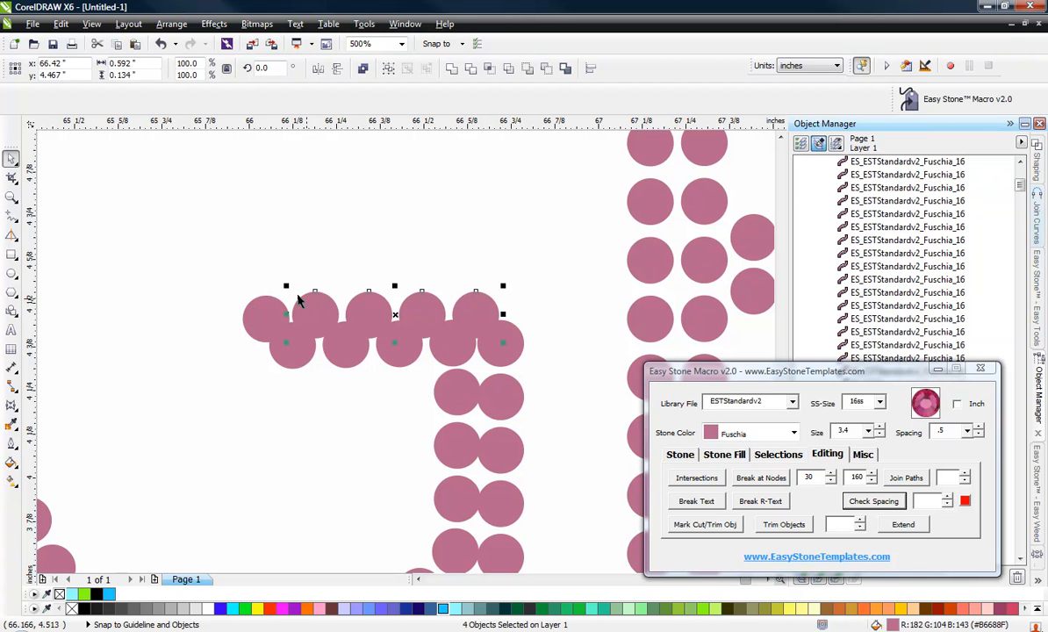
pyautogui.keyDown('shift'); pyautogui.click(261, 304); pyautogui.keyUp('shift')
pyautogui.scroll(2, 346, 306)
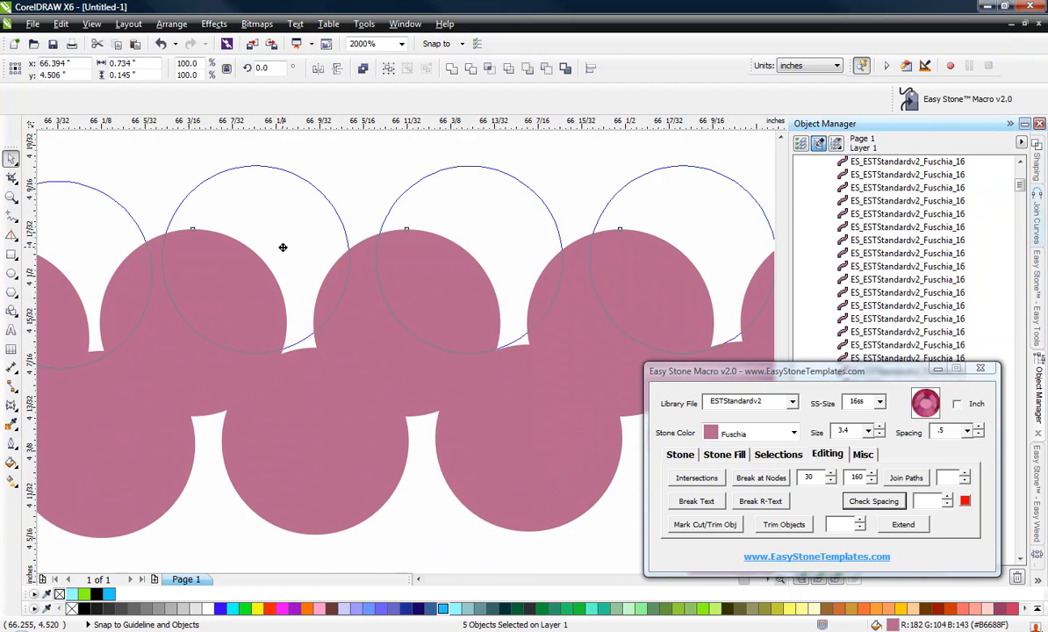
pyautogui.scroll(-3, 283, 248)
pyautogui.scroll(2, 475, 283)
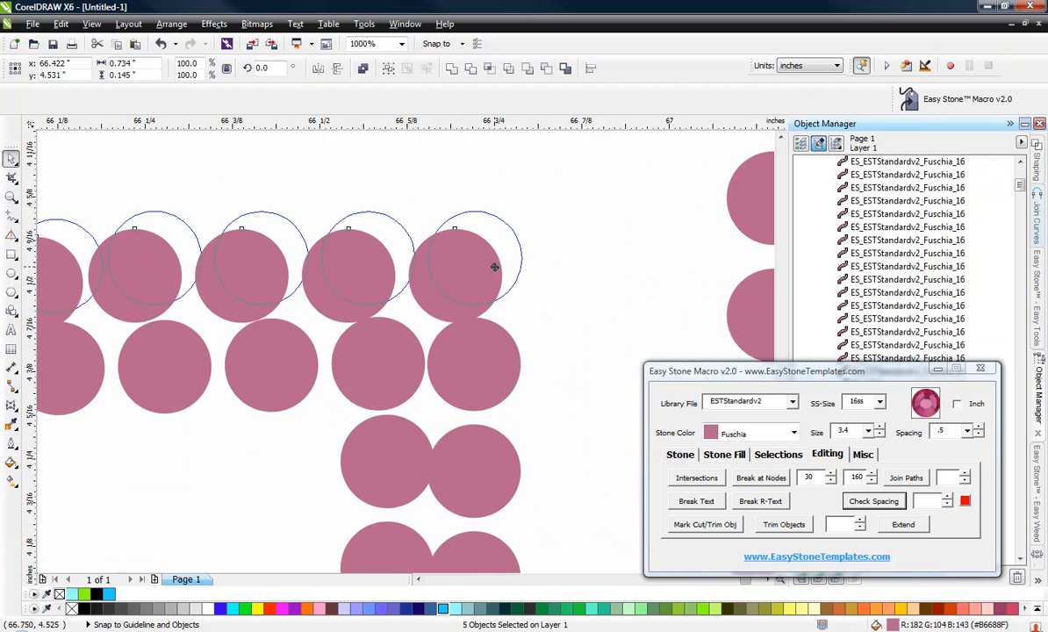
pyautogui.moveTo(495, 267); pyautogui.dragTo(494, 266)
pyautogui.scroll(1, 492, 266)
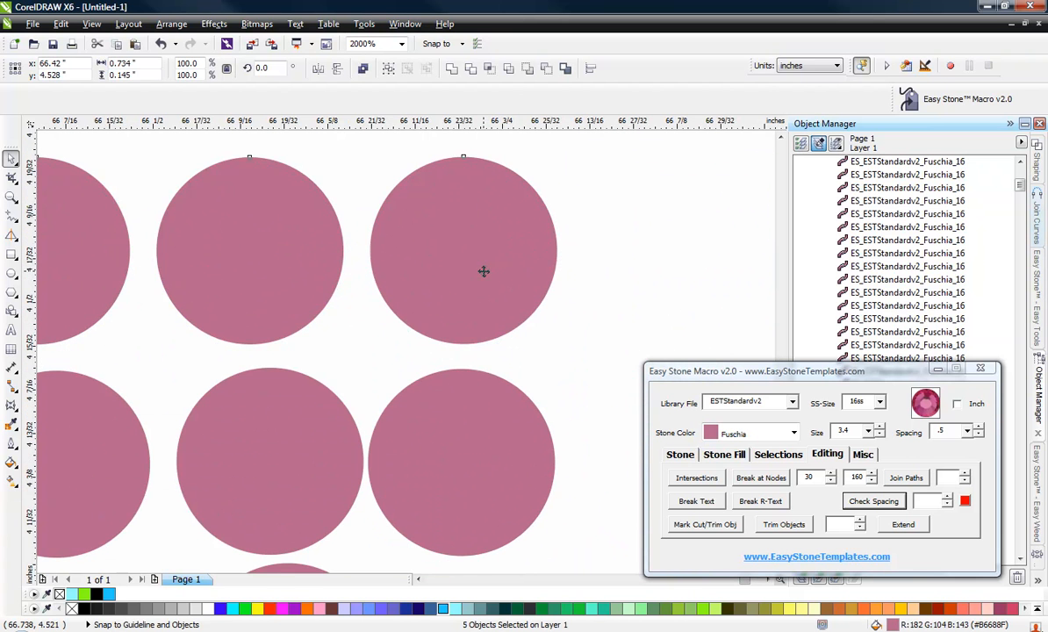
pyautogui.scroll(-2, 492, 255)
pyautogui.scroll(1, 554, 289)
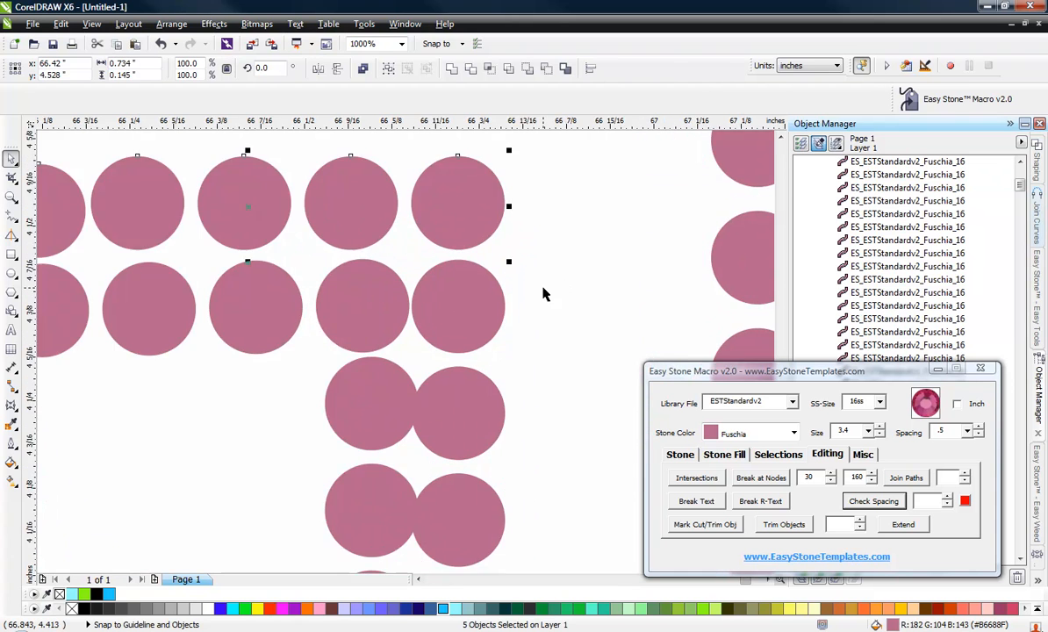
pyautogui.scroll(-1, 541, 293)
pyautogui.click(408, 384)
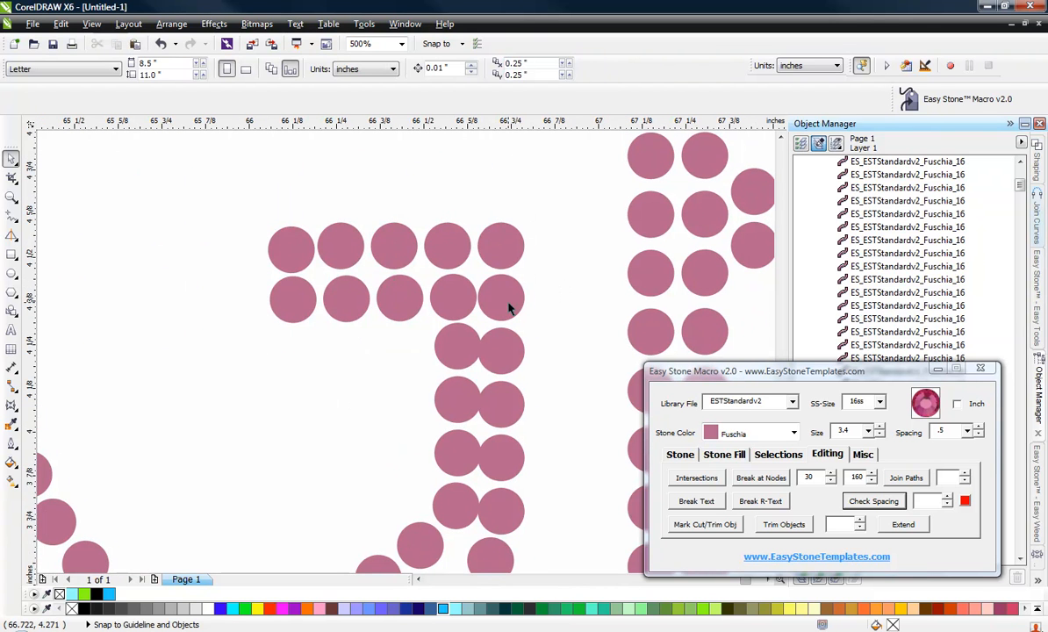
# Select the G's inner vertical column of stones below the crossbar and move it left.
pyautogui.scroll(-1, 548, 281)
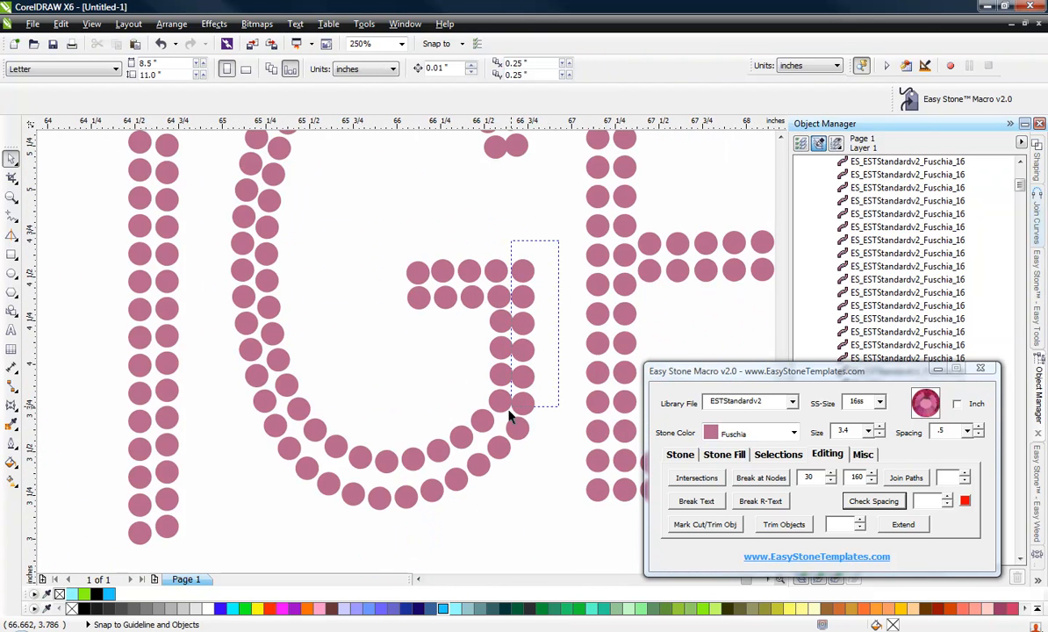
pyautogui.moveTo(509, 427); pyautogui.dragTo(509, 425)
pyautogui.scroll(3, 522, 276)
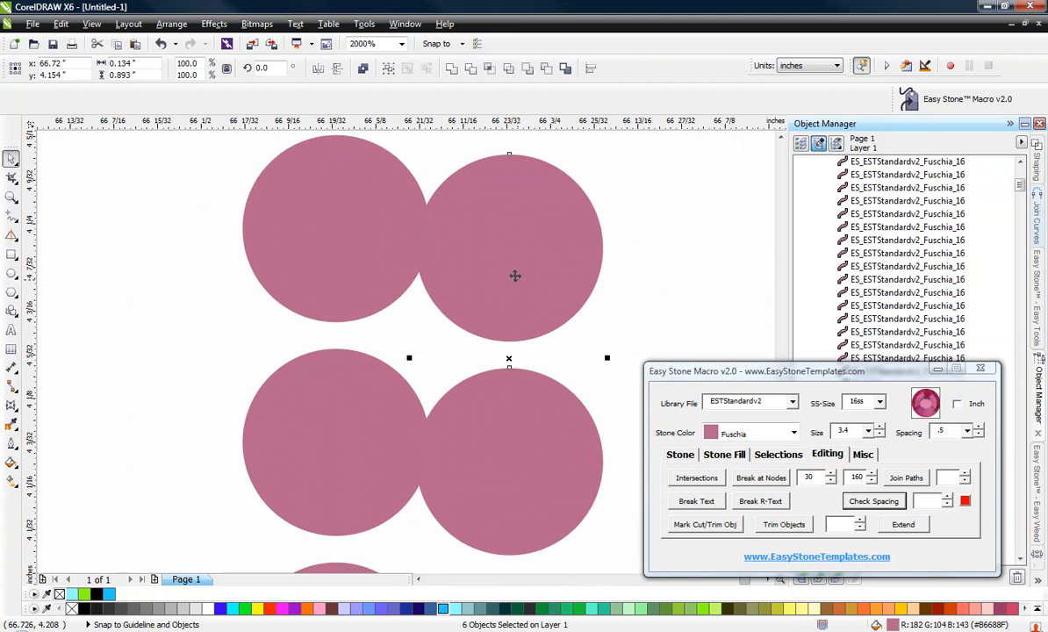
pyautogui.moveTo(538, 272); pyautogui.dragTo(507, 272)
pyautogui.scroll(-1, 507, 268)
# Select the crossbar's stone rows to check their alignment.
pyautogui.click(553, 277)
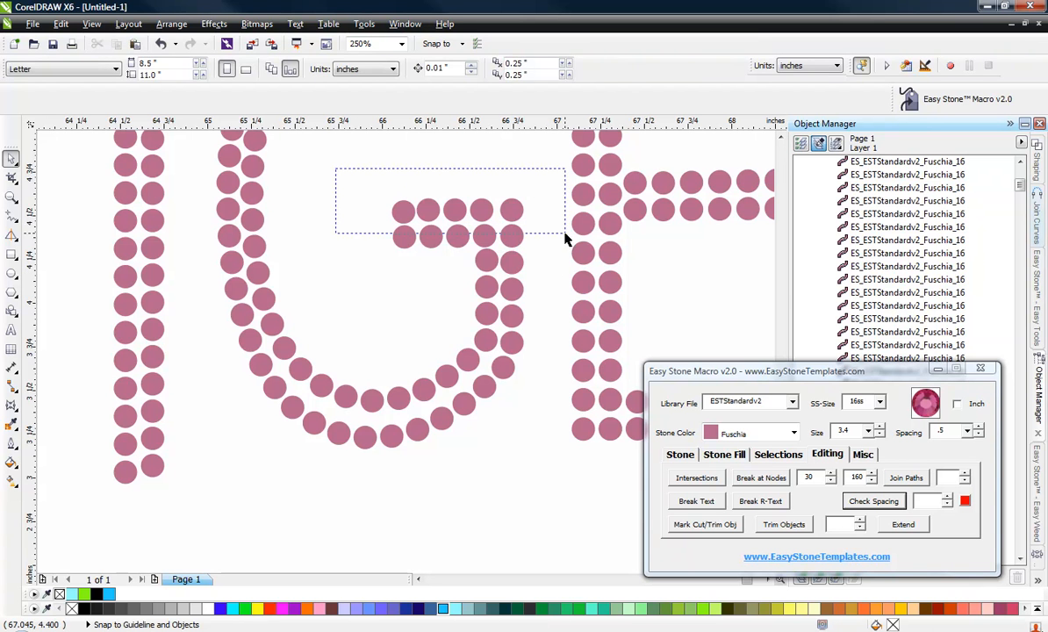
pyautogui.moveTo(564, 237); pyautogui.dragTo(562, 236)
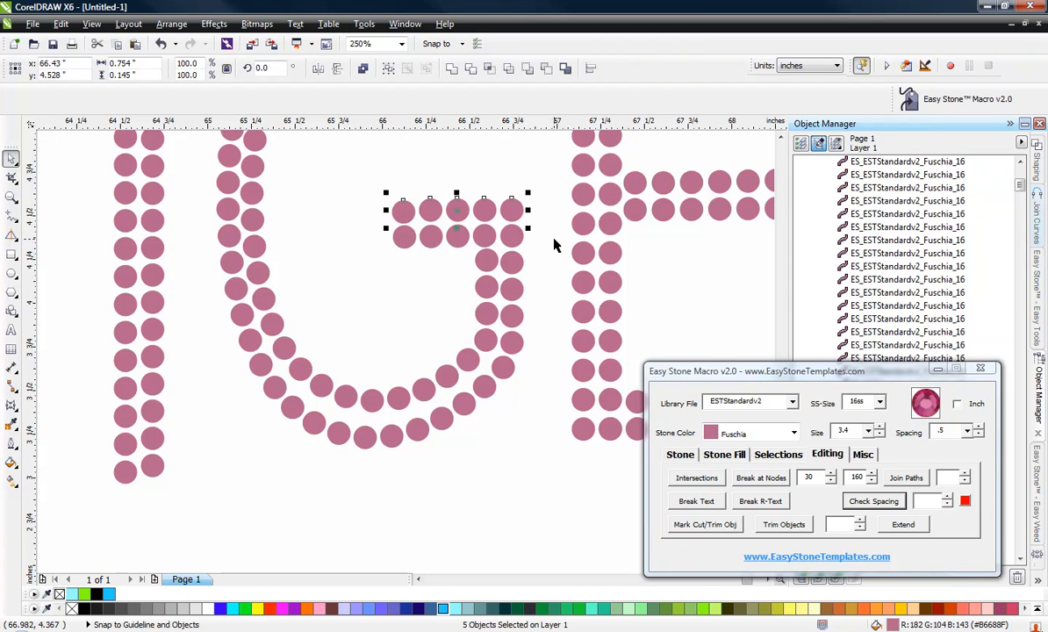
pyautogui.click(347, 235)
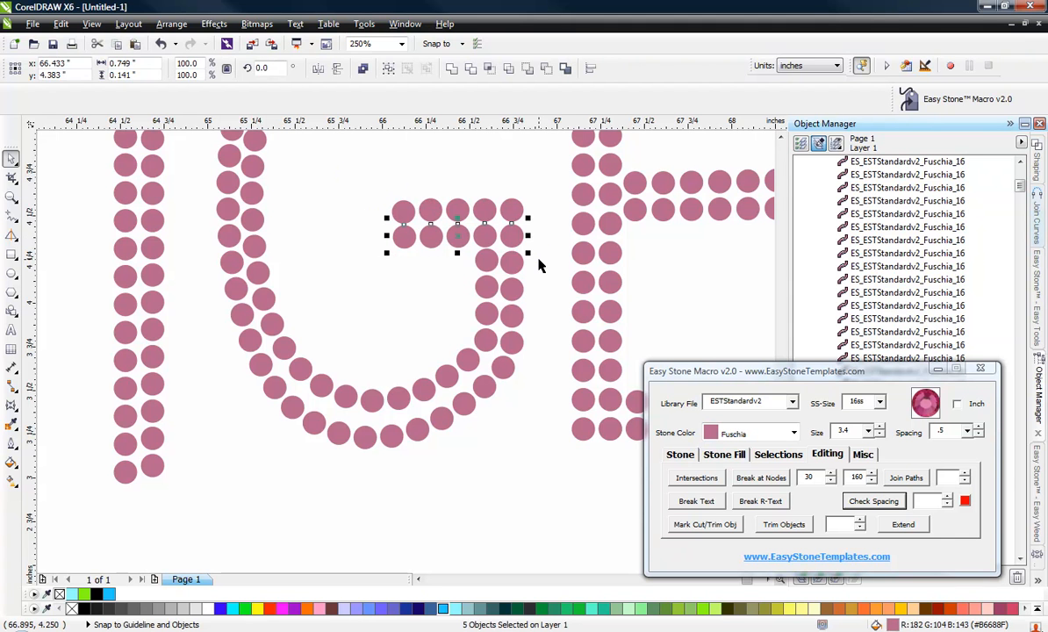
pyautogui.scroll(2, 539, 265)
pyautogui.click(370, 369)
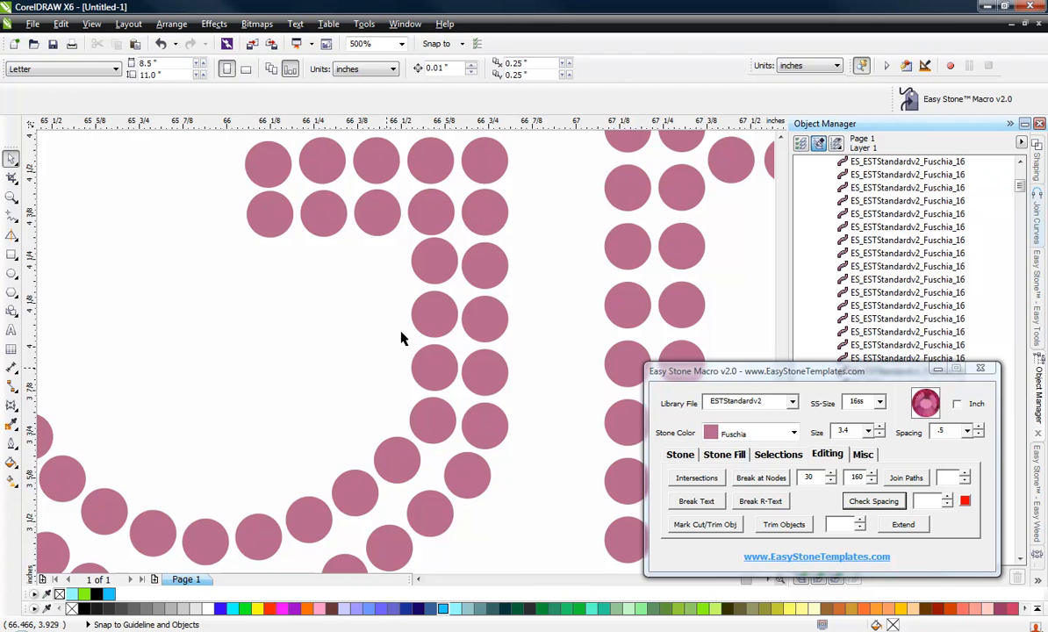
# Move the top stone of the G's inner stem column slightly left.
pyautogui.scroll(6, 437, 253)
pyautogui.moveTo(429, 260); pyautogui.dragTo(418, 268)
pyautogui.scroll(-6, 422, 264)
pyautogui.click(338, 333)
pyautogui.scroll(-2, 461, 398)
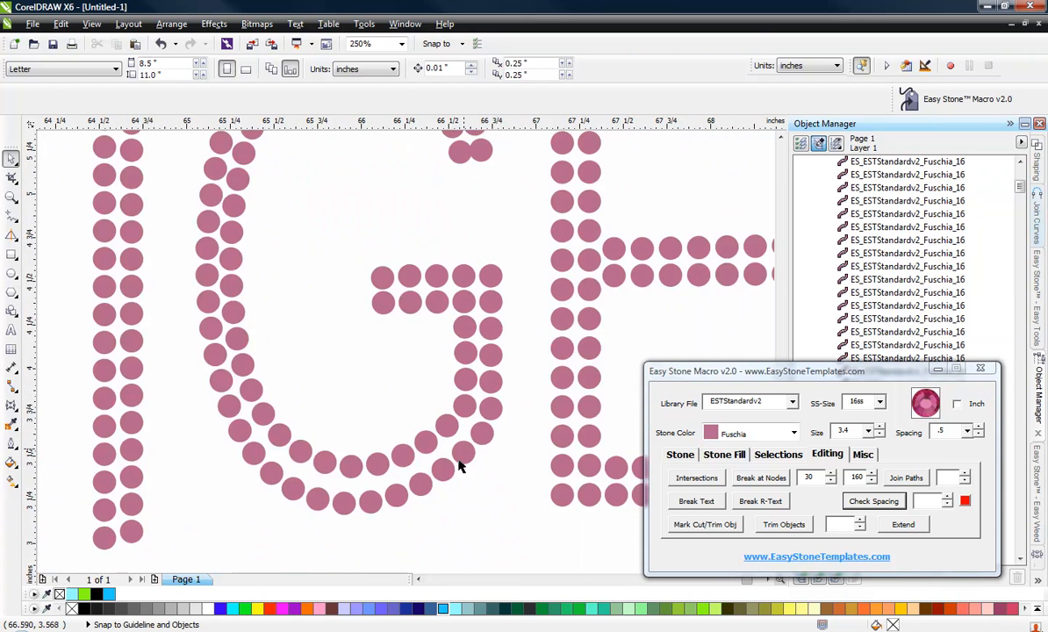
# Reposition two stones on the G's lower right curve to even their spacing.
pyautogui.scroll(4, 450, 437)
pyautogui.scroll(2, 447, 320)
pyautogui.moveTo(452, 345); pyautogui.dragTo(484, 374)
pyautogui.moveTo(290, 430); pyautogui.dragTo(318, 474)
pyautogui.scroll(-2, 514, 386)
pyautogui.scroll(-2, 416, 473)
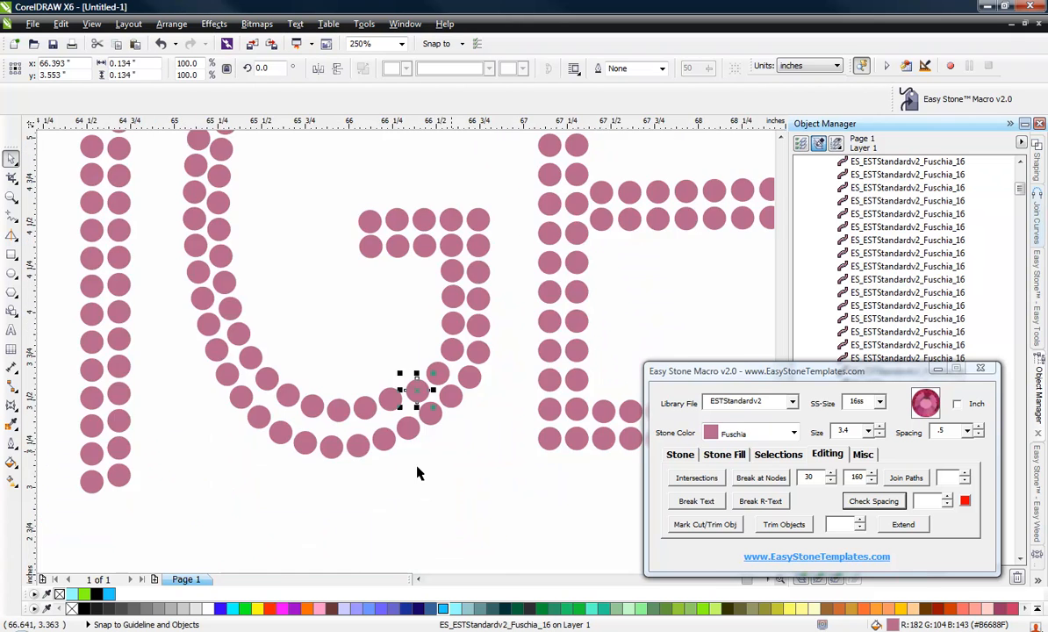
# Reposition three stones along the bottom of the G's curve.
pyautogui.scroll(3, 367, 394)
pyautogui.moveTo(547, 156); pyautogui.dragTo(576, 208)
pyautogui.moveTo(324, 265); pyautogui.dragTo(363, 333)
pyautogui.moveTo(154, 284); pyautogui.dragTo(201, 359)
pyautogui.scroll(-4, 534, 380)
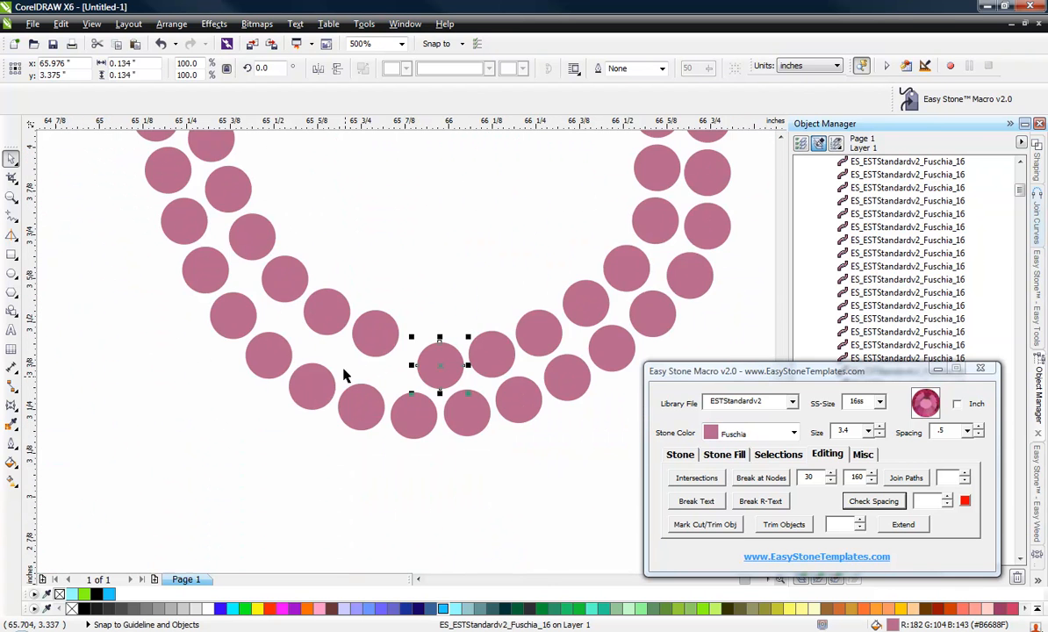
# Move two stones on the G's lower-left curve to even the gaps.
pyautogui.scroll(4, 344, 376)
pyautogui.moveTo(396, 338); pyautogui.dragTo(441, 451)
pyautogui.moveTo(234, 227); pyautogui.dragTo(279, 328)
pyautogui.scroll(-2, 412, 385)
pyautogui.scroll(1, 294, 303)
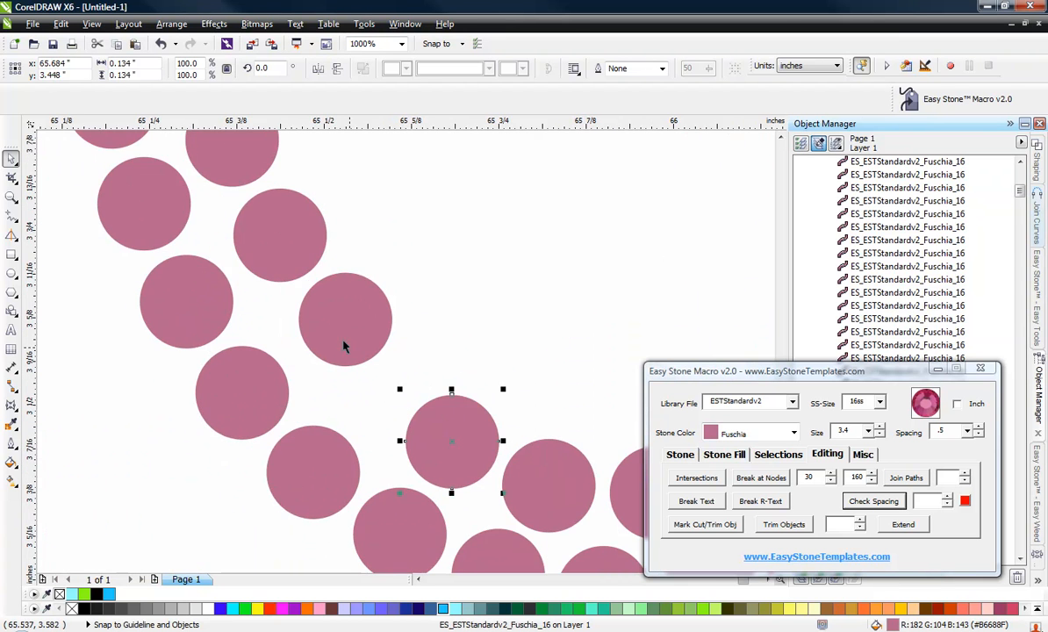
# Nudge two more stones on the G's lower-left curve into line.
pyautogui.scroll(1, 344, 346)
pyautogui.moveTo(353, 356); pyautogui.dragTo(381, 419)
pyautogui.scroll(-1, 381, 419)
pyautogui.scroll(1, 306, 258)
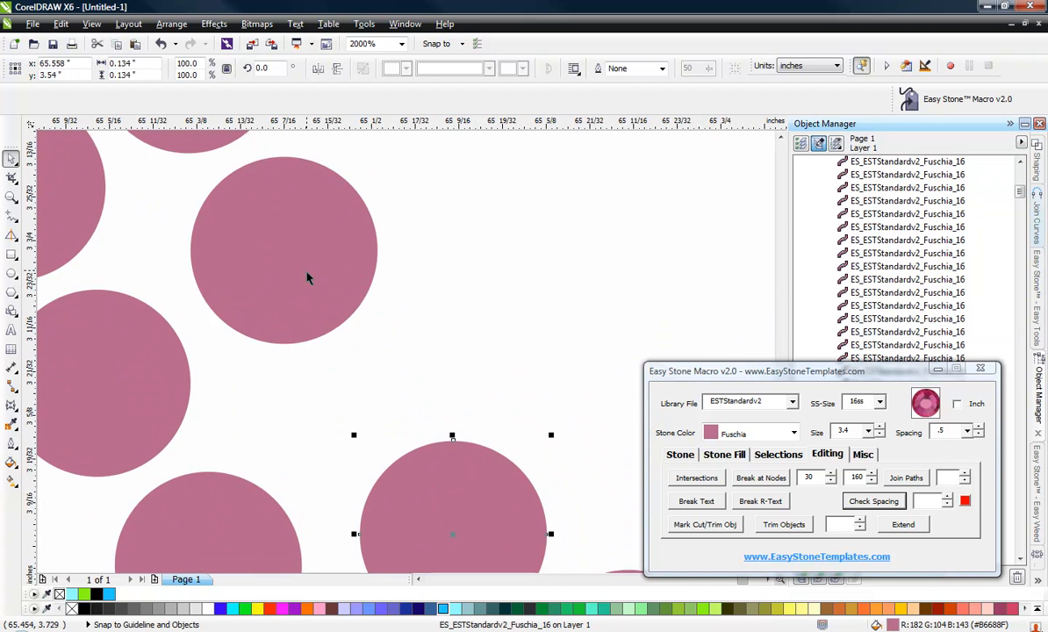
pyautogui.moveTo(307, 275); pyautogui.dragTo(396, 486)
# Move a stone in the G's left side slightly down.
pyautogui.scroll(-2, 398, 468)
pyautogui.scroll(2, 355, 374)
pyautogui.scroll(-2, 409, 480)
pyautogui.scroll(2, 400, 448)
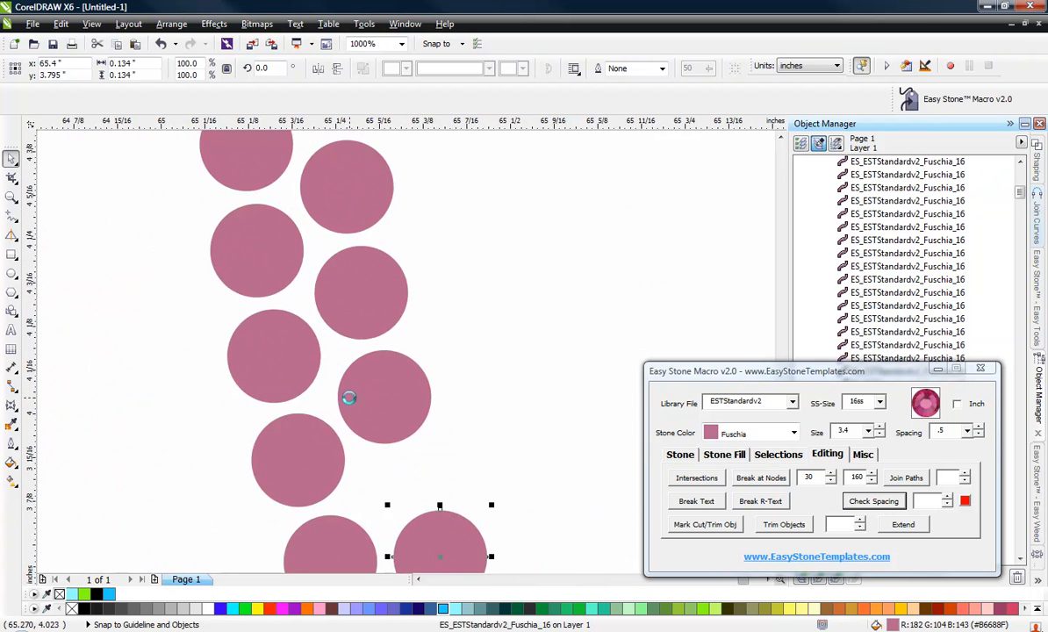
pyautogui.moveTo(371, 399); pyautogui.dragTo(363, 424)
# Adjust two stones on the G's left side to space them evenly.
pyautogui.scroll(-2, 363, 363)
pyautogui.scroll(2, 380, 387)
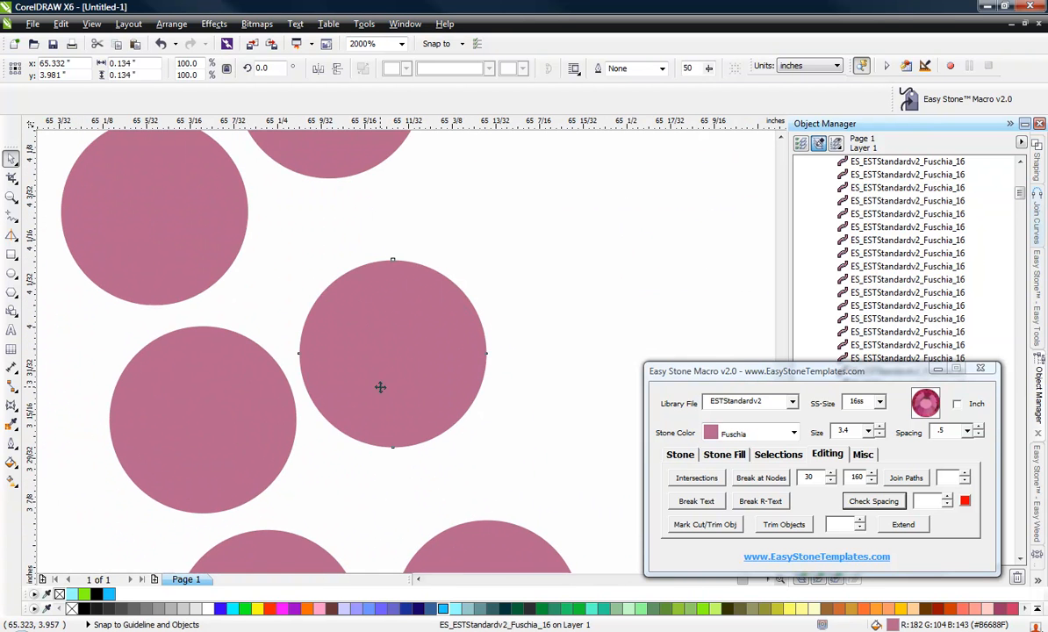
pyautogui.moveTo(380, 387); pyautogui.dragTo(409, 456)
pyautogui.moveTo(330, 177); pyautogui.dragTo(362, 315)
pyautogui.scroll(-3, 416, 424)
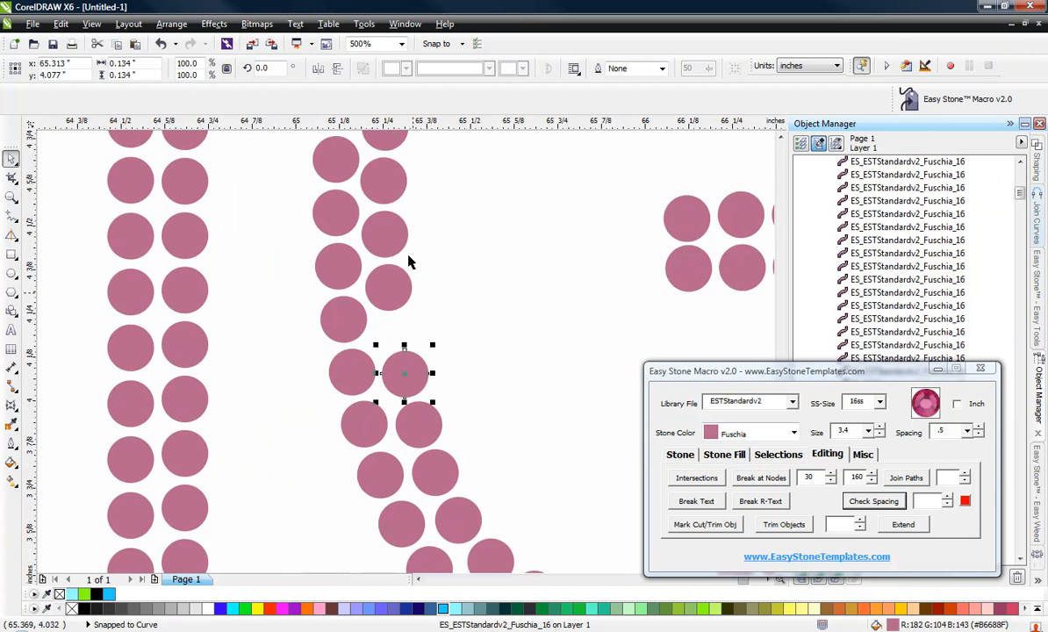
# Move two stones in the G's left inner row downward.
pyautogui.scroll(4, 406, 248)
pyautogui.scroll(-2, 407, 247)
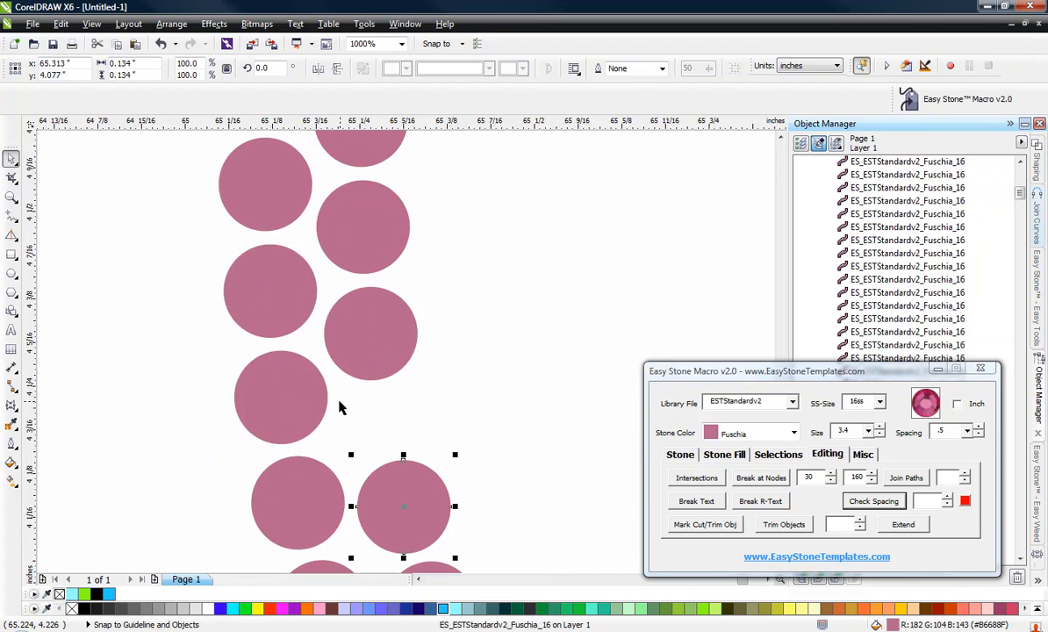
pyautogui.scroll(1, 340, 407)
pyautogui.moveTo(416, 325); pyautogui.dragTo(449, 467)
pyautogui.scroll(-1, 443, 425)
pyautogui.moveTo(430, 256); pyautogui.dragTo(426, 313)
pyautogui.scroll(-2, 431, 384)
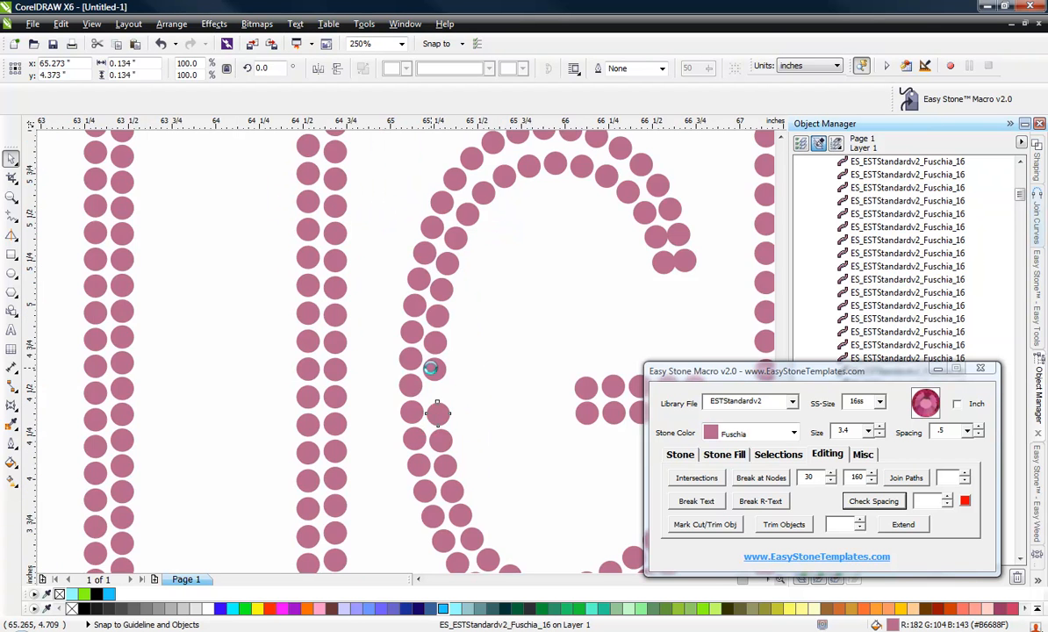
# Shift two stones lower on the G's left inner row to even the spacing.
pyautogui.scroll(3, 431, 369)
pyautogui.moveTo(434, 395); pyautogui.dragTo(448, 493)
pyautogui.scroll(-1, 401, 271)
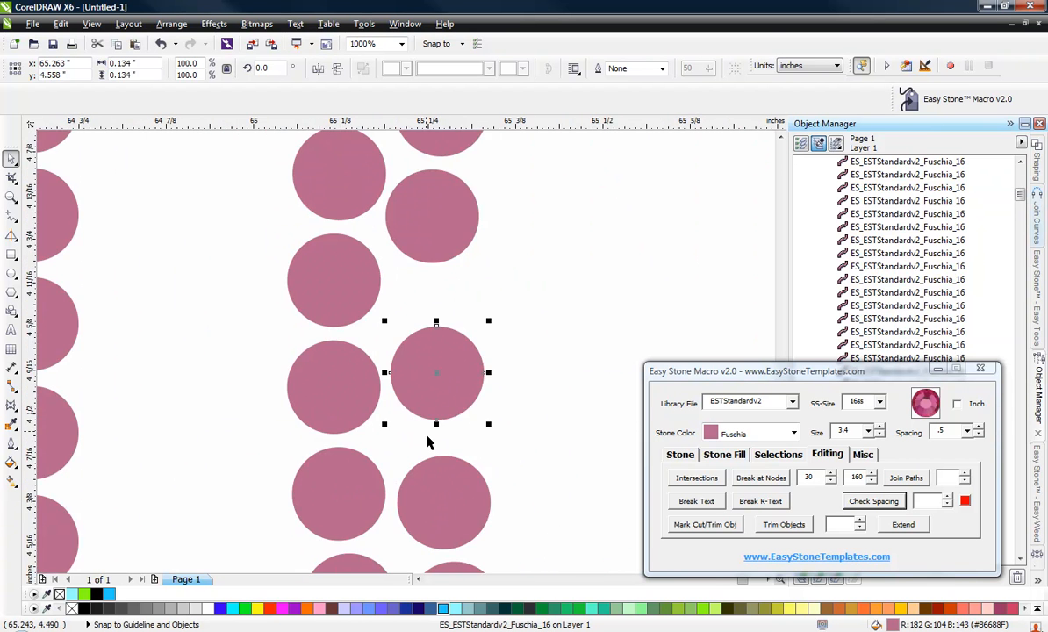
pyautogui.scroll(1, 428, 443)
pyautogui.moveTo(454, 367); pyautogui.dragTo(447, 417)
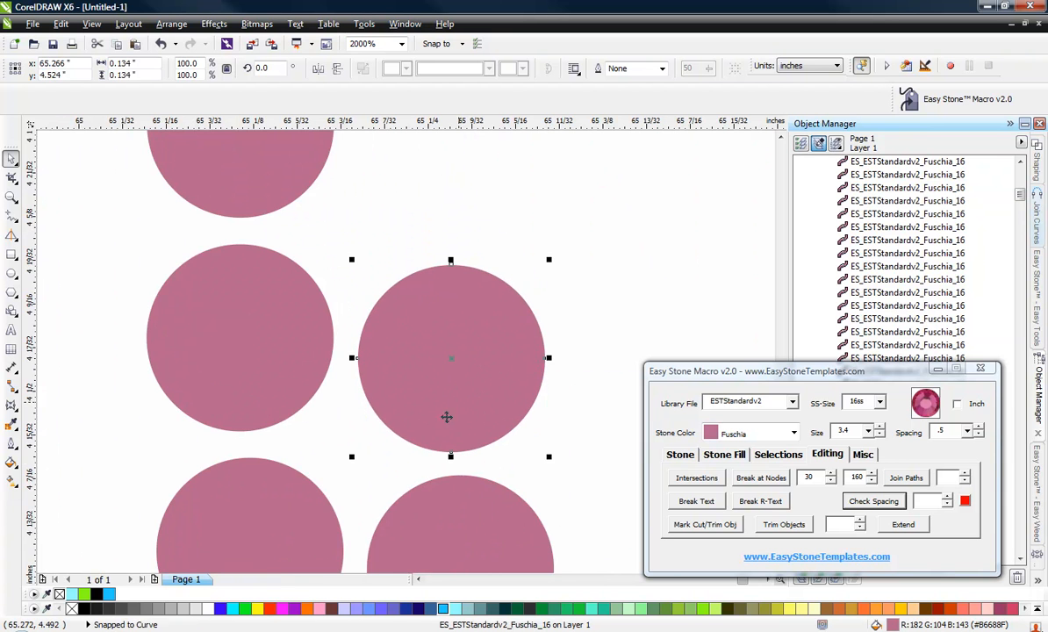
# Move three stones on the G's left curve downward to even out their spacing.
pyautogui.scroll(-1, 456, 340)
pyautogui.moveTo(433, 218); pyautogui.dragTo(436, 274)
pyautogui.scroll(-2, 423, 376)
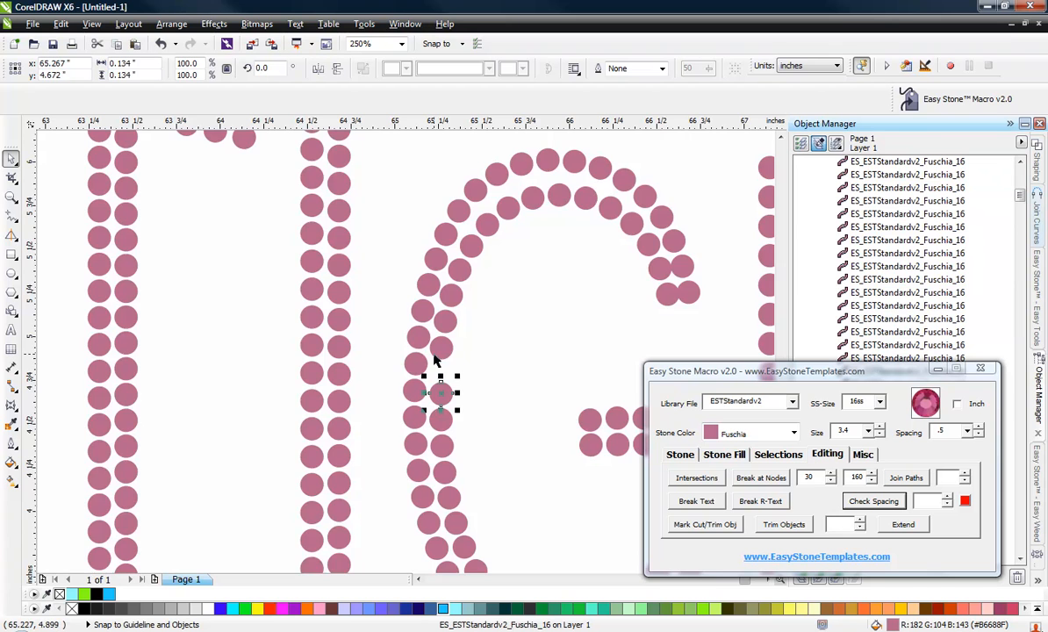
pyautogui.scroll(1, 460, 400)
pyautogui.scroll(1, 460, 400)
pyautogui.moveTo(414, 360); pyautogui.dragTo(418, 436)
pyautogui.moveTo(432, 234); pyautogui.dragTo(440, 312)
pyautogui.scroll(-1, 412, 367)
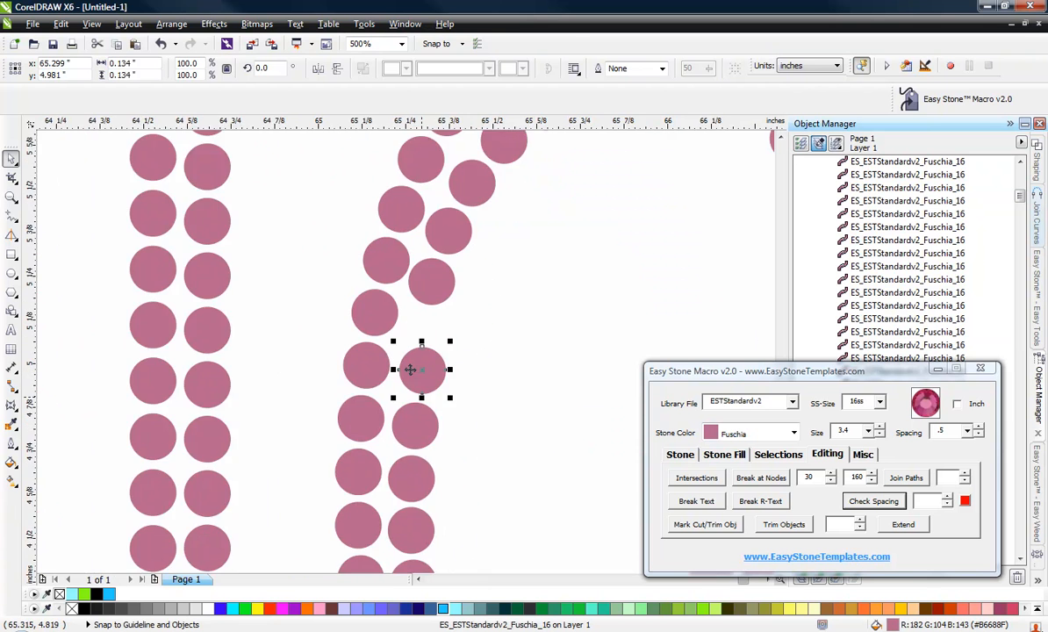
# Nudge two stones on the G's lower-left curve downward to close the gaps.
pyautogui.scroll(2, 442, 410)
pyautogui.click(439, 537)
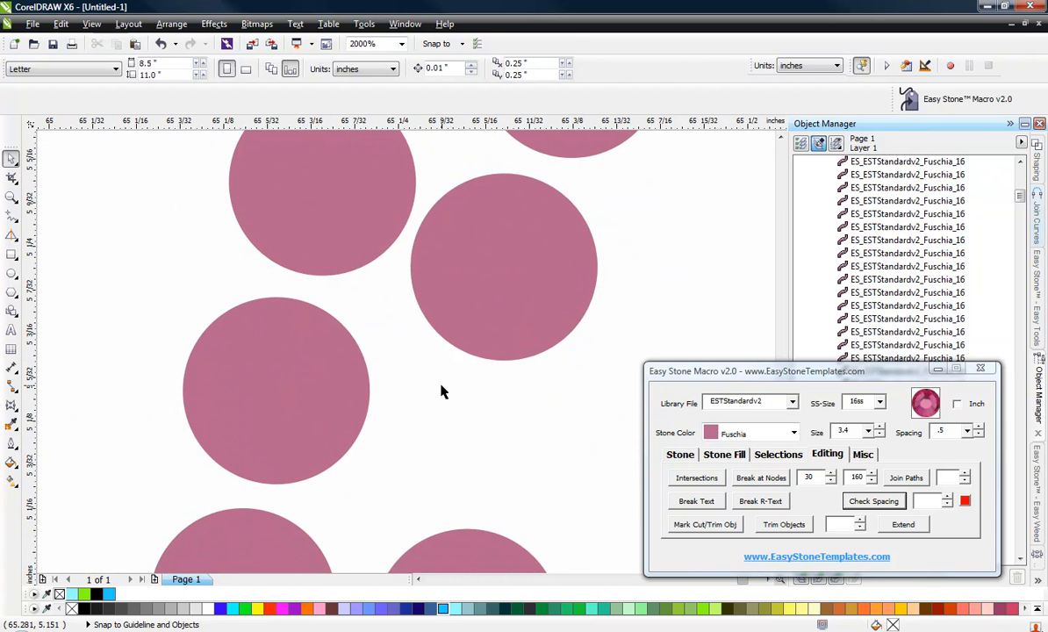
pyautogui.scroll(-1, 440, 391)
pyautogui.scroll(1, 449, 485)
pyautogui.moveTo(432, 350); pyautogui.dragTo(427, 359)
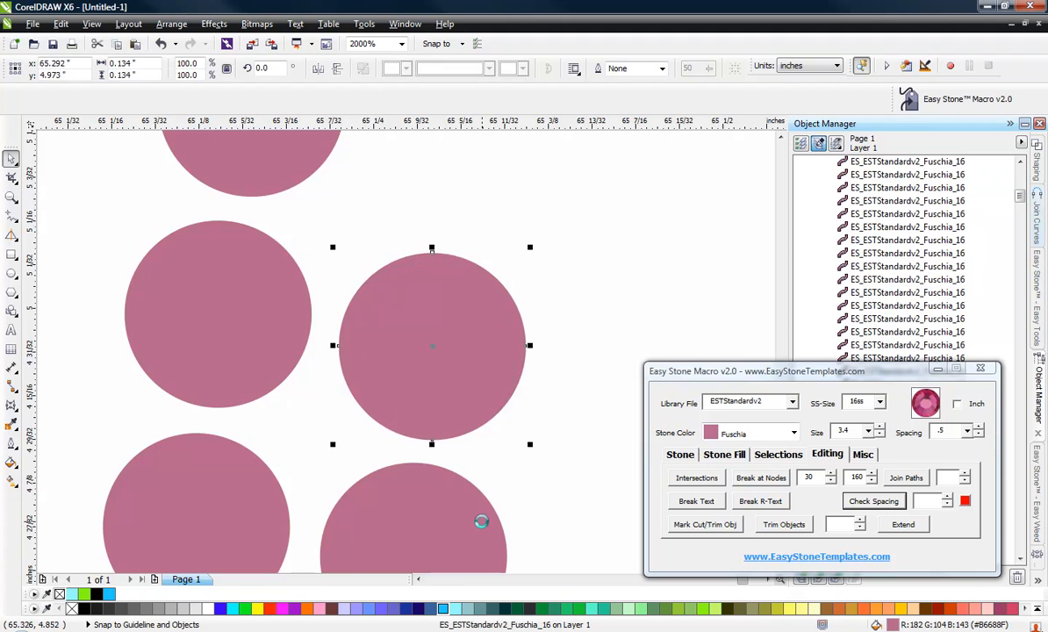
pyautogui.scroll(-1, 479, 520)
pyautogui.moveTo(479, 292); pyautogui.dragTo(472, 361)
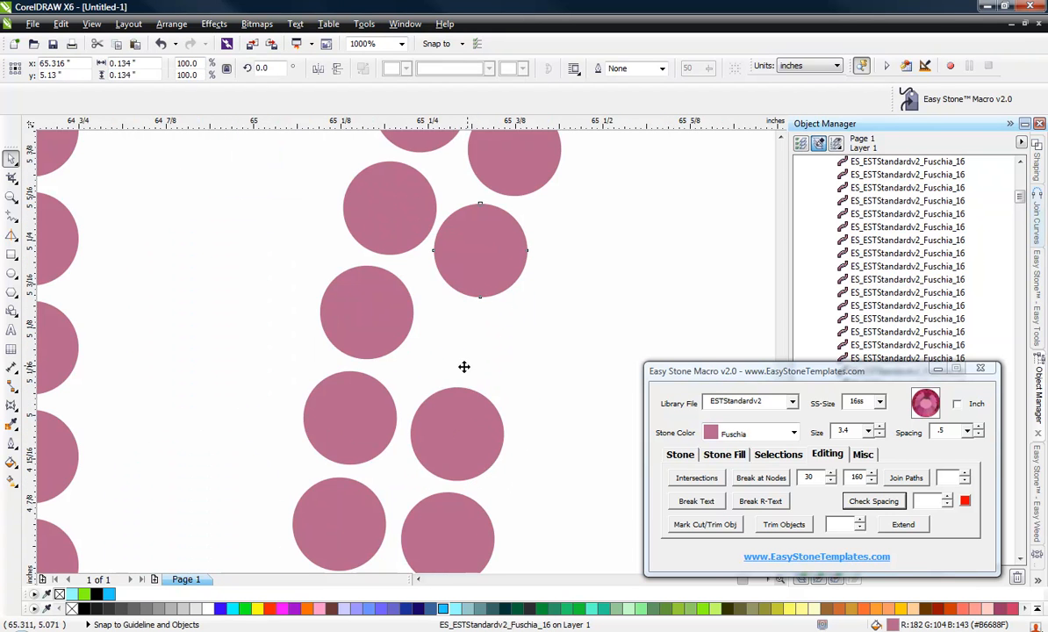
# Reposition three stones on the G's upper-left inner curve so the rows sit evenly.
pyautogui.scroll(-2, 436, 391)
pyautogui.scroll(2, 460, 340)
pyautogui.moveTo(447, 319); pyautogui.dragTo(433, 389)
pyautogui.moveTo(503, 192); pyautogui.dragTo(468, 275)
pyautogui.scroll(-1, 468, 275)
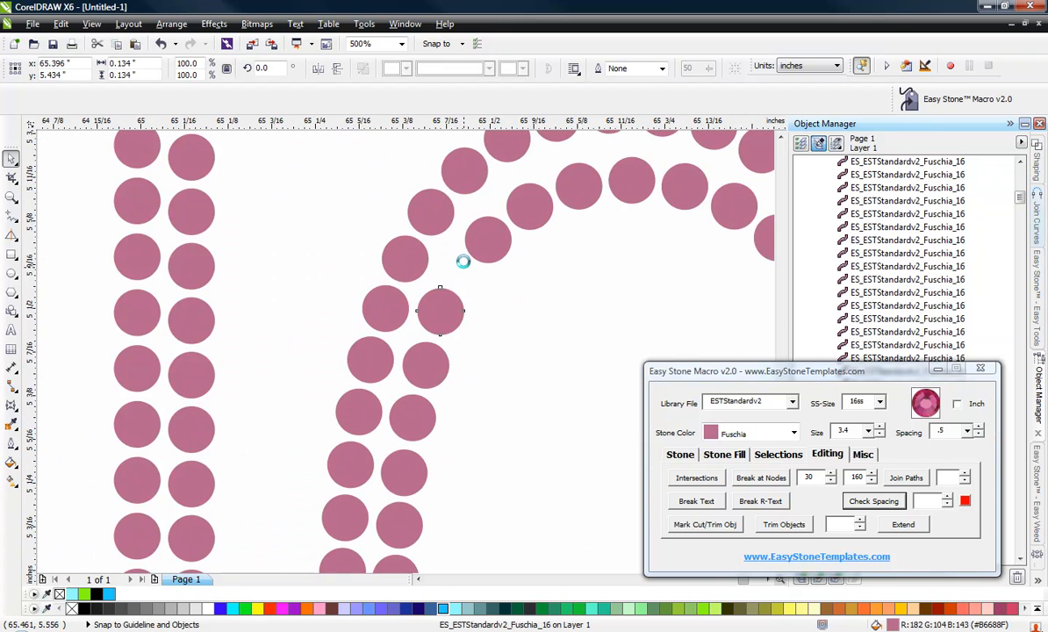
pyautogui.scroll(2, 463, 261)
pyautogui.moveTo(542, 187); pyautogui.dragTo(444, 298)
# Shift three stones along the G's top inner arc toward the left to fill the gap.
pyautogui.scroll(-2, 426, 381)
pyautogui.scroll(1, 449, 248)
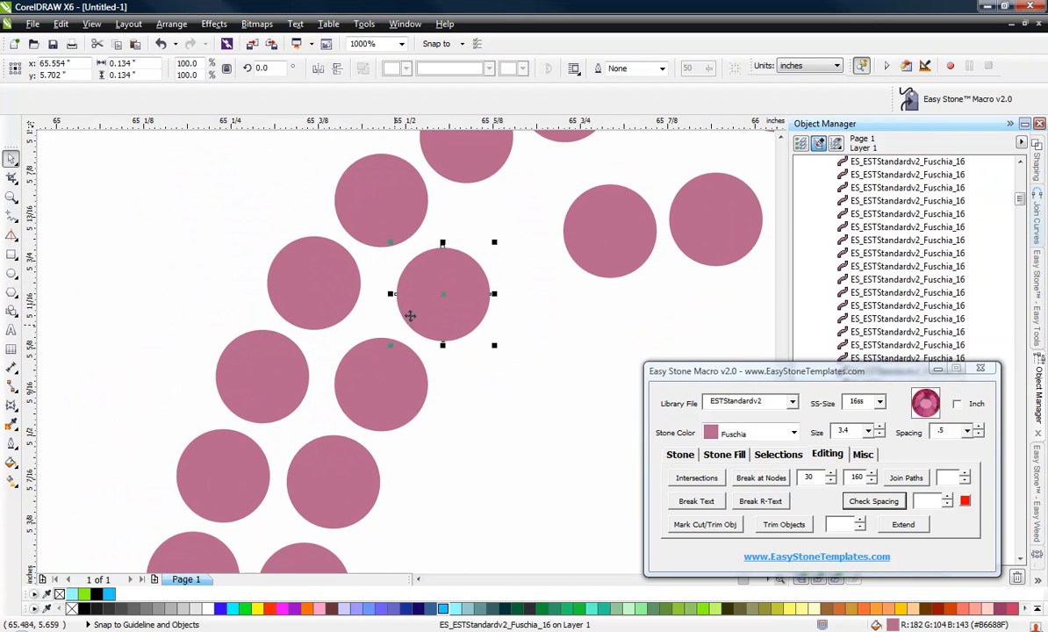
pyautogui.scroll(-1, 497, 275)
pyautogui.scroll(2, 508, 254)
pyautogui.moveTo(530, 222); pyautogui.dragTo(379, 250)
pyautogui.scroll(-2, 416, 311)
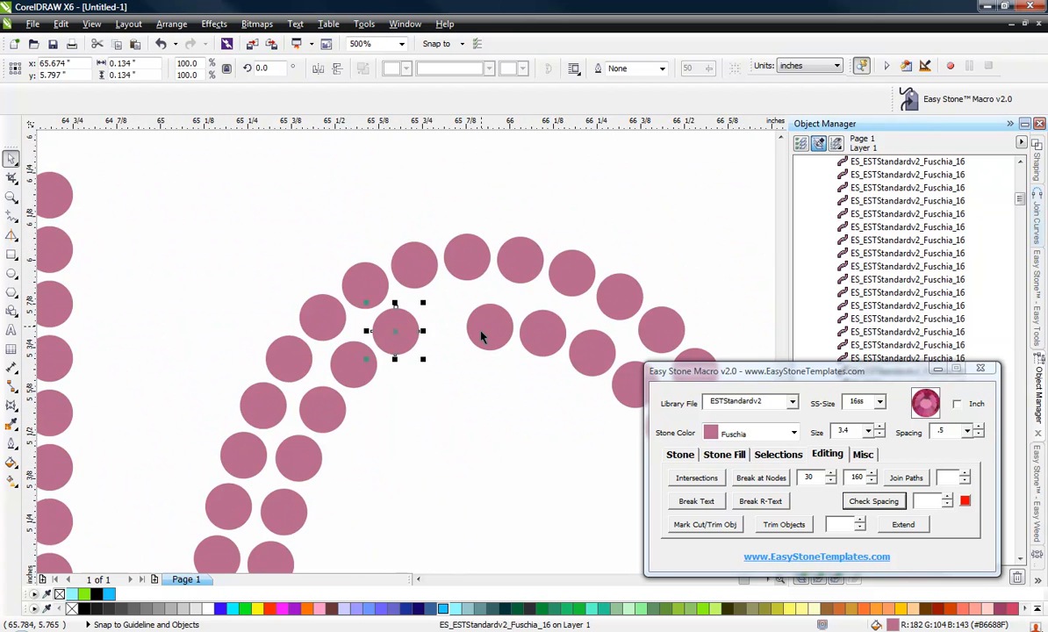
pyautogui.scroll(1, 448, 309)
pyautogui.moveTo(472, 353); pyautogui.dragTo(405, 318)
pyautogui.moveTo(632, 373); pyautogui.dragTo(545, 321)
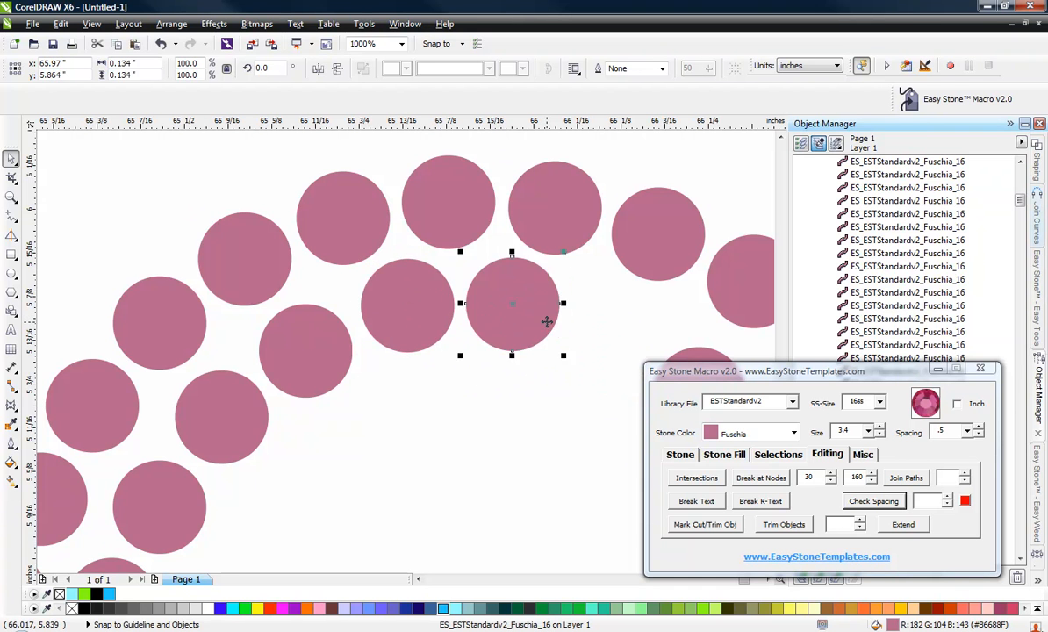
# Nudge two stones on the G's top-right arc slightly upward.
pyautogui.scroll(-1, 442, 277)
pyautogui.scroll(2, 429, 230)
pyautogui.moveTo(498, 412); pyautogui.dragTo(491, 384)
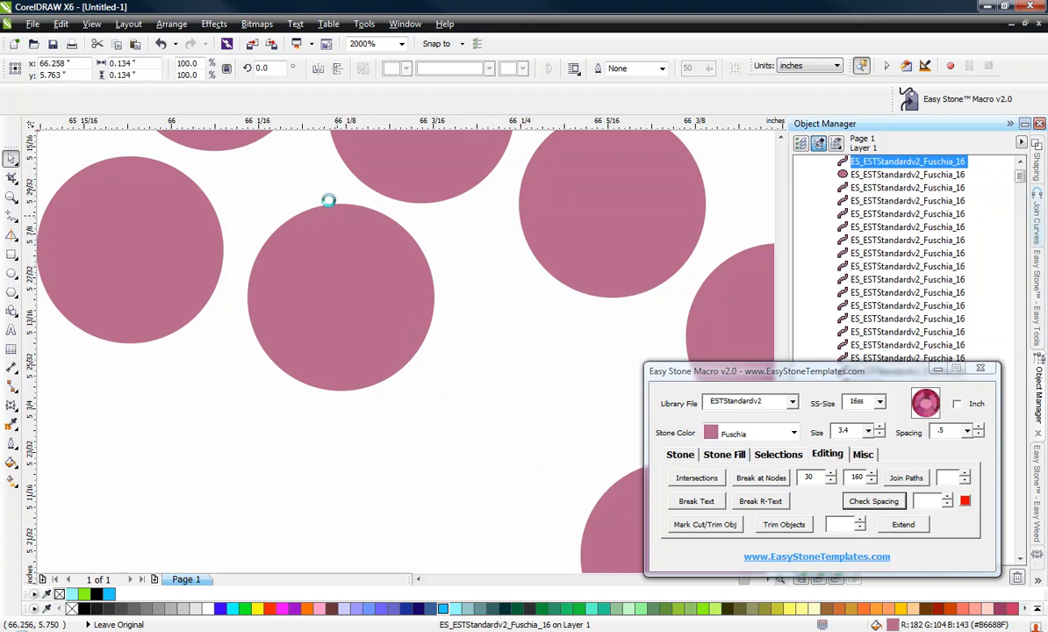
pyautogui.scroll(-4, 424, 283)
pyautogui.scroll(2, 481, 318)
pyautogui.moveTo(406, 292); pyautogui.dragTo(414, 284)
# Move a stone on the G's right inner arc upward and deselect it.
pyautogui.scroll(-1, 446, 189)
pyautogui.scroll(-1, 449, 206)
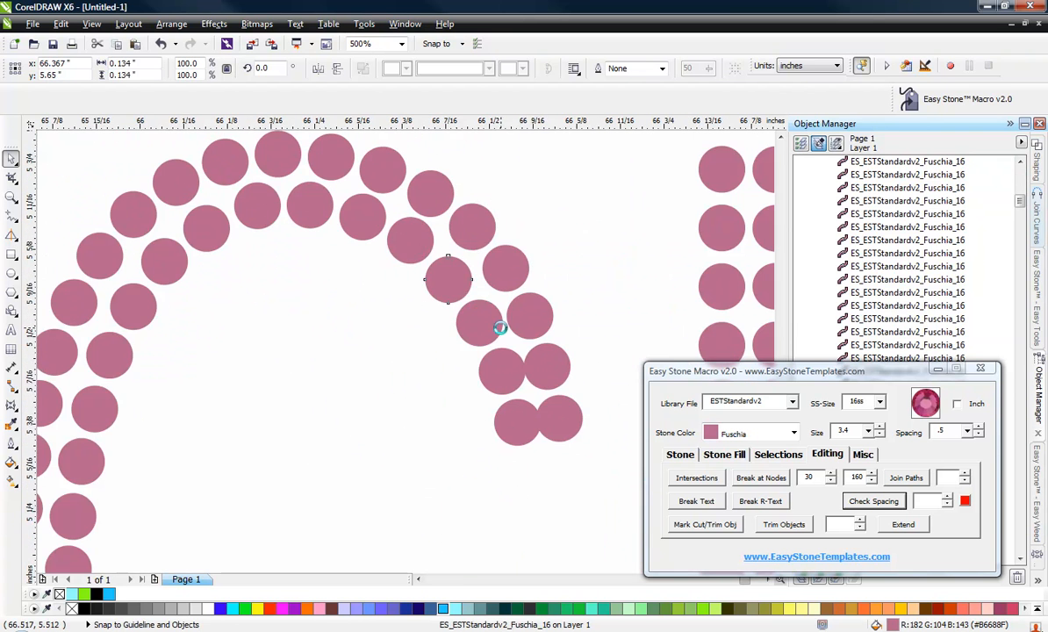
pyautogui.scroll(2, 541, 486)
pyautogui.moveTo(489, 501); pyautogui.dragTo(475, 461)
pyautogui.scroll(-1, 430, 254)
pyautogui.scroll(1, 516, 484)
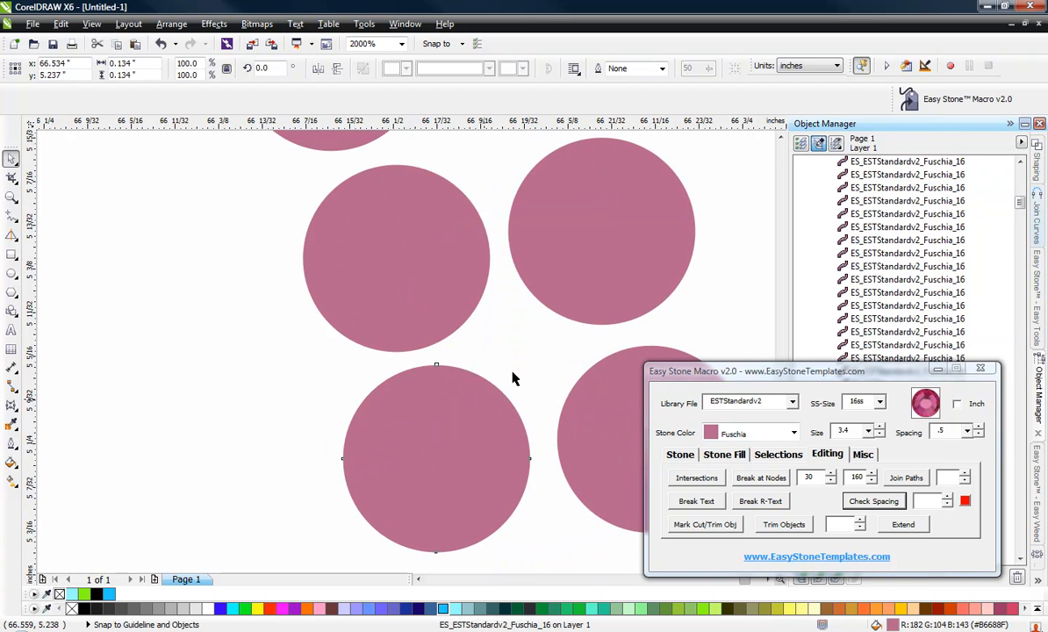
pyautogui.scroll(-2, 515, 379)
pyautogui.click(428, 365)
pyautogui.scroll(-1, 457, 204)
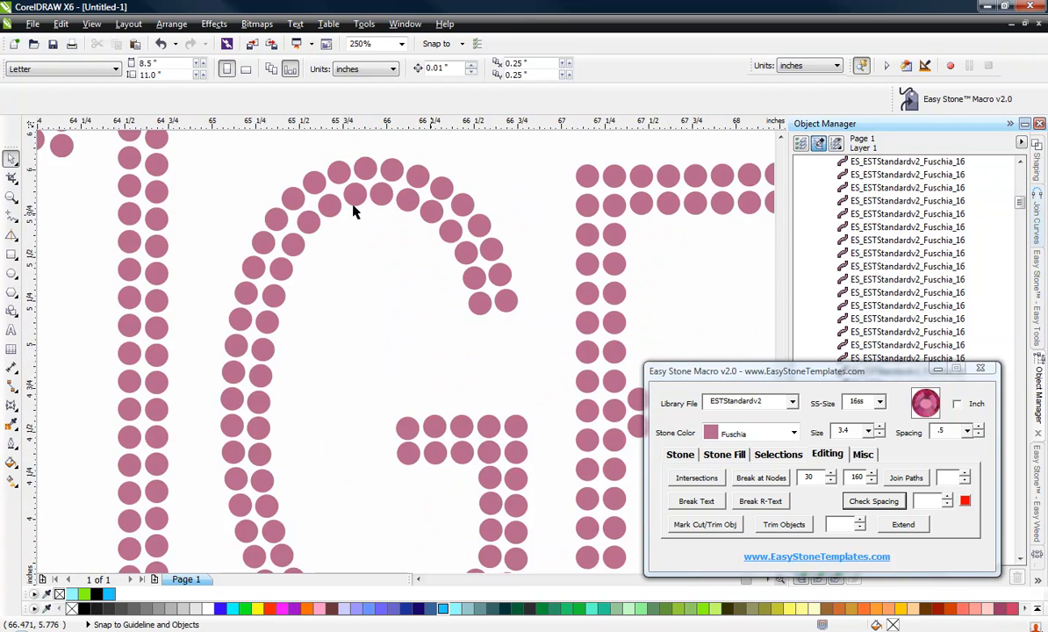
# Select all the TIGERS stones and add a weed box with a weed margin of 25.
pyautogui.scroll(-1, 354, 211)
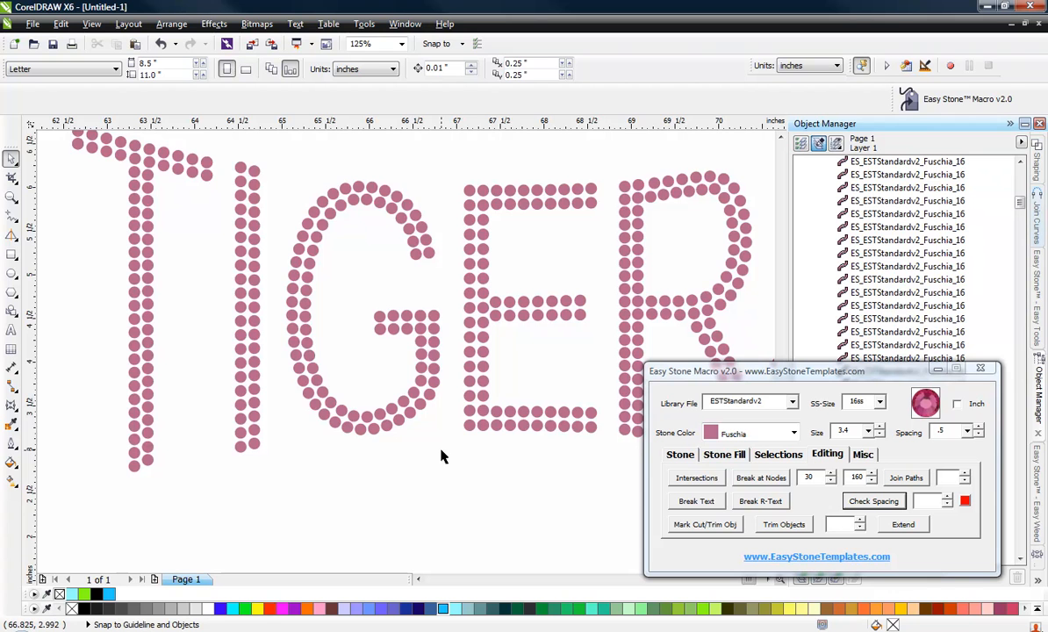
pyautogui.scroll(-1, 421, 437)
pyautogui.scroll(-1, 285, 296)
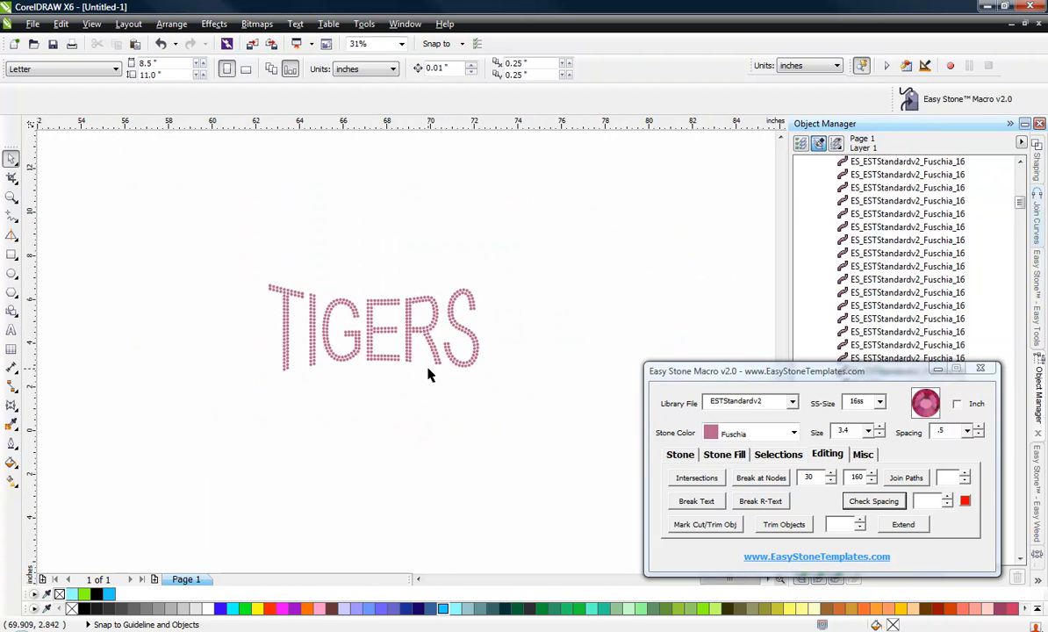
pyautogui.moveTo(412, 366); pyautogui.dragTo(604, 452)
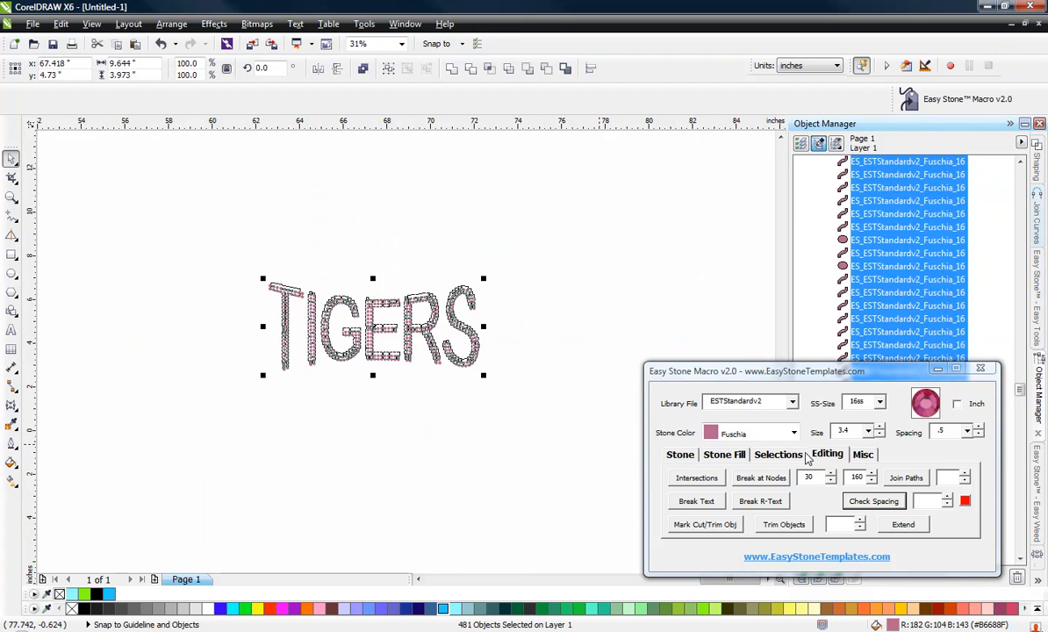
pyautogui.click(864, 454)
pyautogui.click(761, 478)
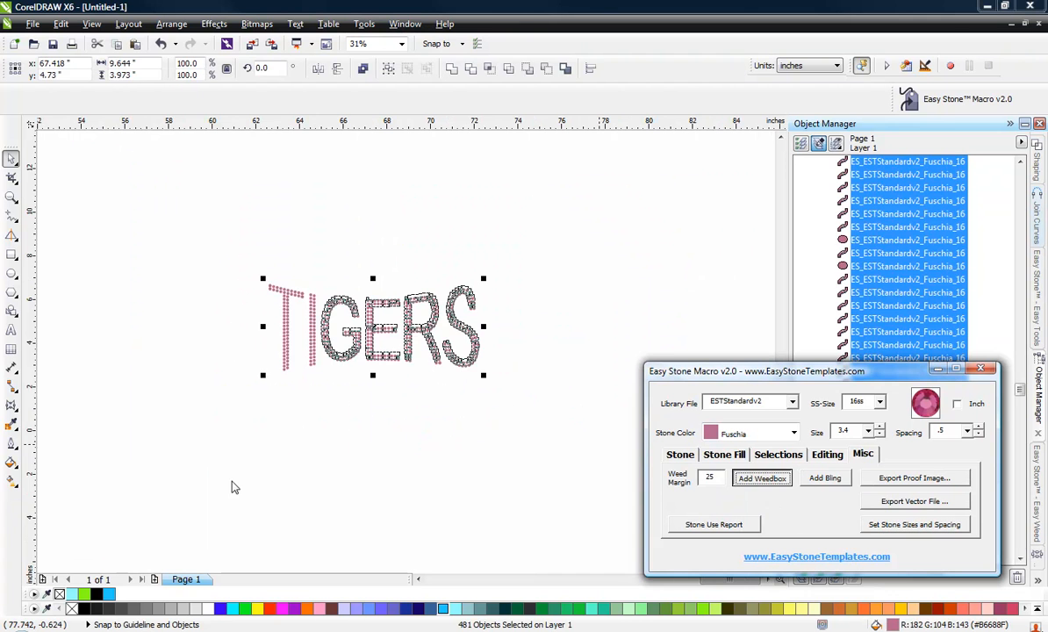
# Select seven stones along the R's top edge and distribute them evenly horizontally.
pyautogui.scroll(1, 367, 330)
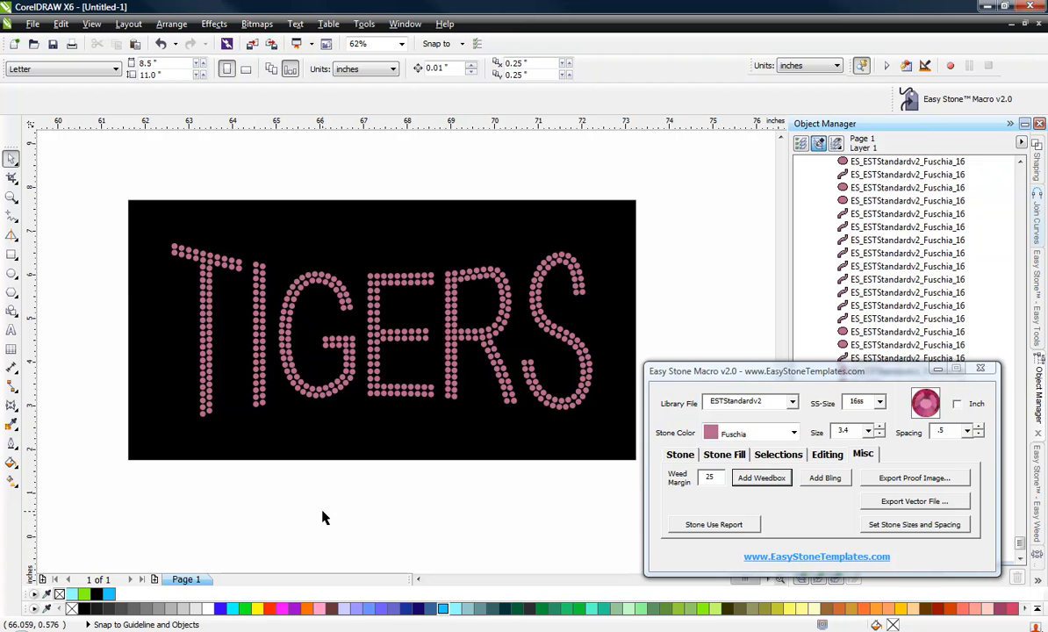
pyautogui.scroll(3, 479, 281)
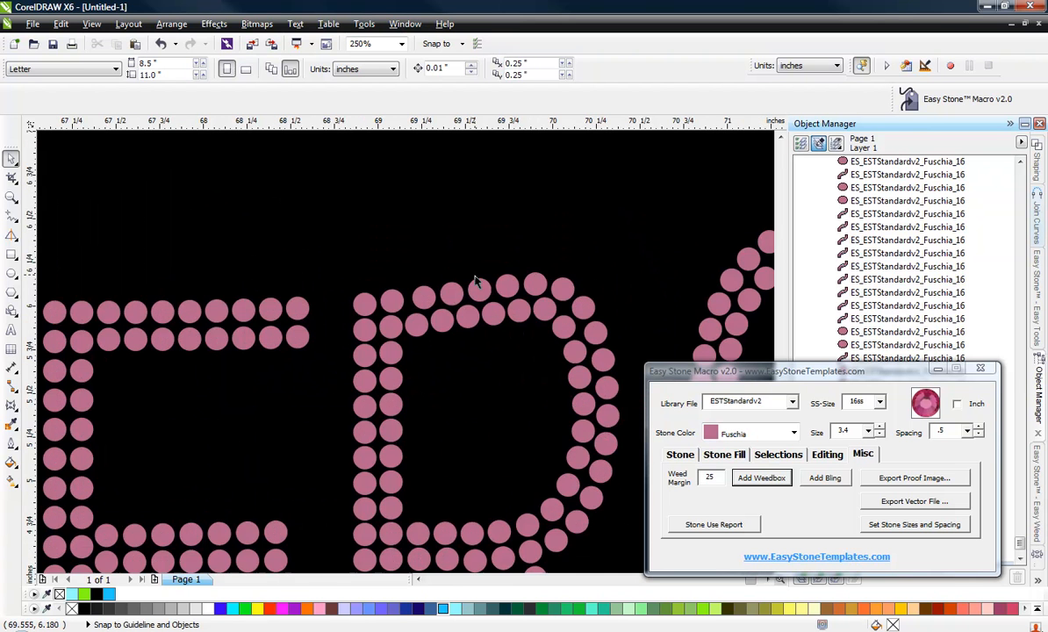
pyautogui.click(271, 342)
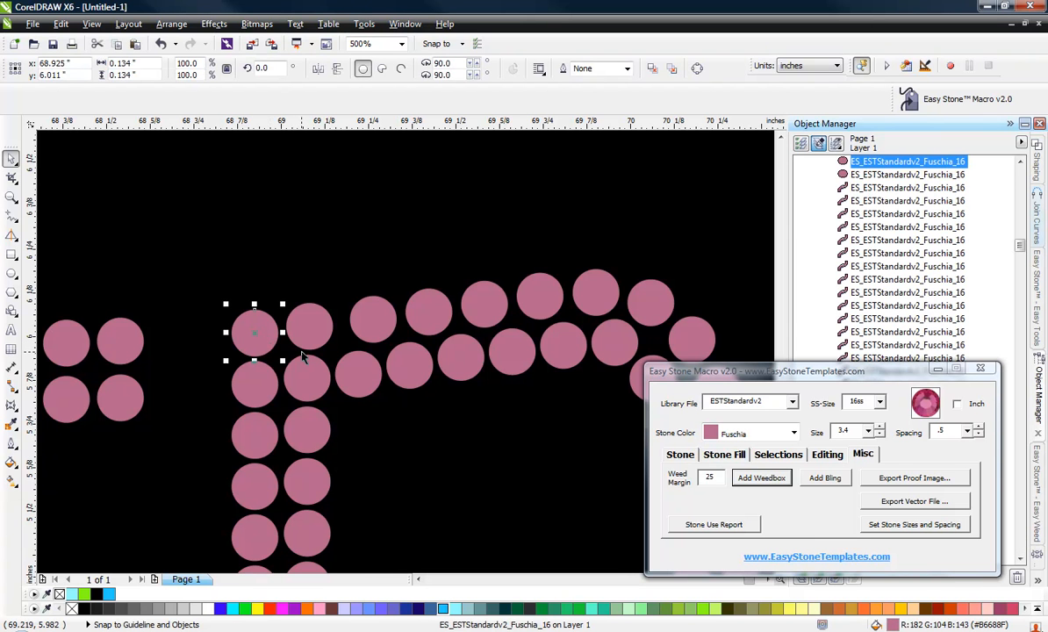
pyautogui.keyDown('shift'); pyautogui.click(312, 342); pyautogui.keyUp('shift')
pyautogui.keyDown('shift'); pyautogui.click(378, 314); pyautogui.keyUp('shift')
pyautogui.keyDown('shift'); pyautogui.click(432, 307); pyautogui.keyUp('shift')
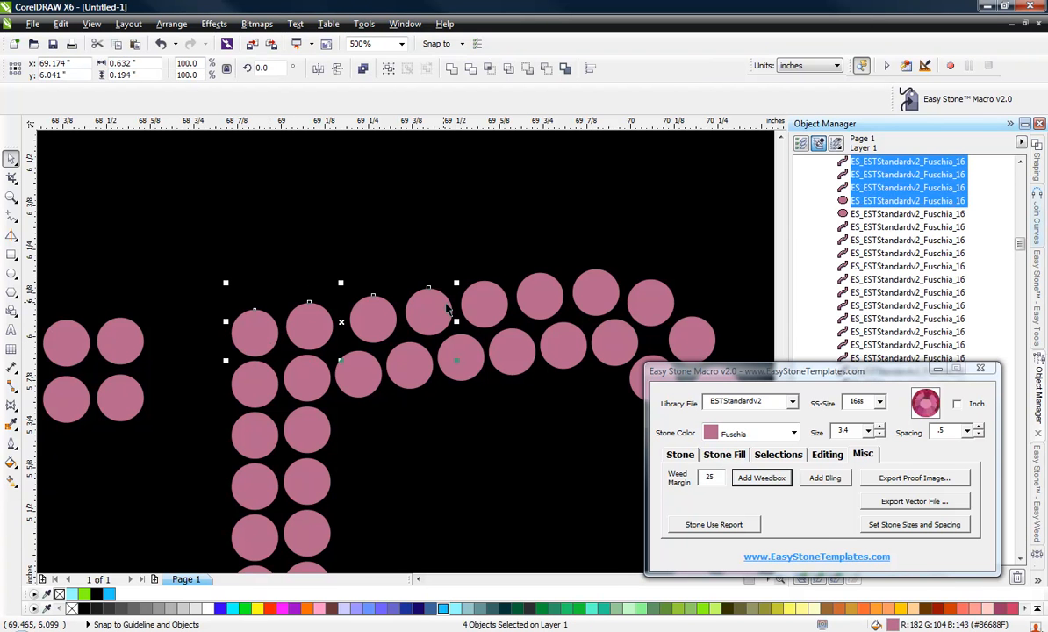
pyautogui.keyDown('shift'); pyautogui.click(488, 301); pyautogui.keyUp('shift')
pyautogui.keyDown('shift'); pyautogui.click(543, 295); pyautogui.keyUp('shift')
pyautogui.keyDown('shift'); pyautogui.click(597, 298); pyautogui.keyUp('shift')
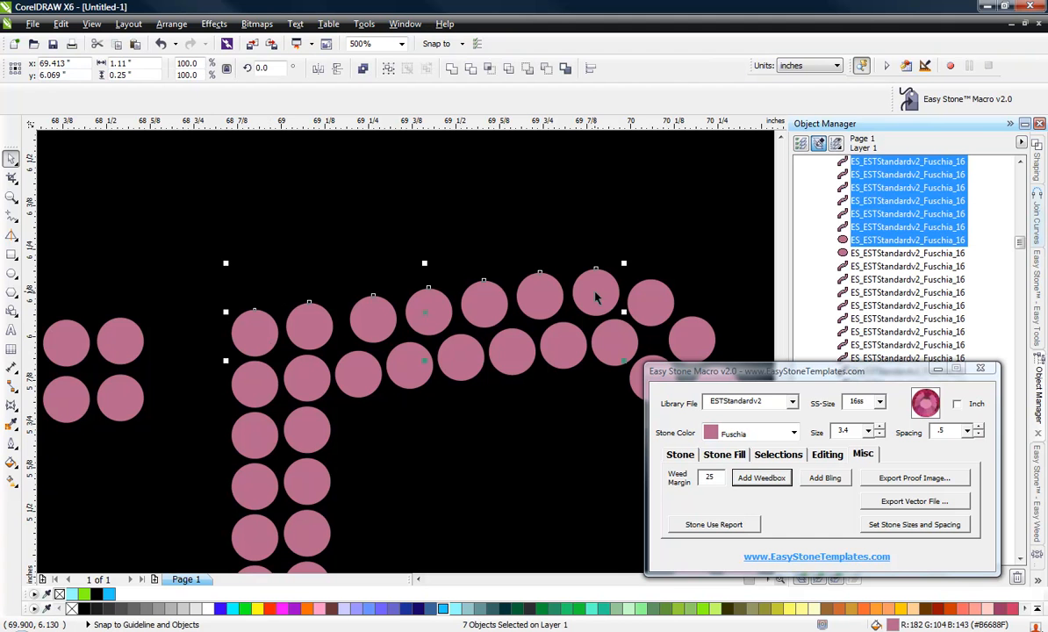
pyautogui.hotkey('shift', 'e')
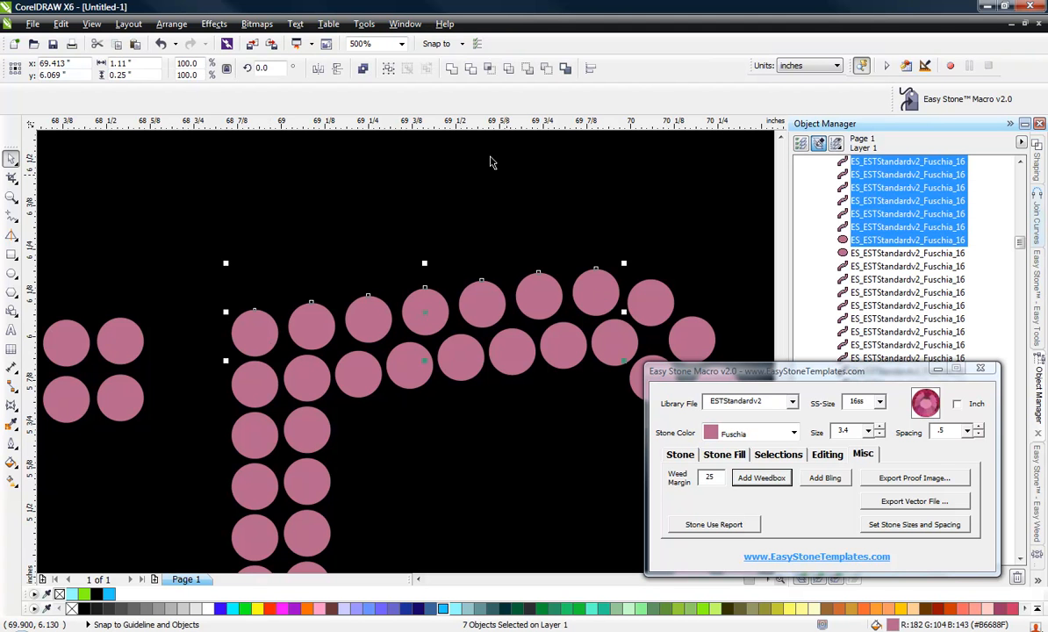
pyautogui.click(395, 204)
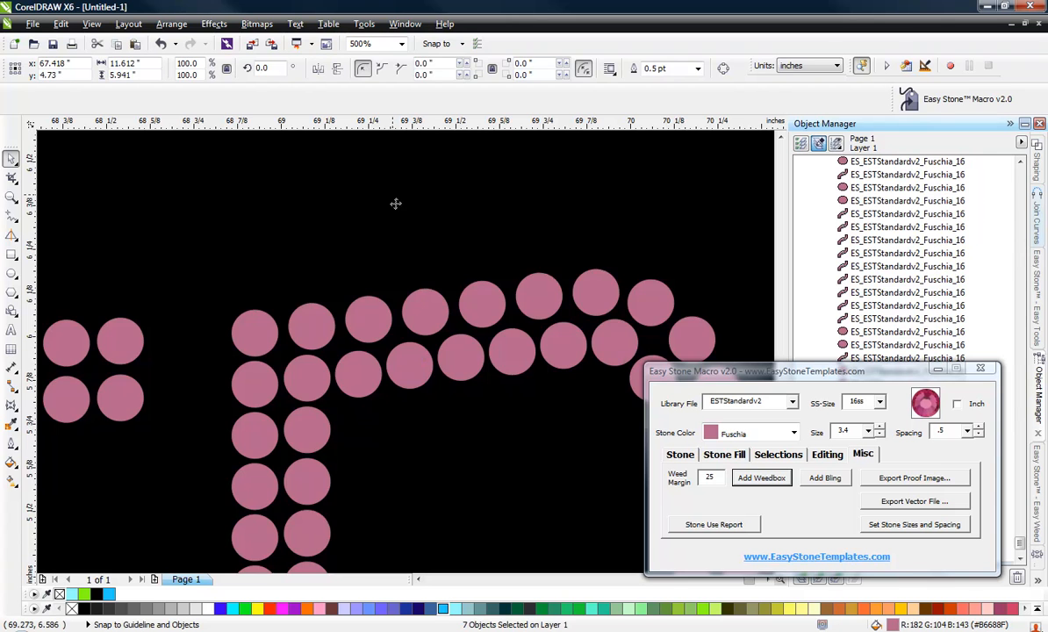
pyautogui.scroll(-2, 395, 204)
pyautogui.scroll(-1, 549, 267)
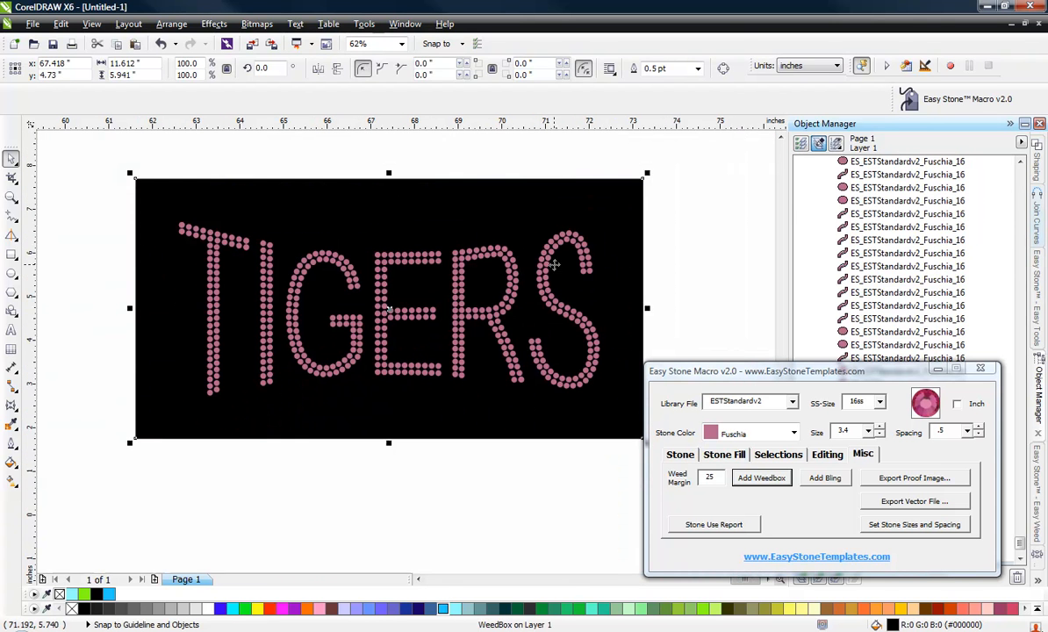
pyautogui.click(416, 533)
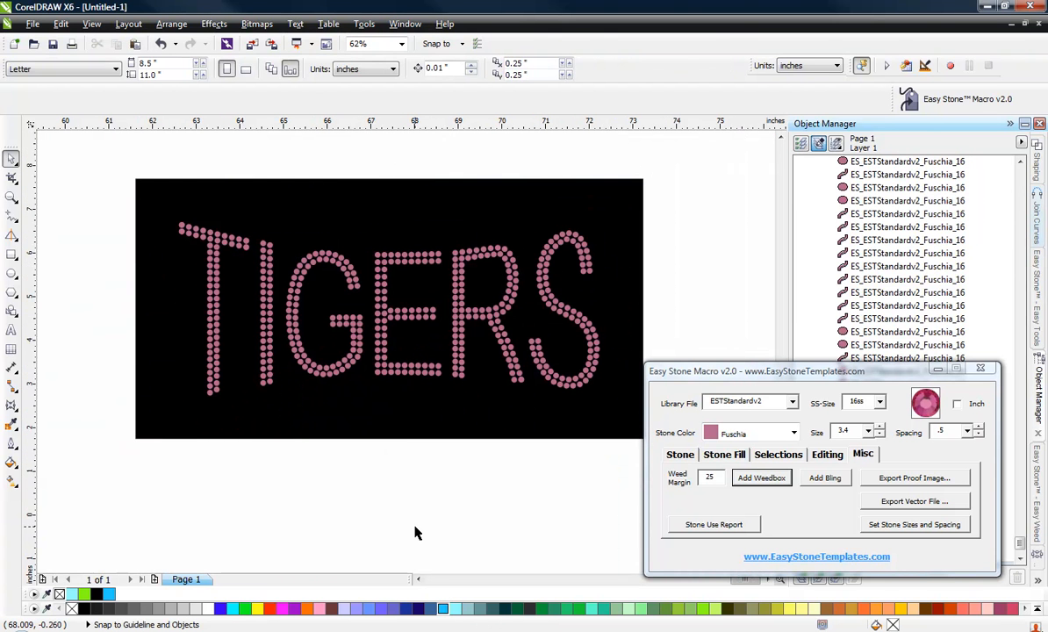